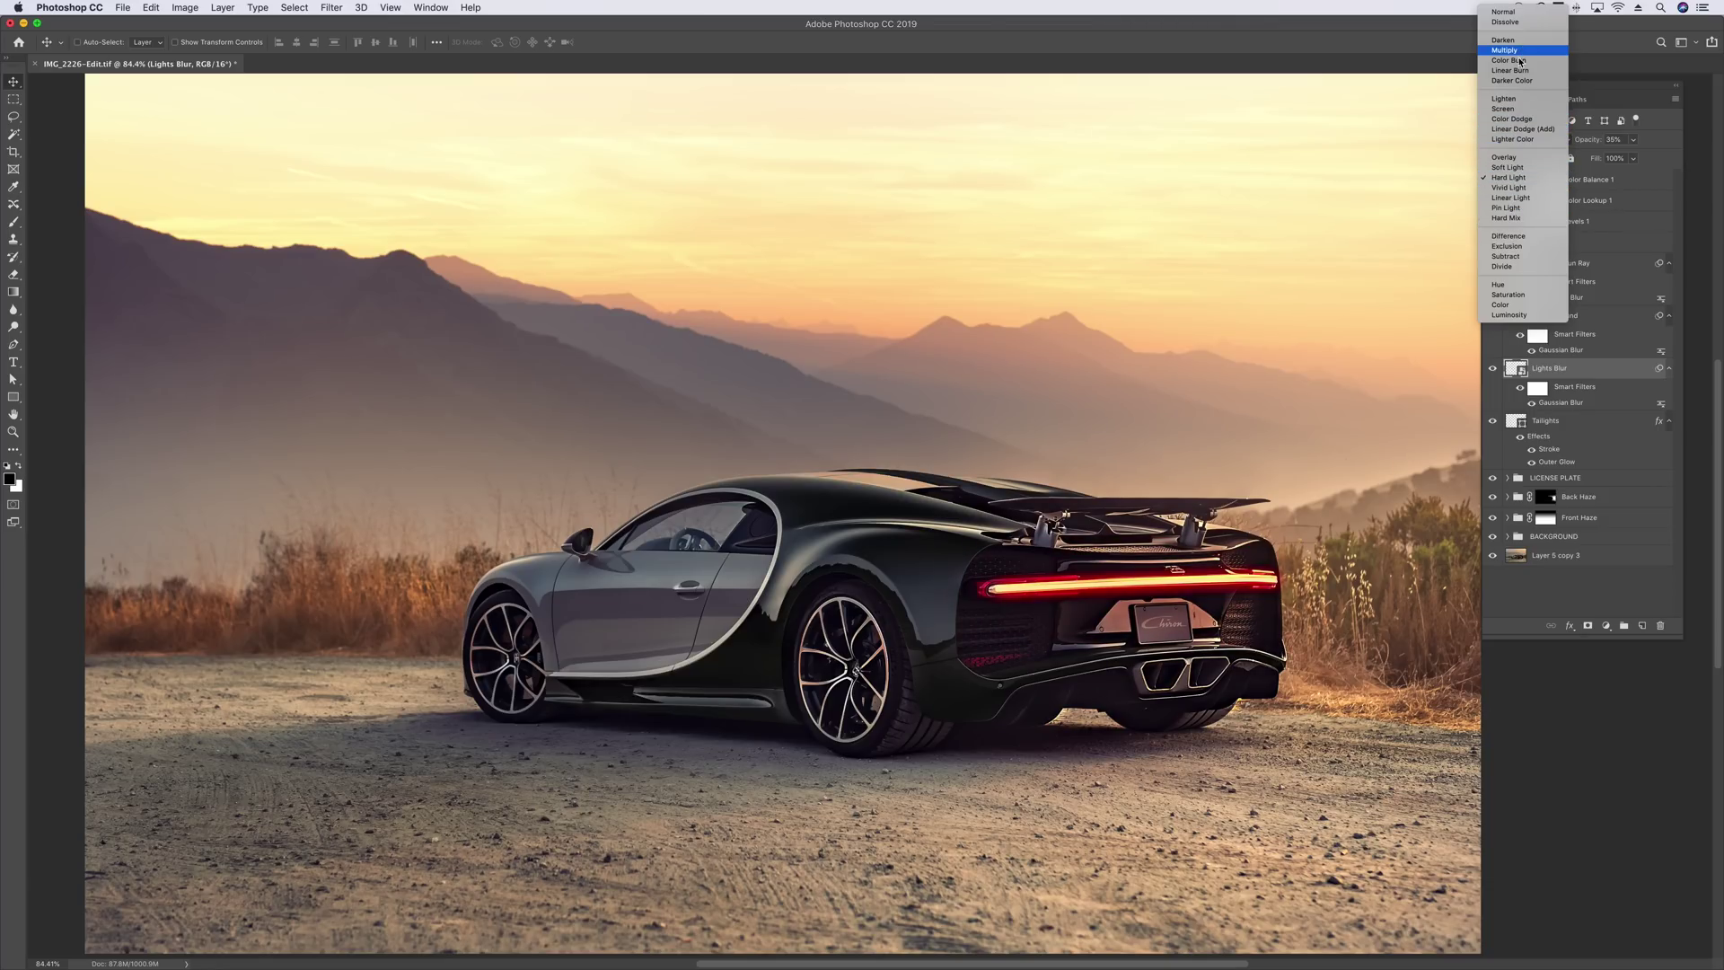
pyautogui.click(1517, 178)
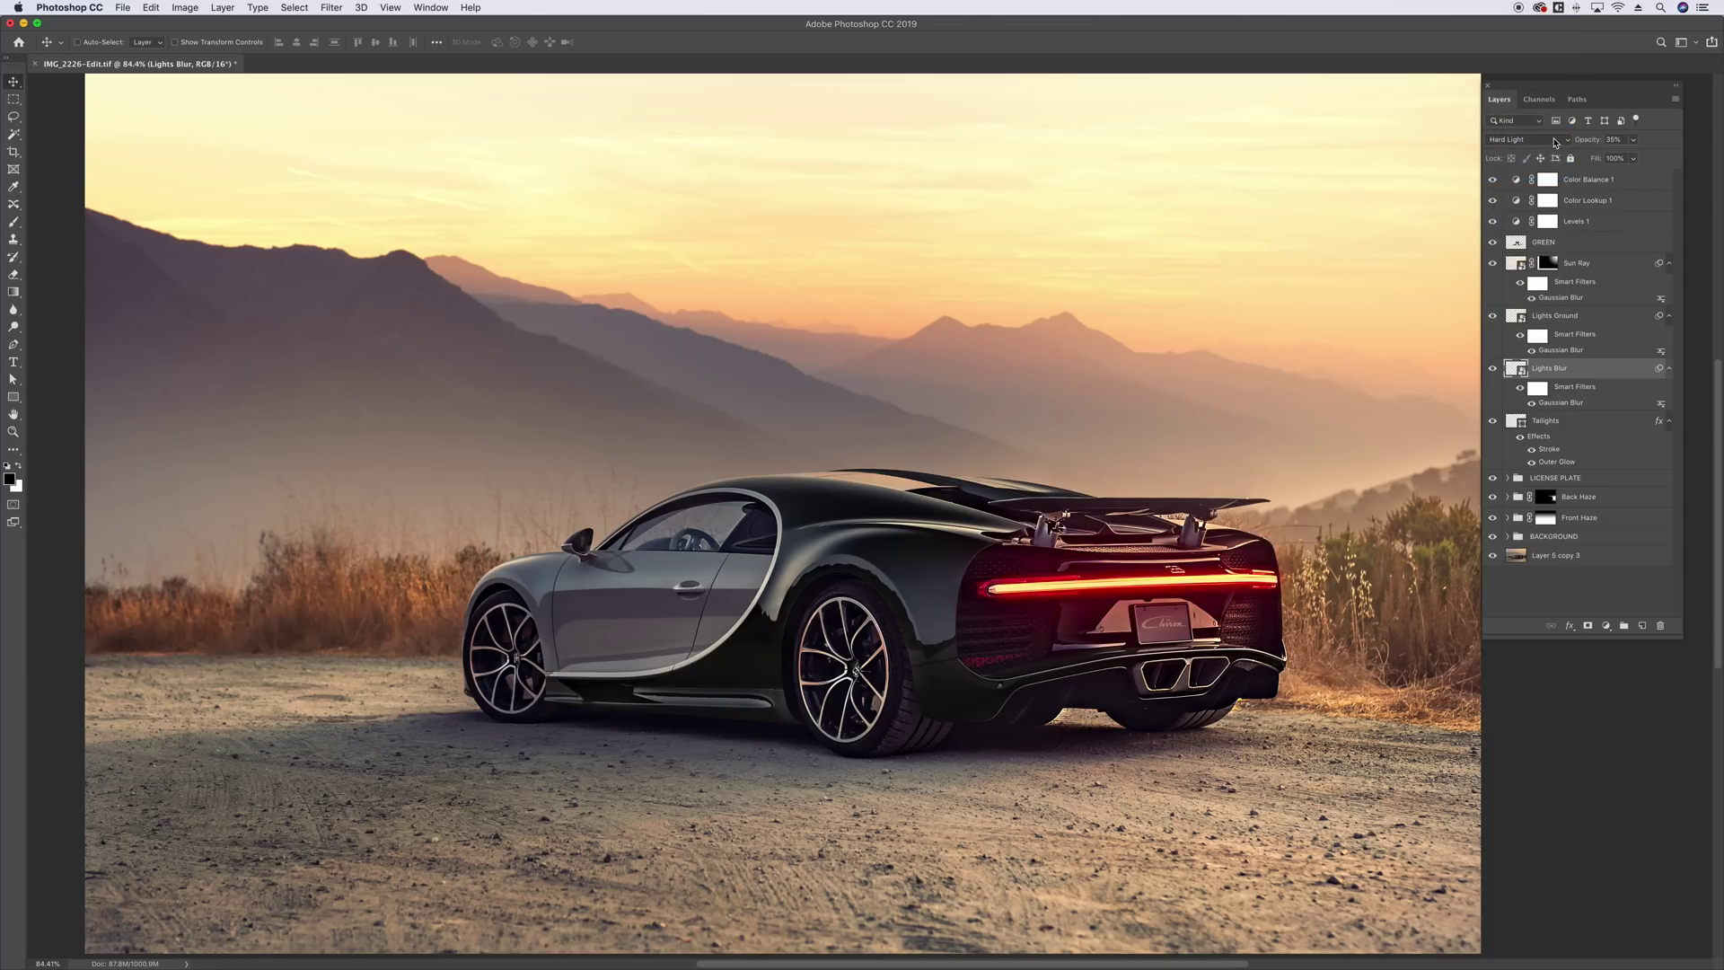
pyautogui.click(1555, 141)
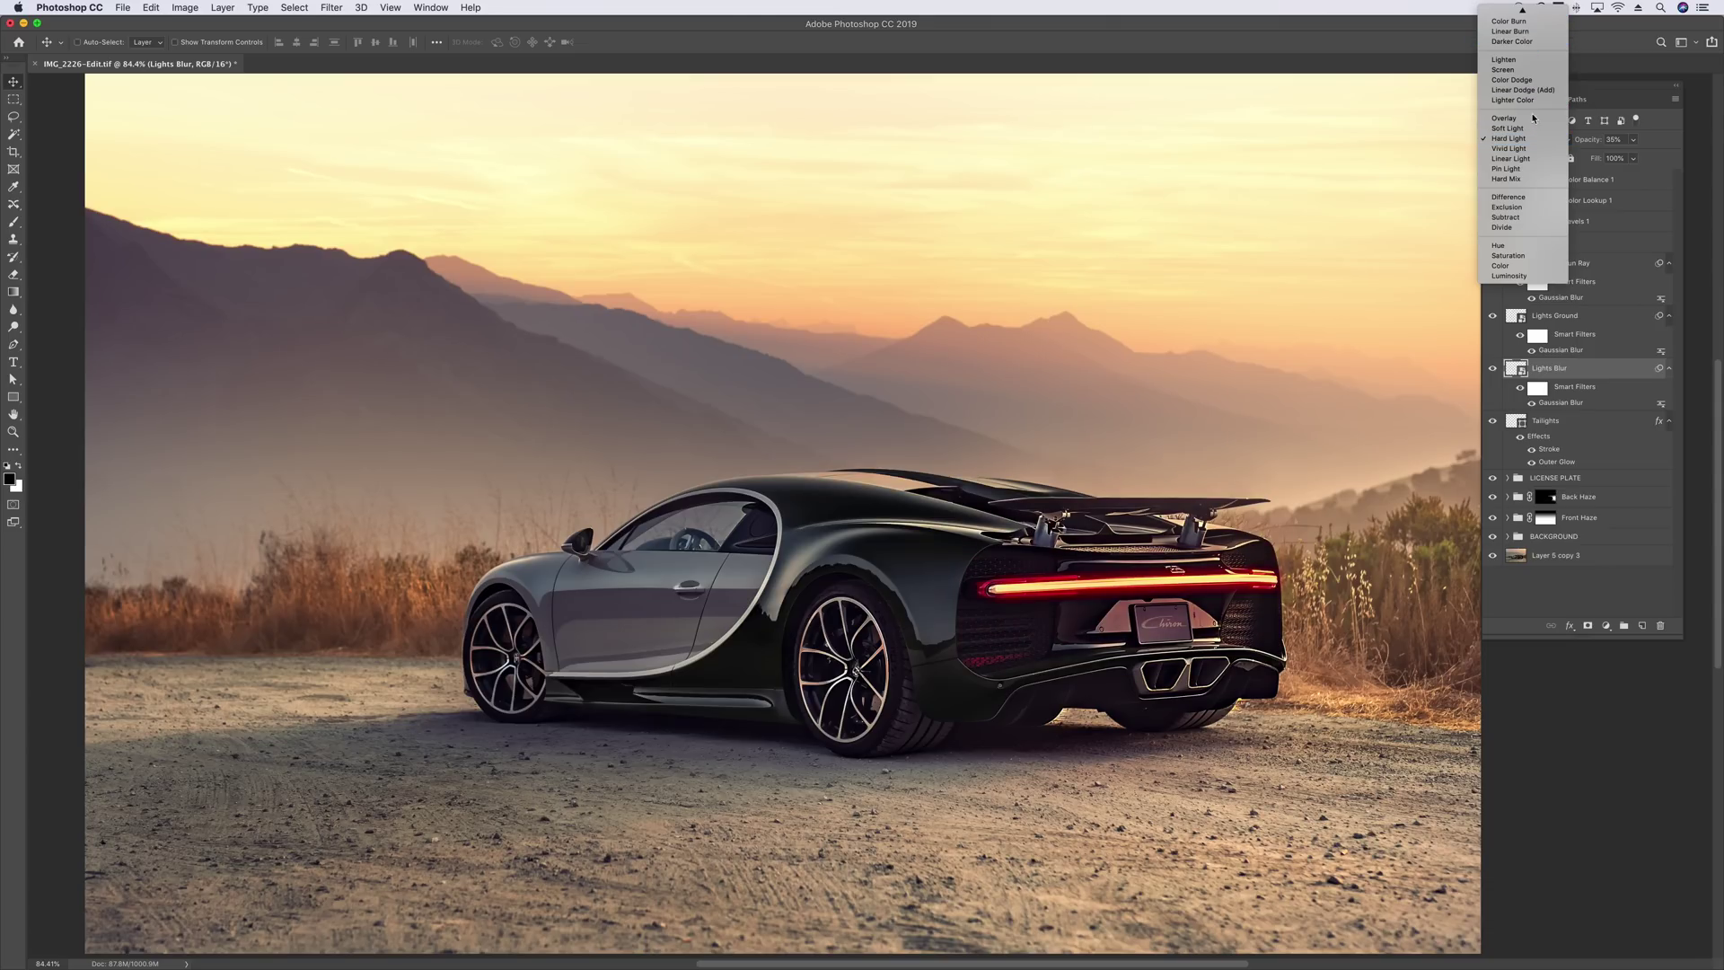
pyautogui.click(1524, 140)
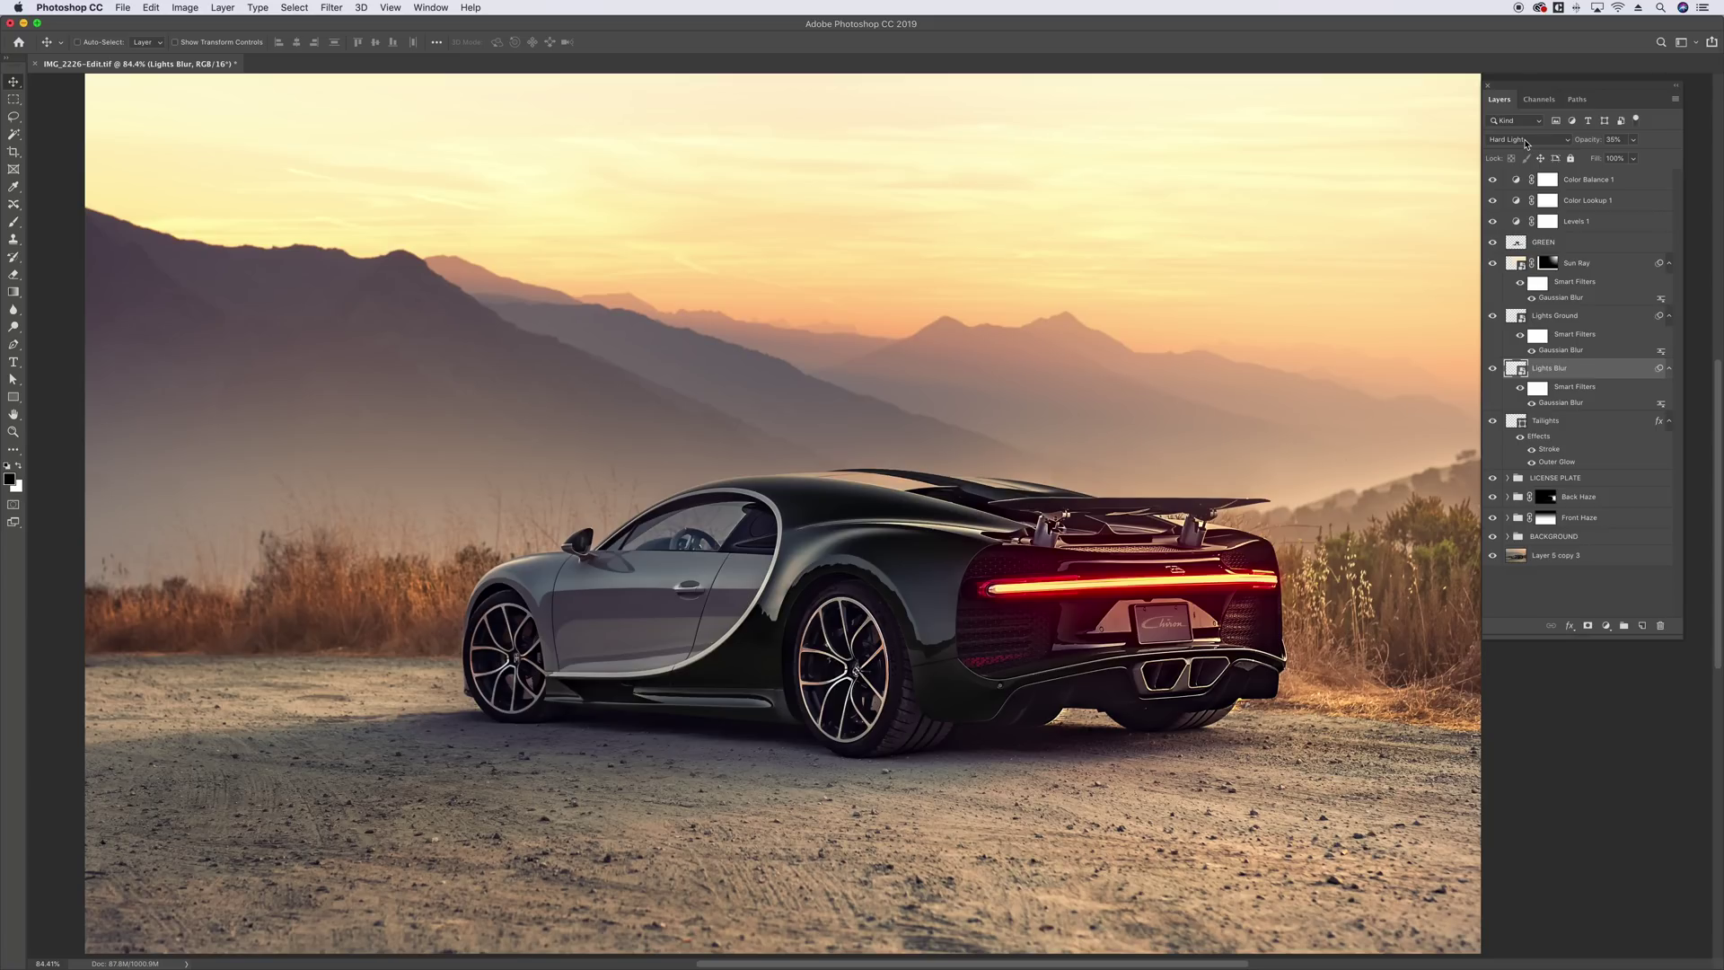
# - Set the GREEN layer's blend mode to Normal and its opacity to 100%
pyautogui.click(1556, 243)
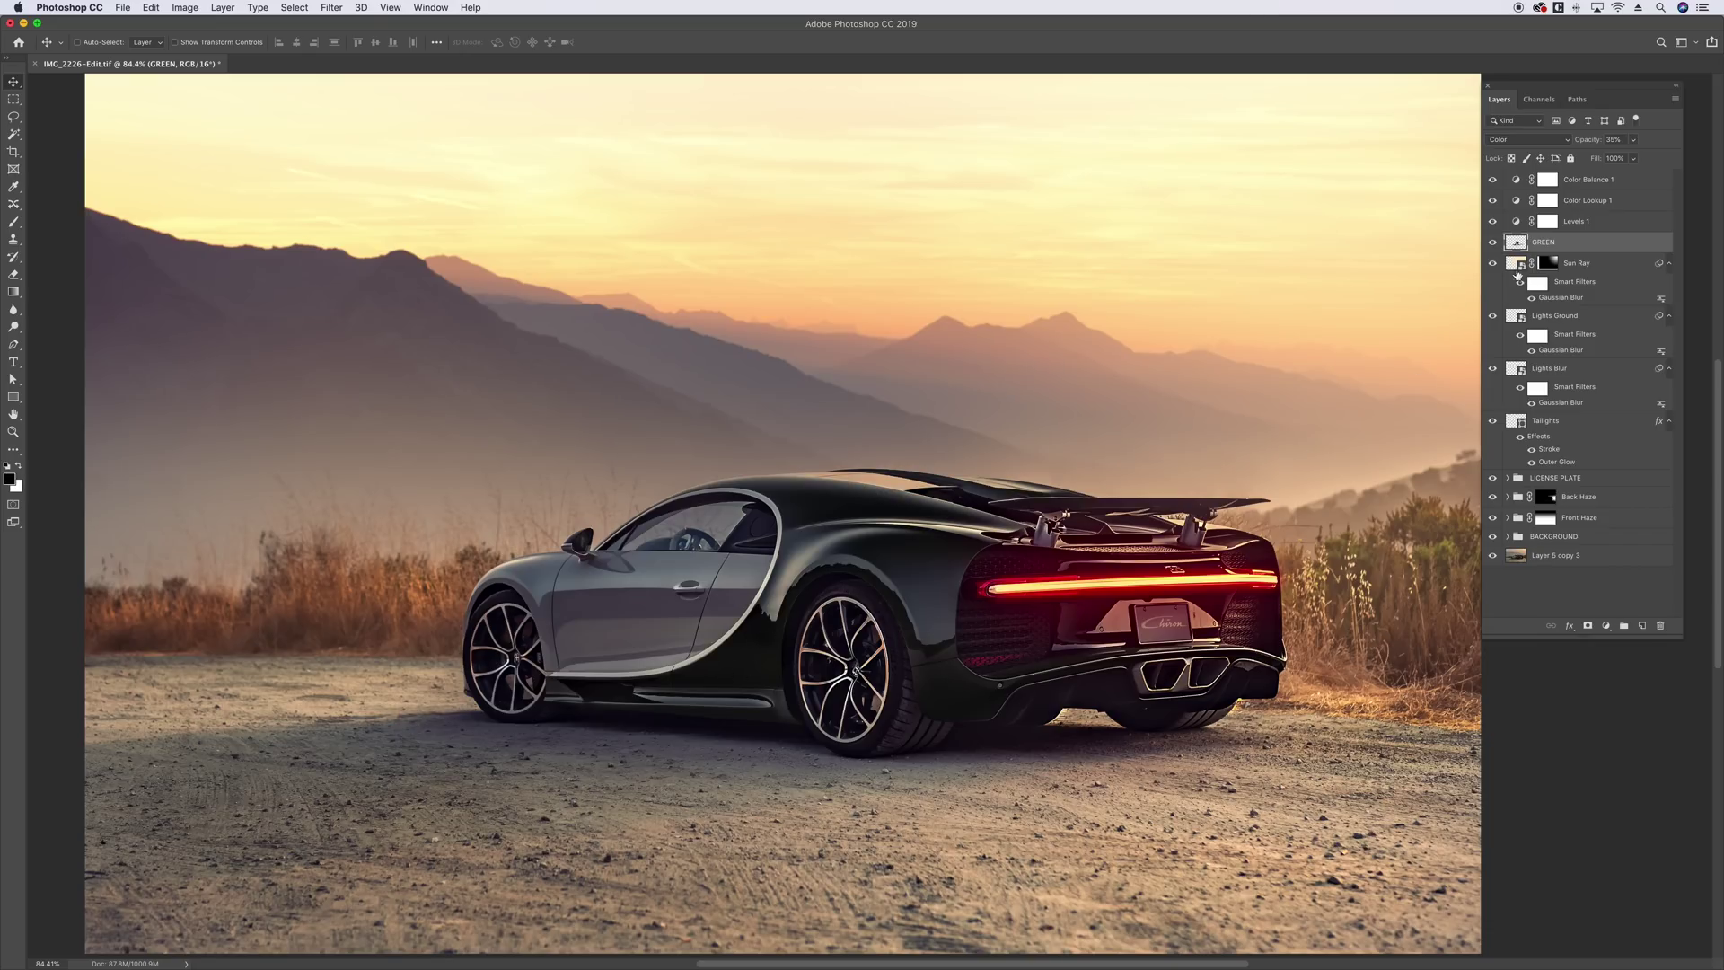
pyautogui.click(1524, 140)
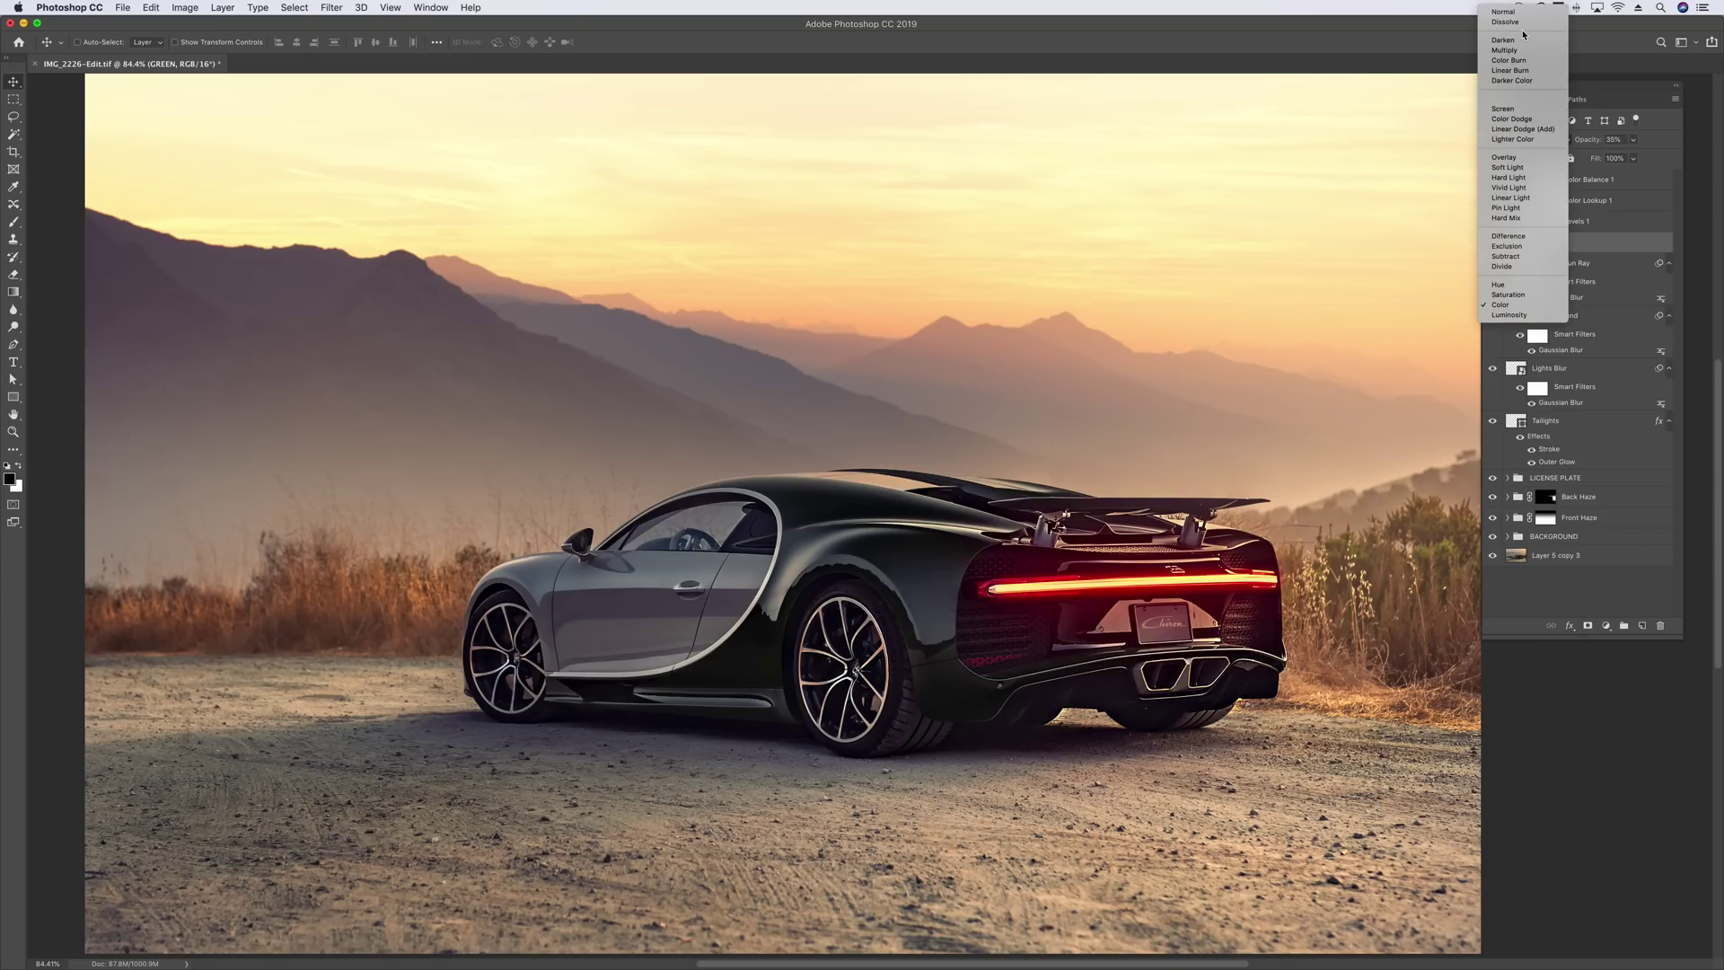
pyautogui.click(1514, 12)
pyautogui.click(1631, 141)
pyautogui.moveTo(1631, 143); pyautogui.dragTo(1675, 155)
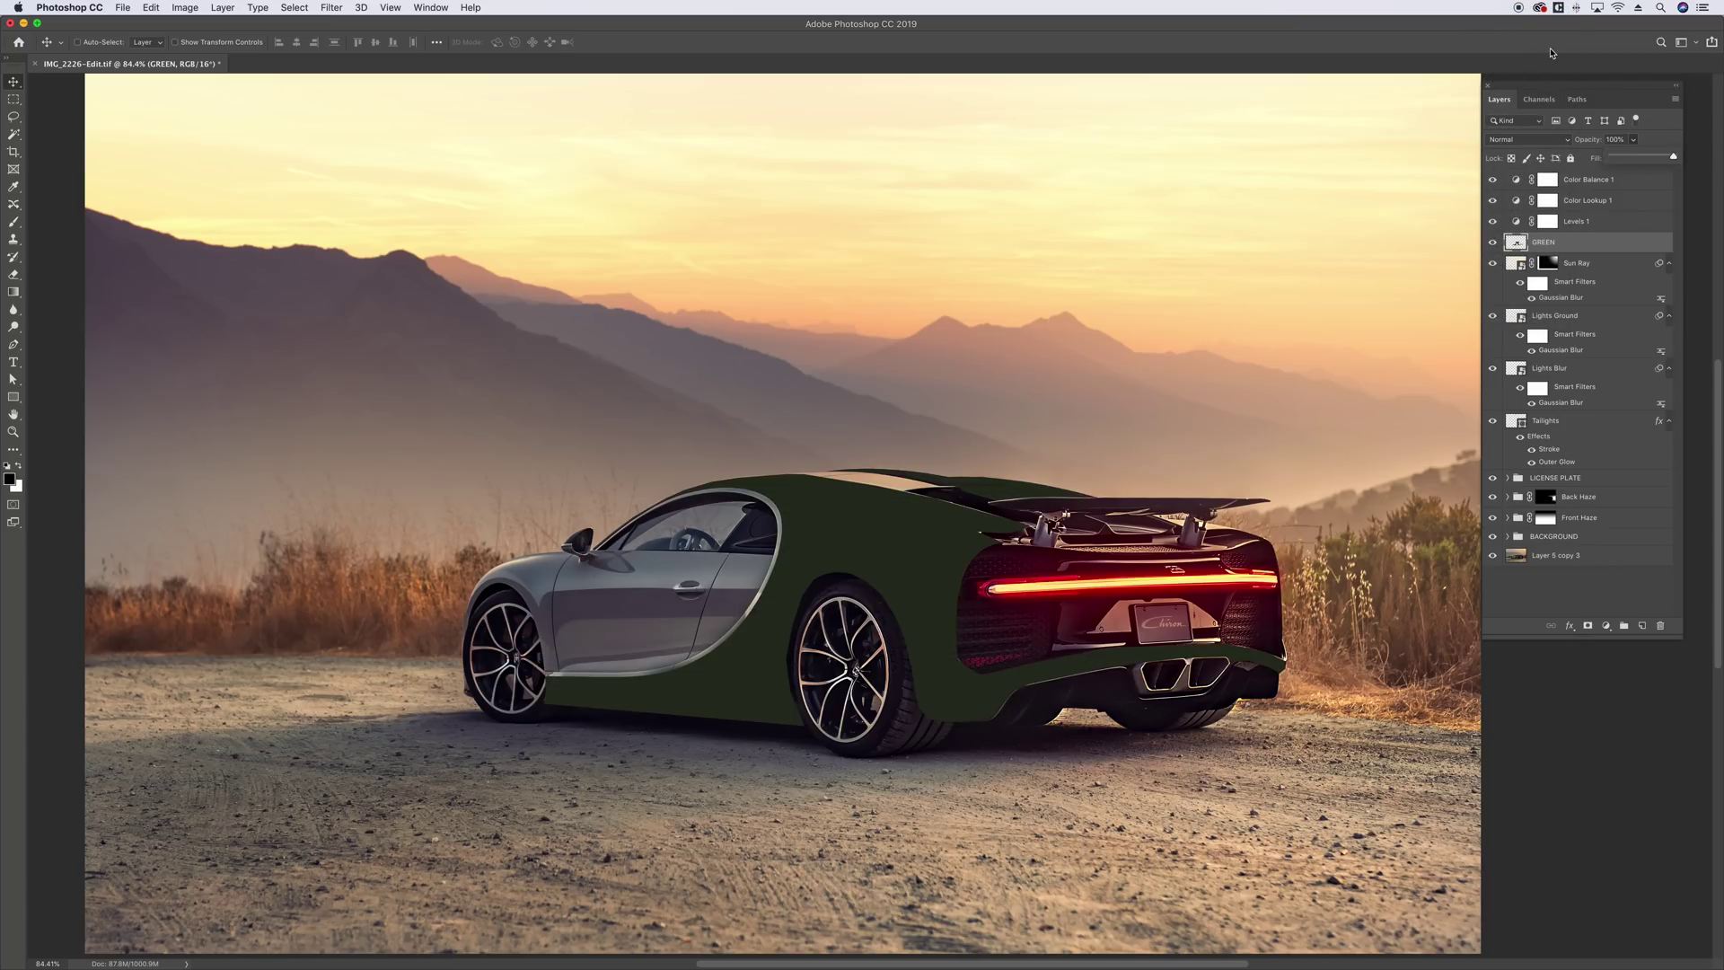
# - Set the GREEN layer's blend mode to Color and lower its opacity
pyautogui.click(1541, 140)
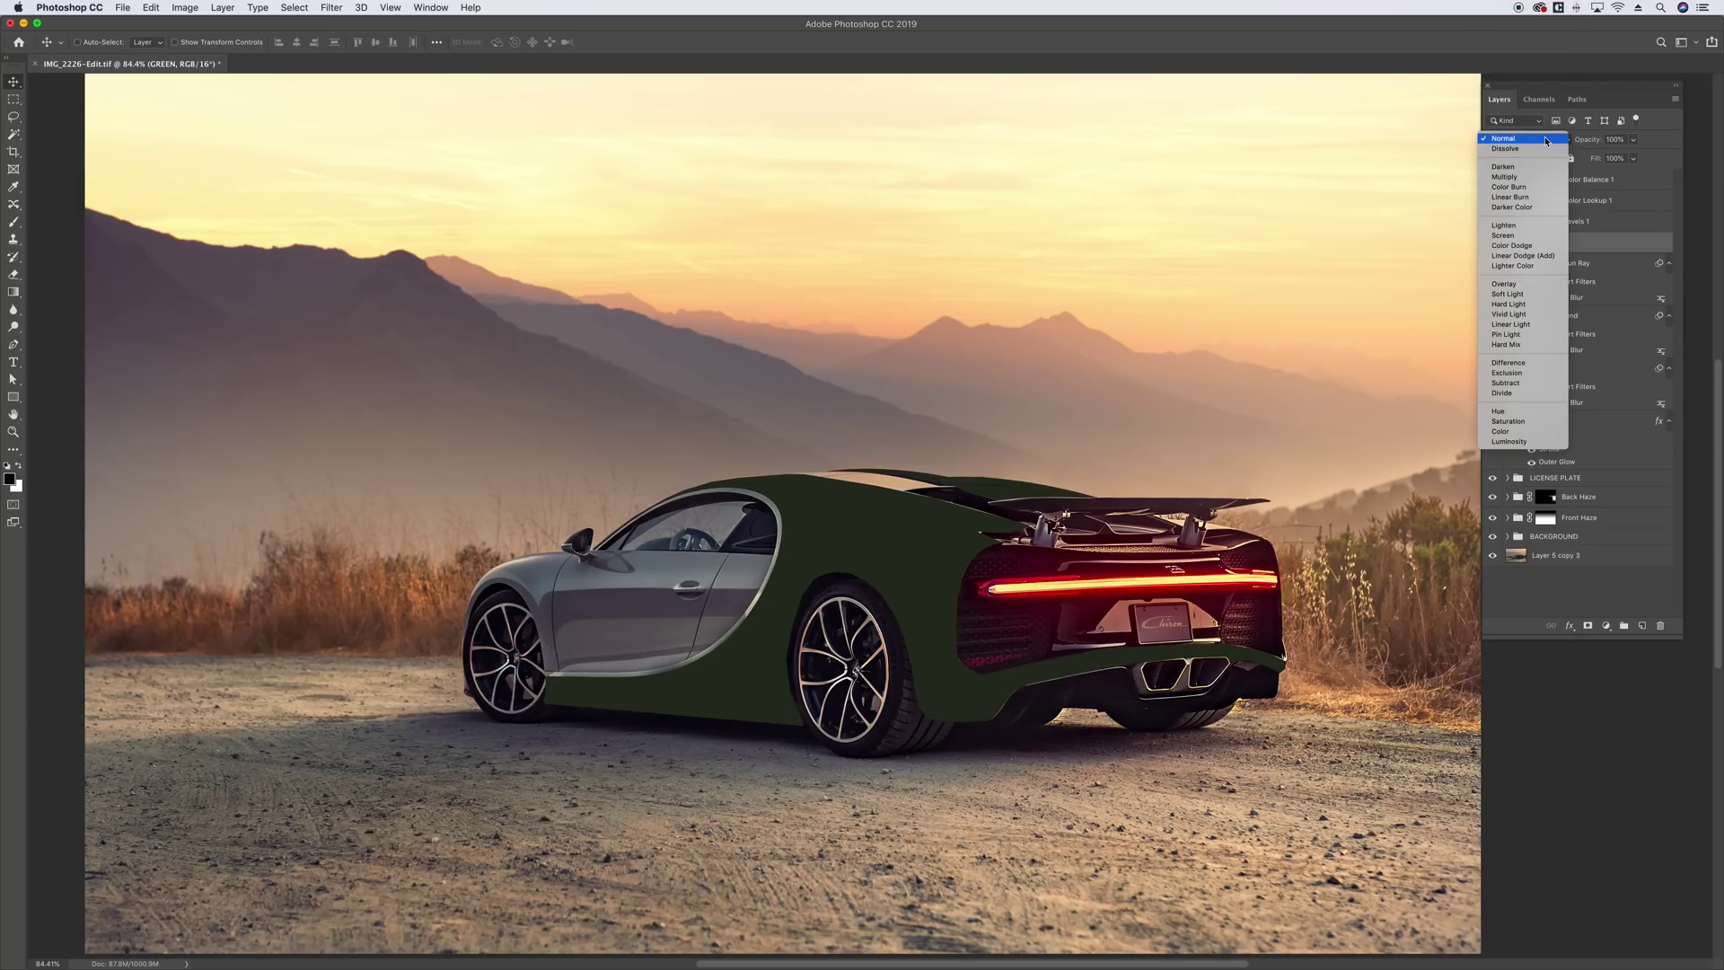
pyautogui.click(1511, 432)
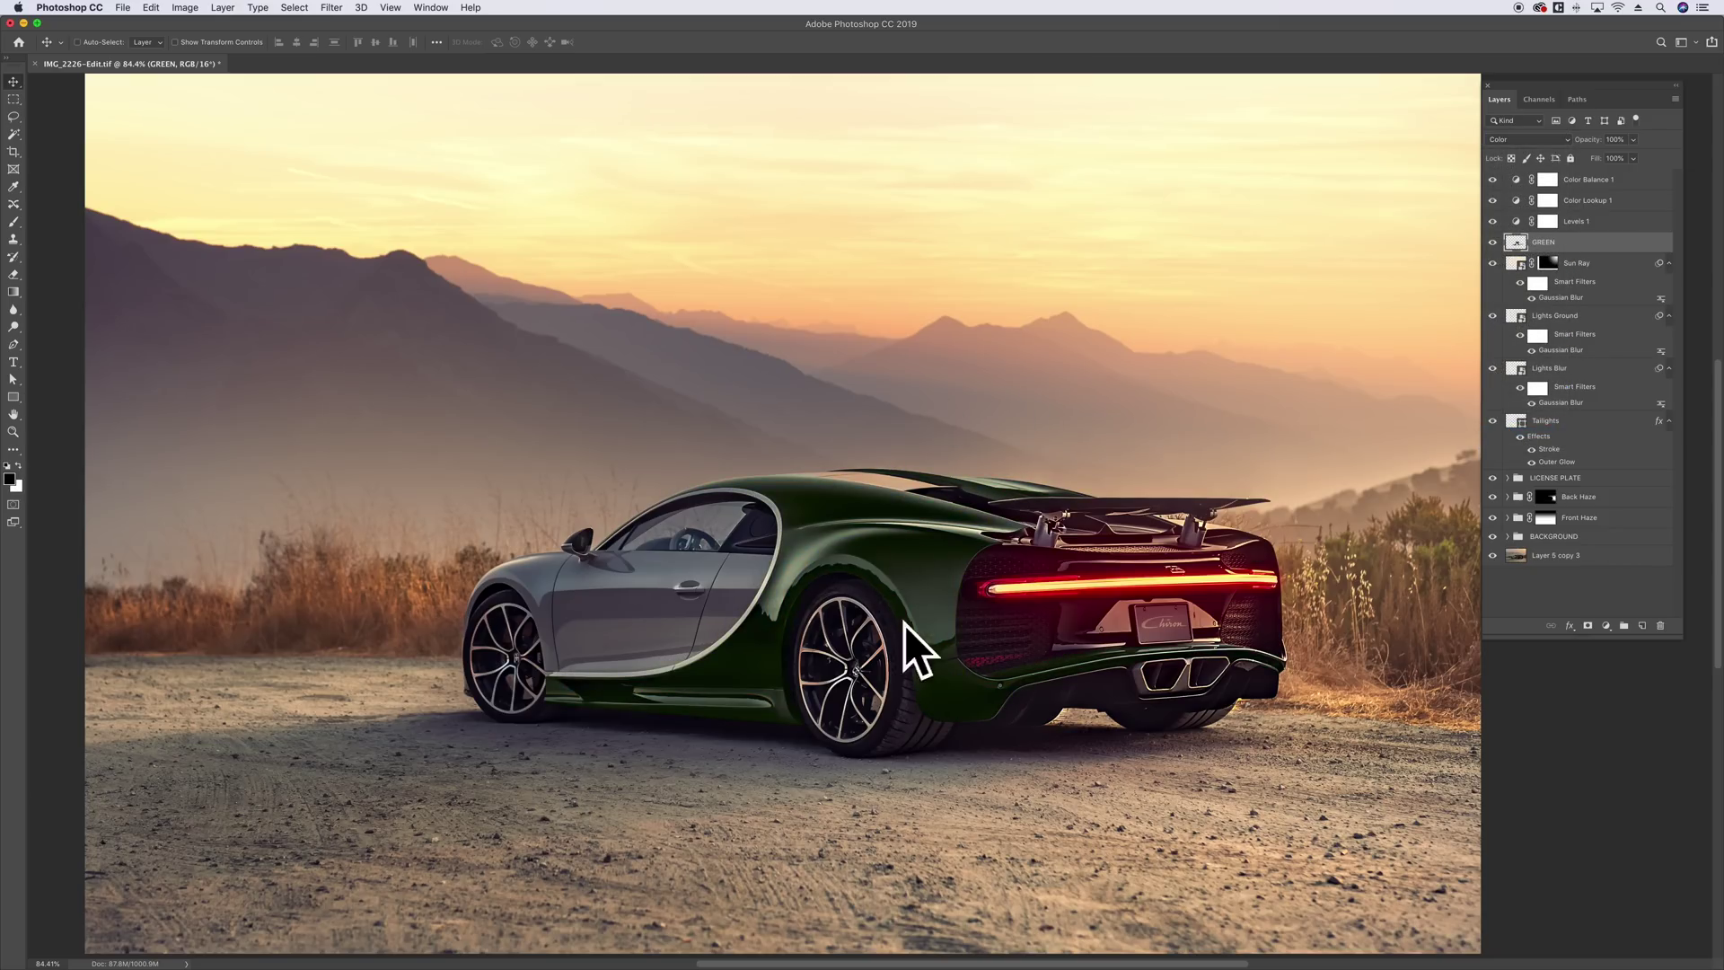
pyautogui.moveTo(1633, 141); pyautogui.dragTo(1593, 158)
# - Hide the Lights Blur layer and show it again to compare the taillight glow with and without it
pyautogui.click(1549, 370)
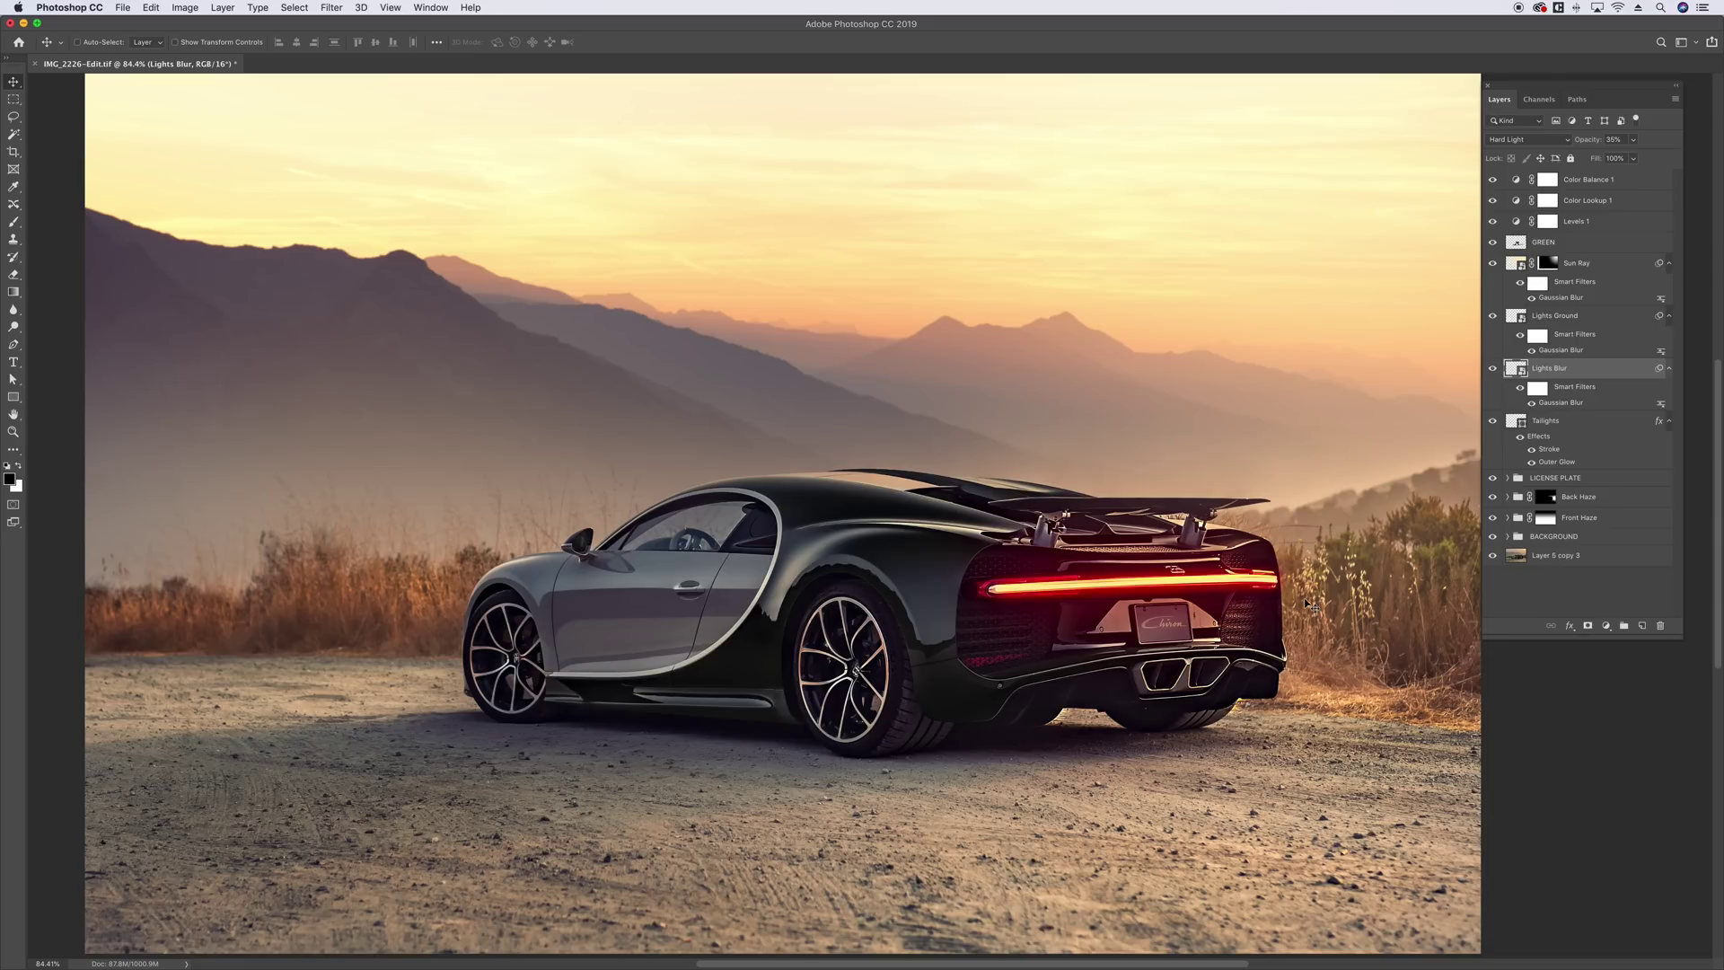
pyautogui.click(1493, 369)
pyautogui.click(1493, 369)
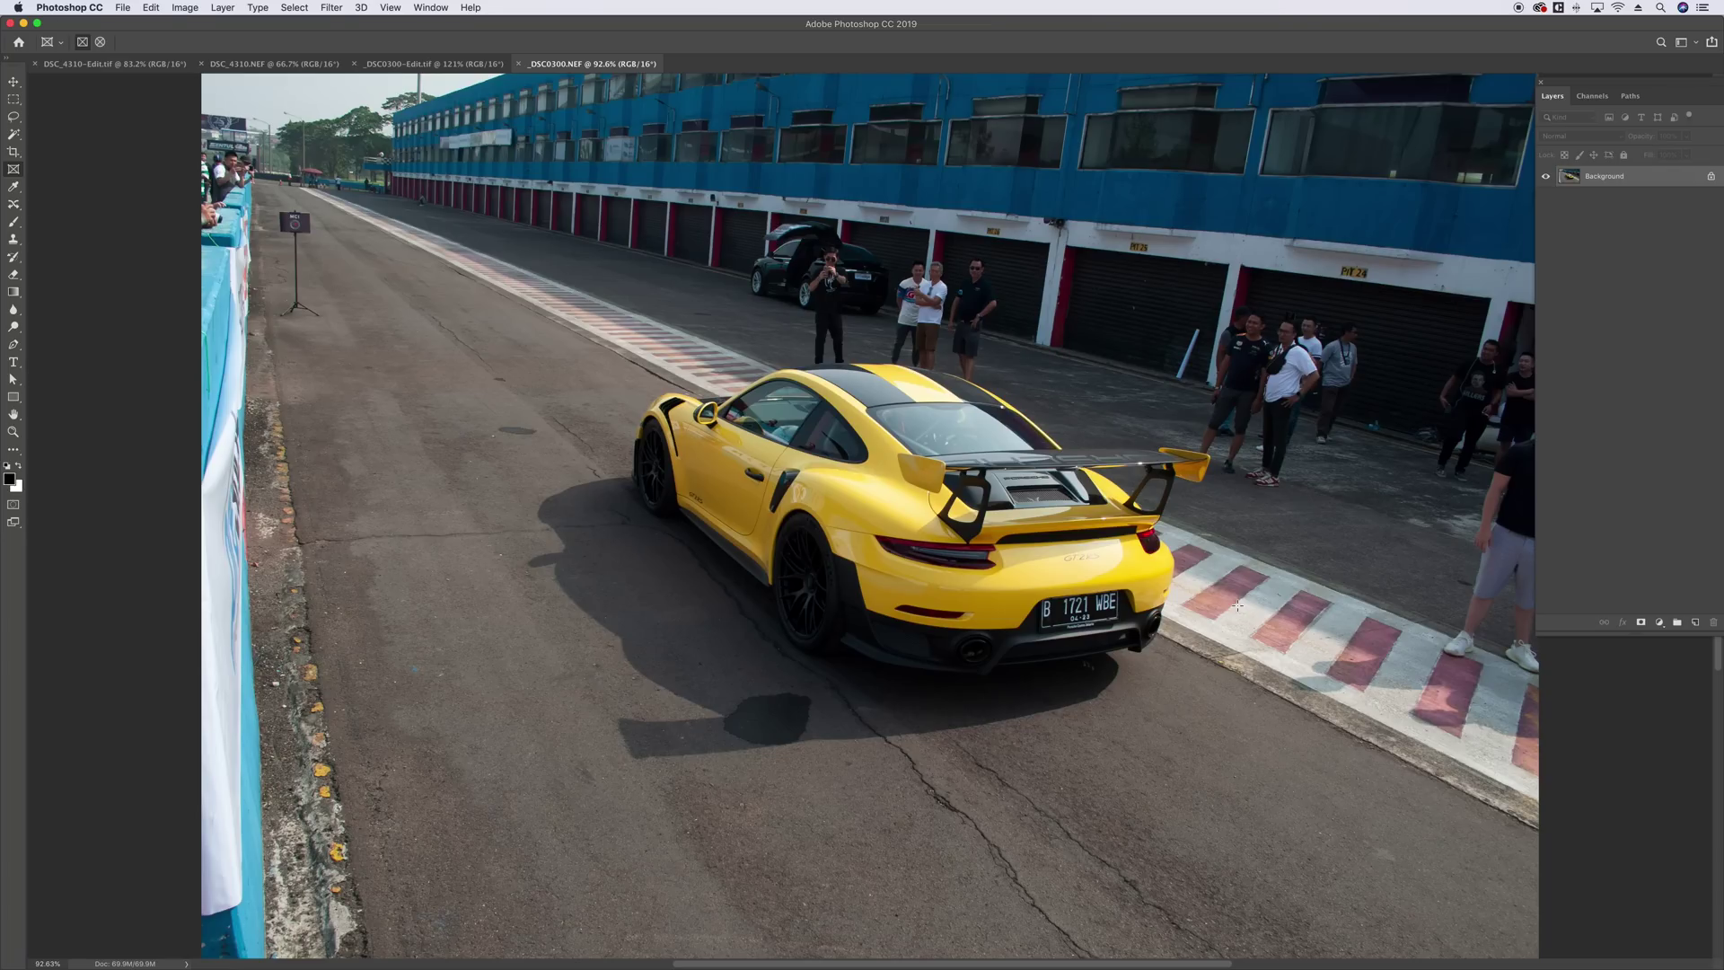
pyautogui.click(395, 7)
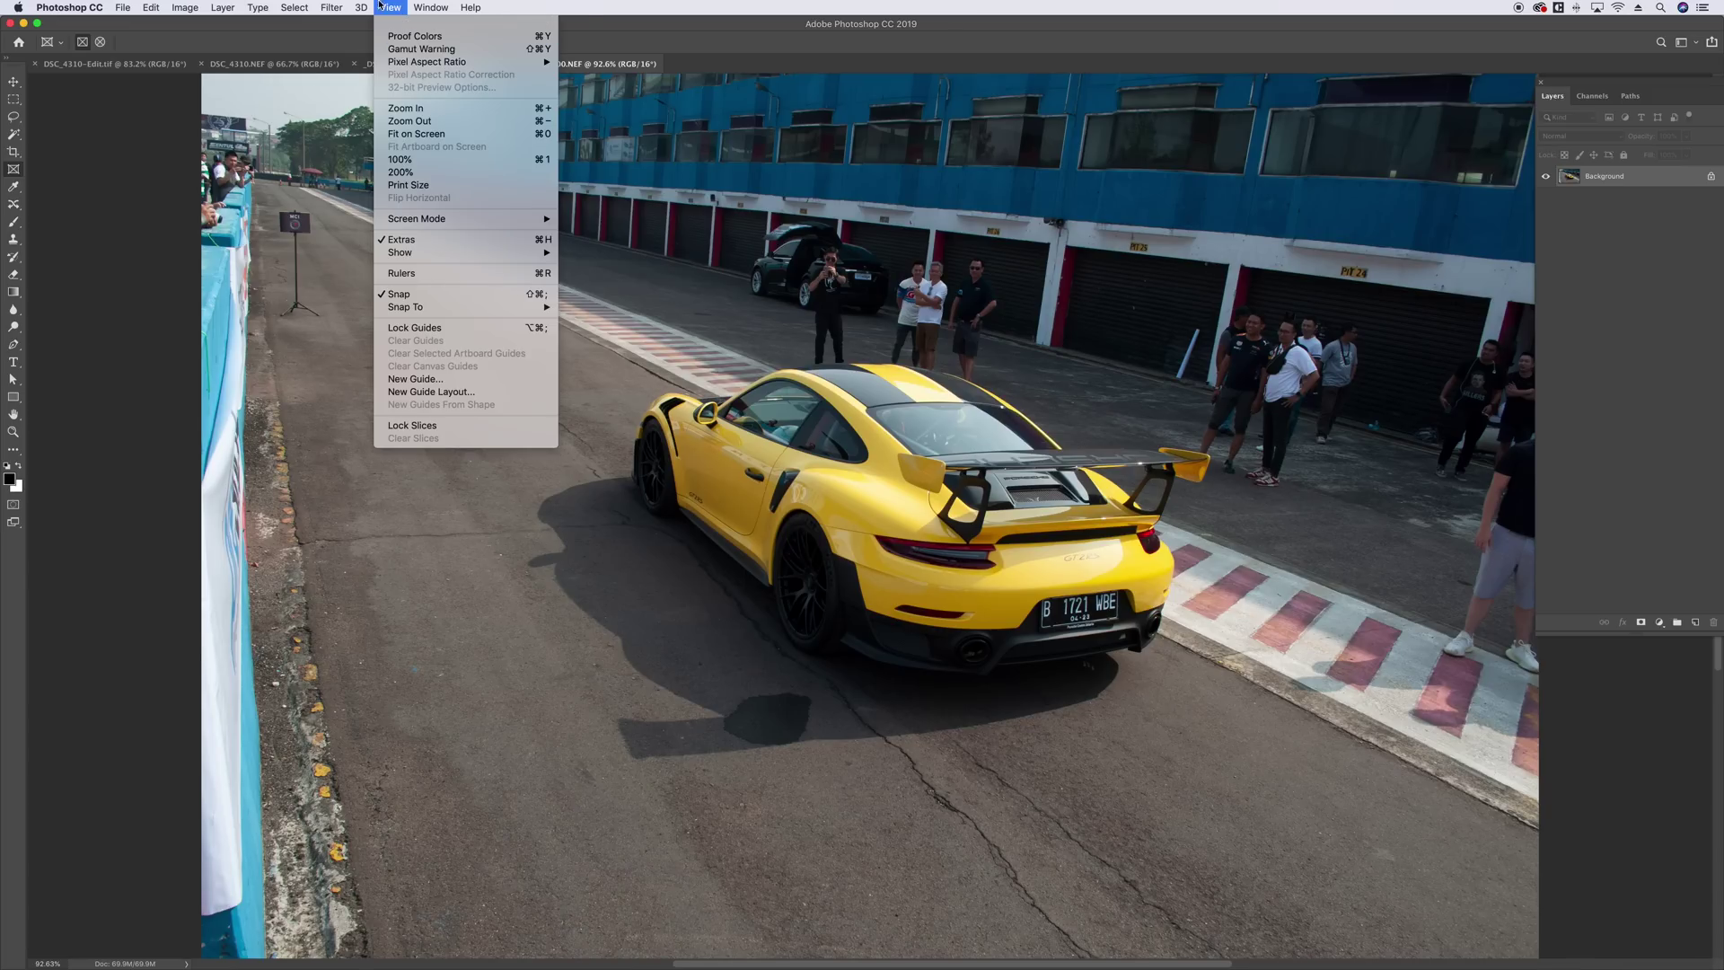
pyautogui.moveTo(304, 8)
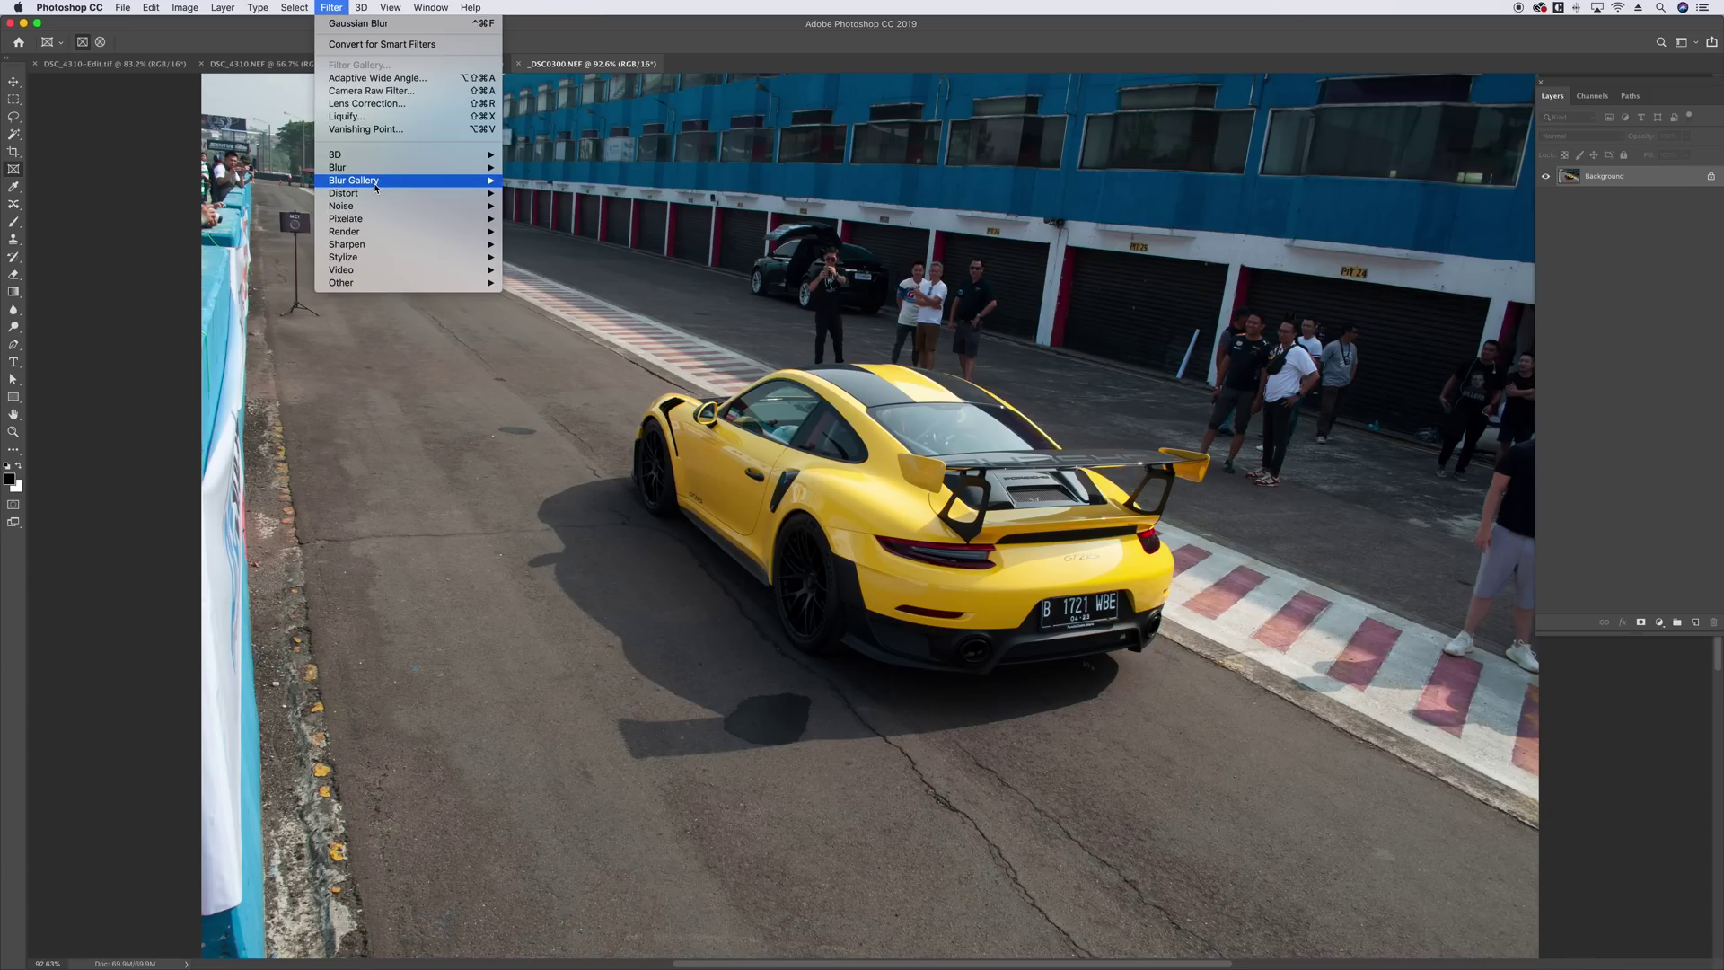
pyautogui.moveTo(376, 187)
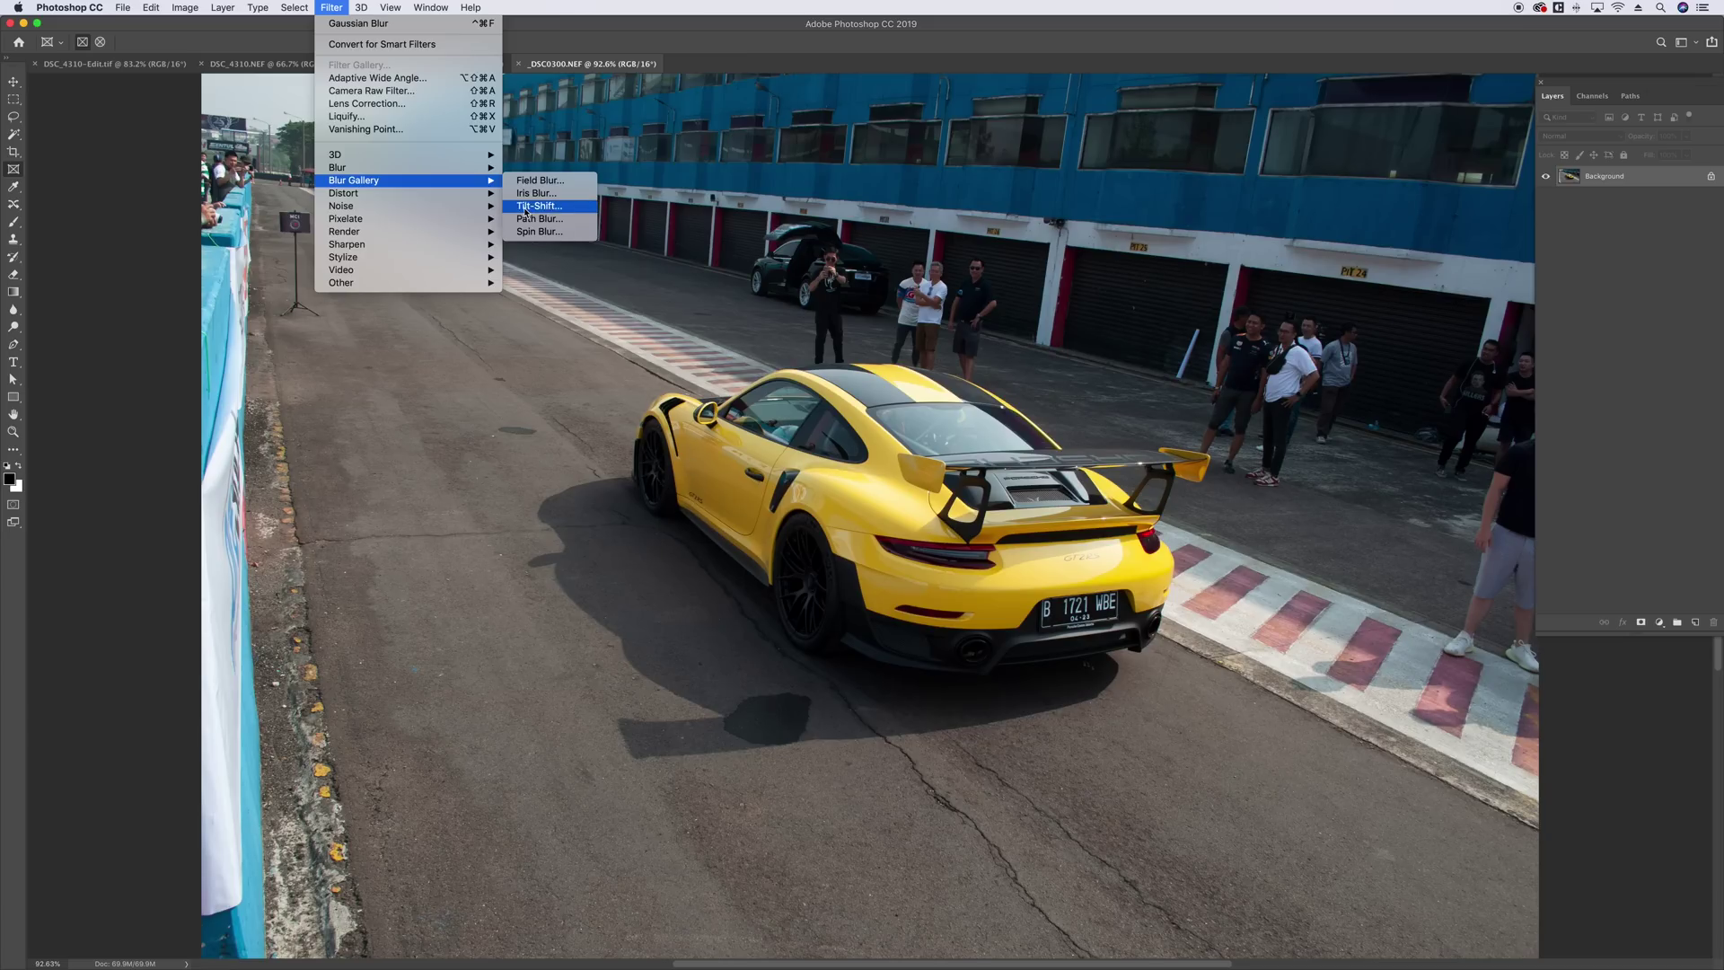
pyautogui.click(578, 338)
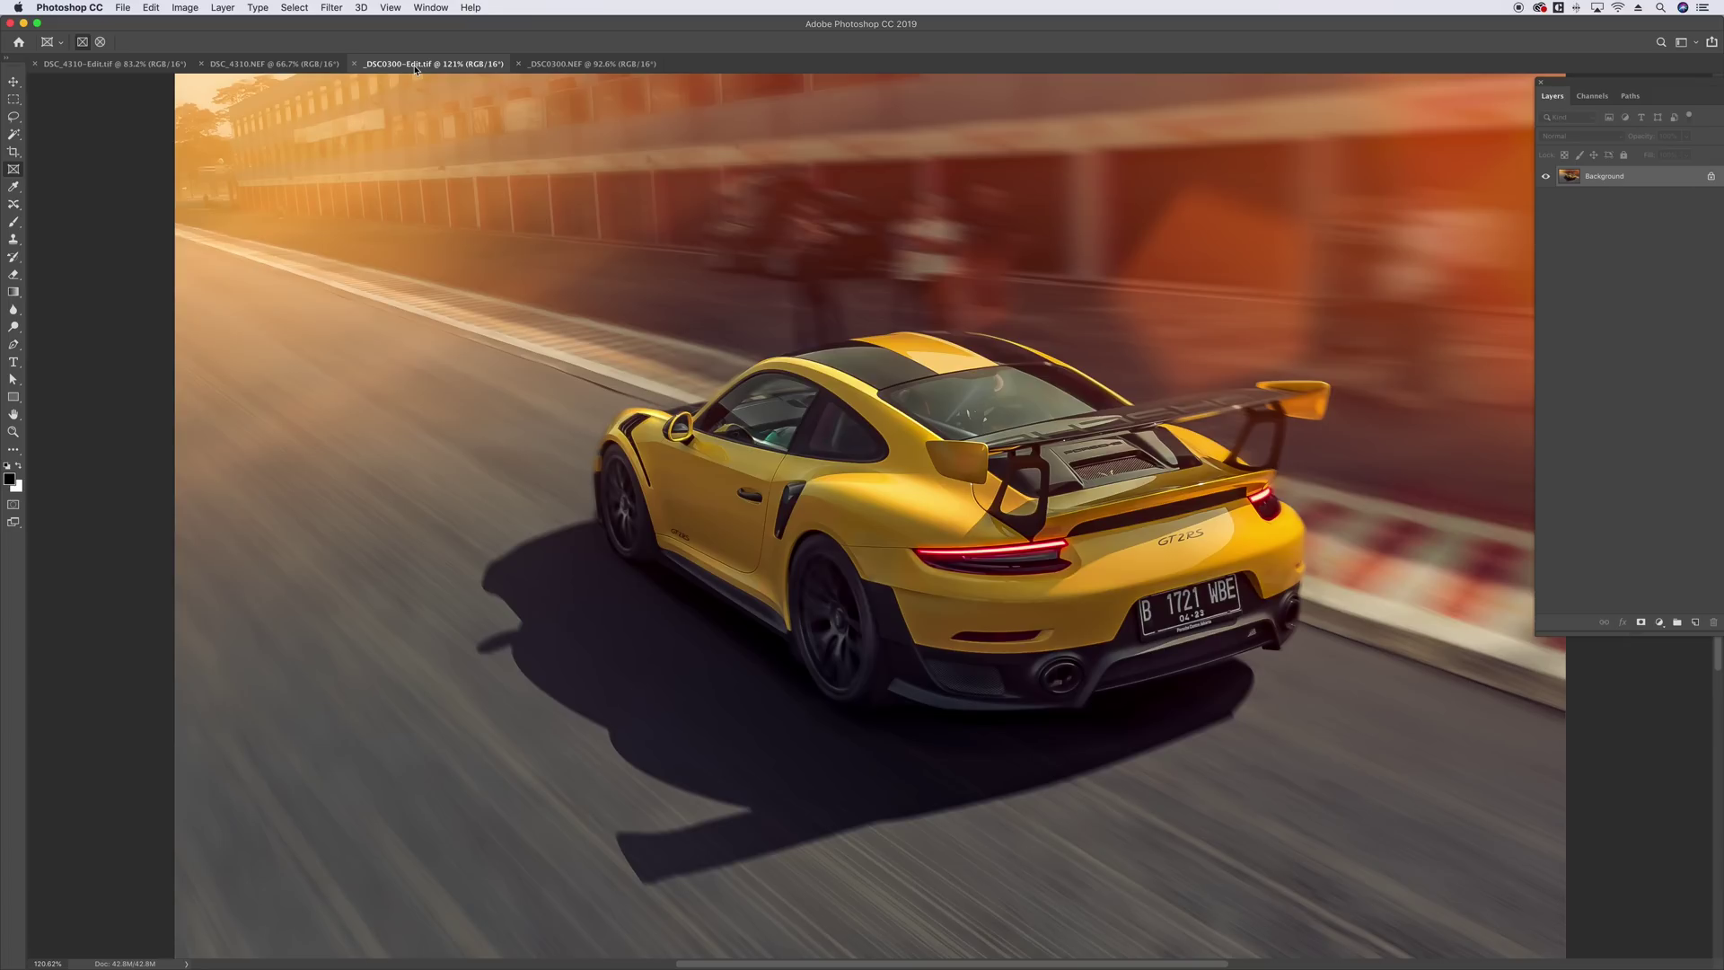
# - Examine the finished motion edits _DSC0300-Edit.tif at 100% and DSC_4310-Edit.tif at 66.7%, alongside the unedited DSC_4310.NEF
pyautogui.click(420, 64)
pyautogui.press('super+1')
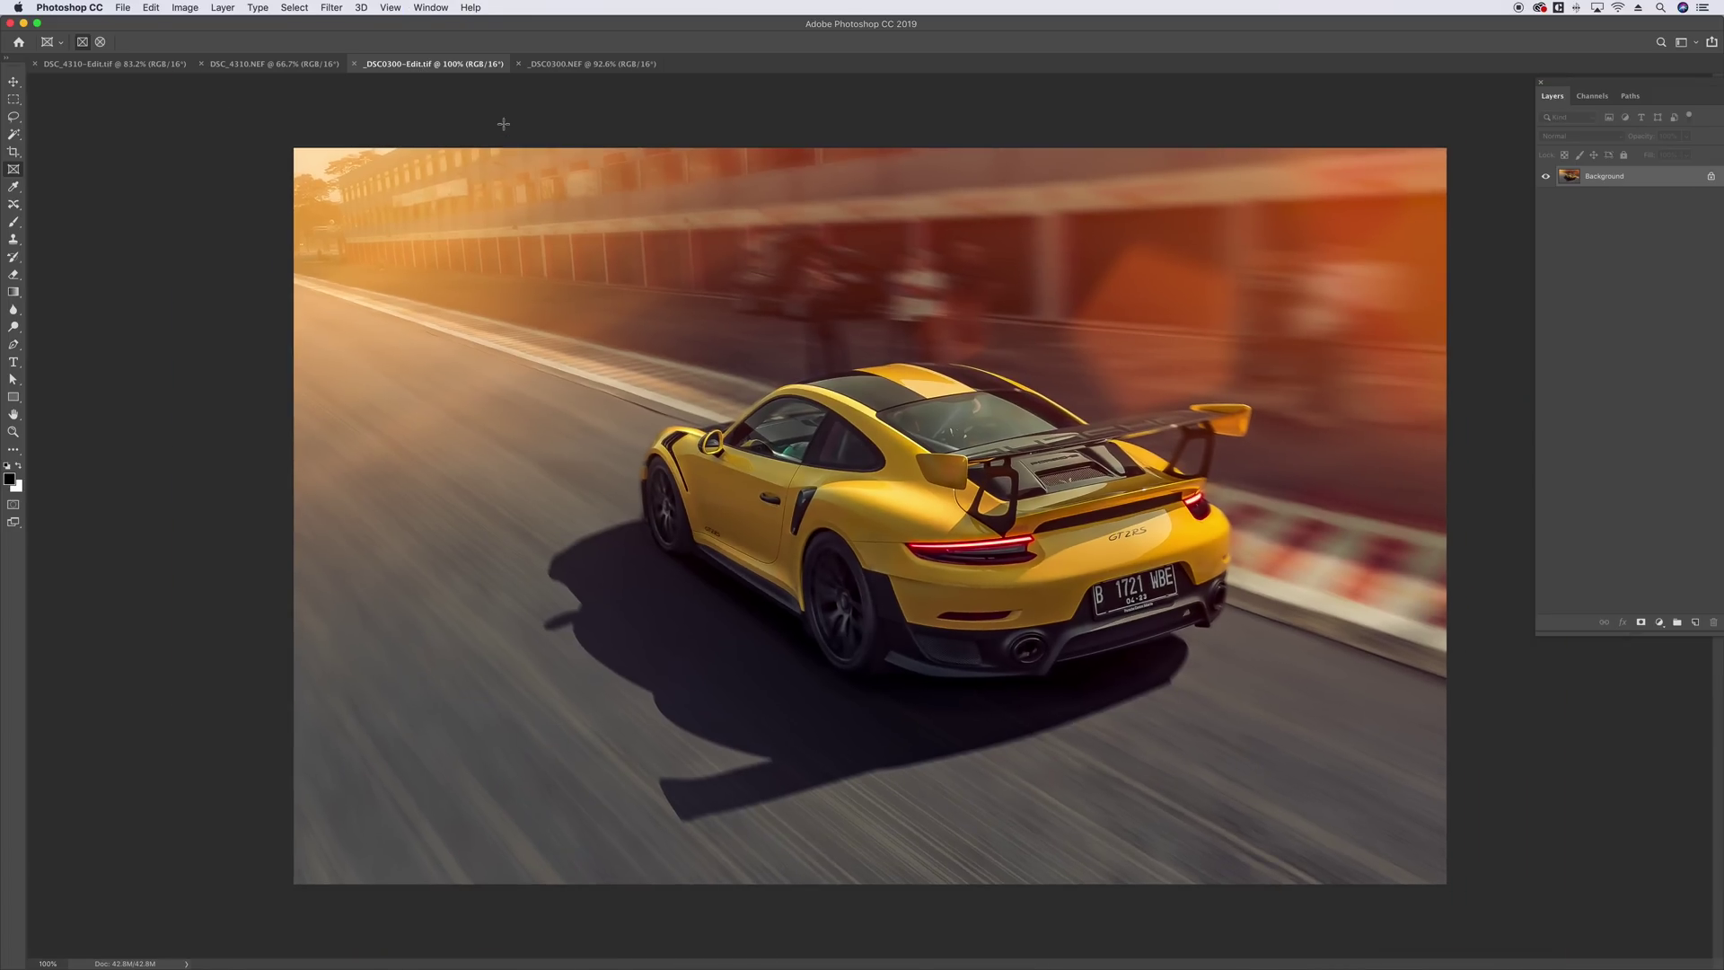
pyautogui.click(260, 65)
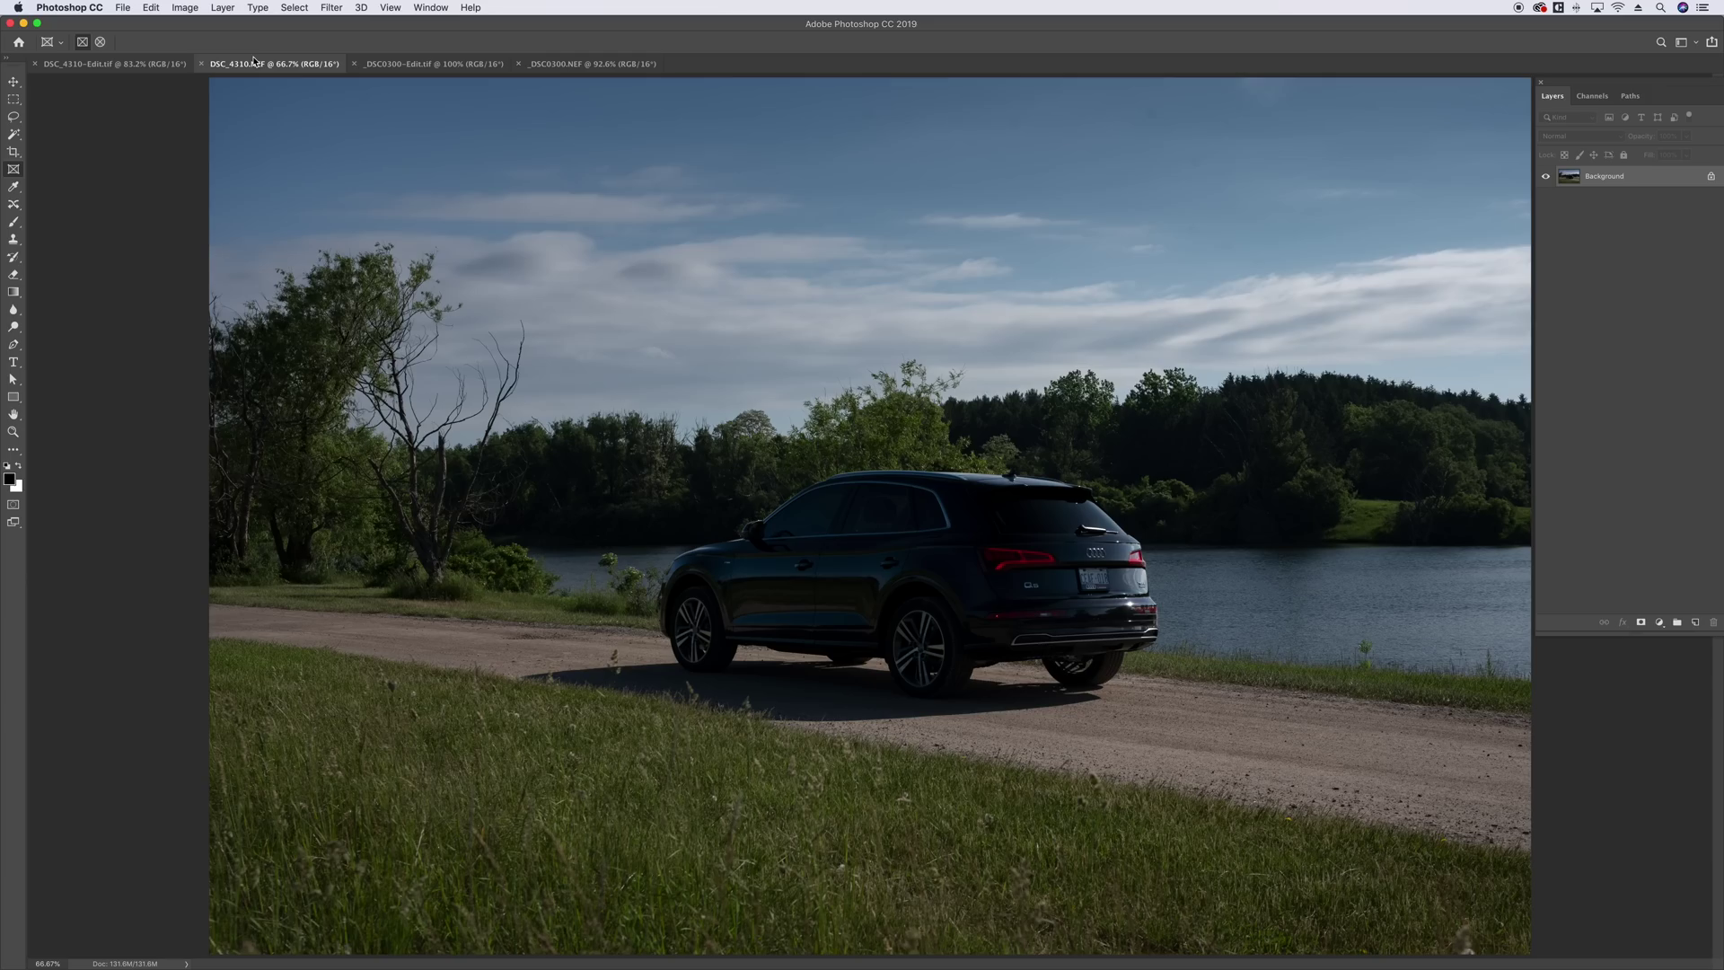
pyautogui.click(141, 67)
pyautogui.press('super+minus')
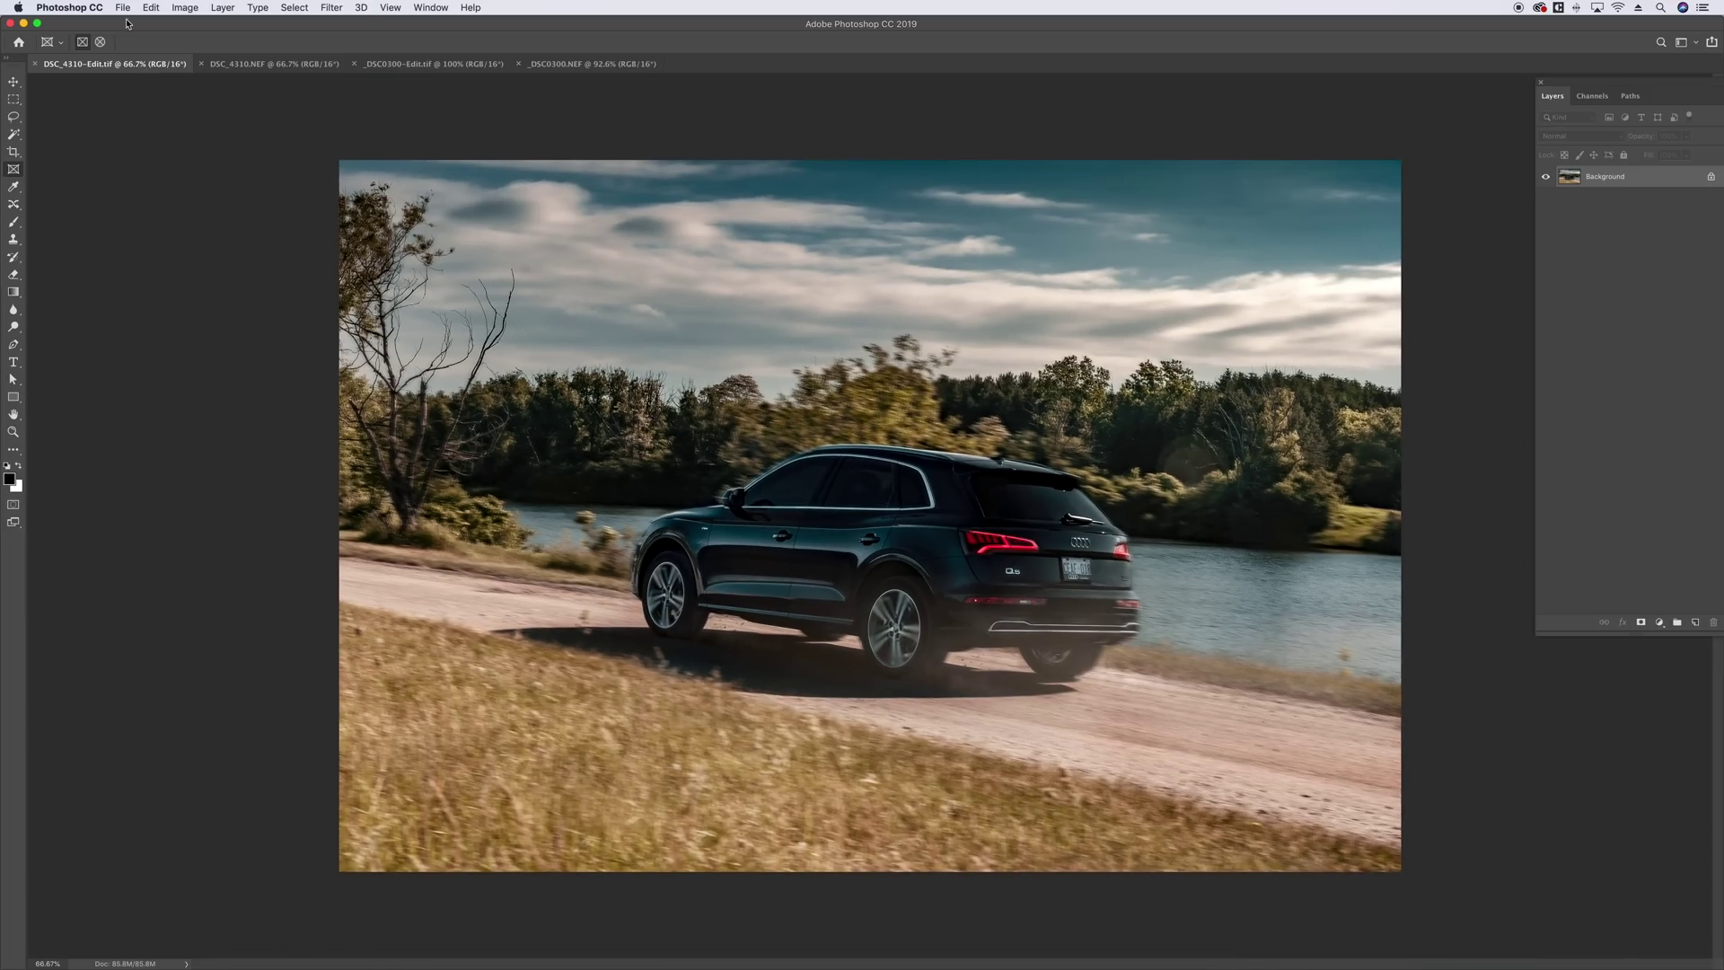
# - Start a Spin Blur on DSC_4310.NEF and shrink its ring to a small circle near the car's rear wheel
pyautogui.click(260, 66)
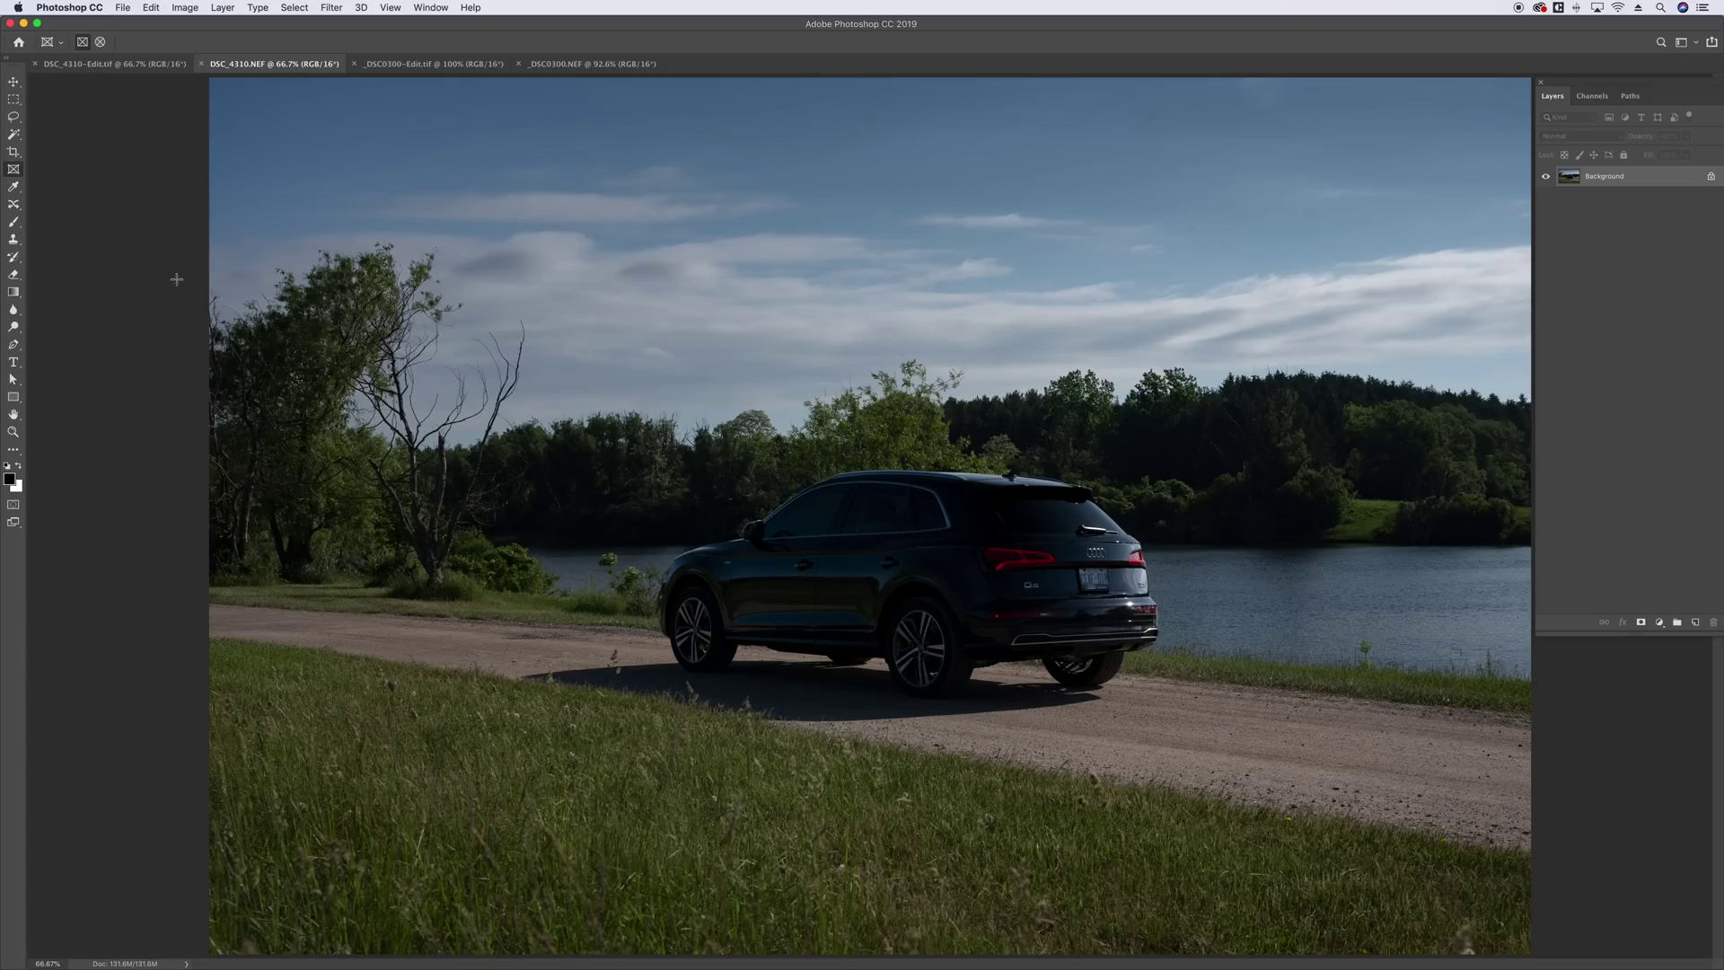
pyautogui.click(13, 81)
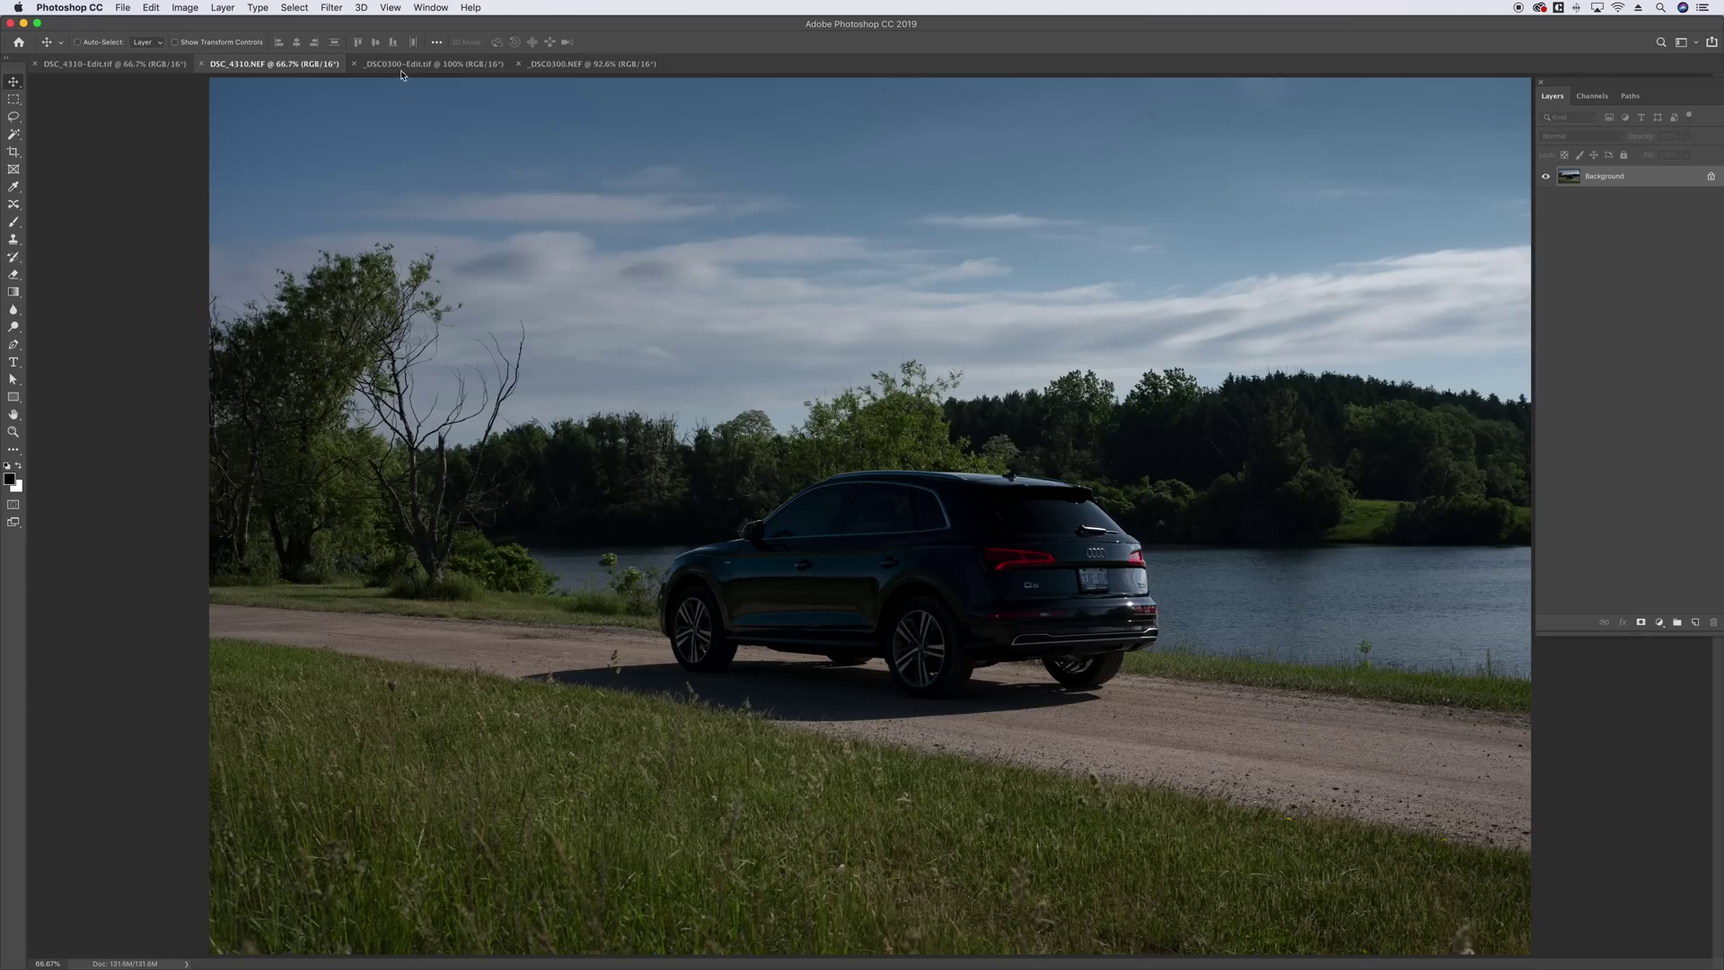
pyautogui.click(328, 8)
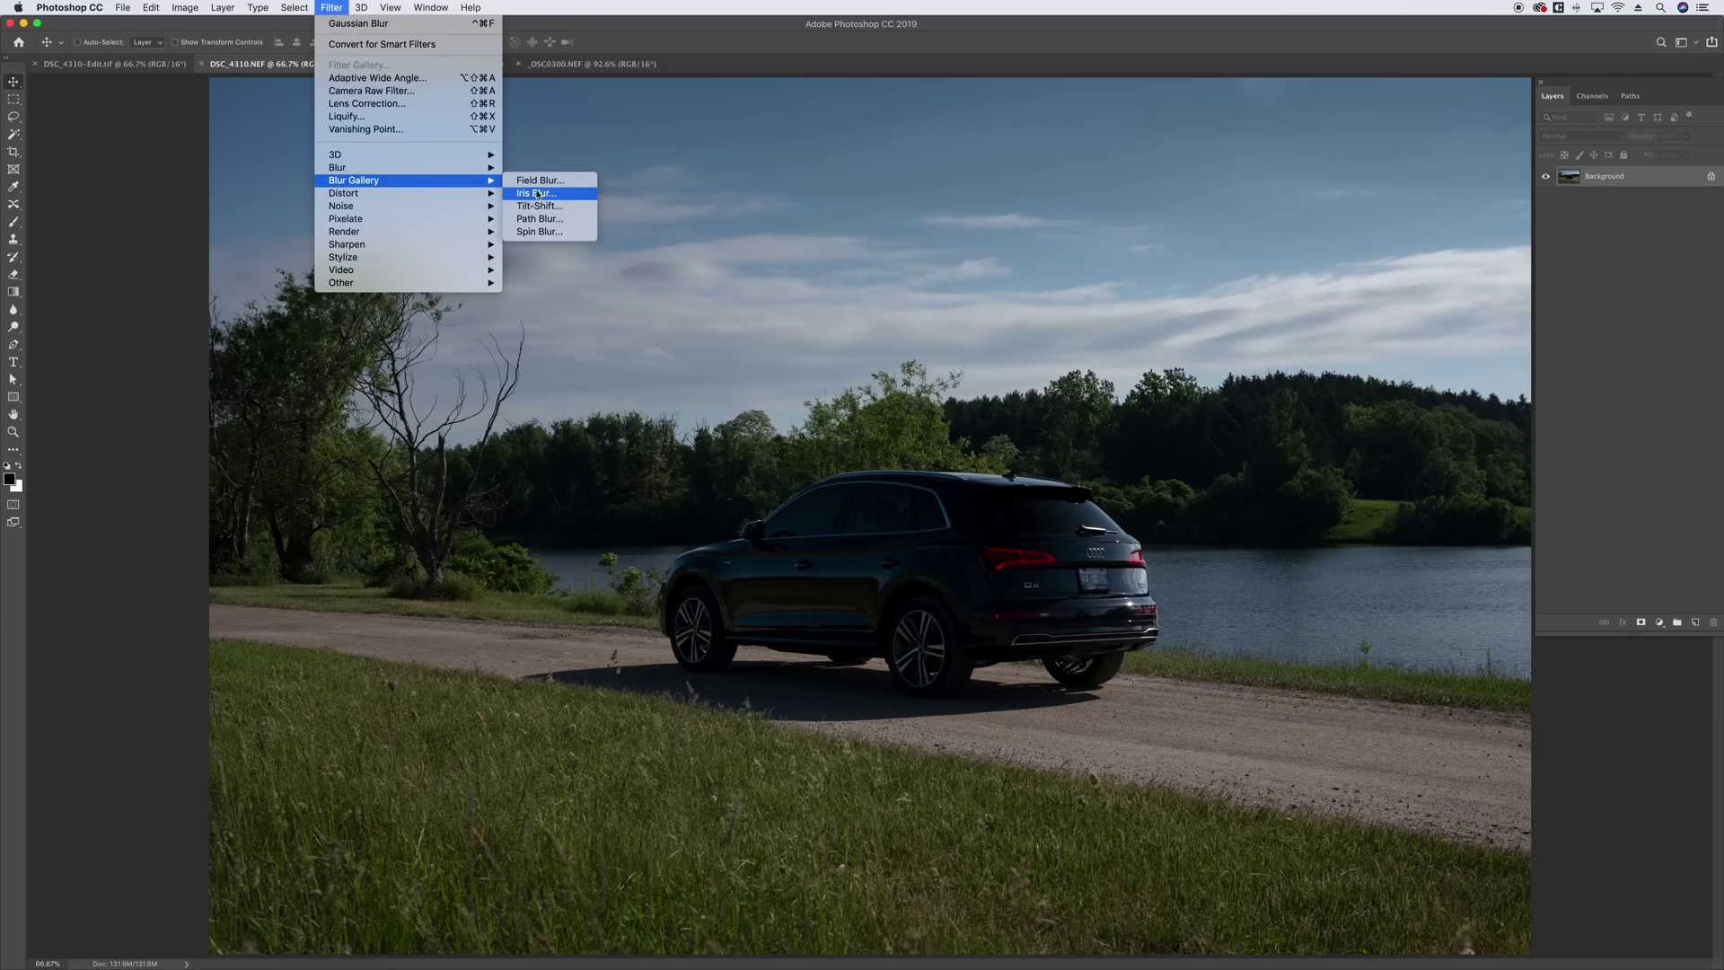
pyautogui.click(551, 236)
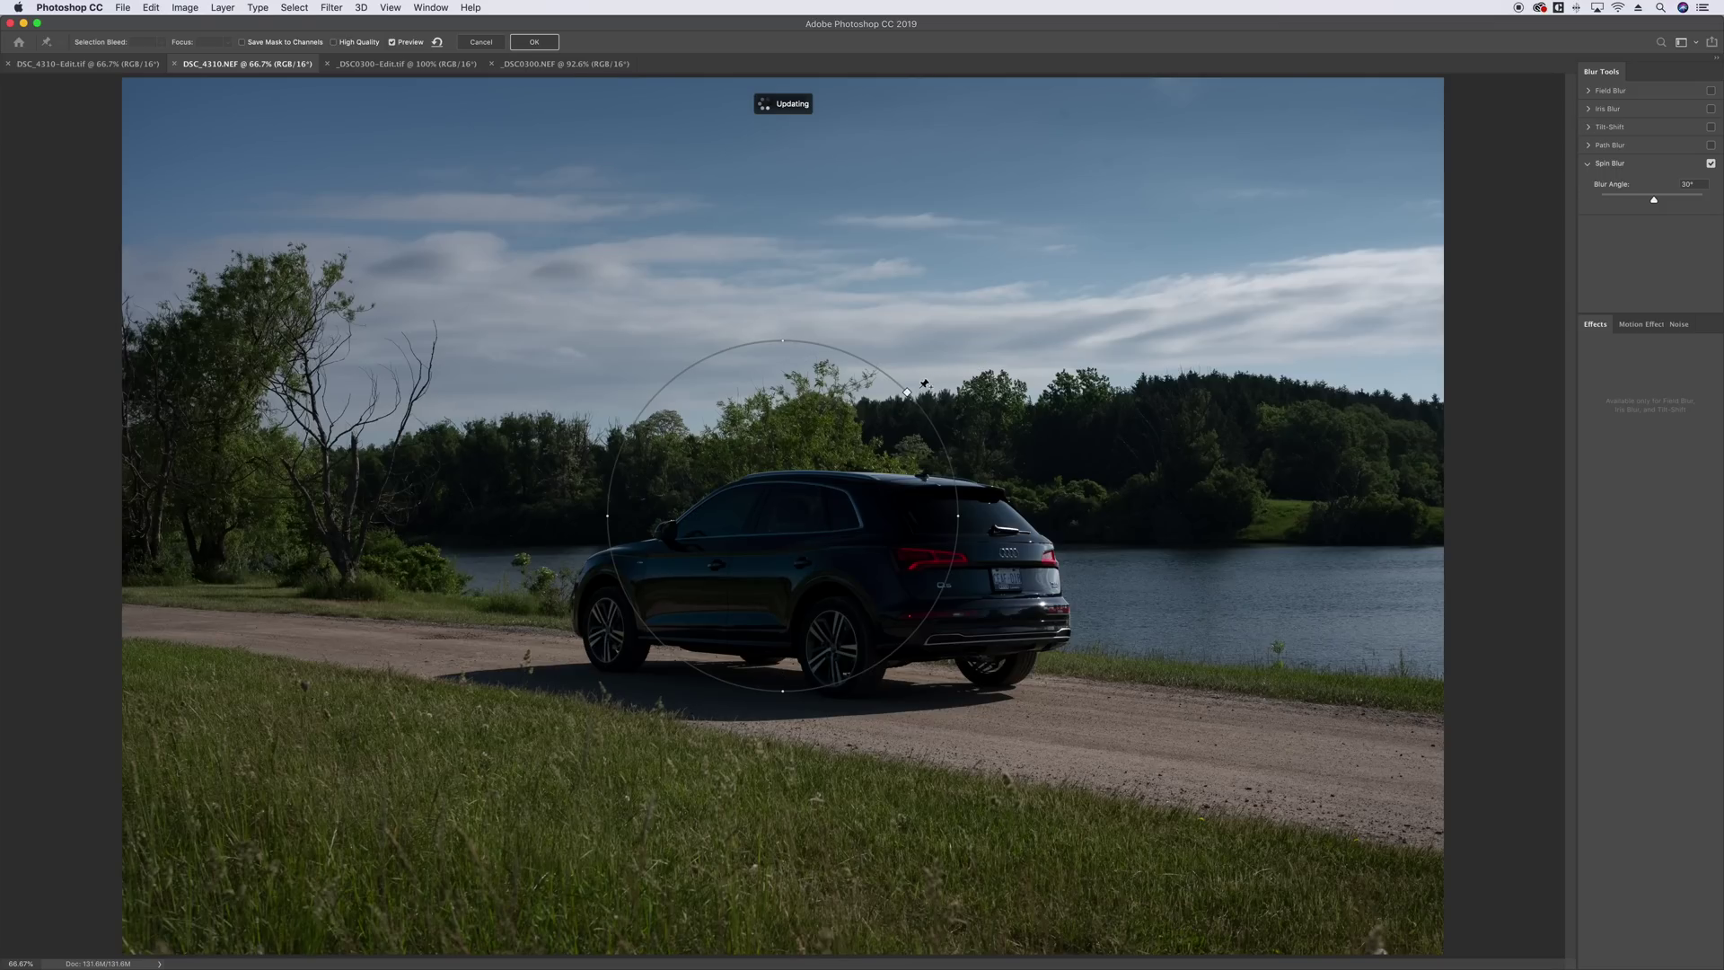
pyautogui.click(711, 606)
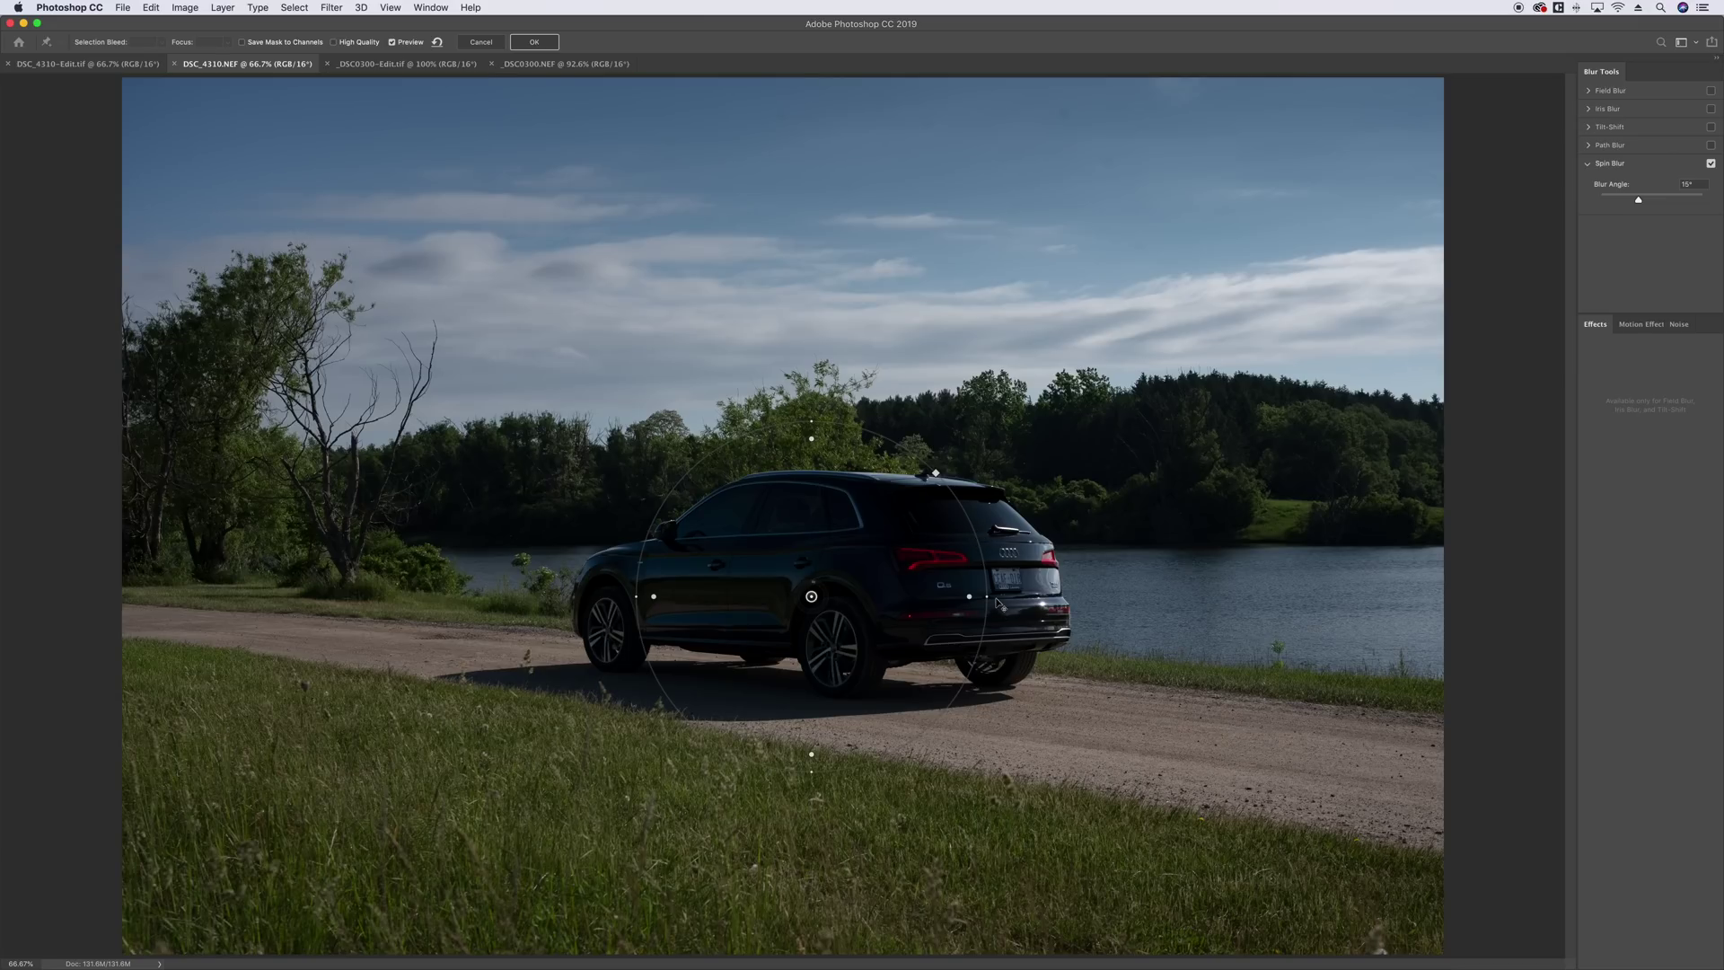
pyautogui.moveTo(988, 600); pyautogui.dragTo(805, 533)
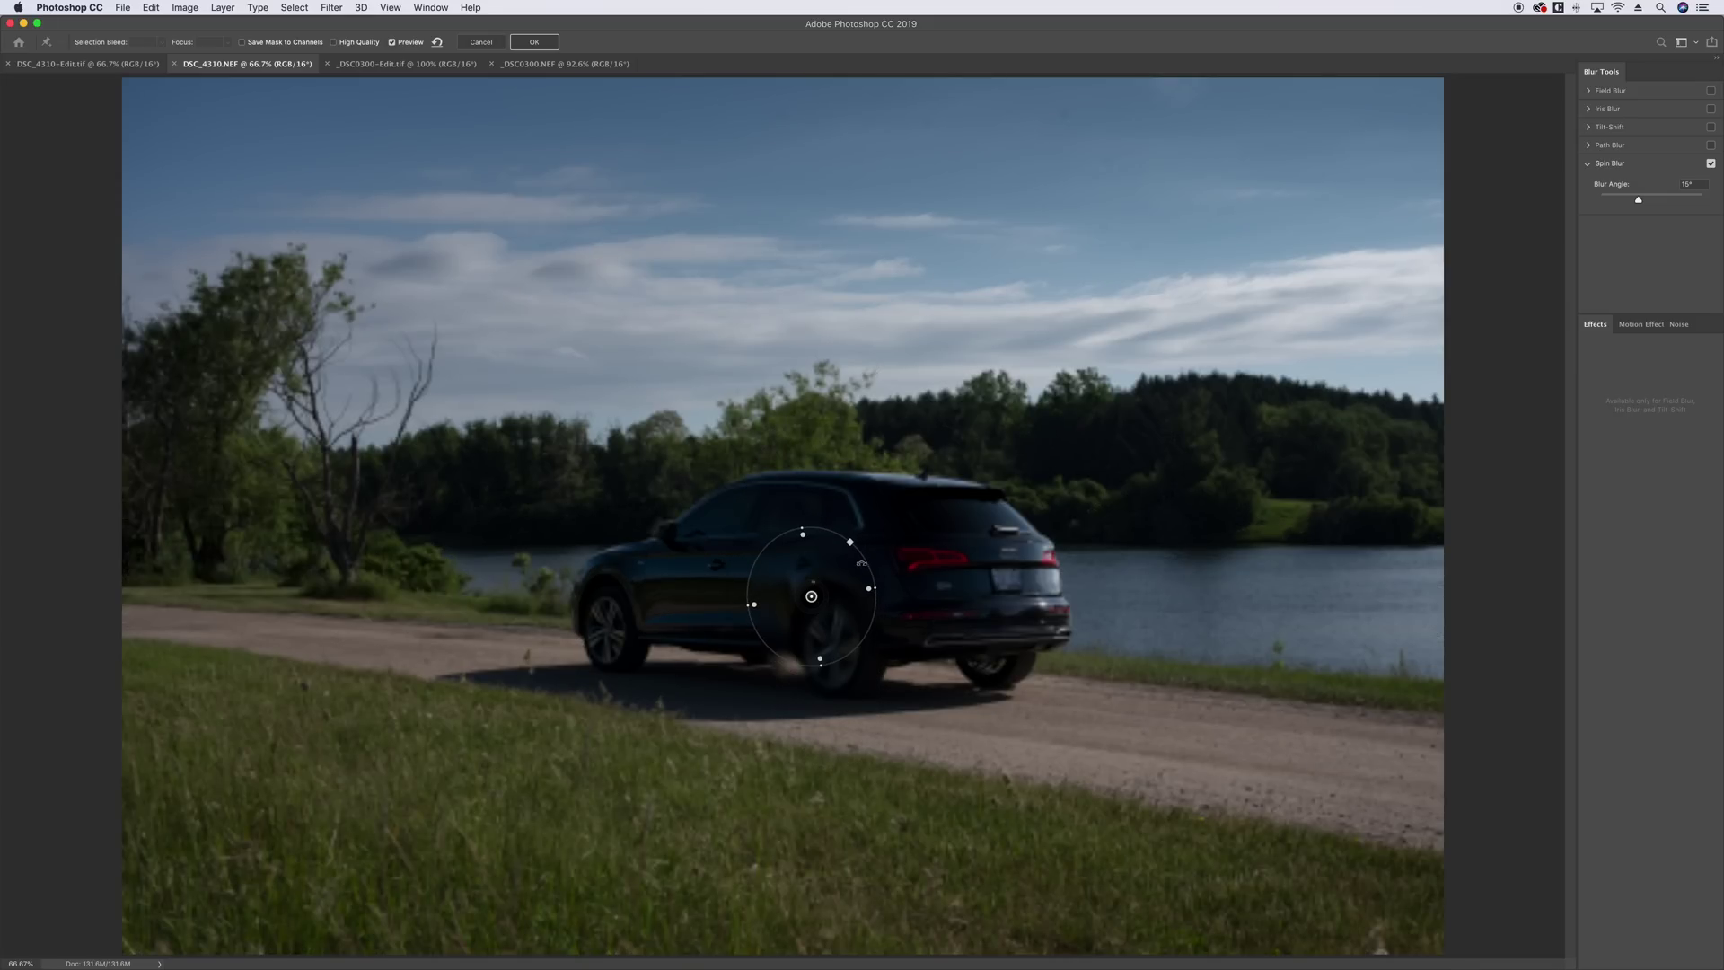
# - Fit the Spin Blur ring tightly to the car's rear wheel and apply it with an increased blur angle
pyautogui.moveTo(811, 595); pyautogui.dragTo(814, 599)
pyautogui.moveTo(836, 643); pyautogui.dragTo(835, 648)
pyautogui.moveTo(893, 640)
pyautogui.mouseDown()
pyautogui.moveTo(870, 641)
pyautogui.moveTo(895, 640)
pyautogui.mouseUp()
pyautogui.moveTo(895, 636); pyautogui.dragTo(875, 636)
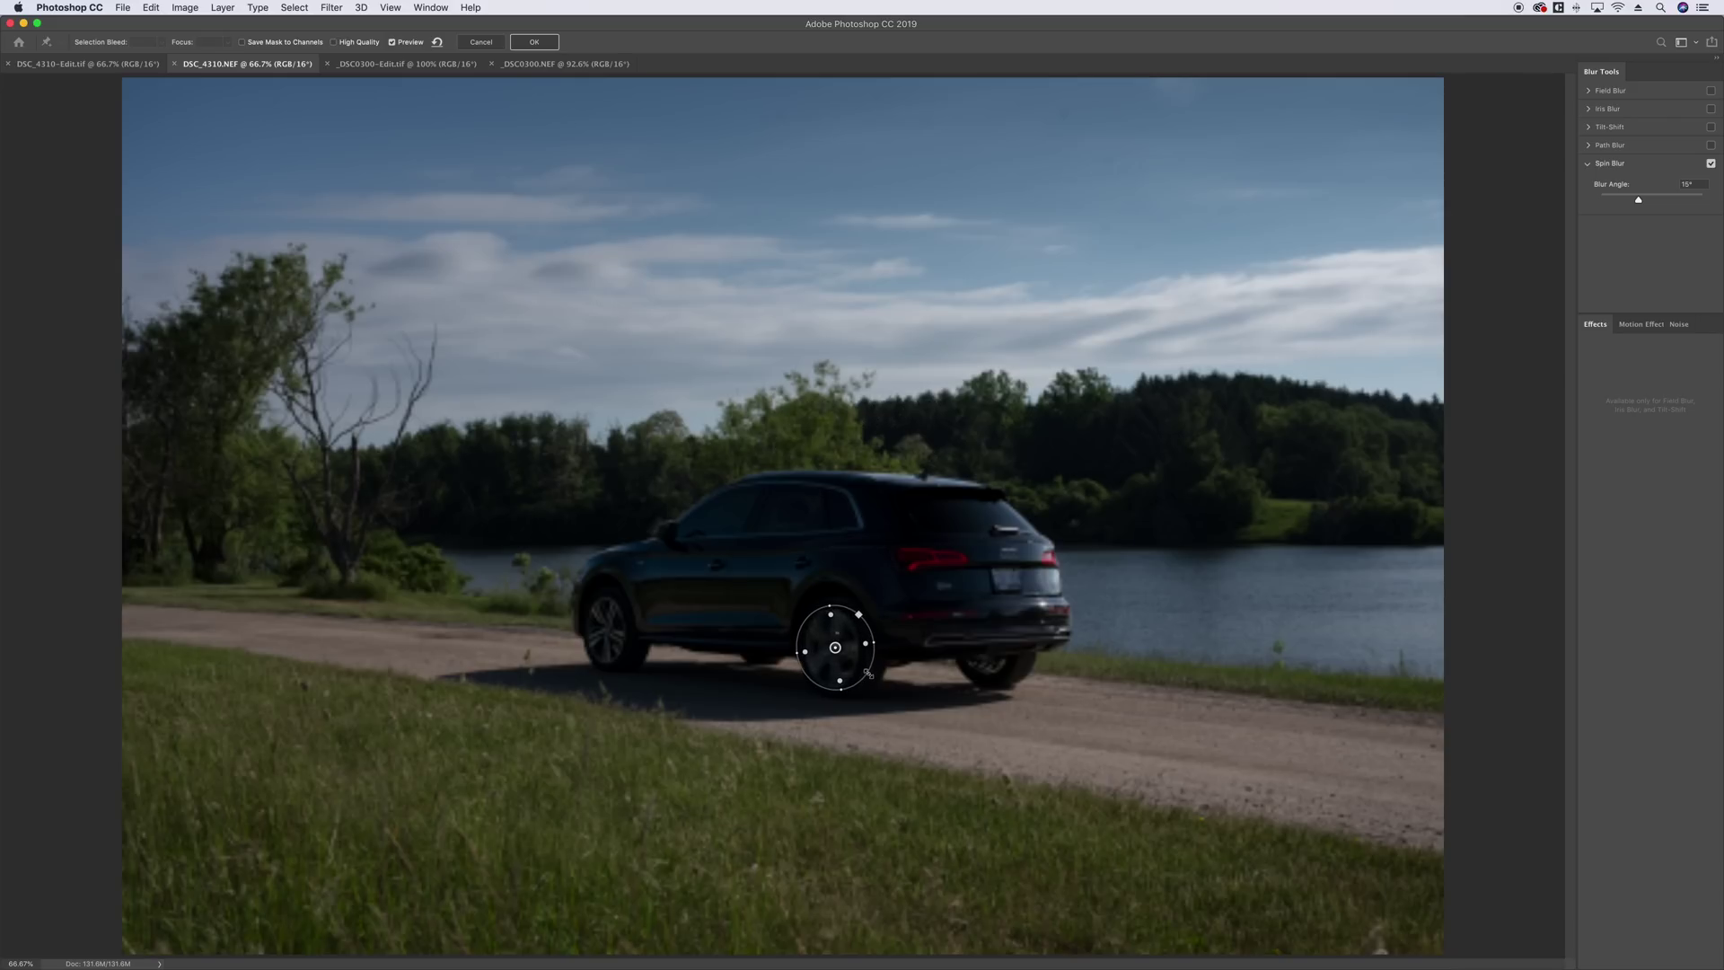
pyautogui.moveTo(868, 672); pyautogui.dragTo(872, 676)
pyautogui.moveTo(836, 593); pyautogui.dragTo(832, 588)
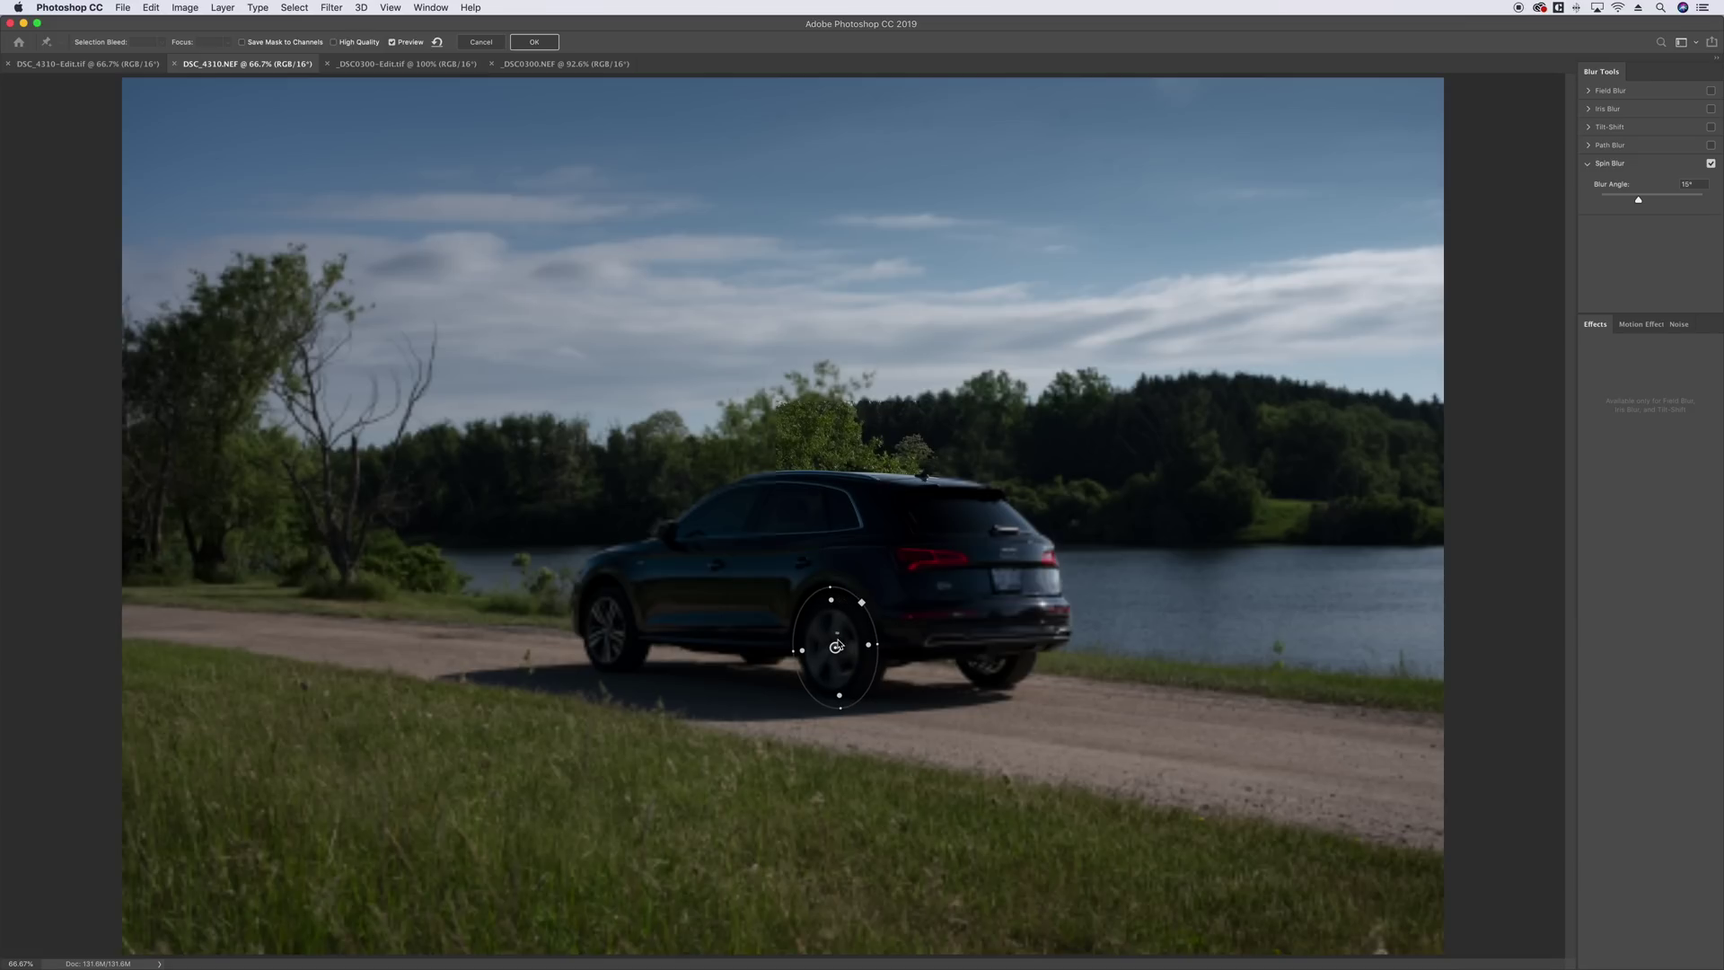
pyautogui.moveTo(842, 640); pyautogui.dragTo(862, 650)
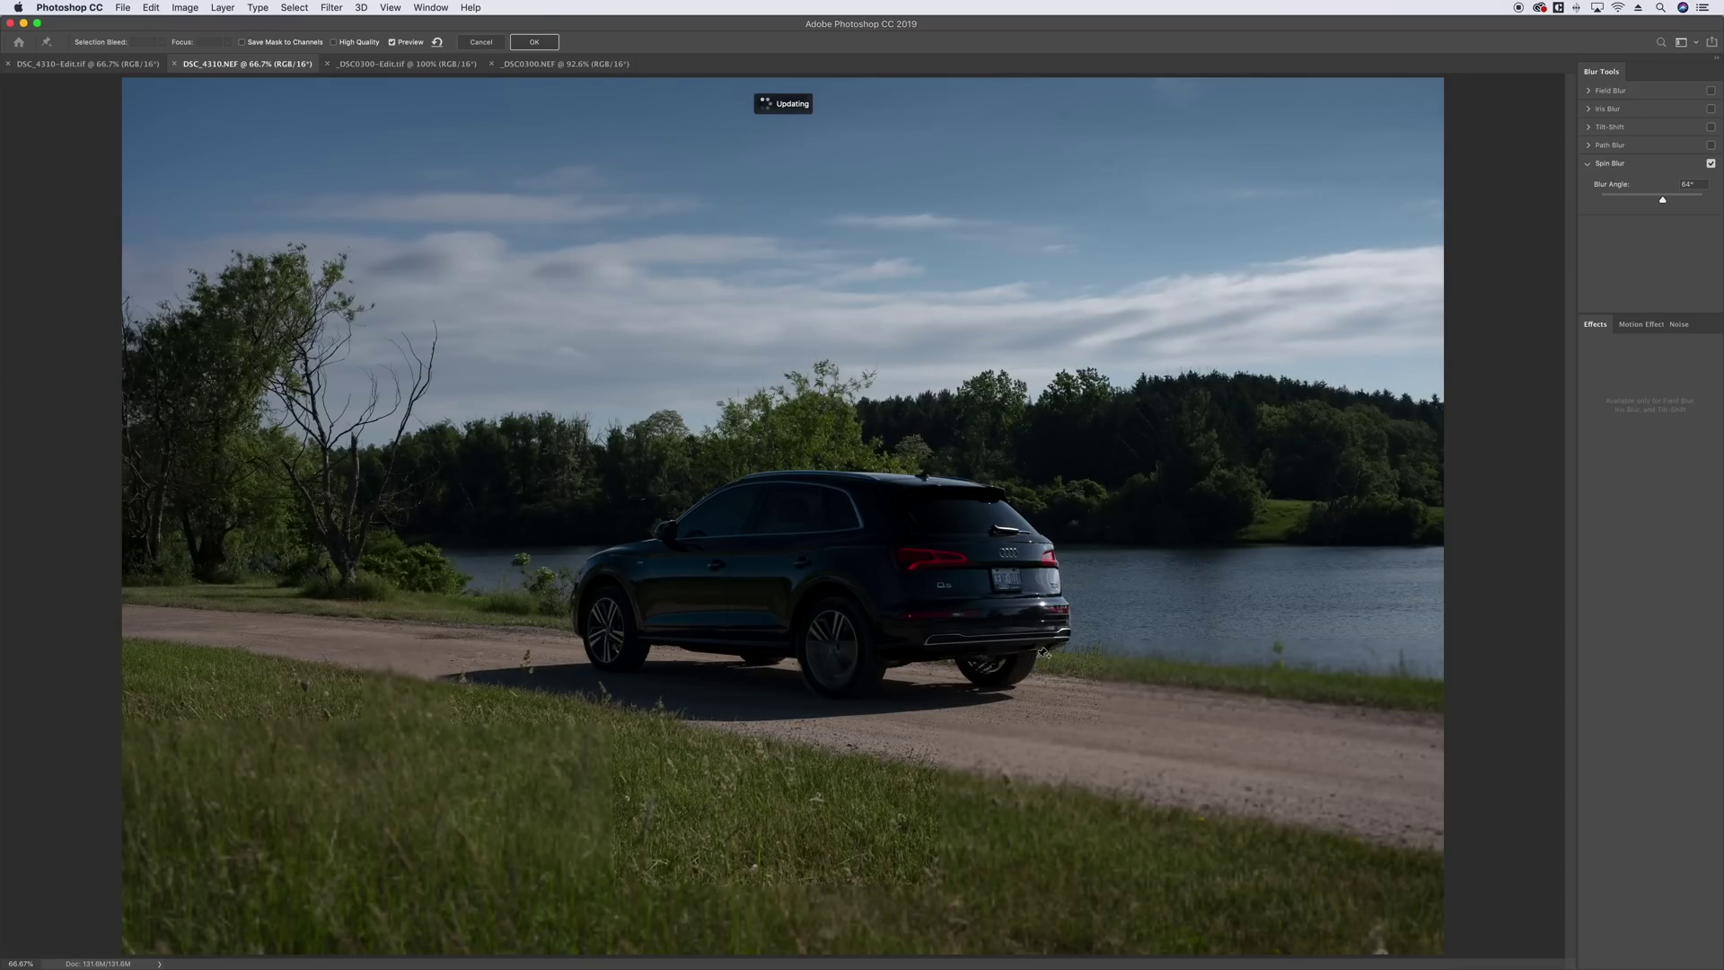
pyautogui.press('Escape')
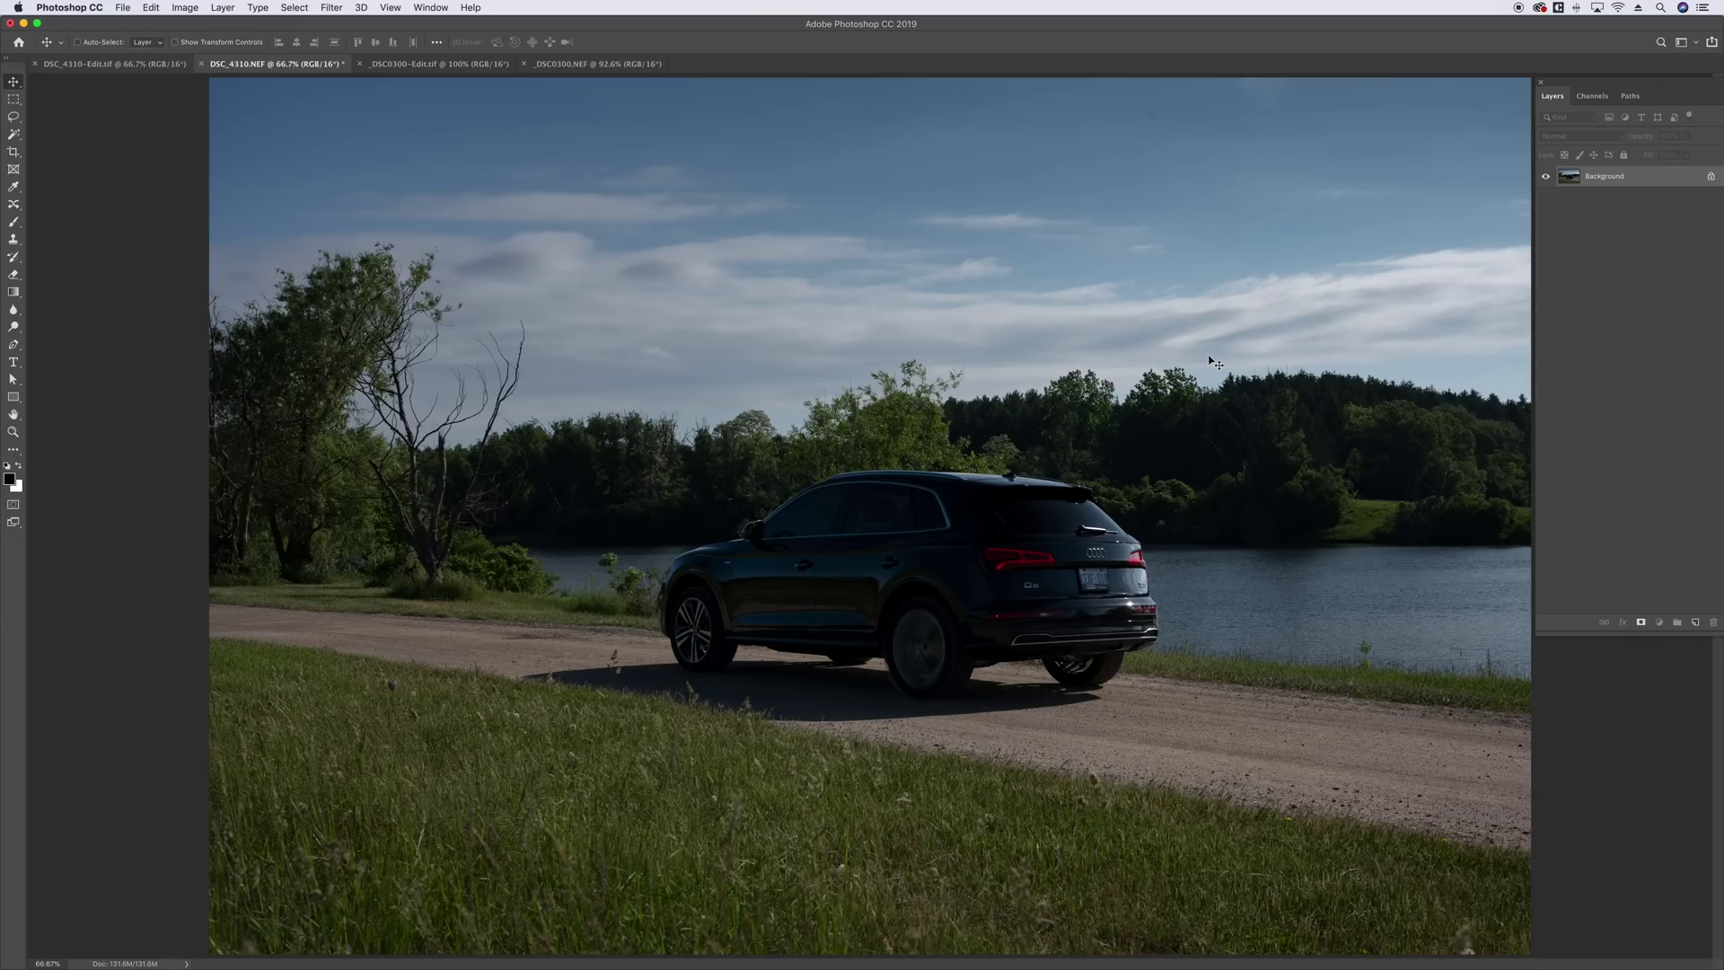
# - Start a Path Blur and stretch its path across the full photo width, along the road's slope and pointing toward the car's front
pyautogui.click(331, 8)
pyautogui.moveTo(357, 156)
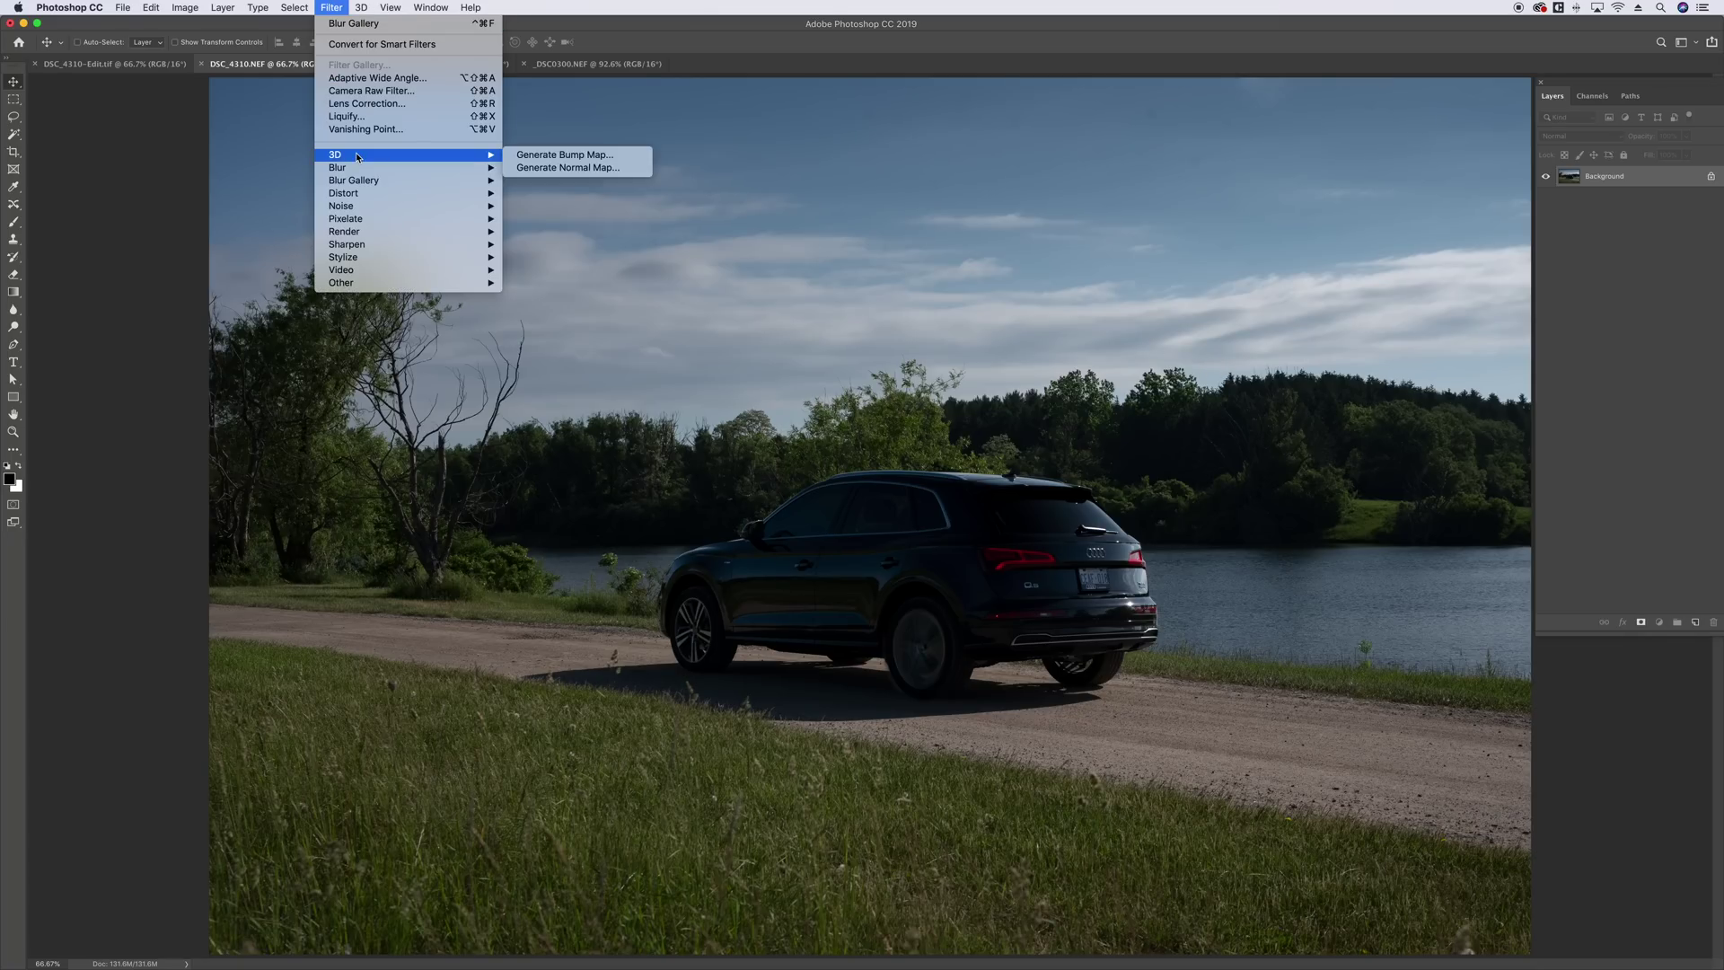
pyautogui.moveTo(404, 180)
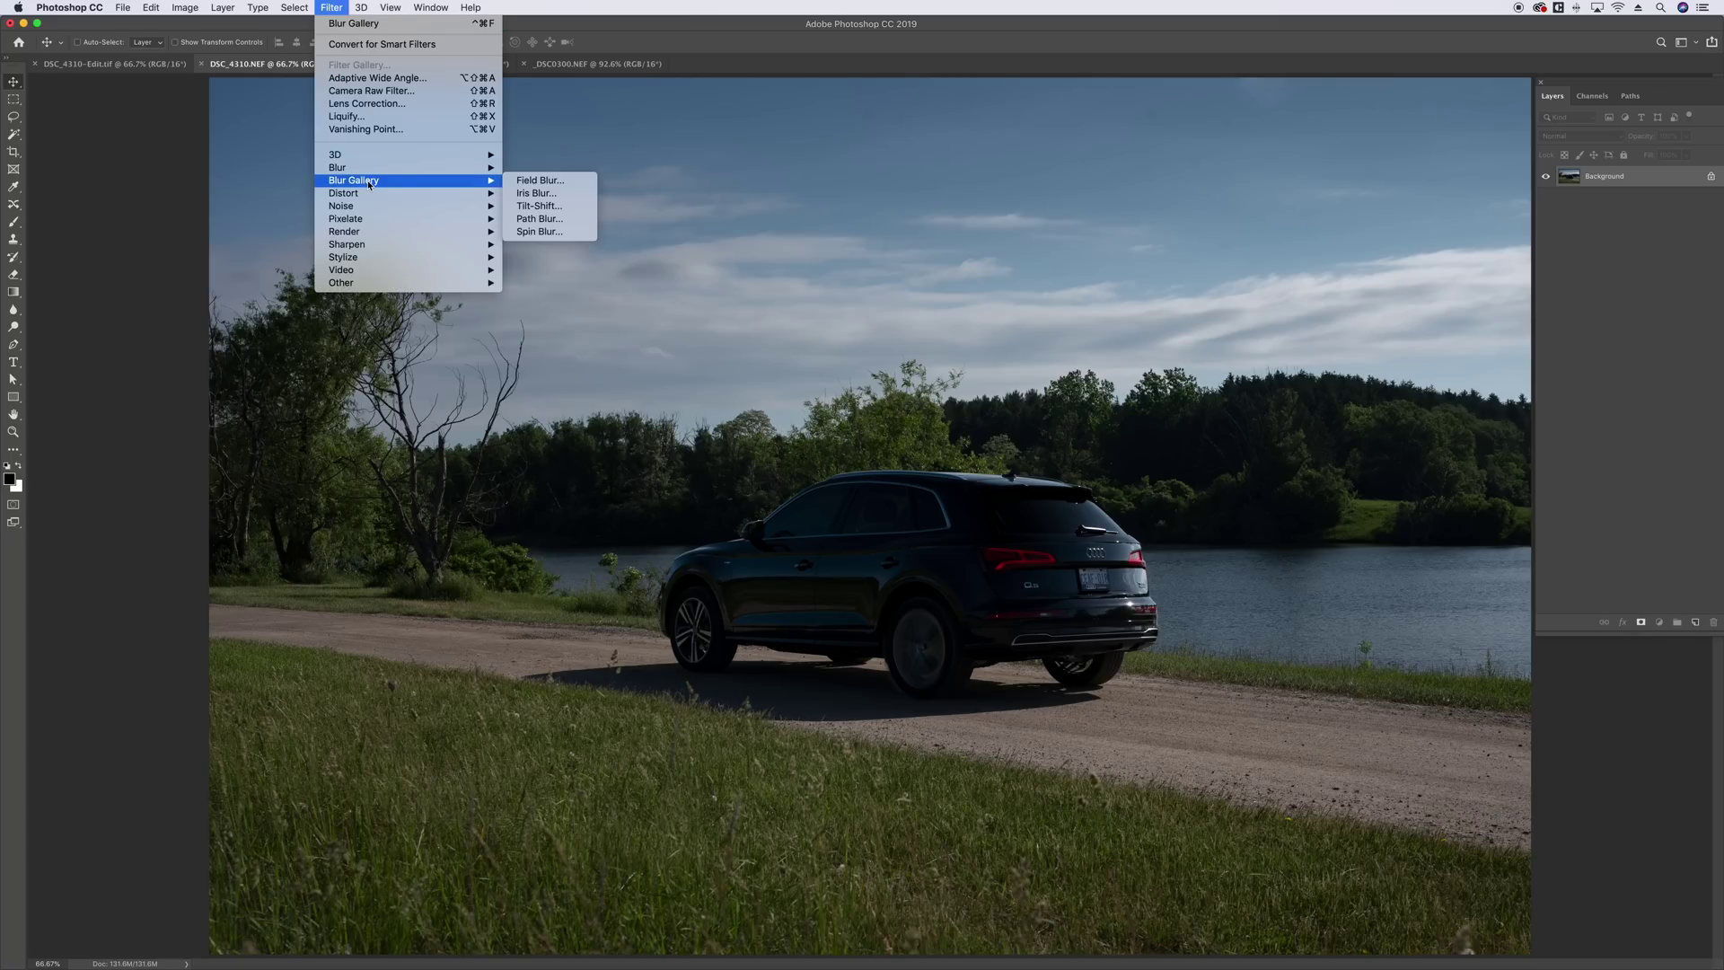
pyautogui.click(562, 222)
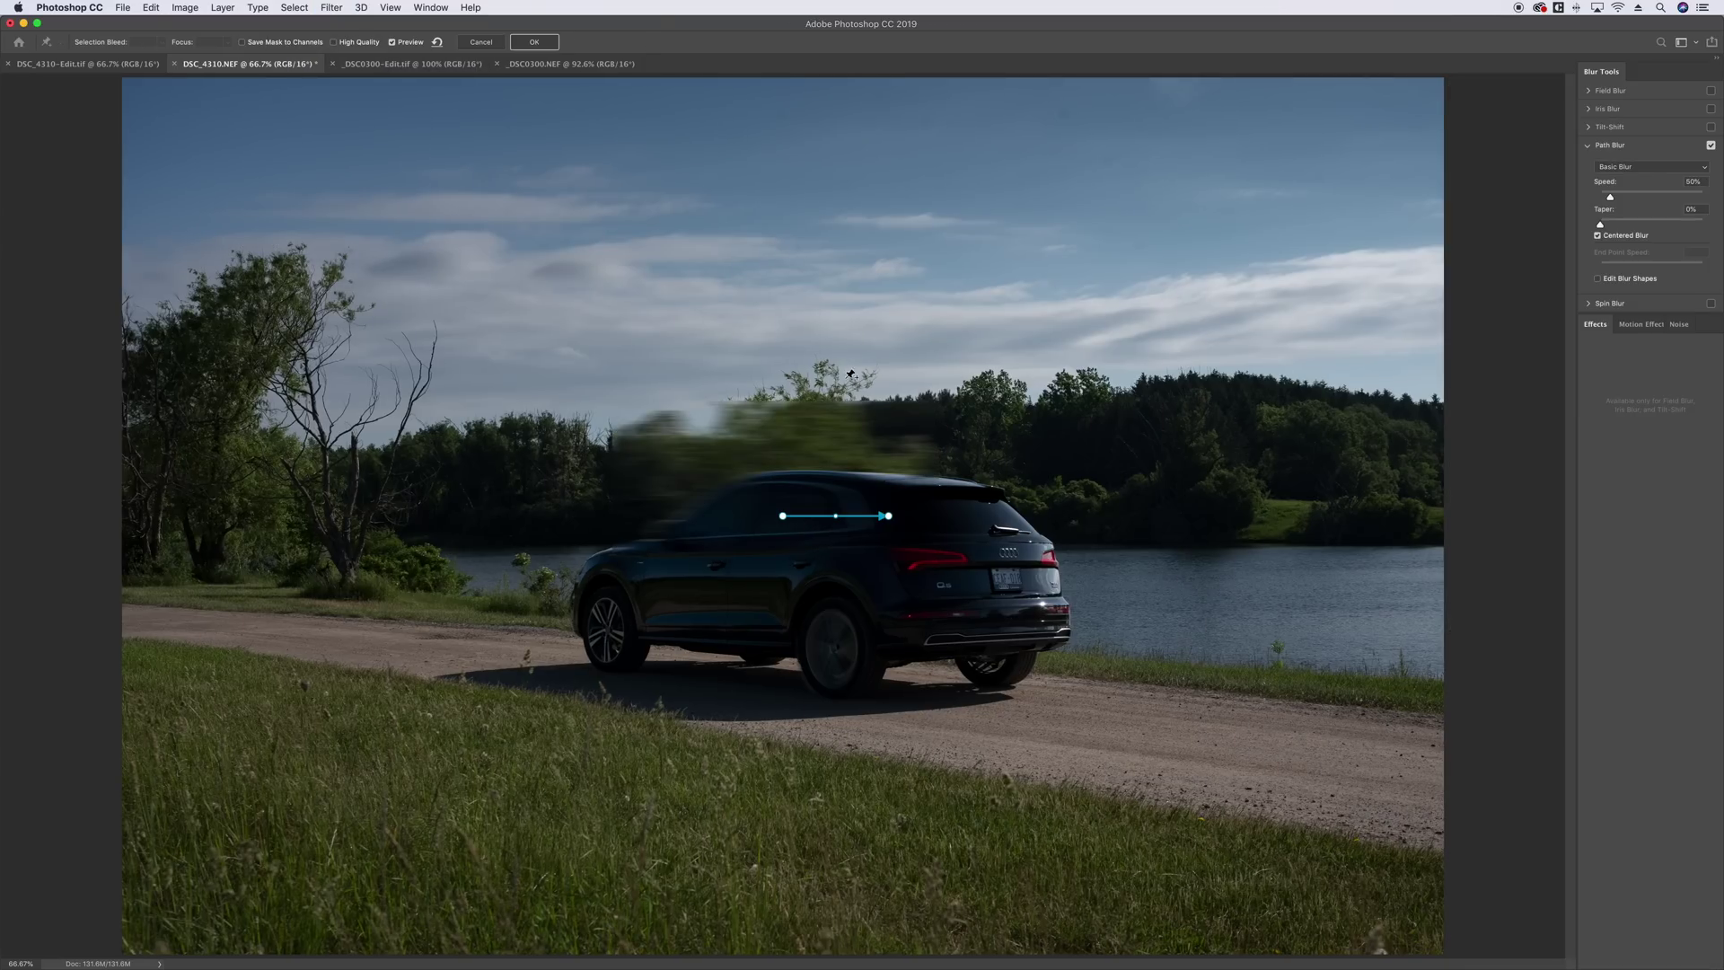
pyautogui.moveTo(783, 515); pyautogui.dragTo(1413, 595)
pyautogui.moveTo(891, 517); pyautogui.dragTo(881, 518)
pyautogui.moveTo(638, 536); pyautogui.dragTo(127, 571)
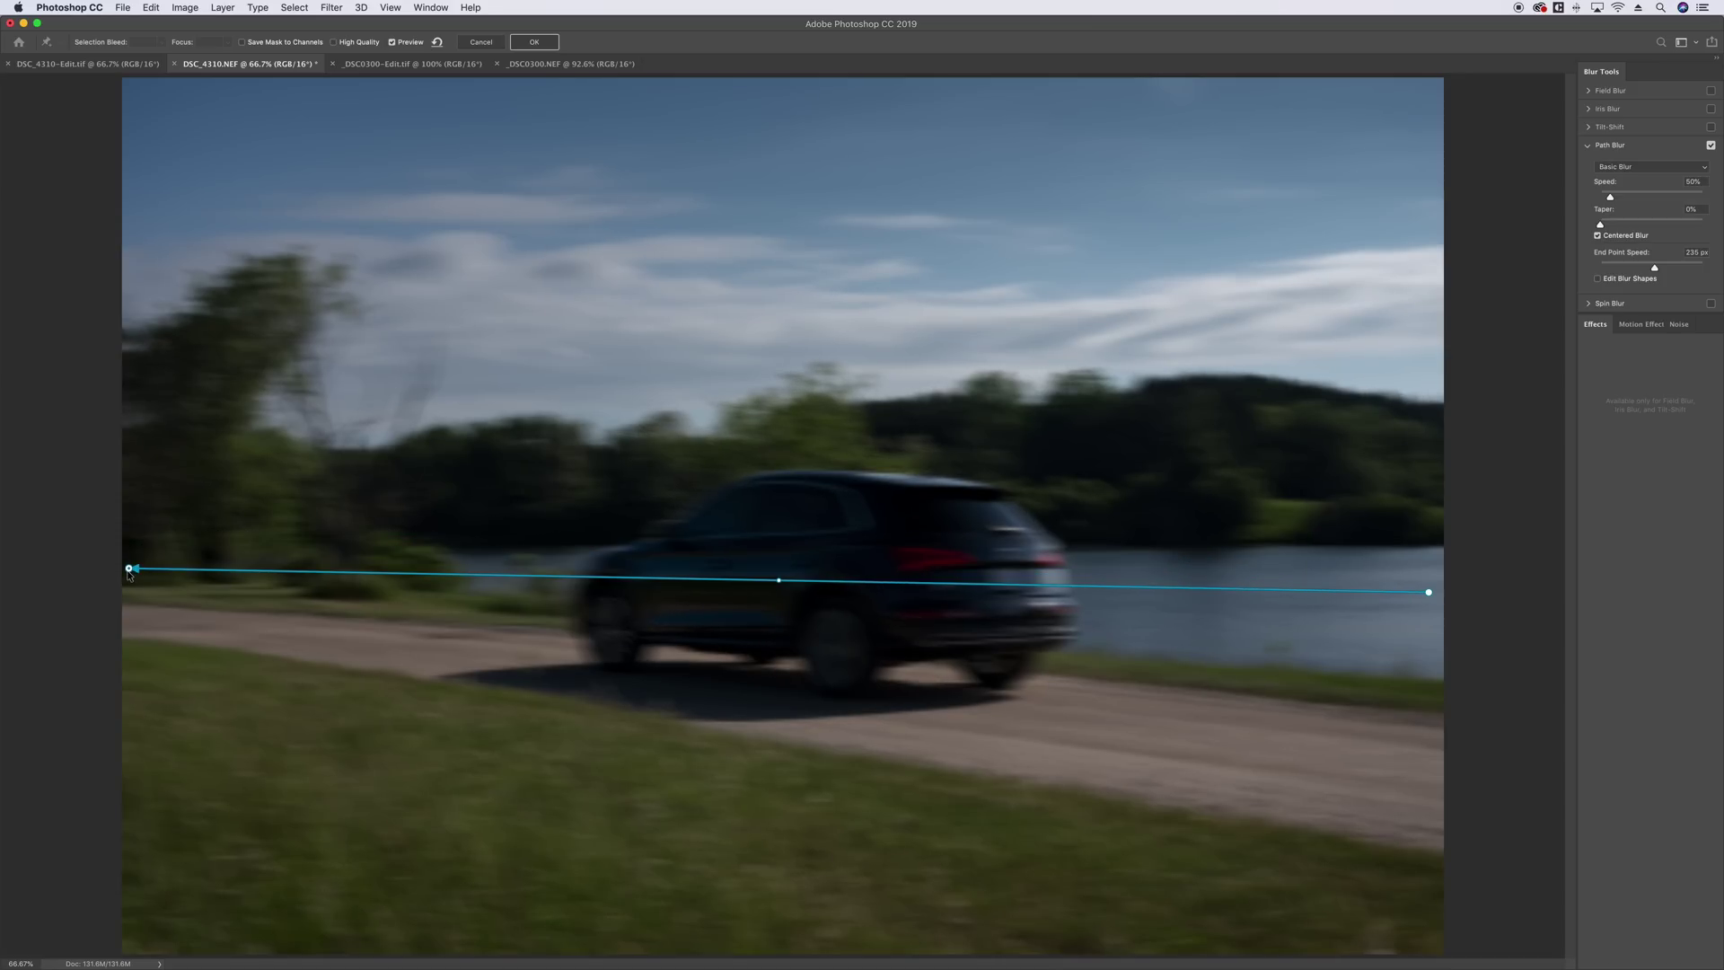
pyautogui.moveTo(1428, 594); pyautogui.dragTo(1437, 704)
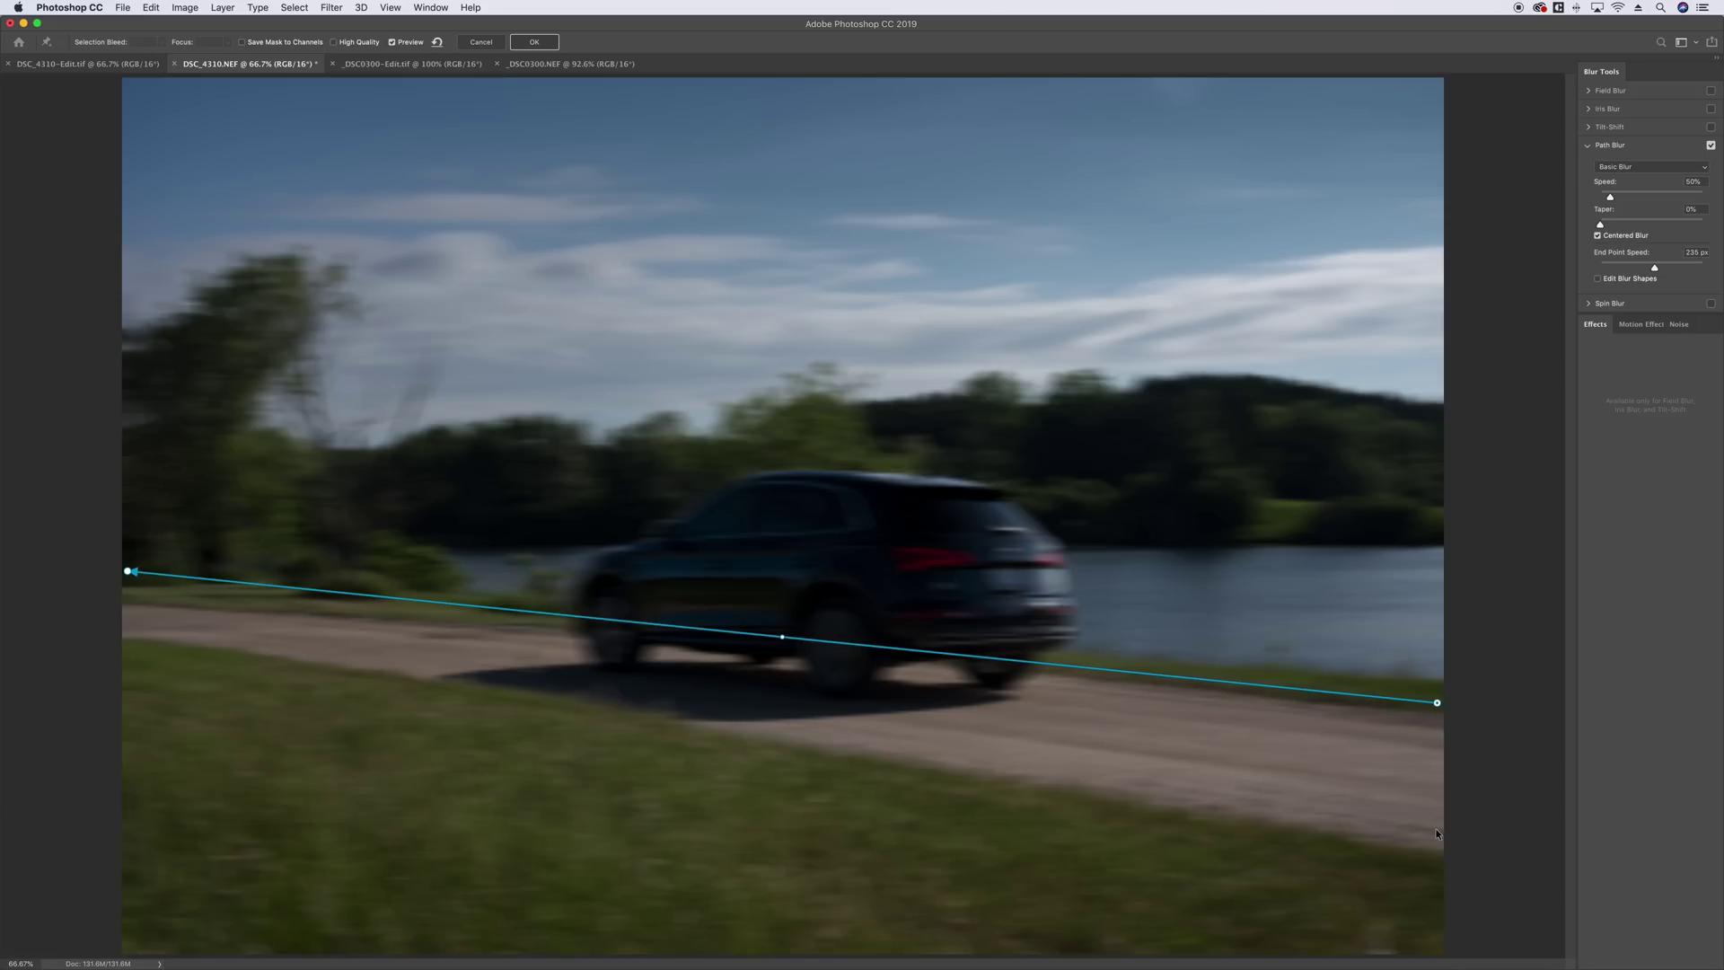
pyautogui.click(1441, 867)
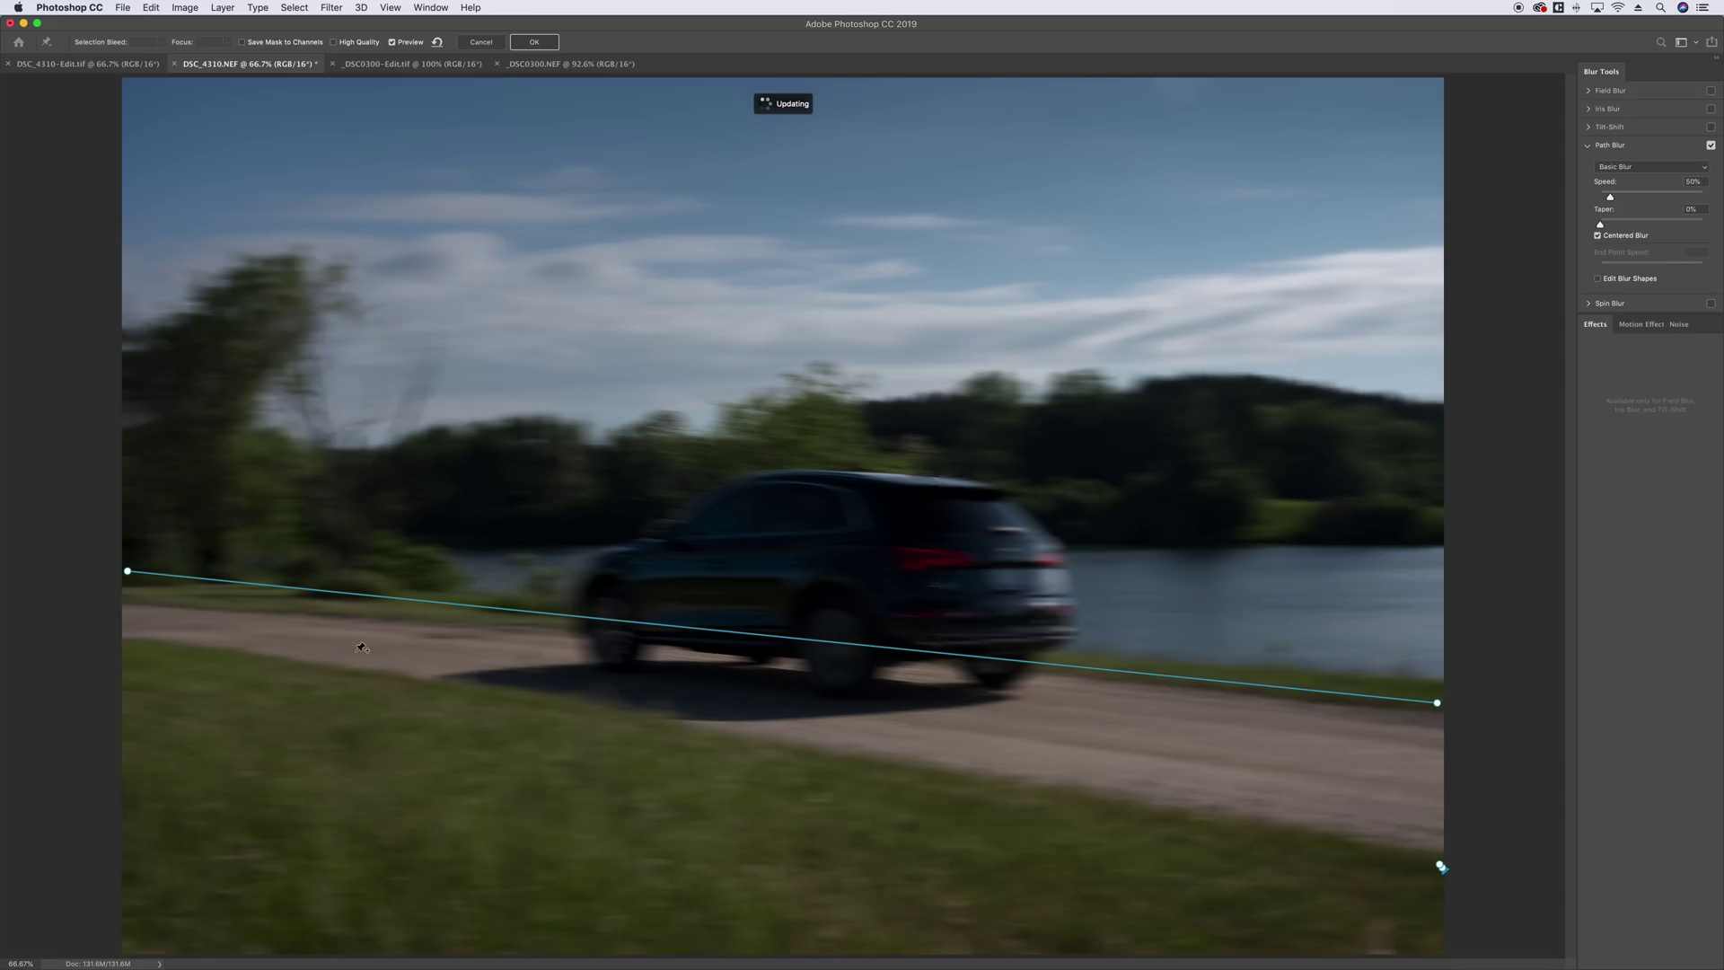
pyautogui.click(123, 582)
pyautogui.press('Escape')
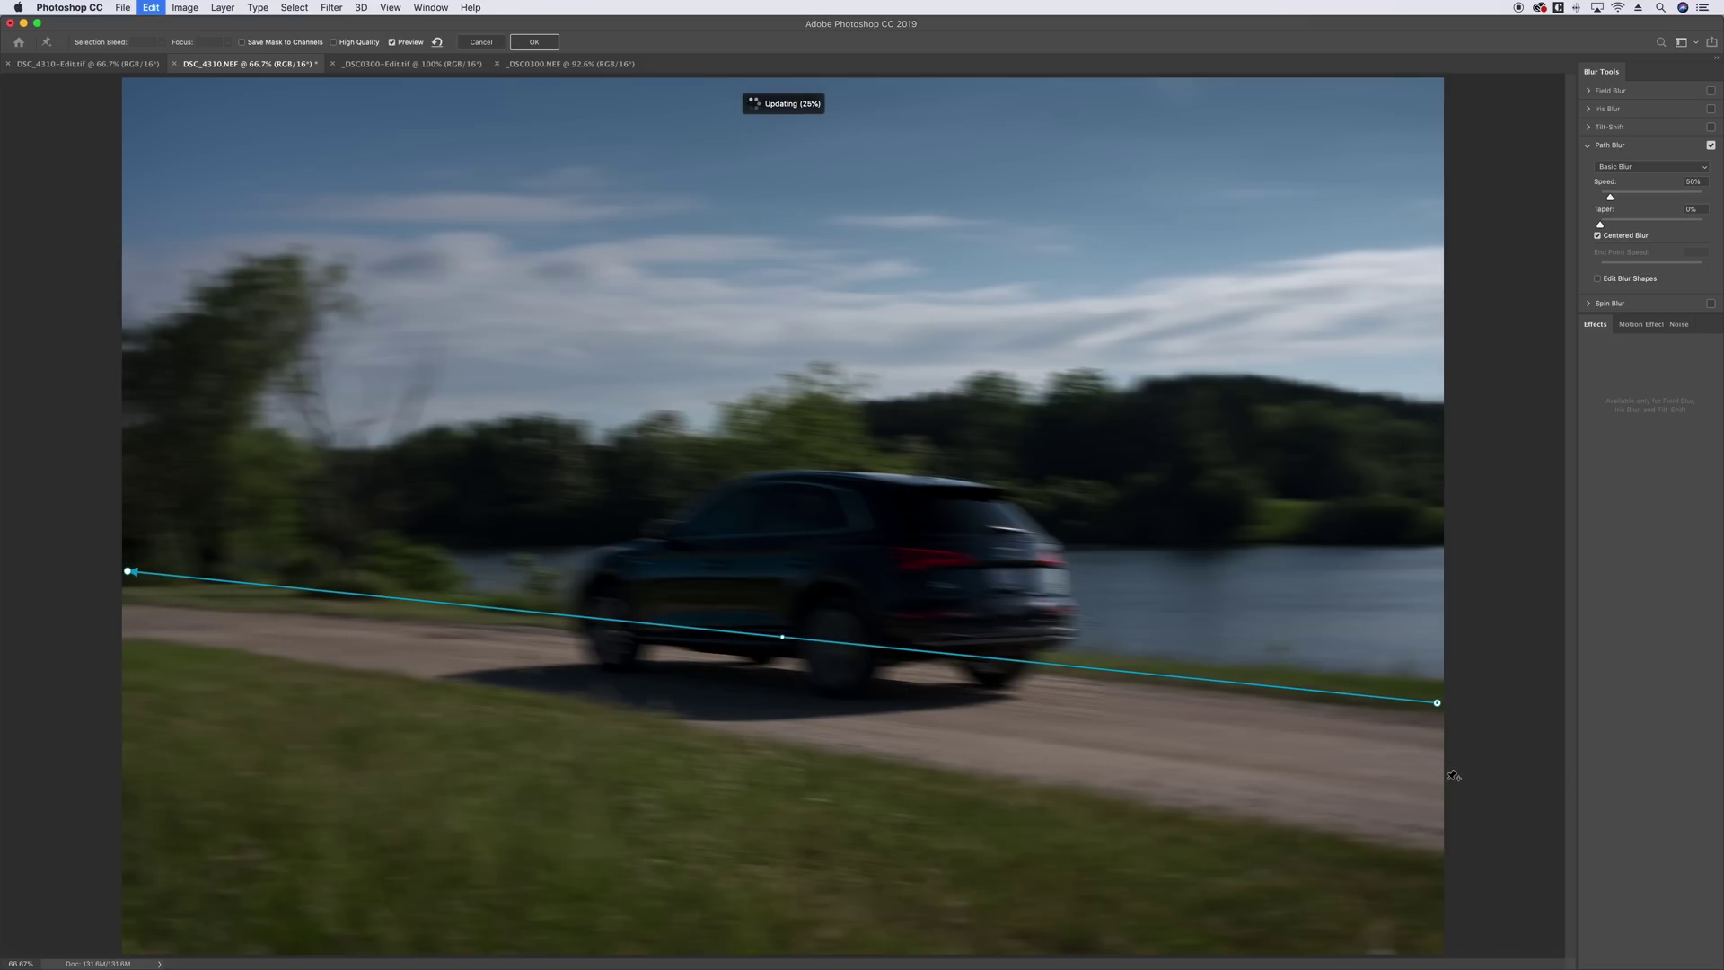
# - Add three full-width blur paths below the first, fanning down the road to the photo's lower corner and pointing toward the car's front
pyautogui.click(1444, 770)
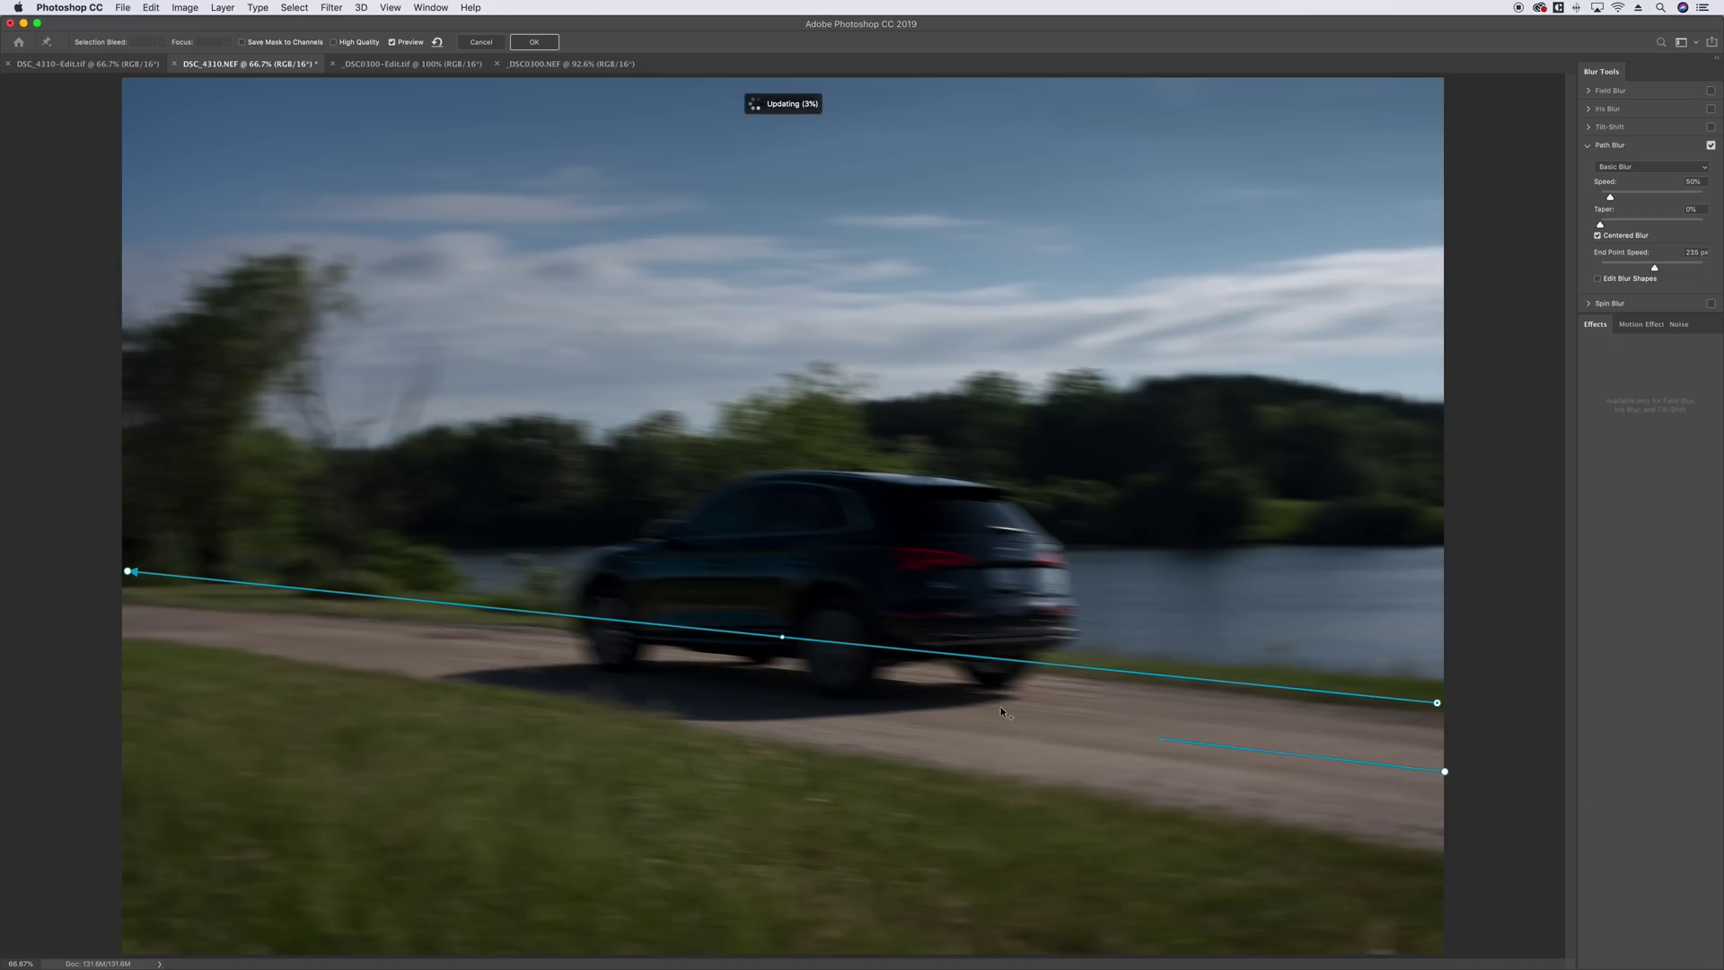
pyautogui.click(126, 578)
pyautogui.press('Return')
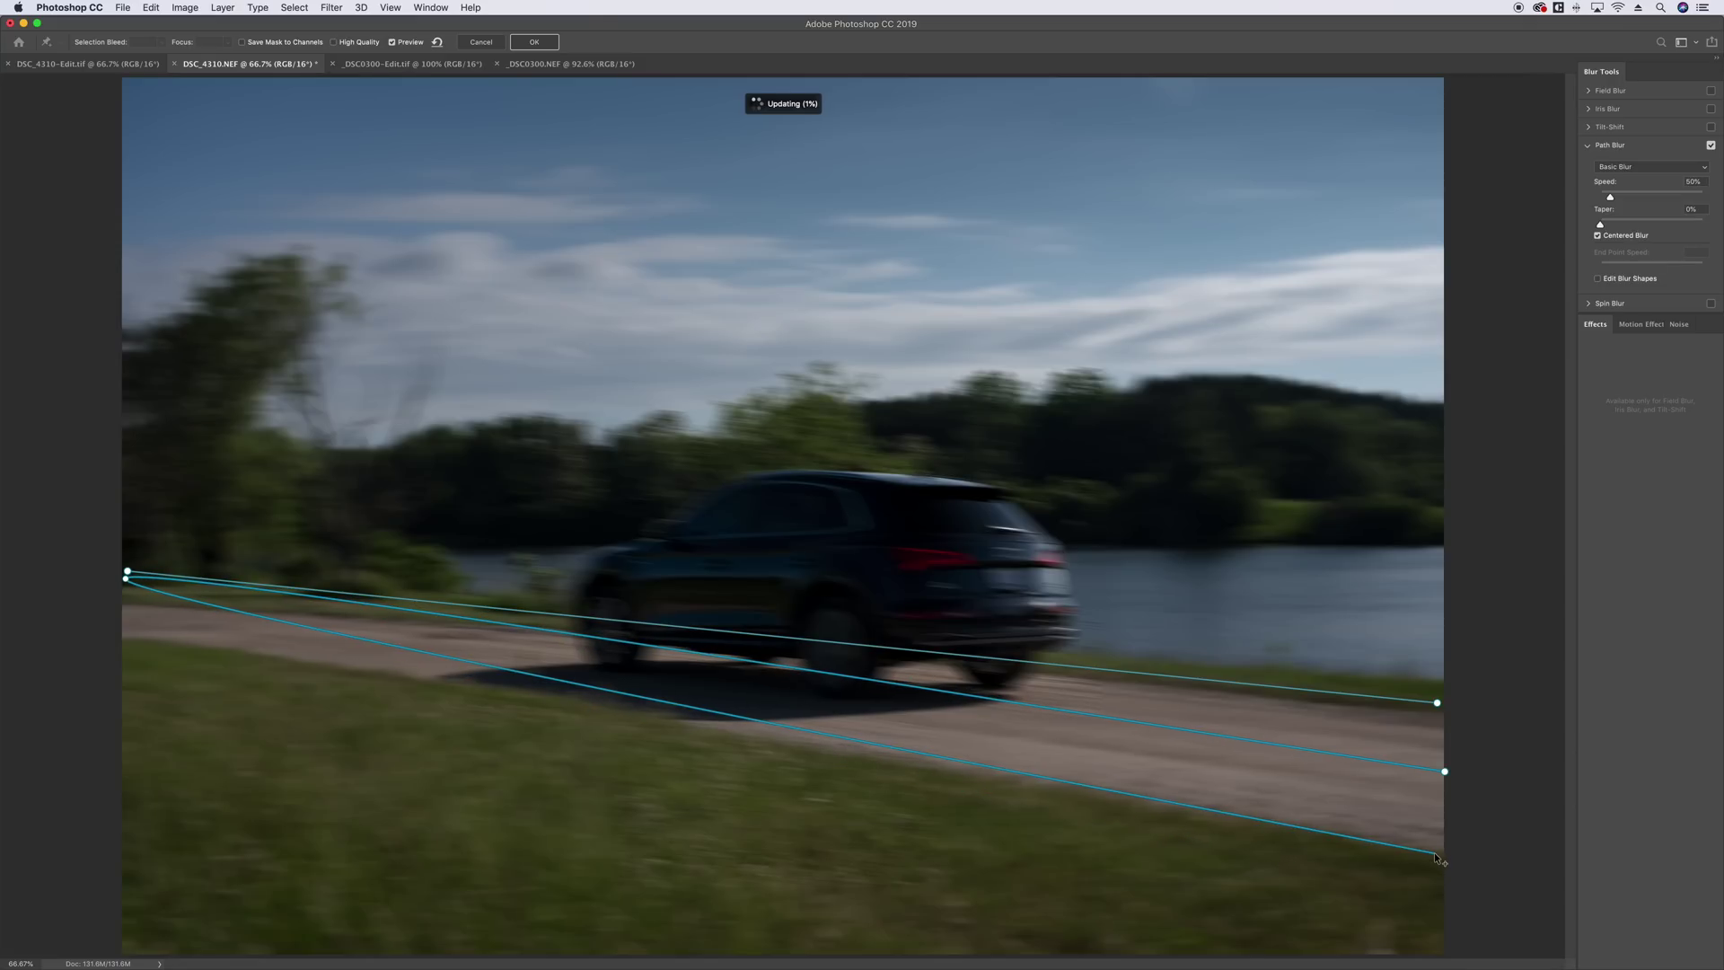
pyautogui.click(1441, 857)
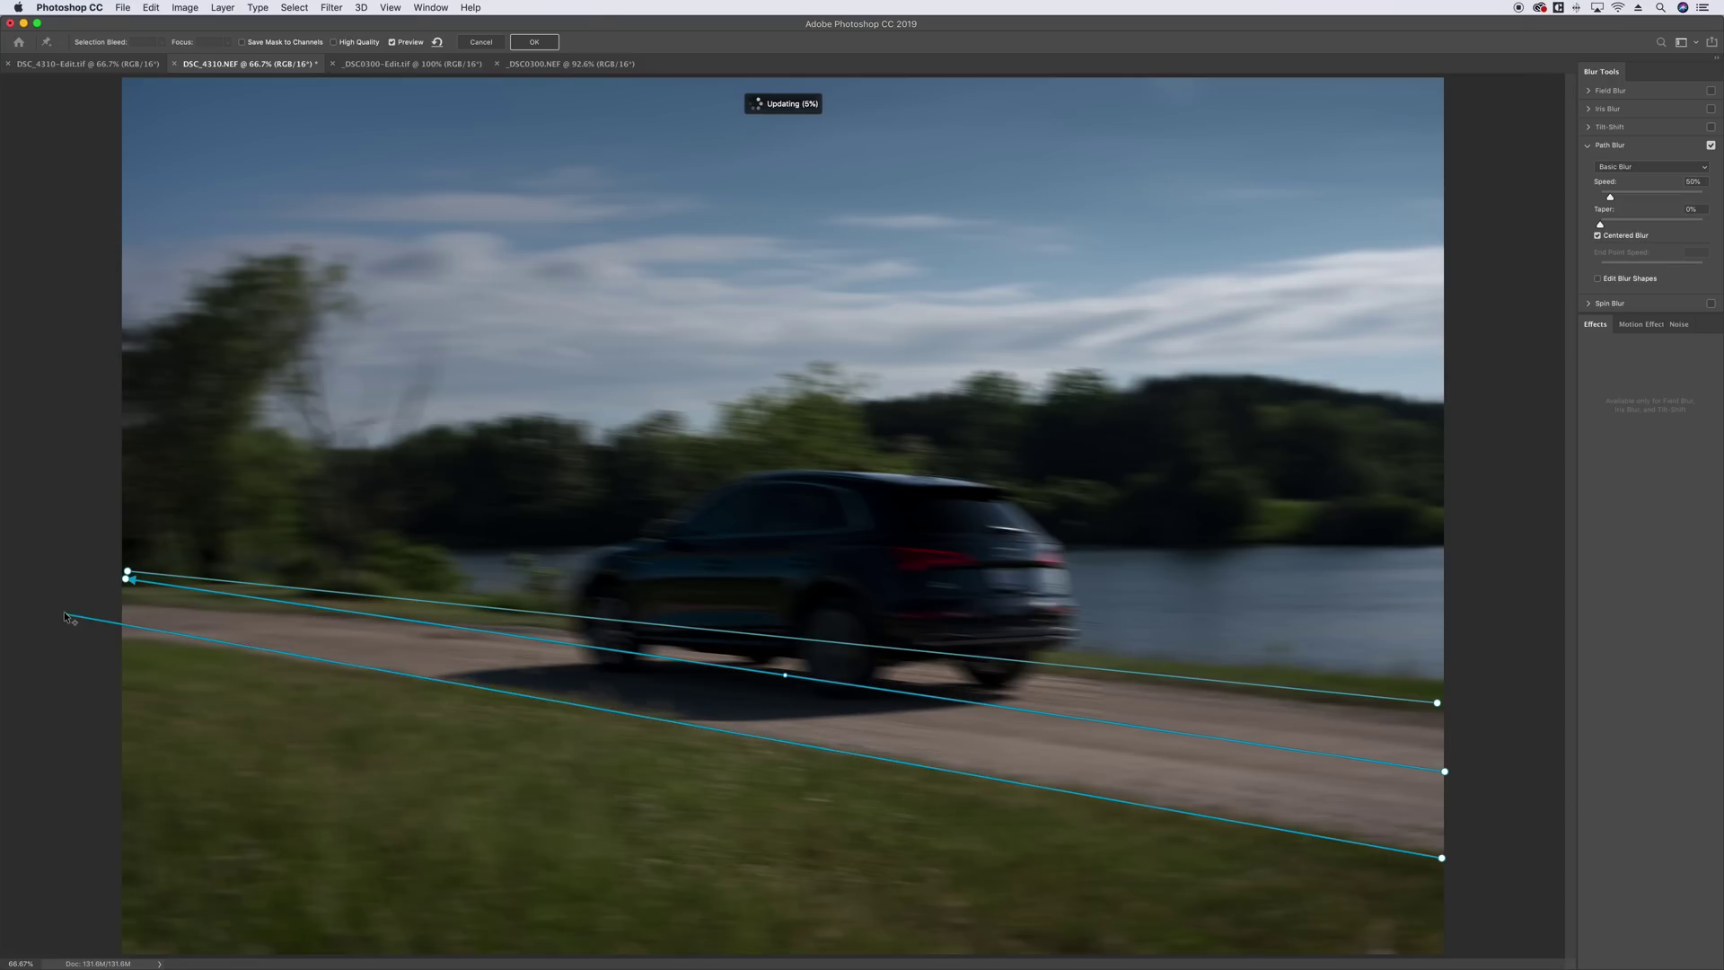
pyautogui.click(122, 595)
pyautogui.press('Return')
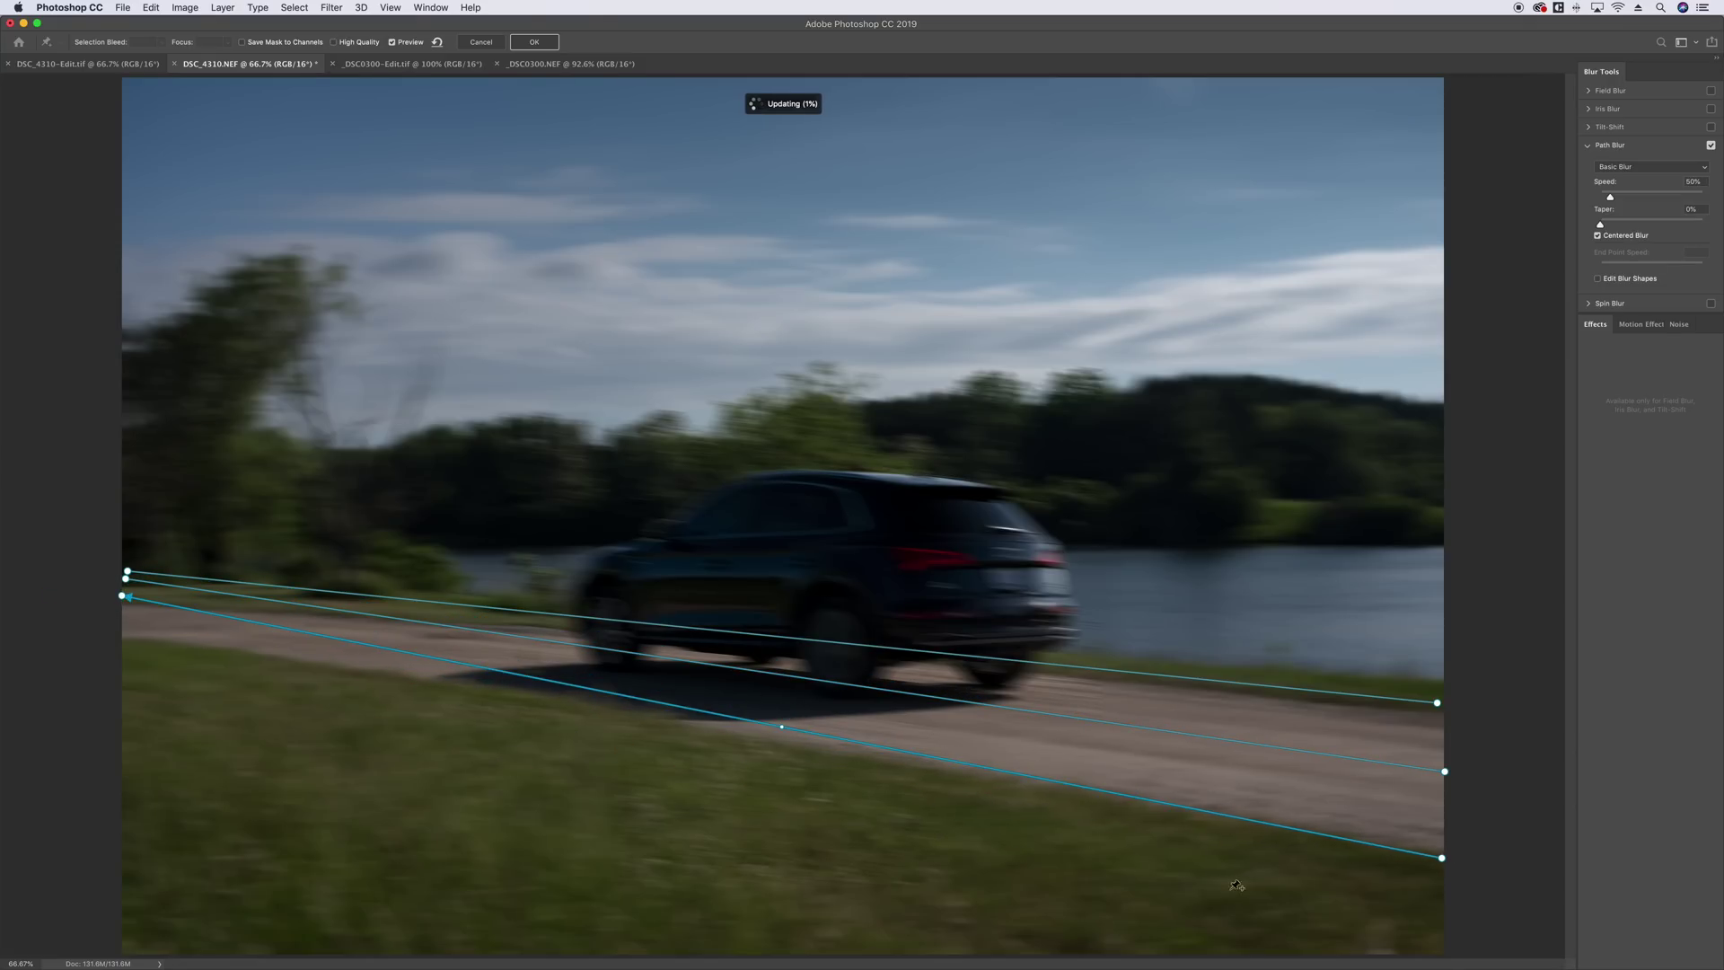
pyautogui.click(1444, 954)
pyautogui.click(120, 617)
pyautogui.press('Return')
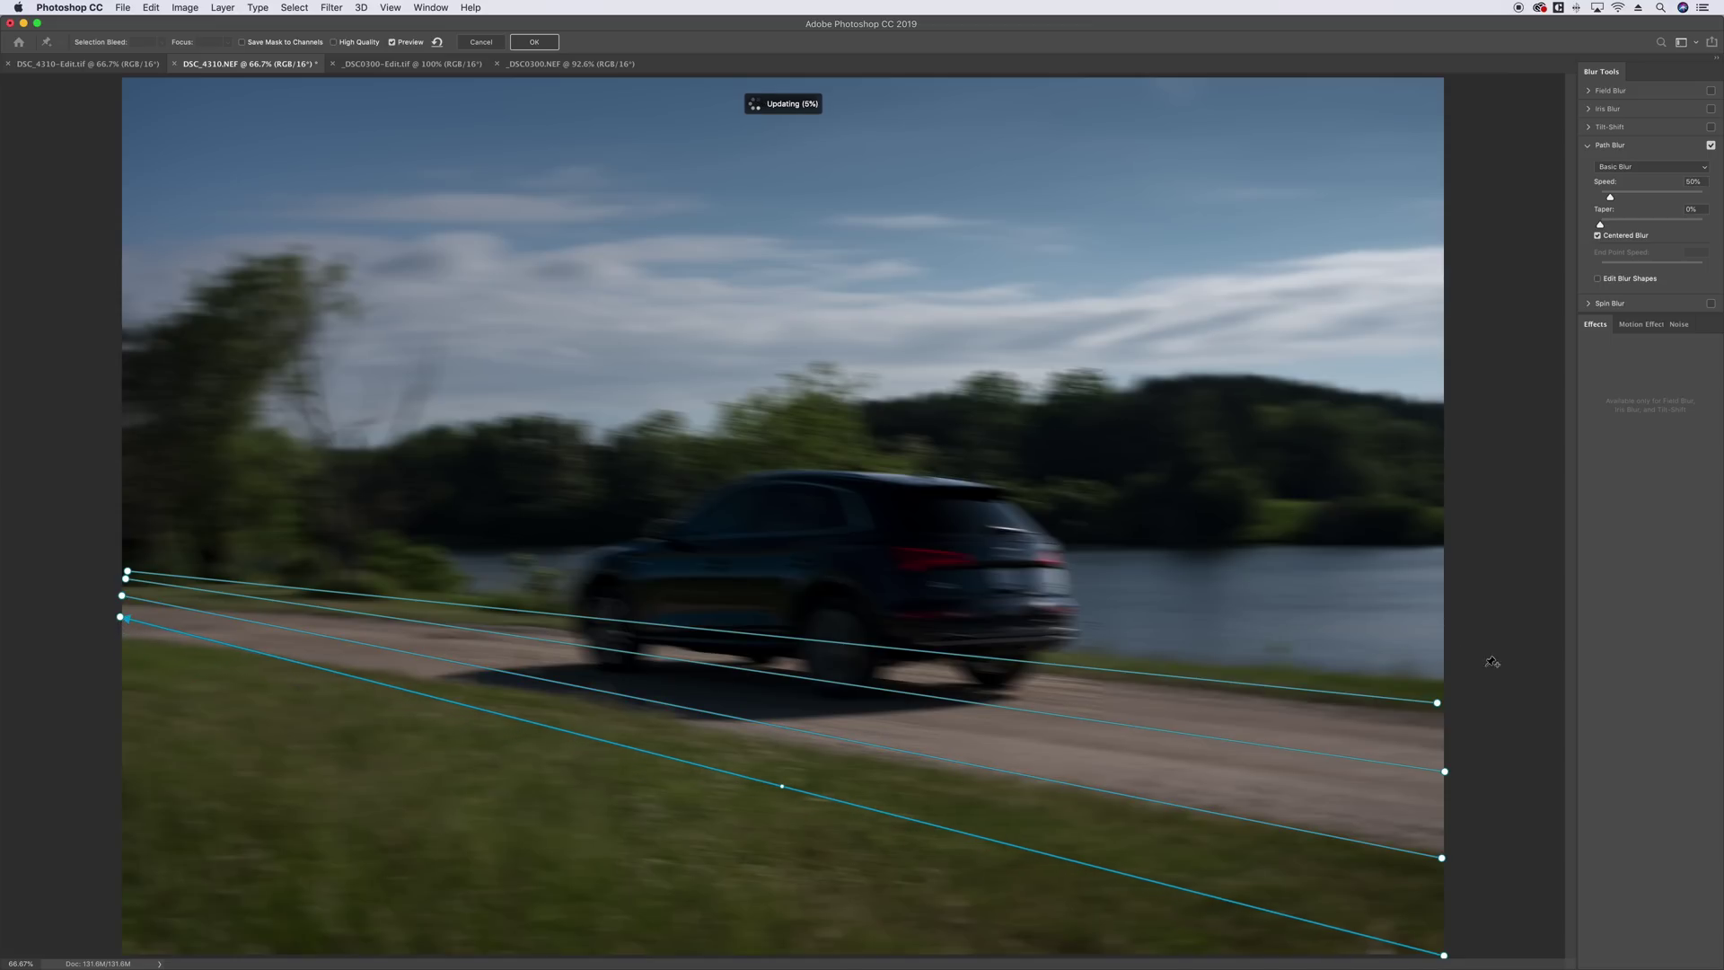
# - Add two full-width blur paths above the first, across the car body and along the far waterline, pointing toward the car's front
pyautogui.click(1443, 622)
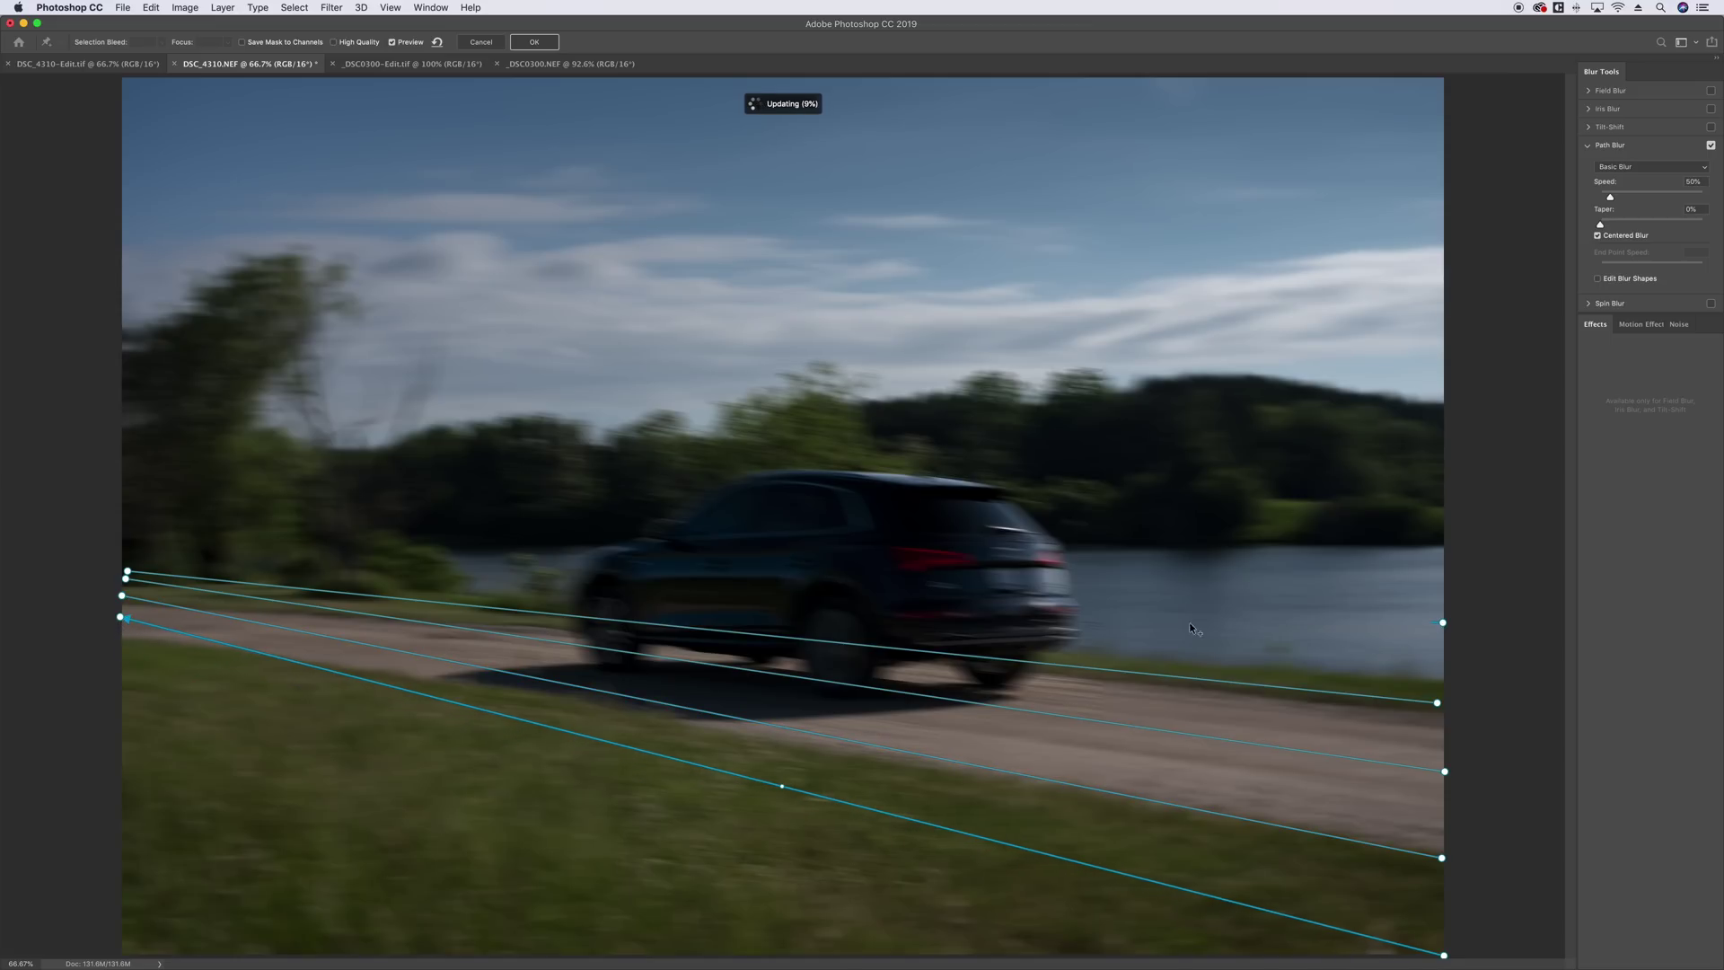
pyautogui.click(126, 558)
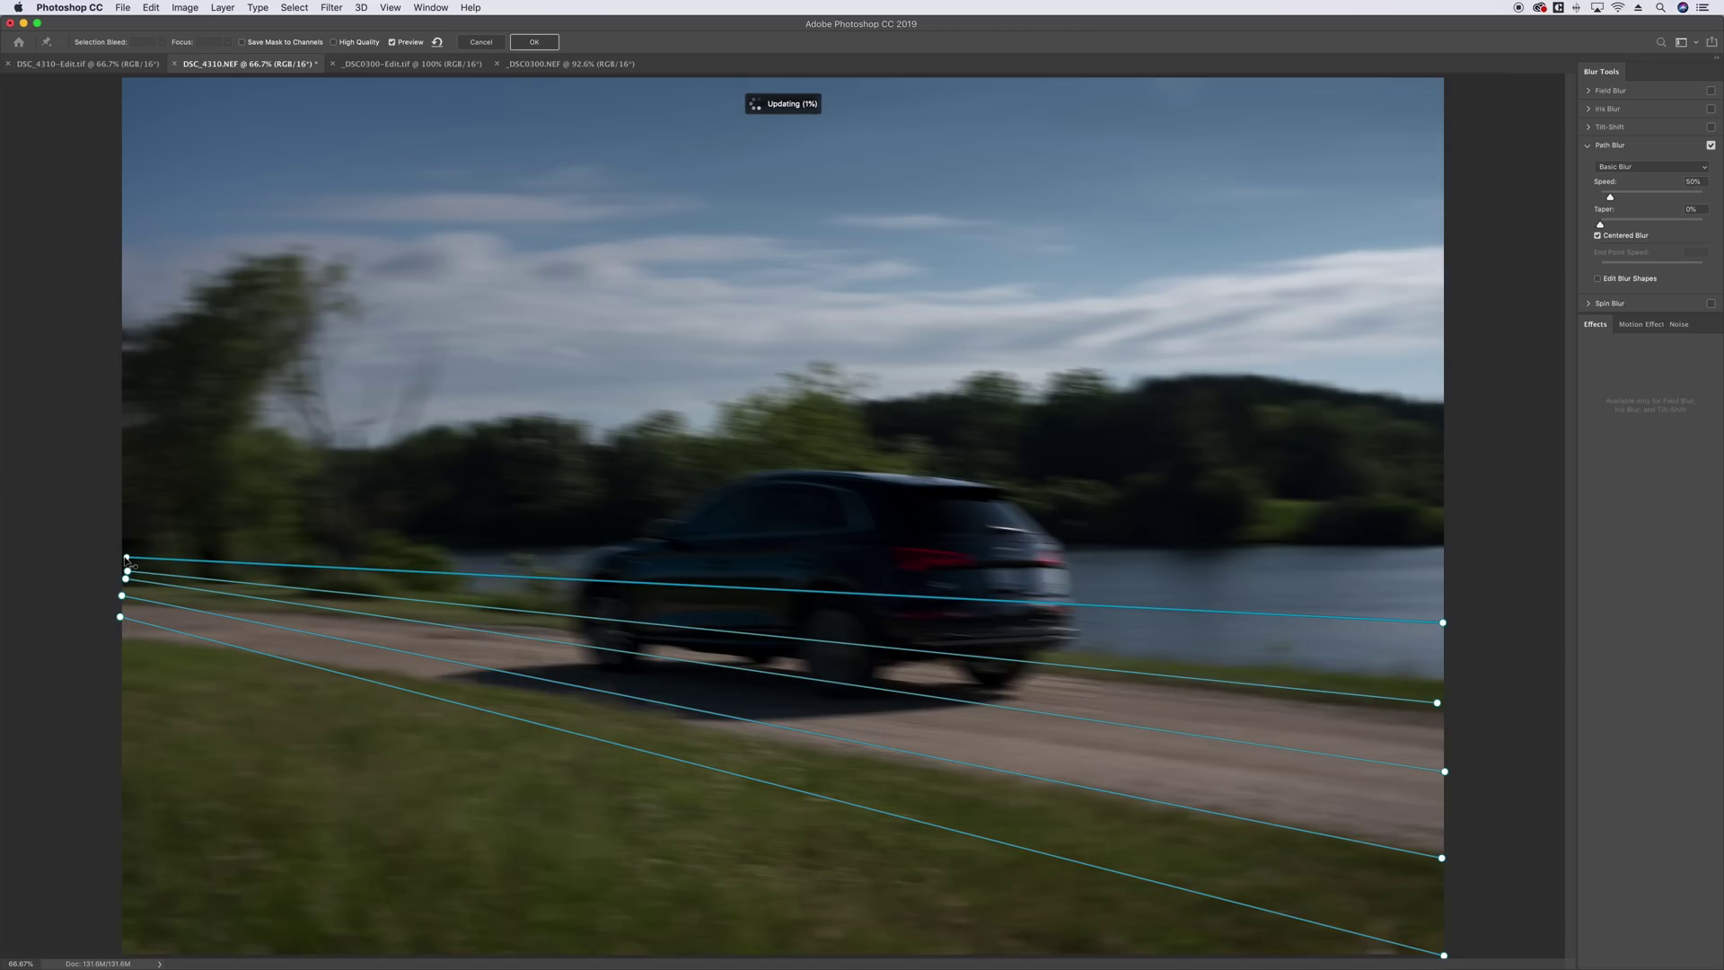
pyautogui.press('Return')
pyautogui.click(1439, 555)
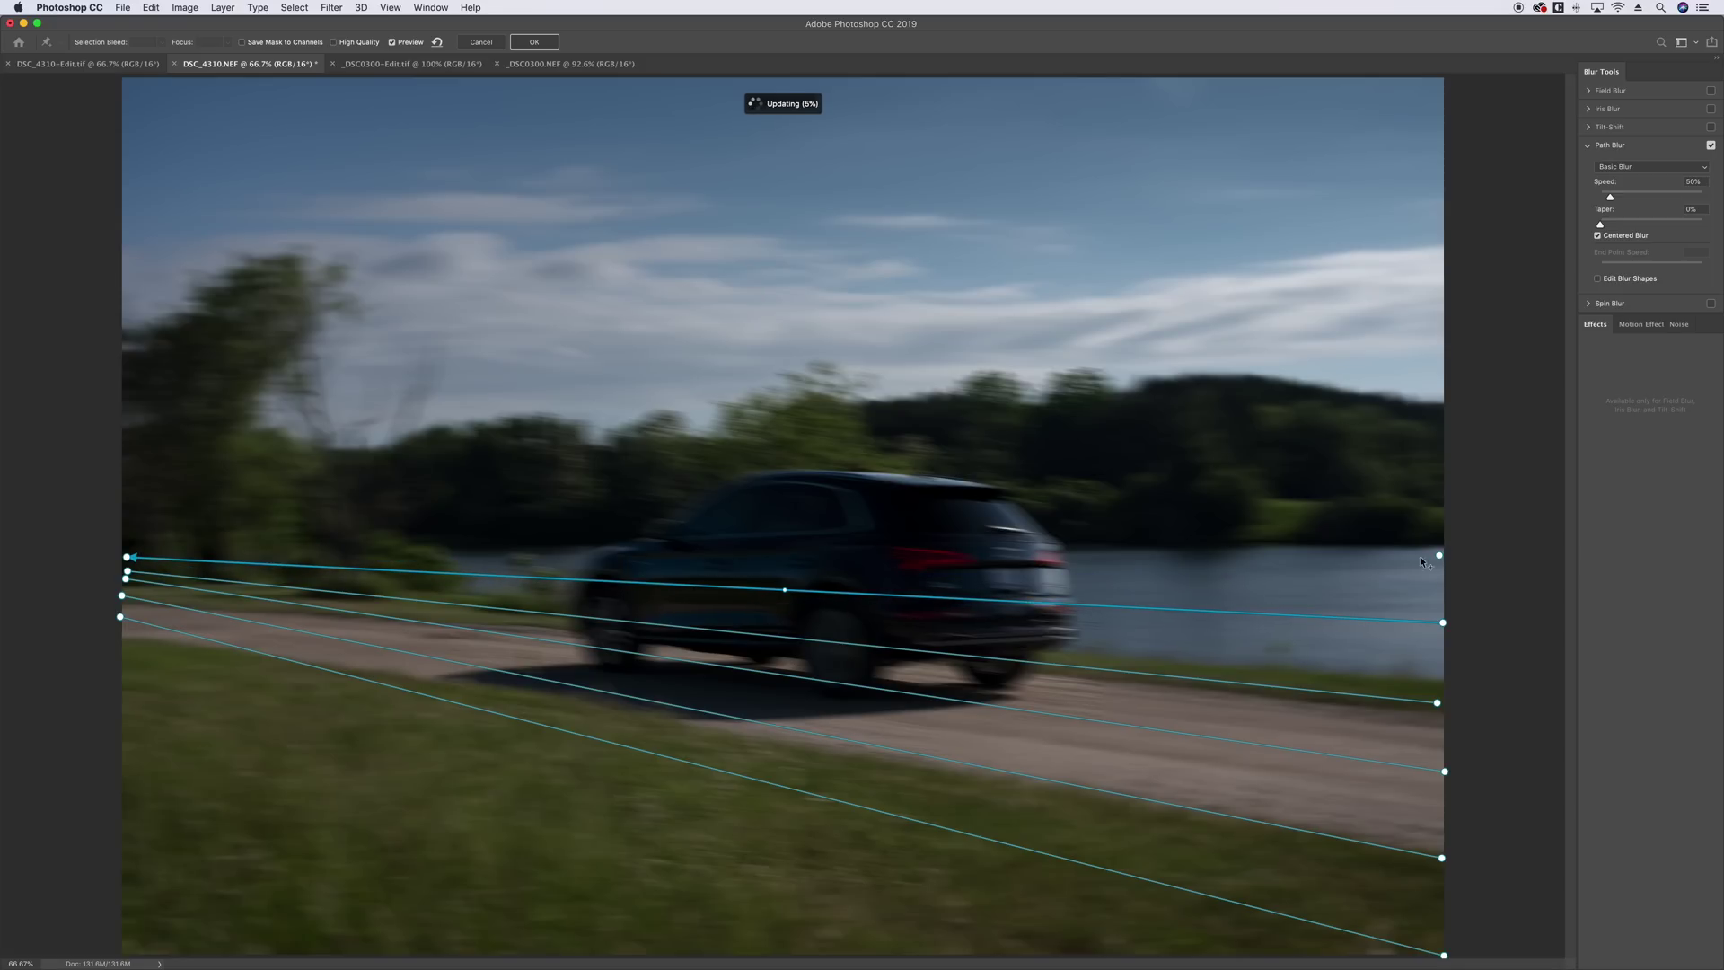
pyautogui.click(127, 539)
pyautogui.press('Return')
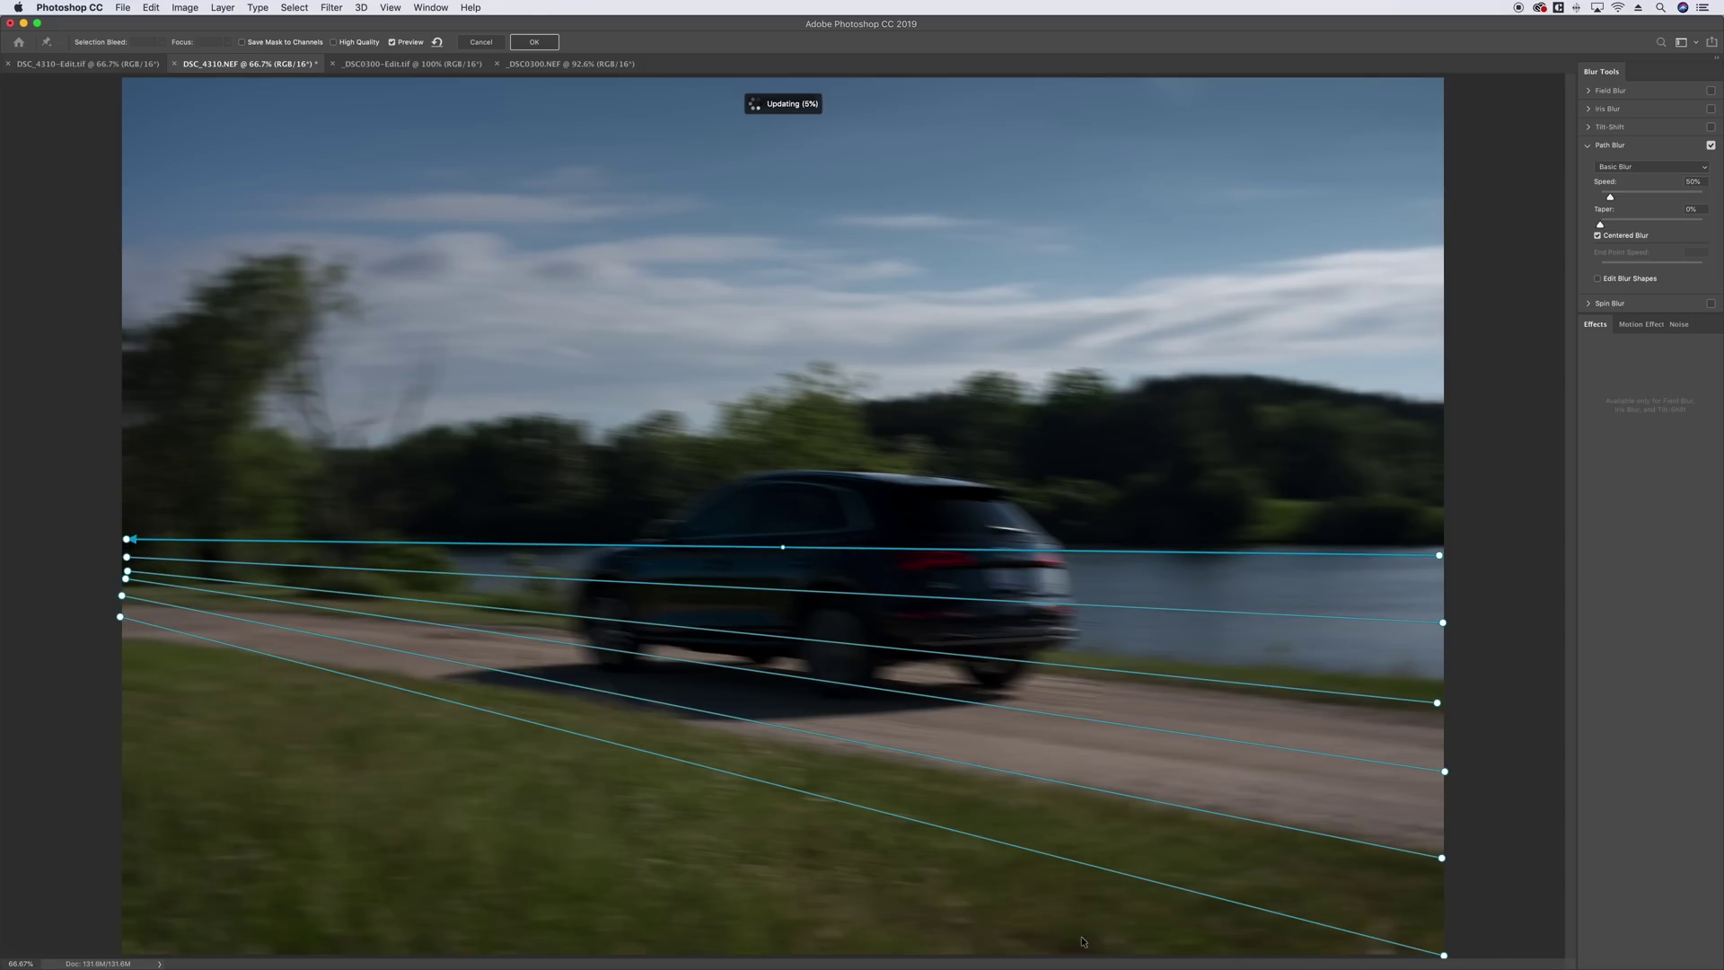
# - Add one more blur path diagonally across the foreground grass, from the photo's lower edge to its left edge, and apply the Path Blur
pyautogui.click(1050, 949)
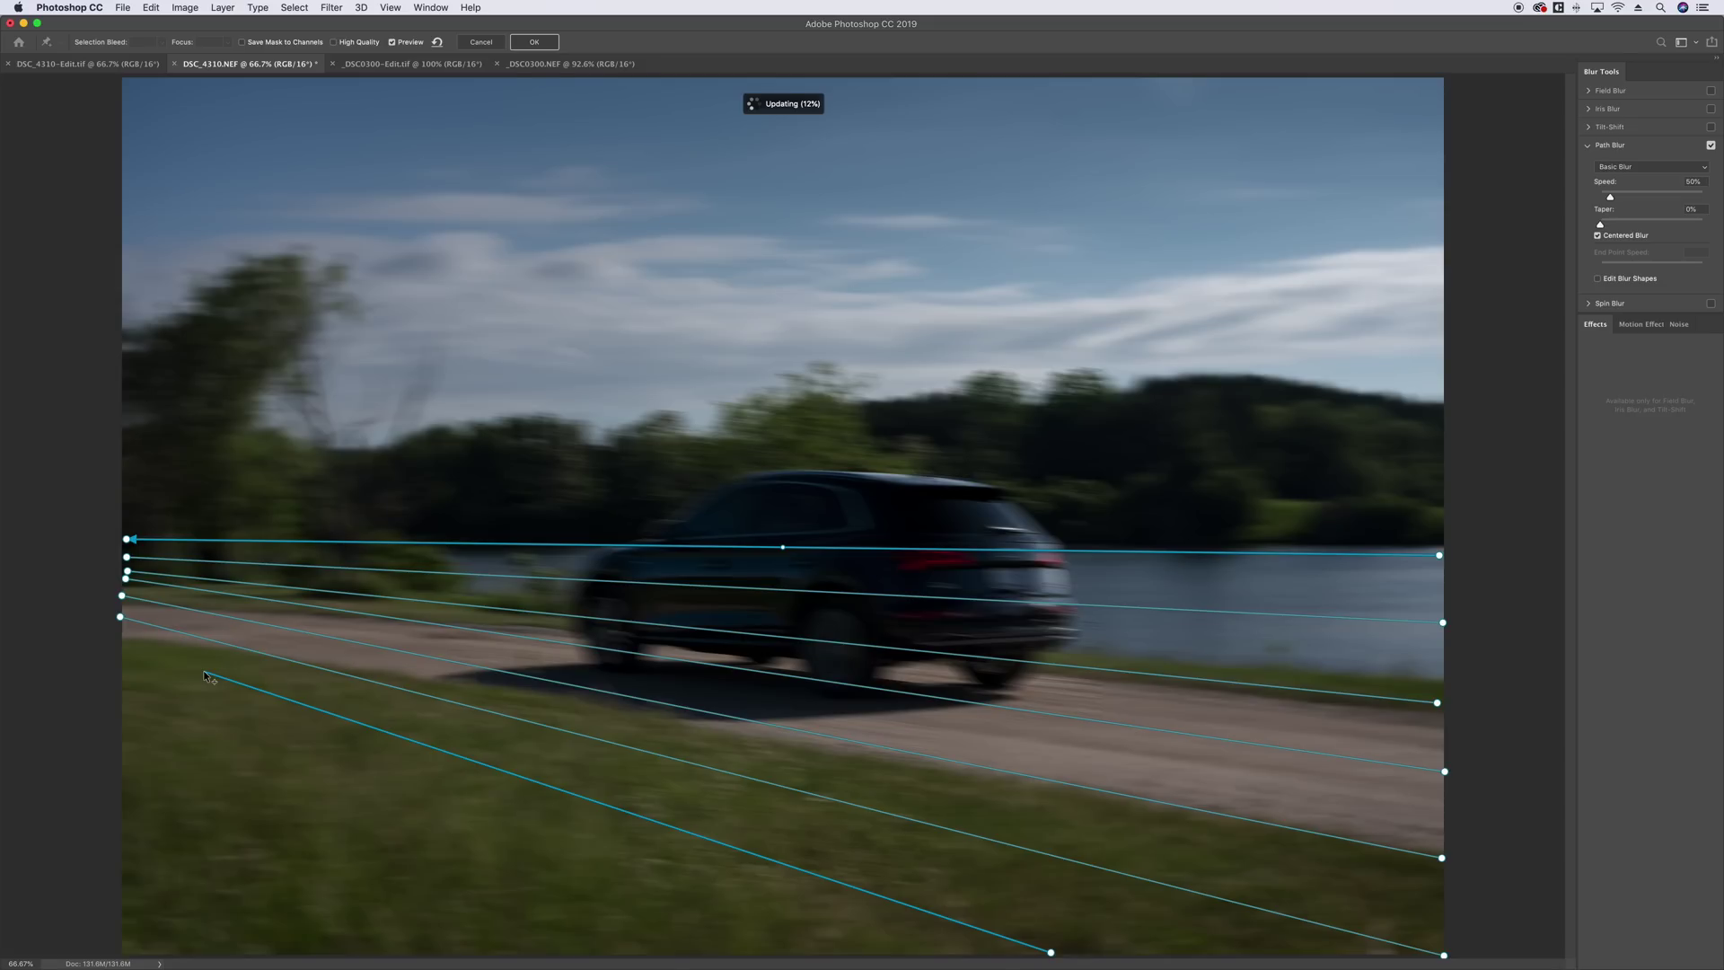
pyautogui.moveTo(205, 675); pyautogui.dragTo(129, 641)
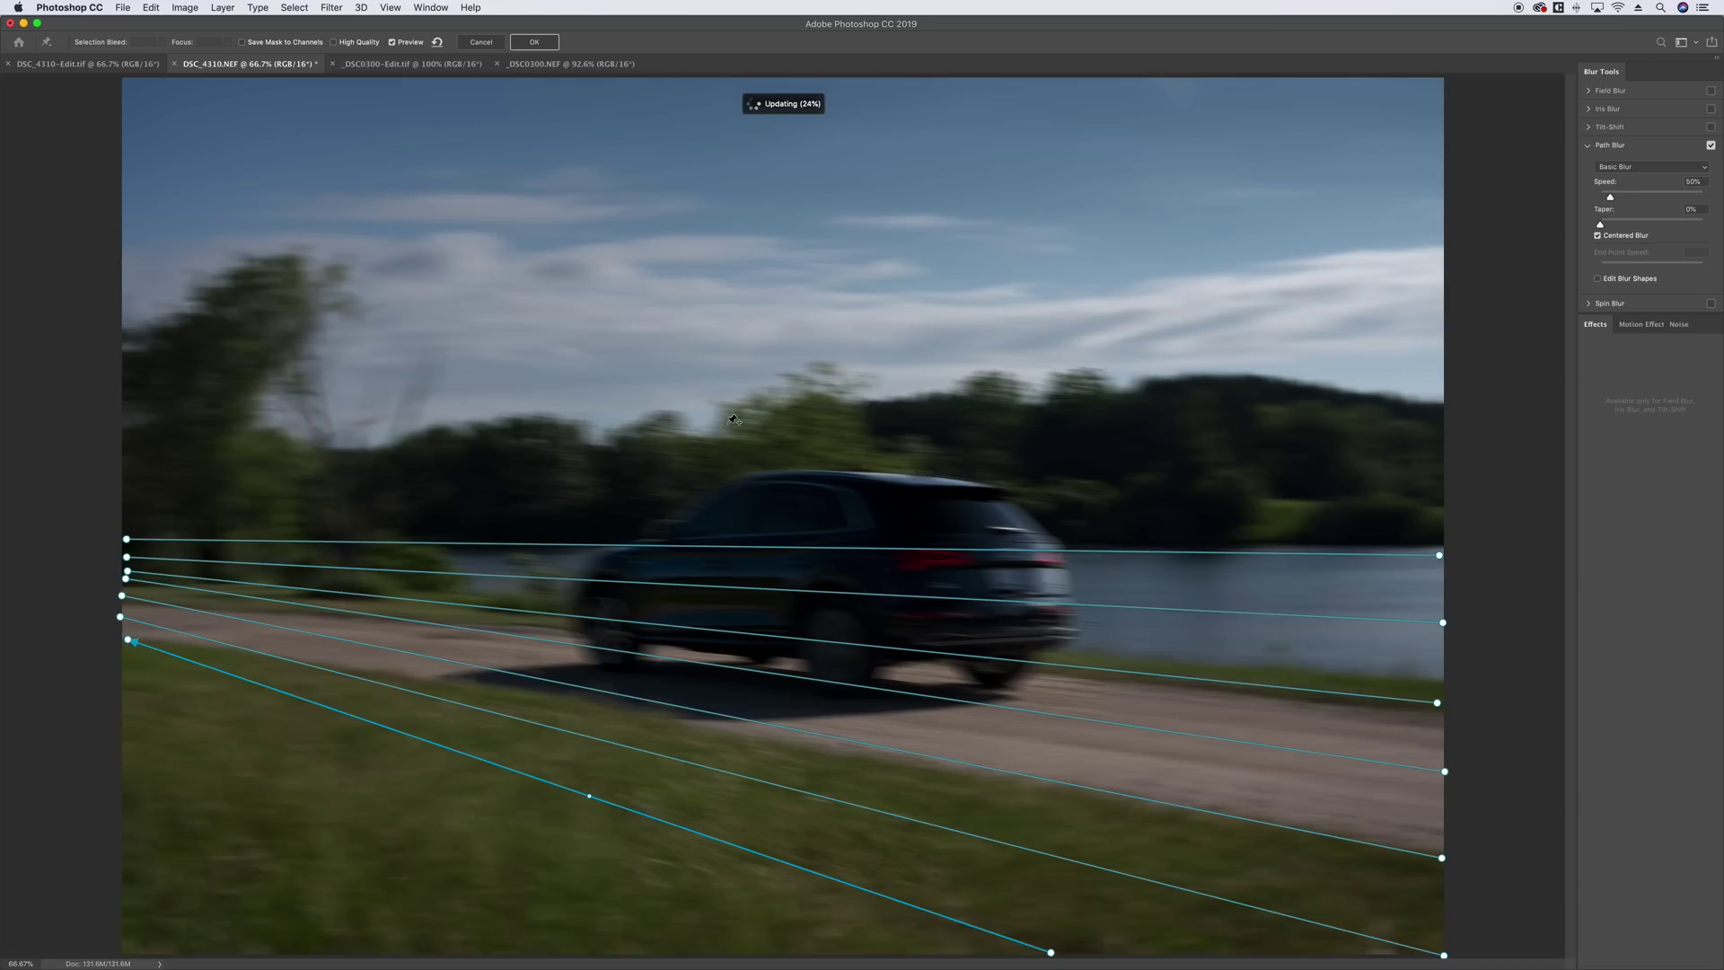
pyautogui.press('Return')
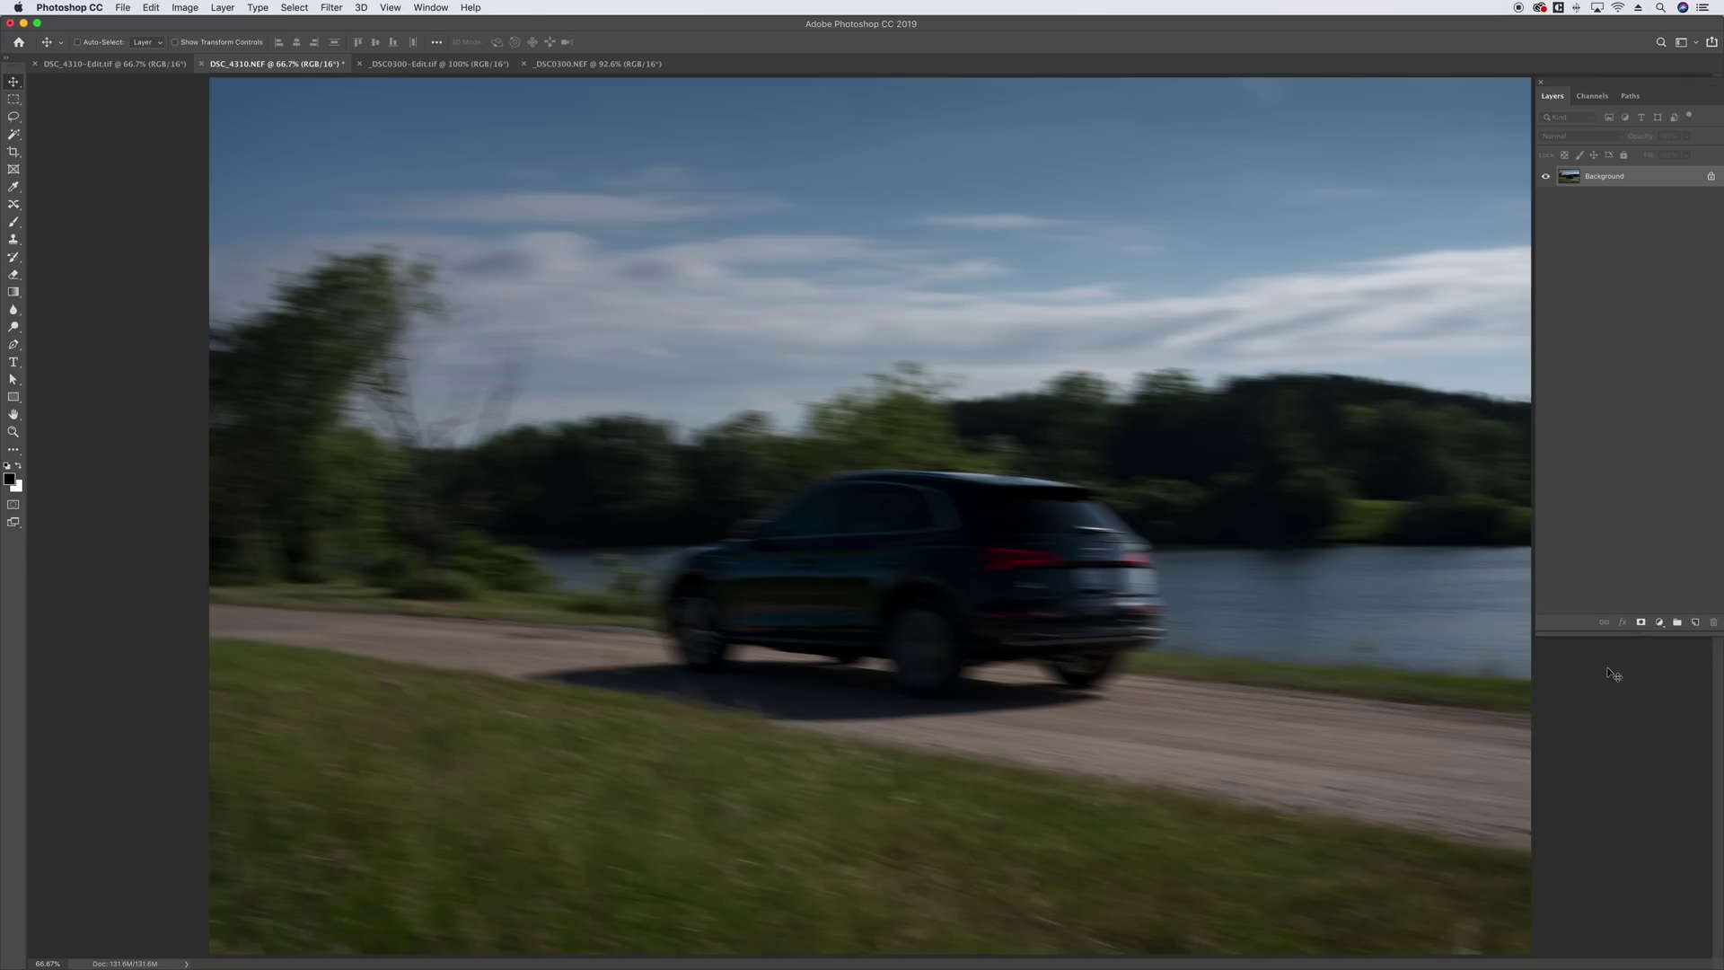
# - Compare the finished edits DSC_4310-Edit.tif and _DSC0300-Edit.tif with the unedited _DSC0300.NEF
pyautogui.click(111, 64)
pyautogui.click(375, 62)
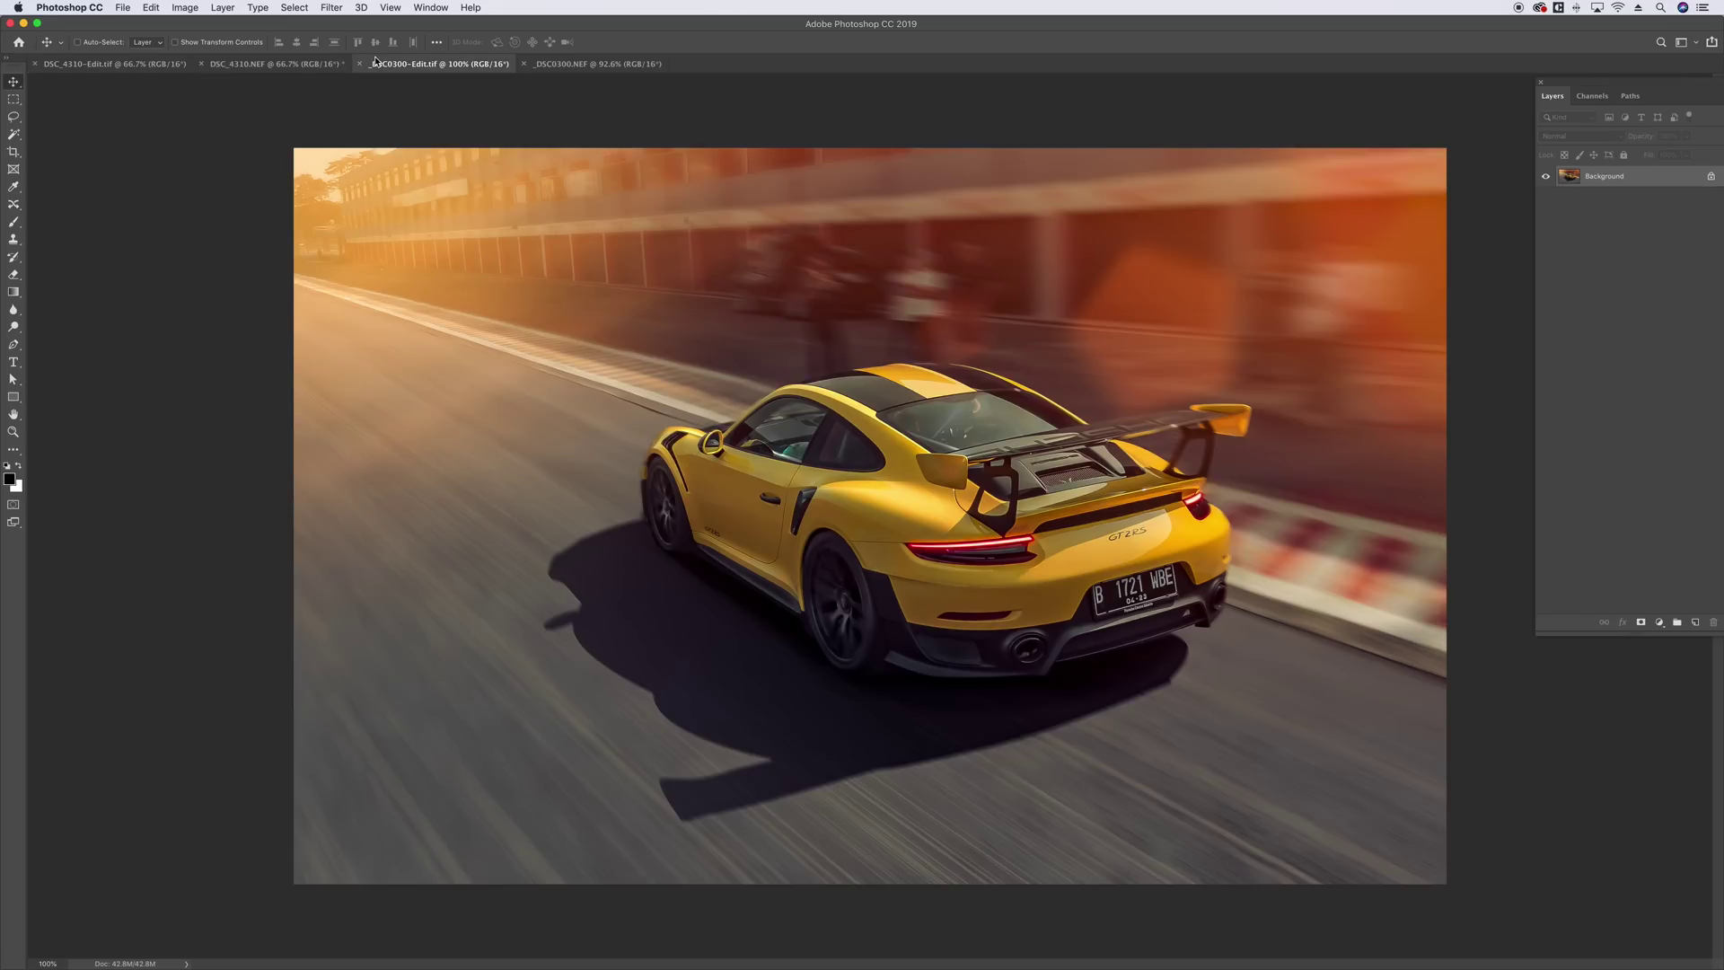
pyautogui.click(593, 64)
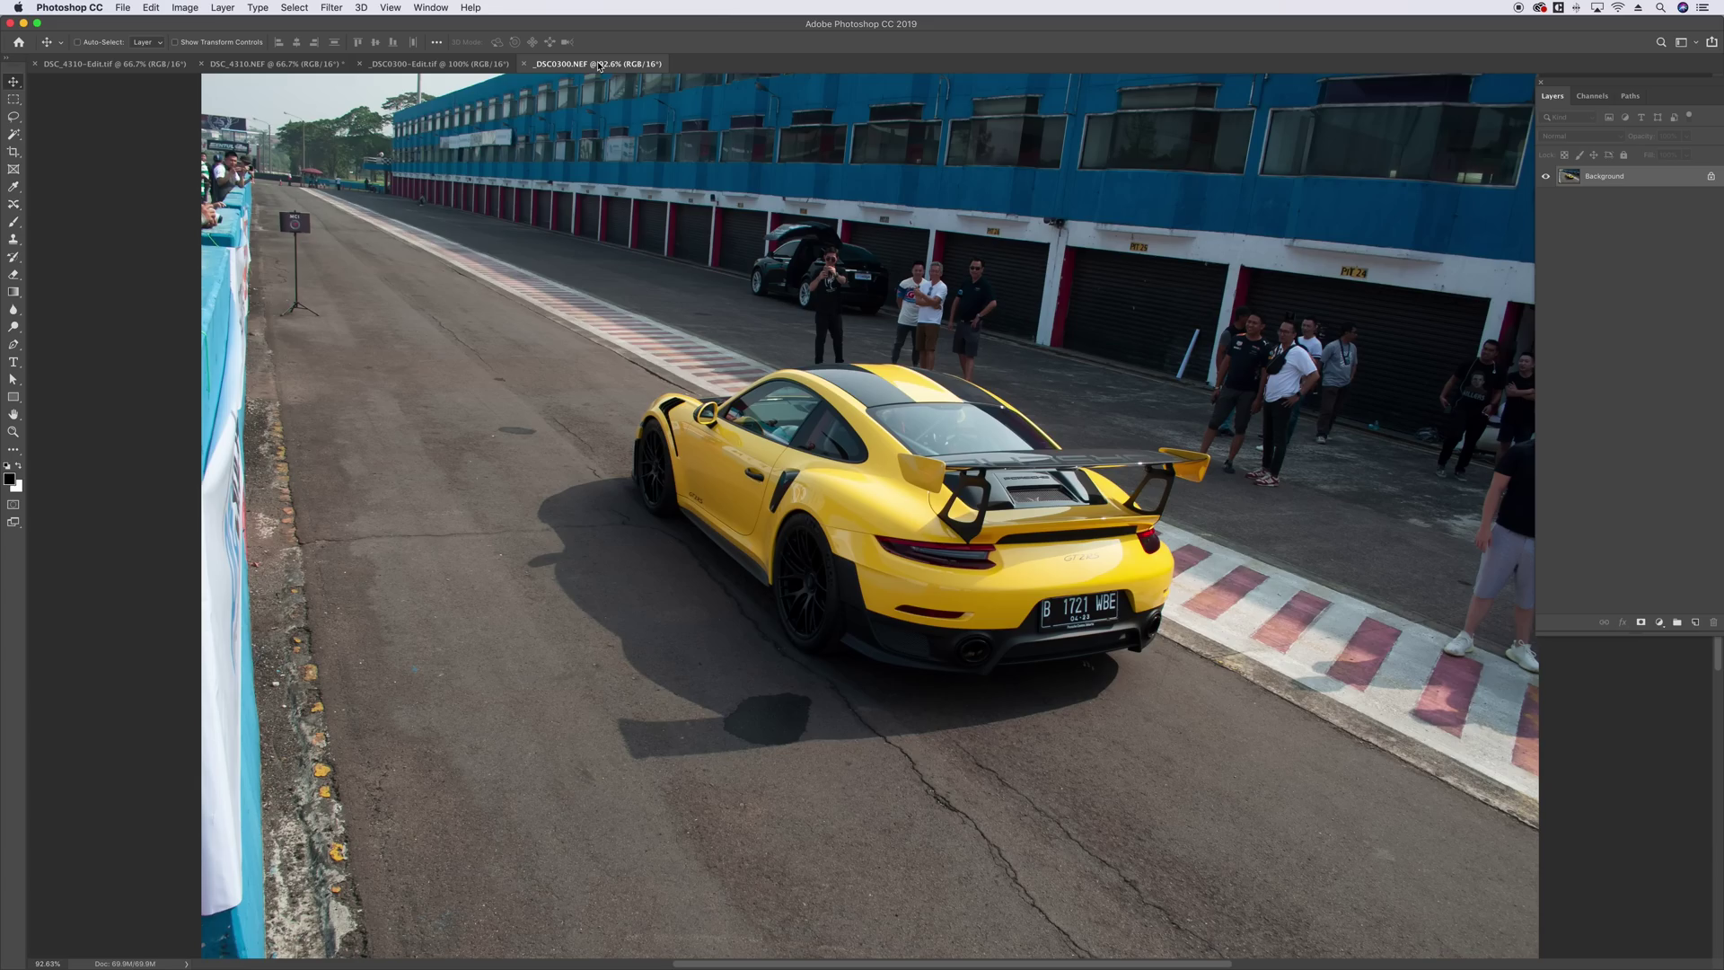
pyautogui.click(439, 70)
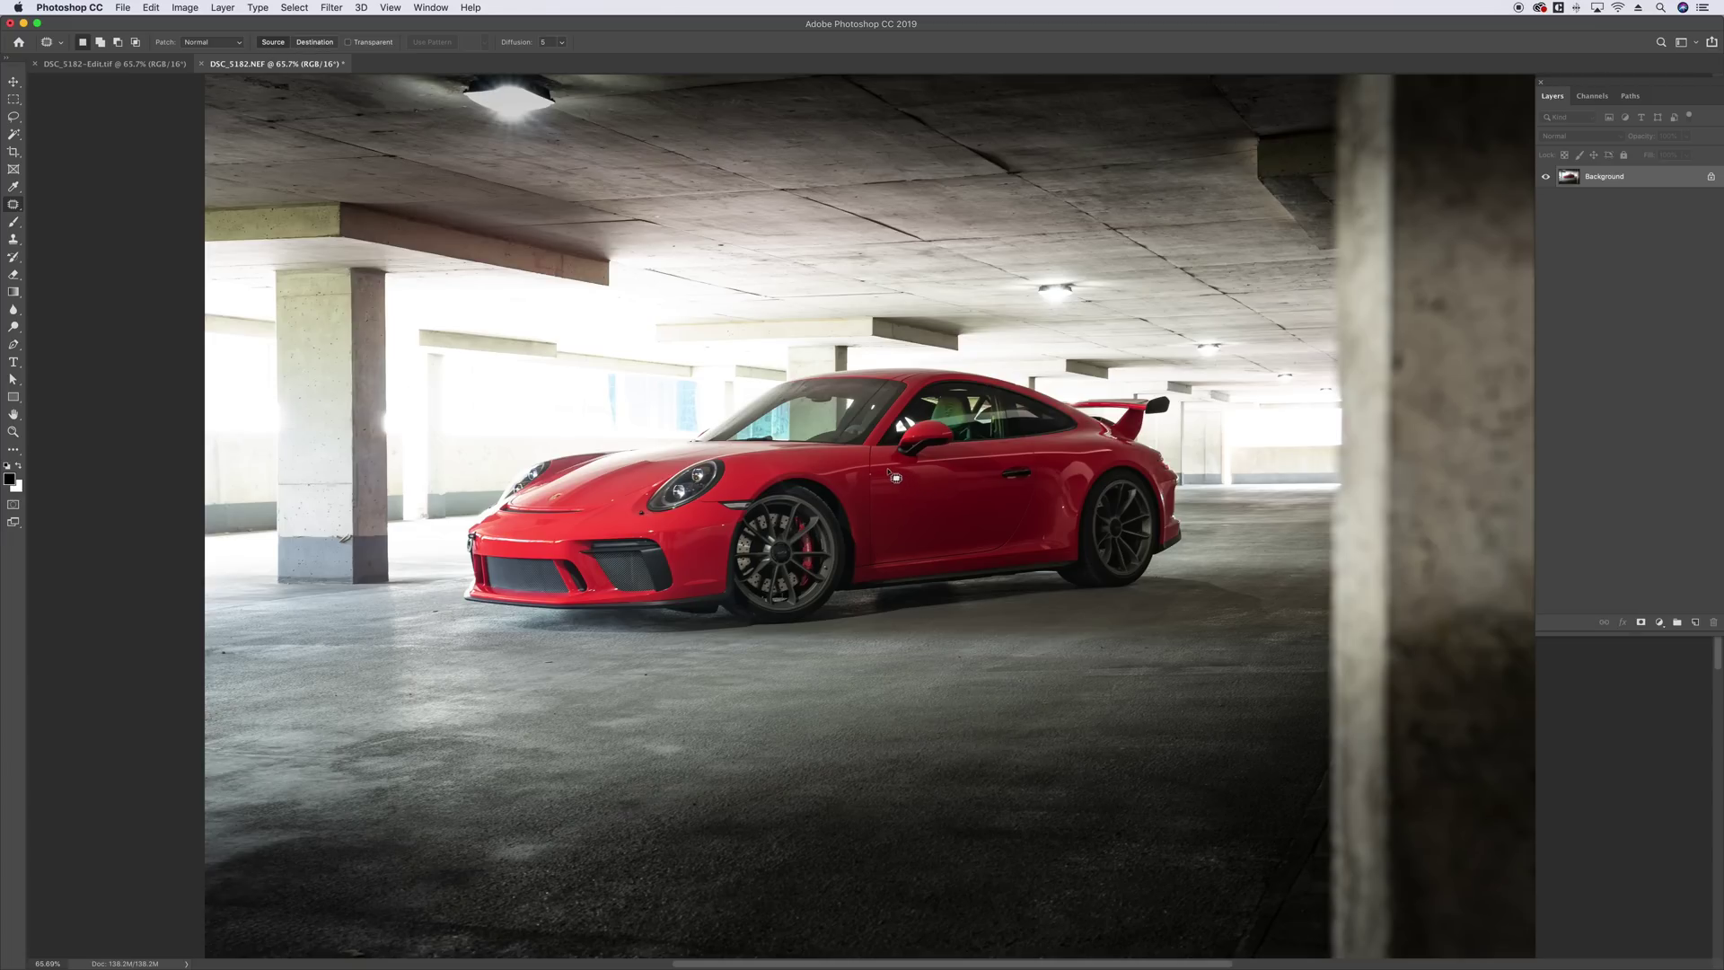
# - Patch small areas of the red car's door in DSC_5182.NEF with the Patch tool in Source mode, deselecting after each
pyautogui.moveTo(960, 476)
pyautogui.mouseDown()
pyautogui.moveTo(962, 498)
pyautogui.moveTo(893, 495)
pyautogui.moveTo(888, 468)
pyautogui.moveTo(956, 467)
pyautogui.moveTo(919, 527)
pyautogui.mouseUp()
pyautogui.hotkey('ctrl', 'd')
pyautogui.moveTo(895, 468)
pyautogui.mouseDown()
pyautogui.moveTo(944, 467)
pyautogui.moveTo(934, 487)
pyautogui.moveTo(895, 467)
pyautogui.mouseUp()
pyautogui.moveTo(906, 488); pyautogui.dragTo(907, 525)
pyautogui.hotkey('ctrl', 'd')
pyautogui.moveTo(960, 483)
pyautogui.mouseDown()
pyautogui.moveTo(875, 481)
pyautogui.moveTo(884, 511)
pyautogui.moveTo(934, 522)
pyautogui.moveTo(966, 470)
pyautogui.moveTo(987, 489)
pyautogui.moveTo(968, 485)
pyautogui.mouseUp()
pyautogui.press('super+d')
pyautogui.press('Escape')
# - Switch the Patch tool to Destination mode and copy a clean circle of the door paint toward the rear wheel
pyautogui.click(314, 45)
pyautogui.moveTo(980, 500)
pyautogui.mouseDown()
pyautogui.moveTo(964, 530)
pyautogui.moveTo(983, 539)
pyautogui.moveTo(998, 519)
pyautogui.moveTo(981, 500)
pyautogui.mouseUp()
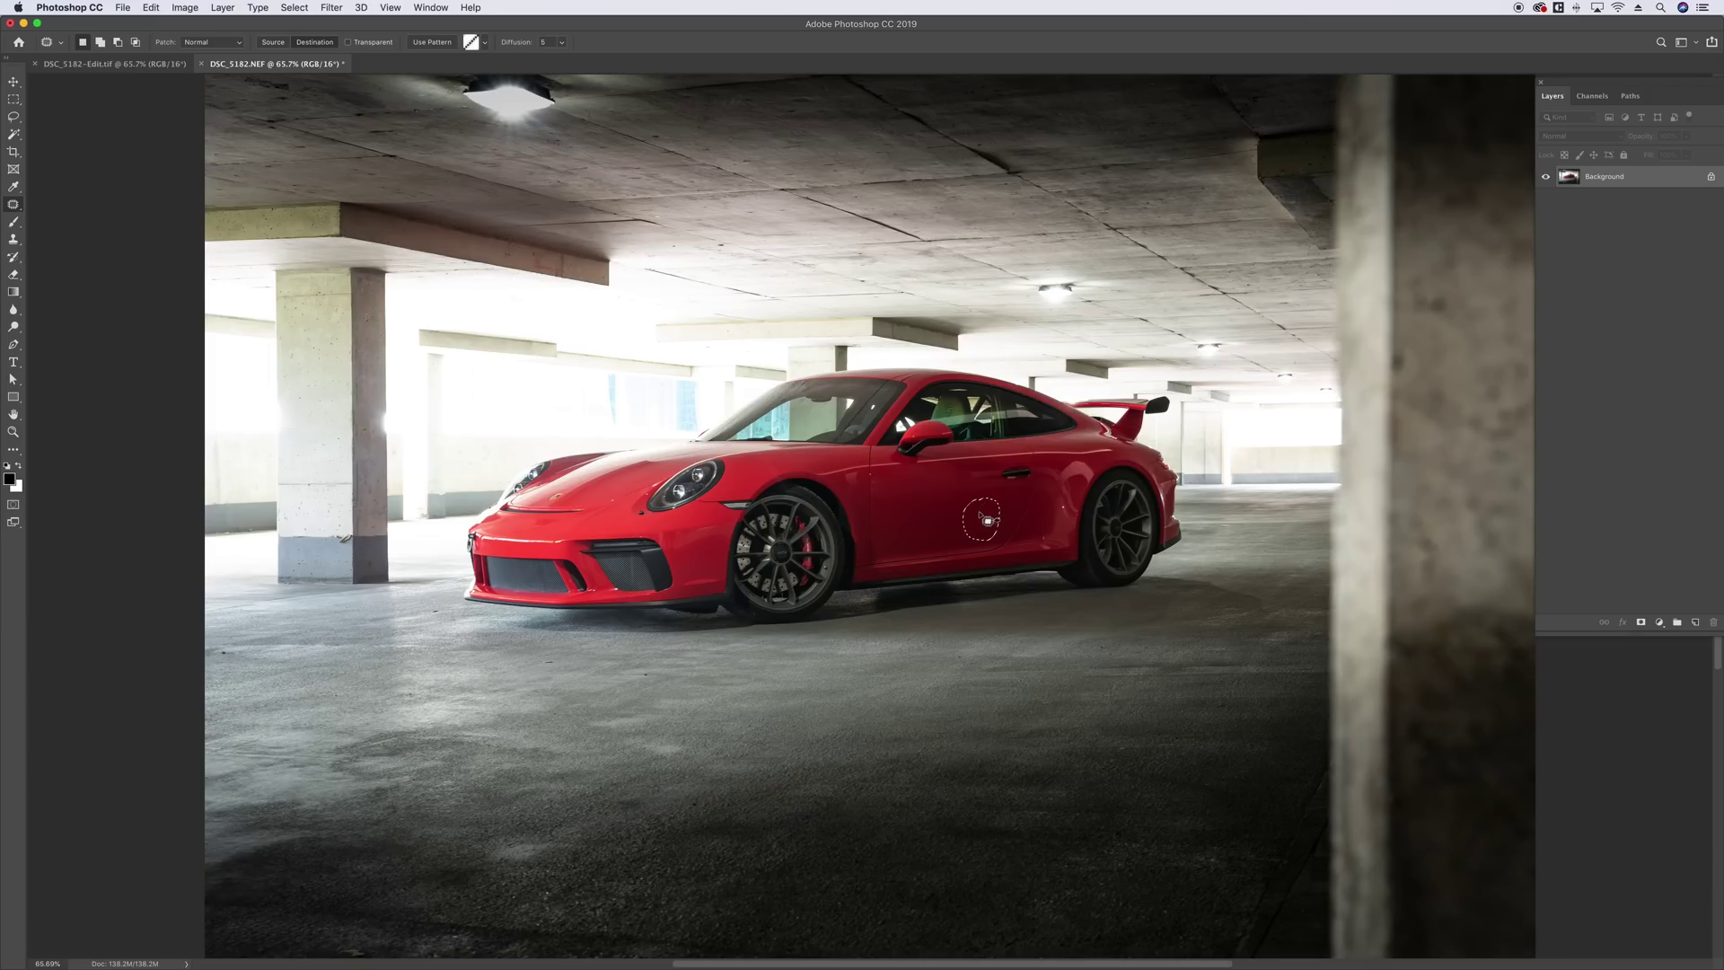
pyautogui.moveTo(984, 524); pyautogui.dragTo(1053, 522)
pyautogui.click(958, 515)
# - Patch the paint ahead of the rear wheel in Source mode, deselect it, and show the finished DSC_5182-Edit.tif
pyautogui.click(270, 42)
pyautogui.moveTo(1041, 541); pyautogui.dragTo(1048, 525)
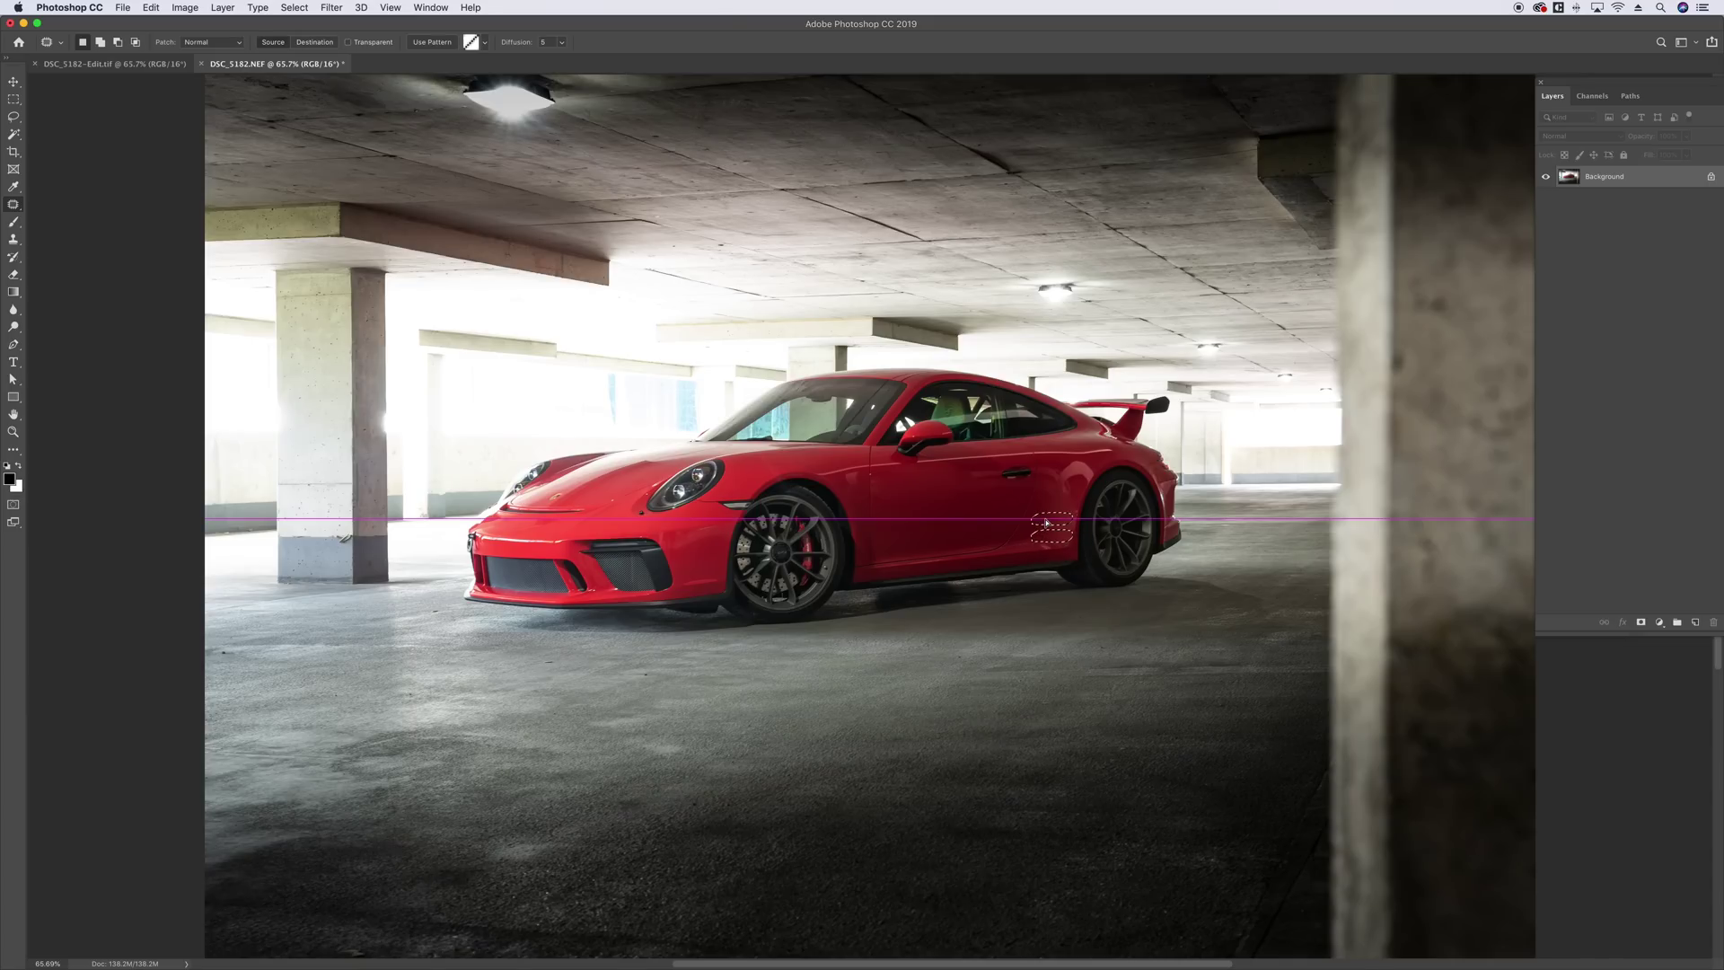
pyautogui.press('super+d')
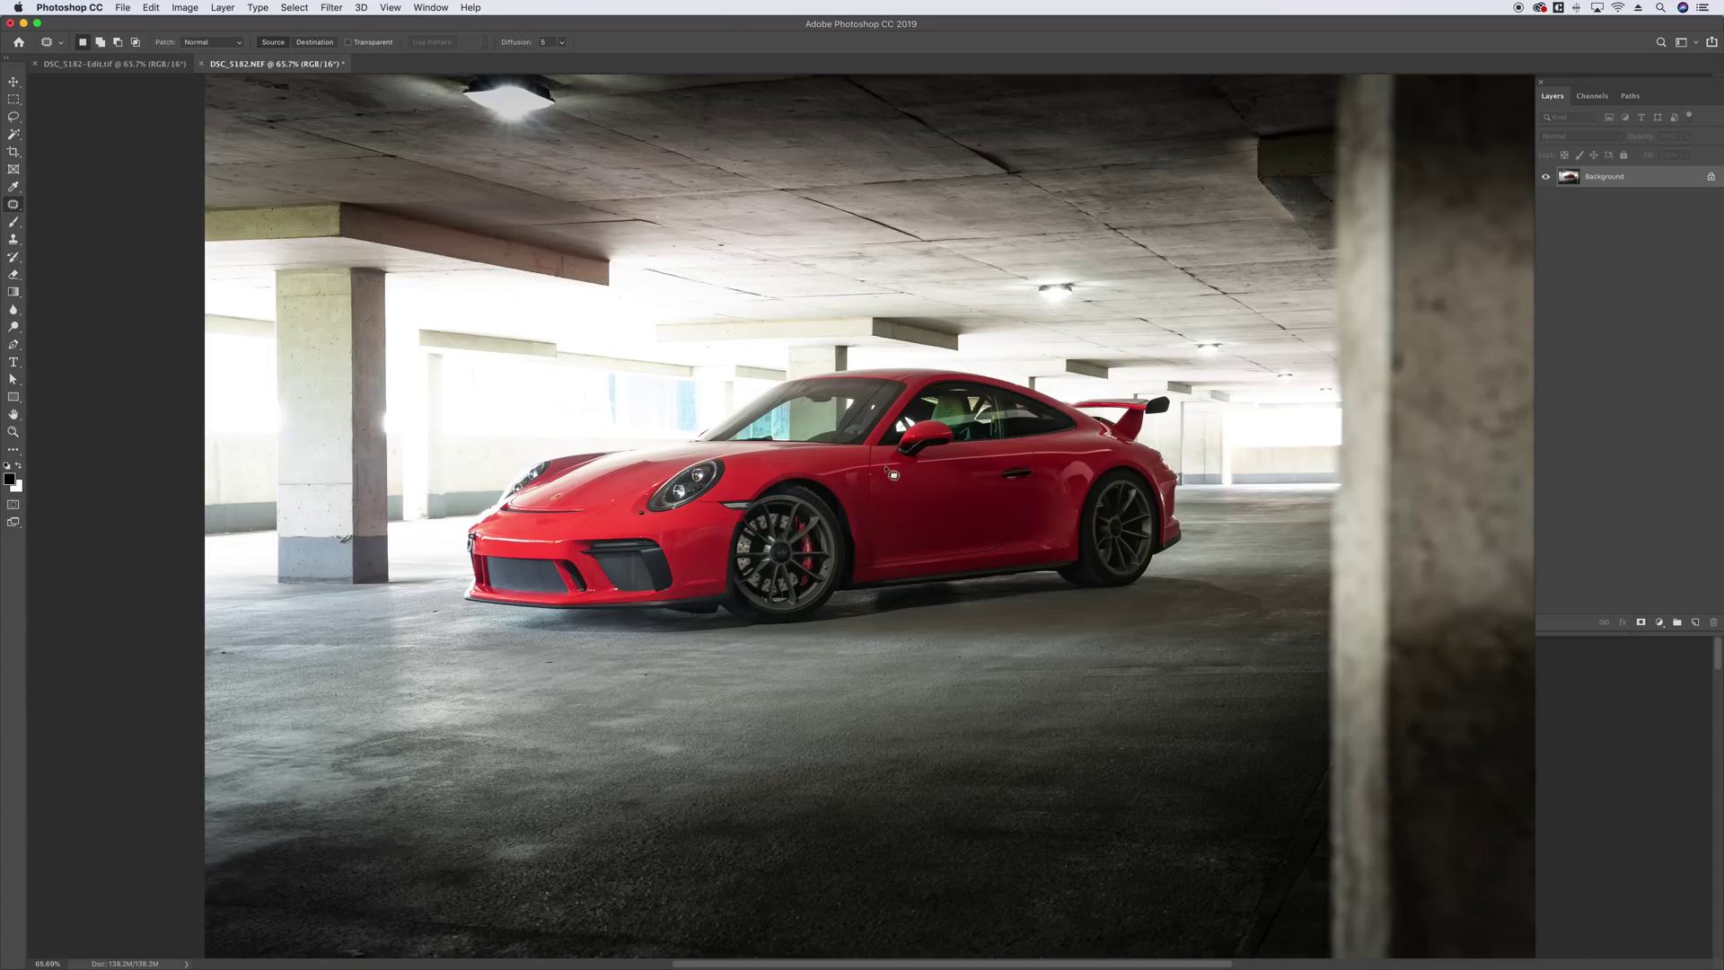
pyautogui.click(141, 66)
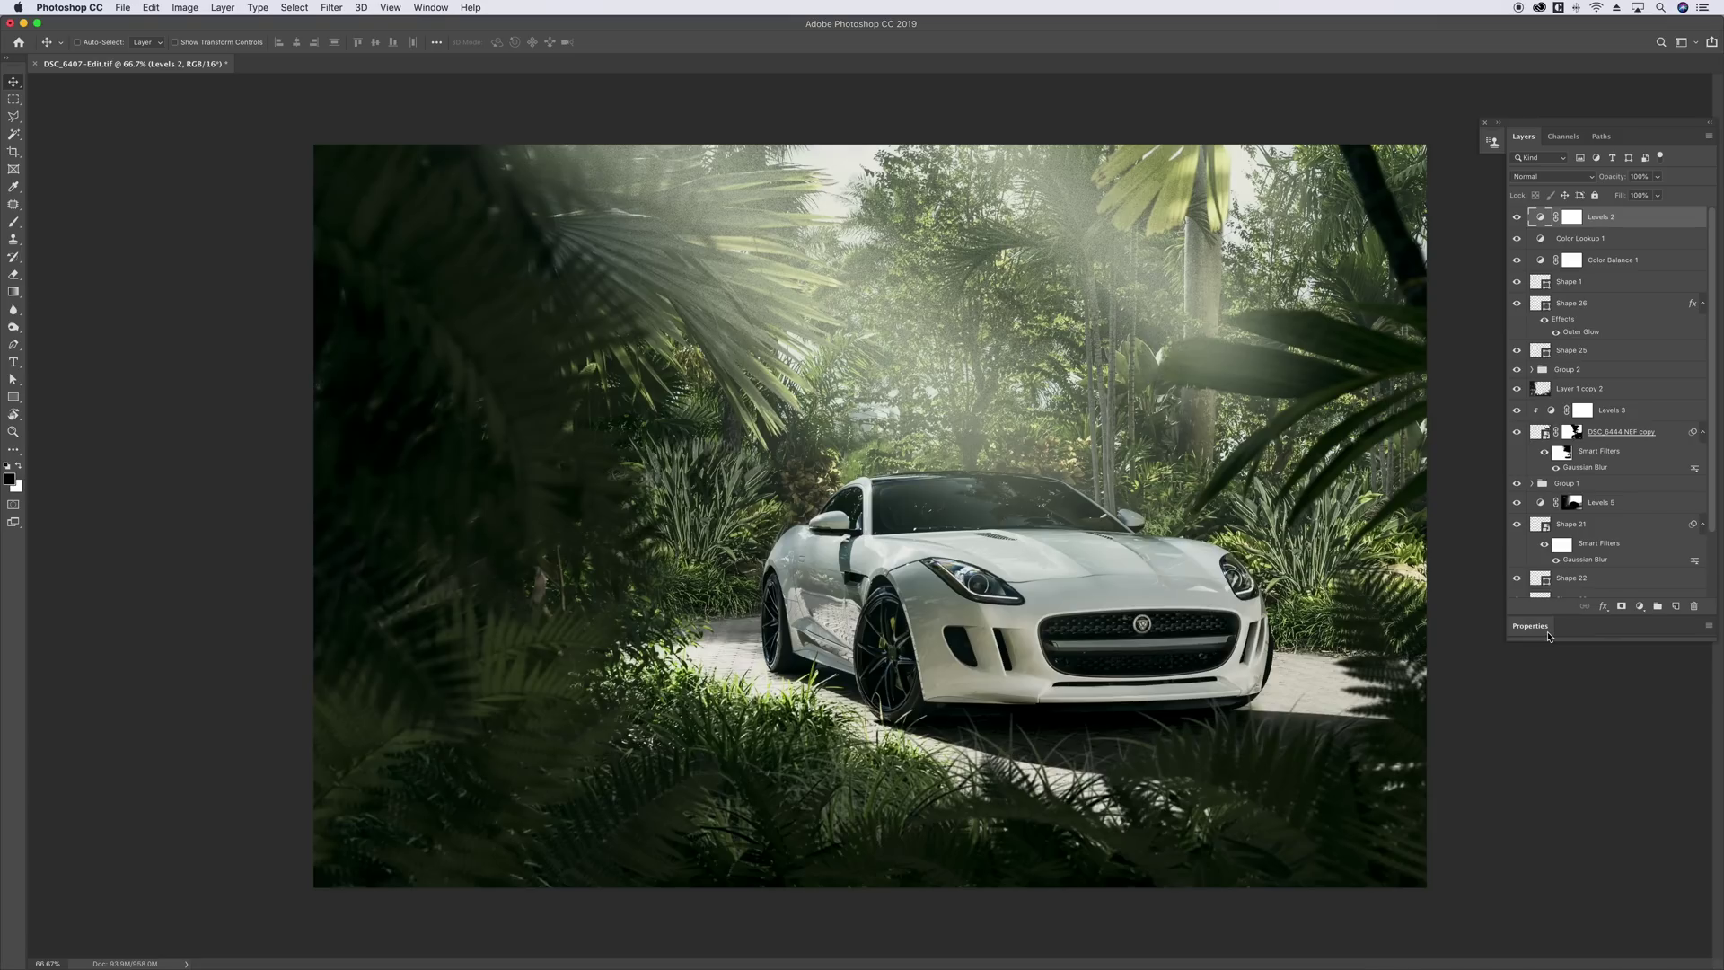
# - Review the available adjustment layer types in DSC_6407-Edit.tif and open the settings of the Levels 2 layer
pyautogui.click(1641, 607)
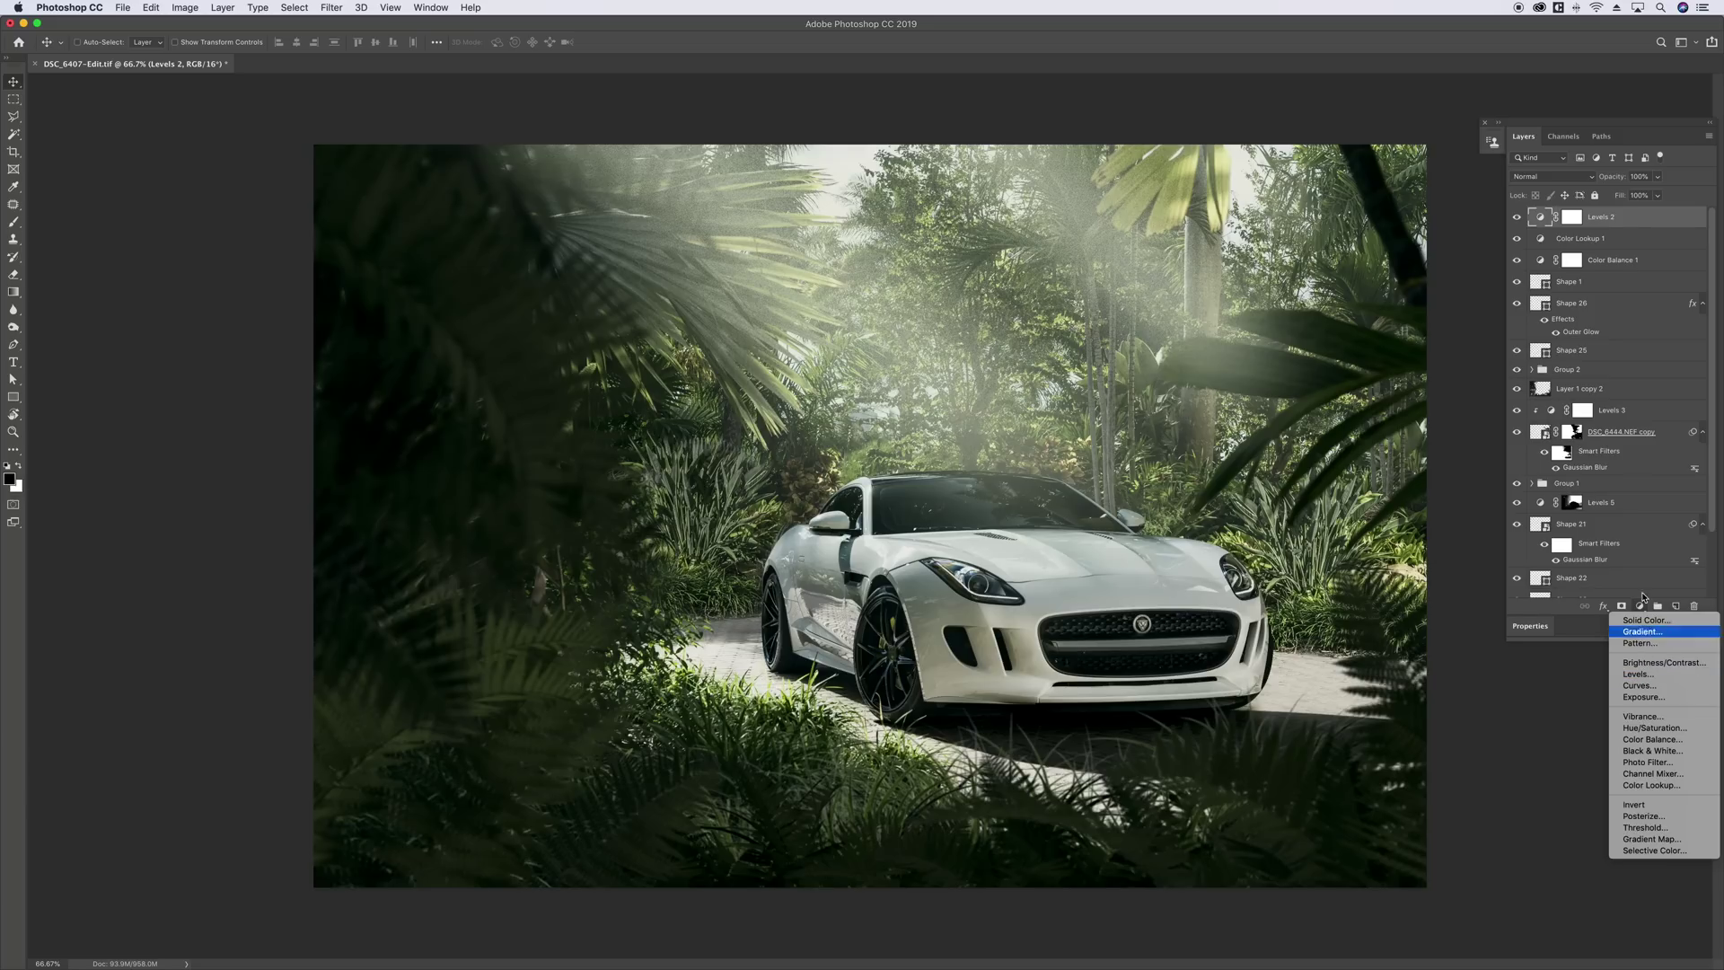
pyautogui.click(1539, 222)
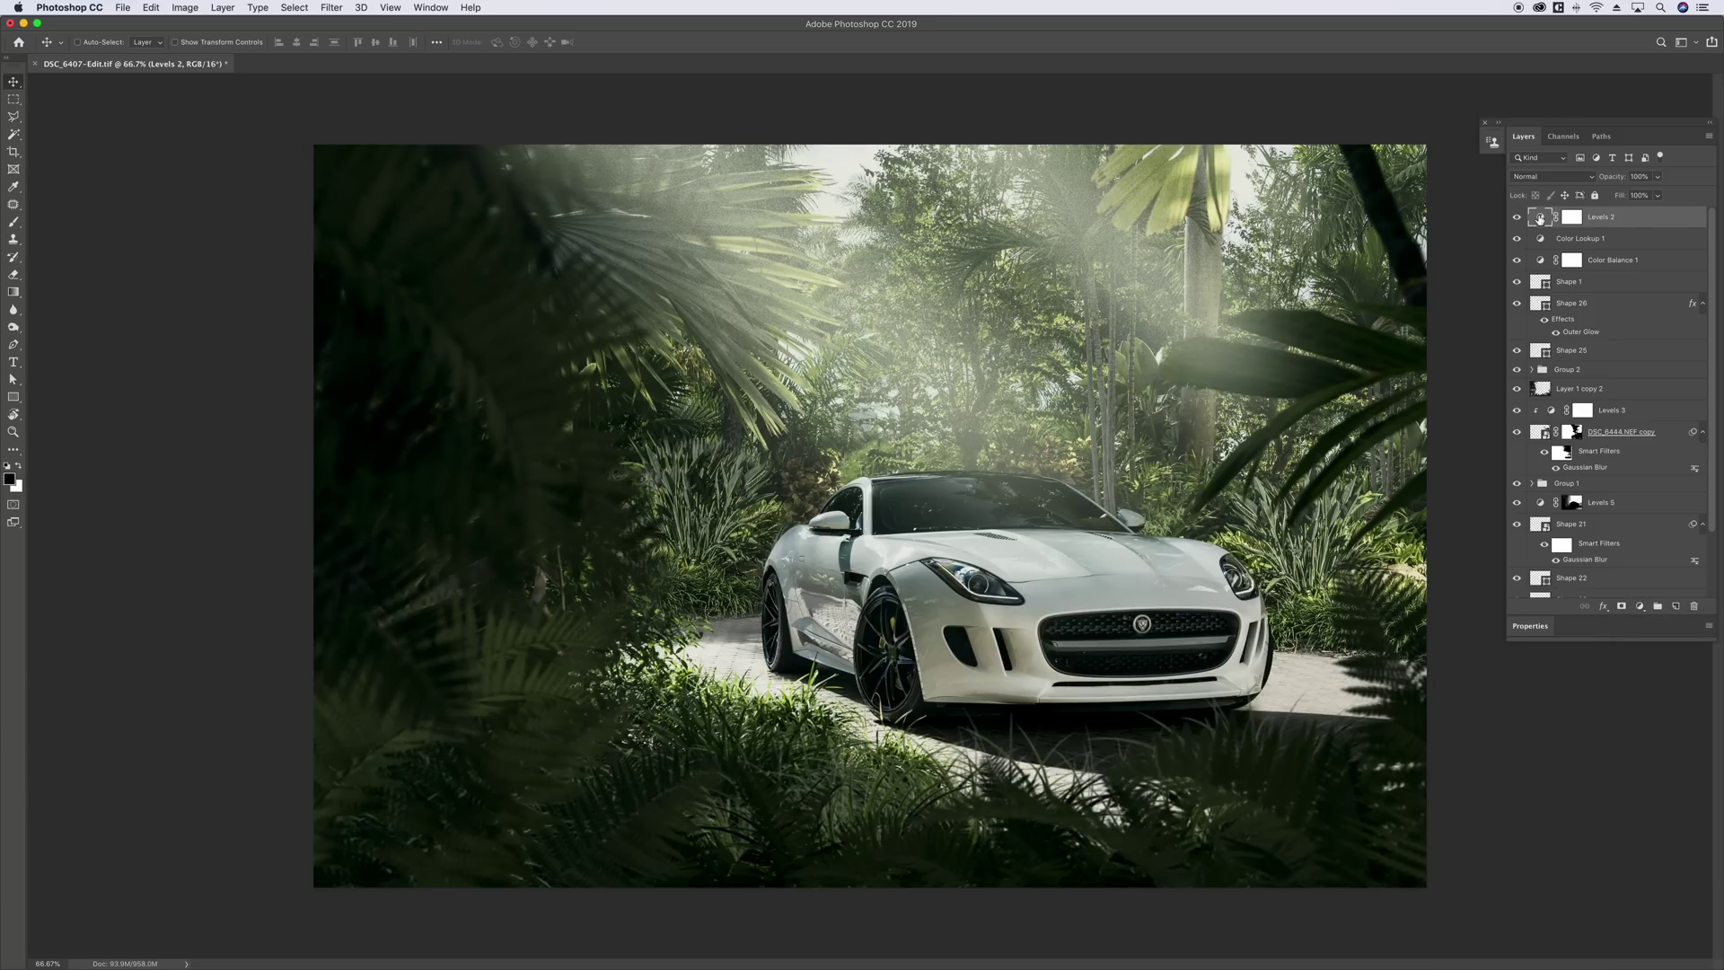
pyautogui.scroll(-2, 1552, 579)
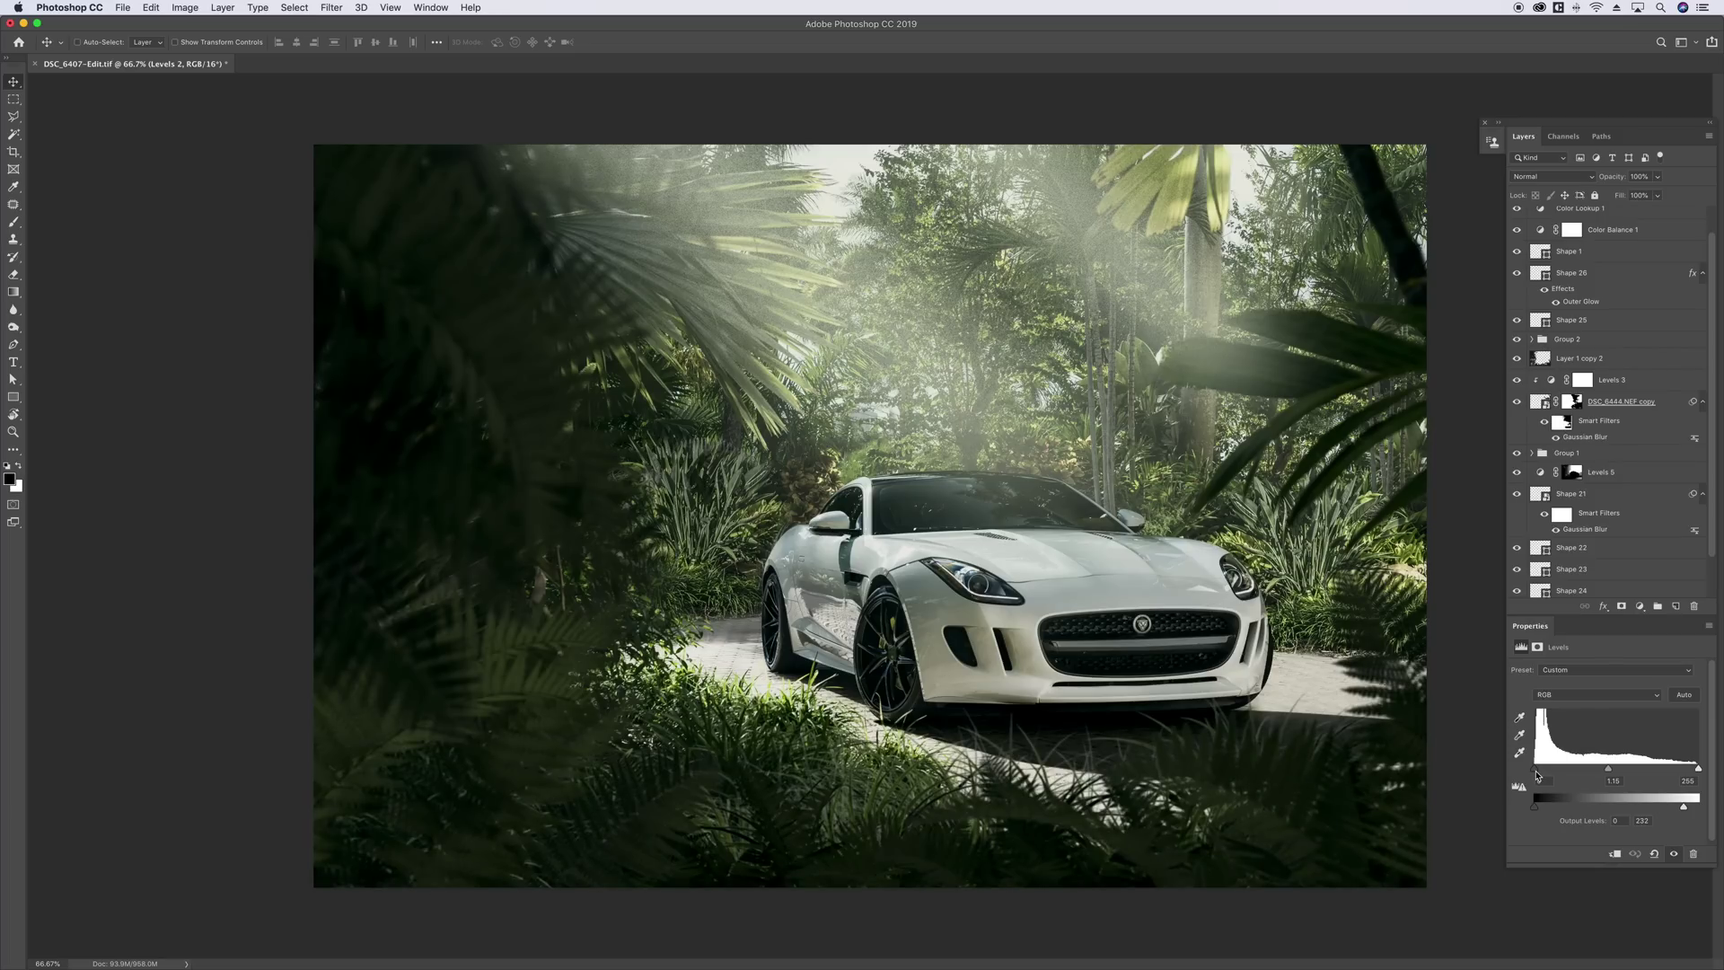
# - Try out the black, midtone and white input levels of the Levels 2 adjustment
pyautogui.moveTo(1536, 774); pyautogui.dragTo(1535, 776)
pyautogui.moveTo(1610, 771); pyautogui.dragTo(1609, 774)
pyautogui.moveTo(1699, 770); pyautogui.dragTo(1707, 774)
# - Try out both output levels of the Levels 2 adjustment, leaving the output range at 0 to 239
pyautogui.moveTo(1685, 811); pyautogui.dragTo(1699, 812)
pyautogui.moveTo(1534, 807)
pyautogui.mouseDown()
pyautogui.moveTo(1550, 812)
pyautogui.moveTo(1525, 813)
pyautogui.mouseUp()
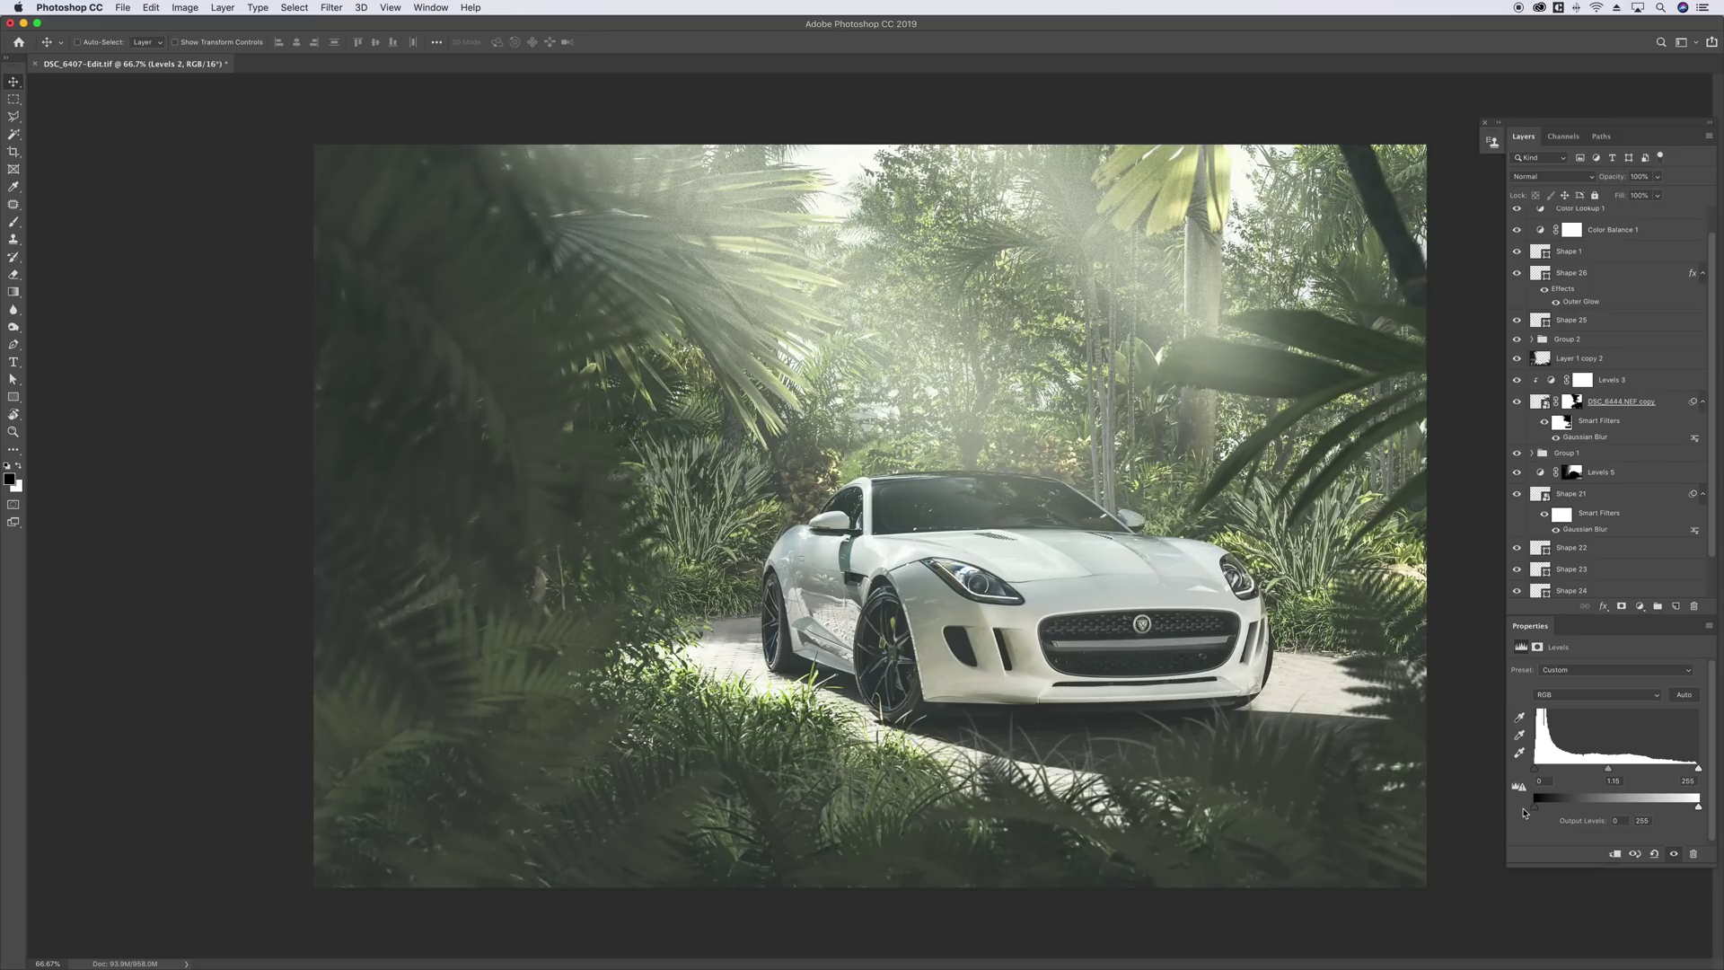
pyautogui.moveTo(1699, 812); pyautogui.dragTo(1689, 812)
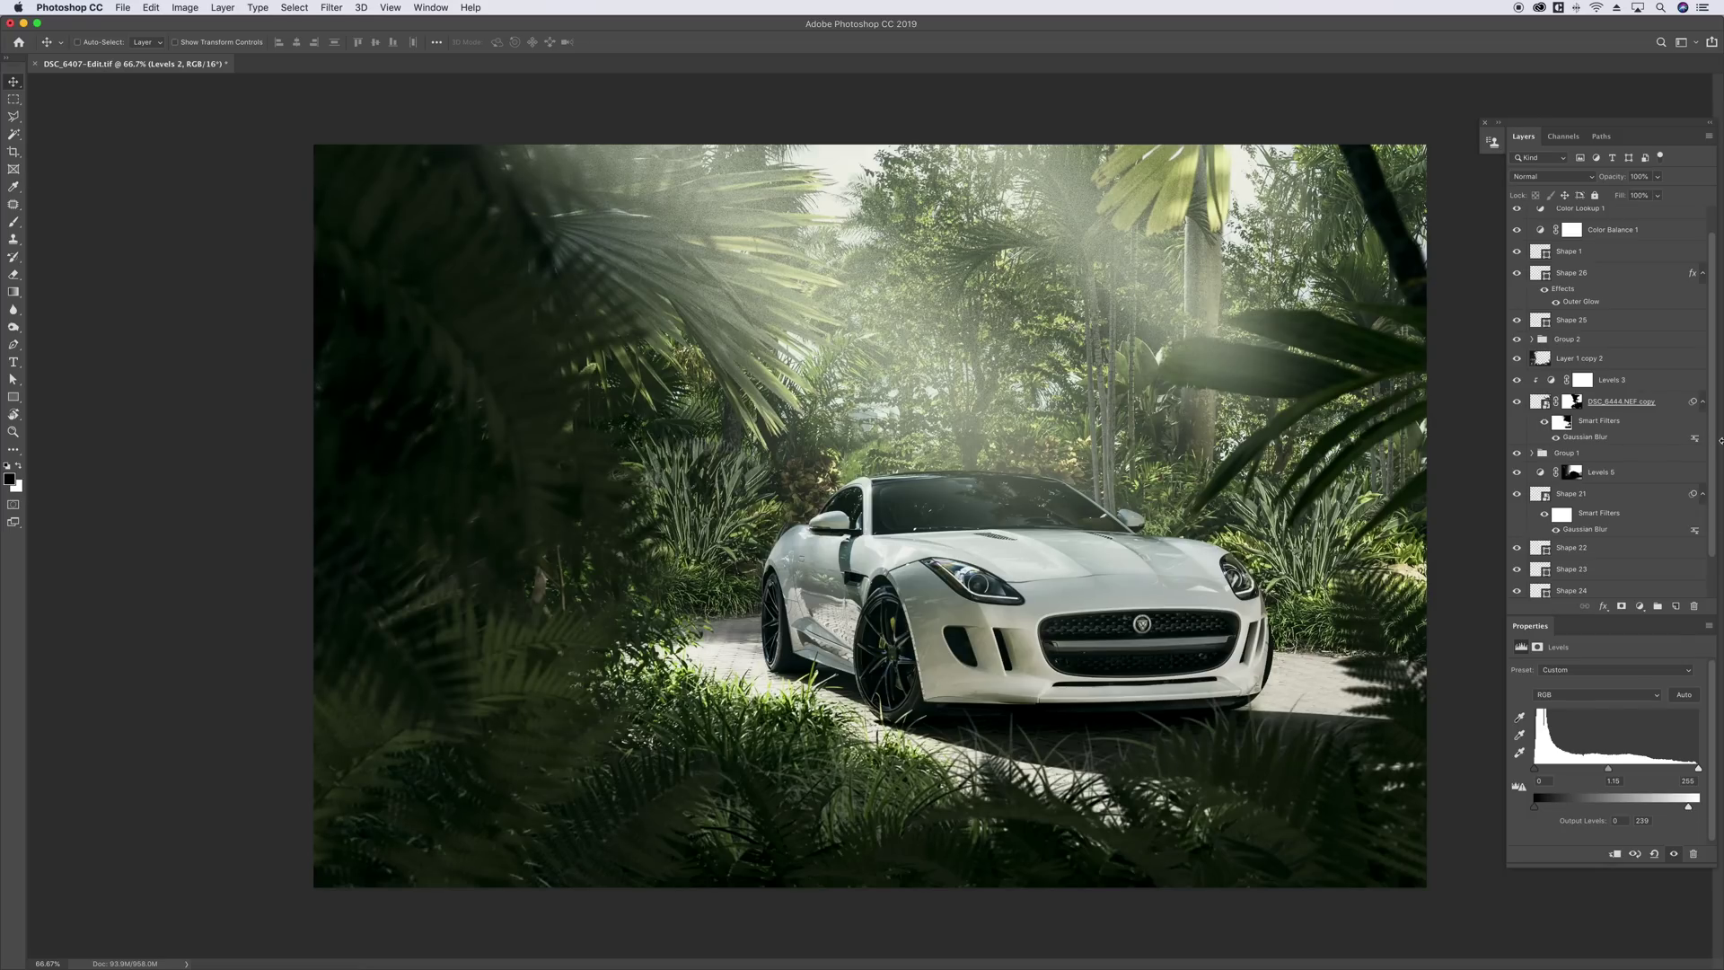
# - Examine the DSC_6444.NEF copy layer, its smart filter and the Levels 5 adjustment beneath it
pyautogui.scroll(-2, 1711, 448)
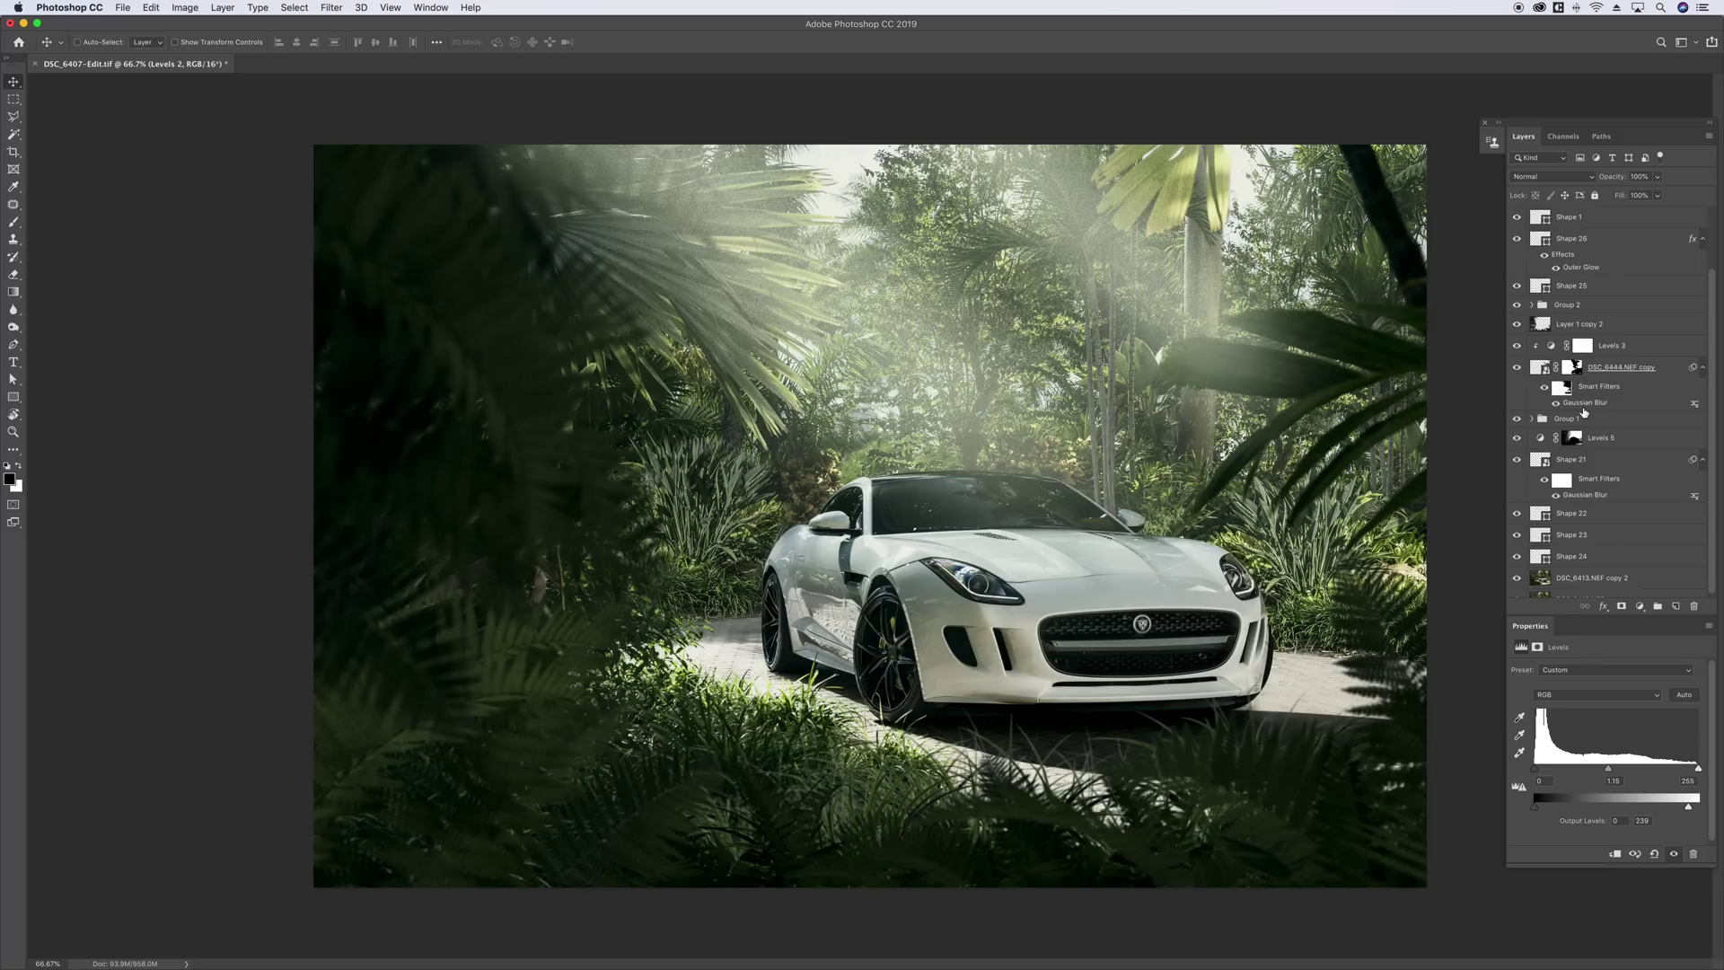
pyautogui.click(1573, 330)
pyautogui.click(1596, 390)
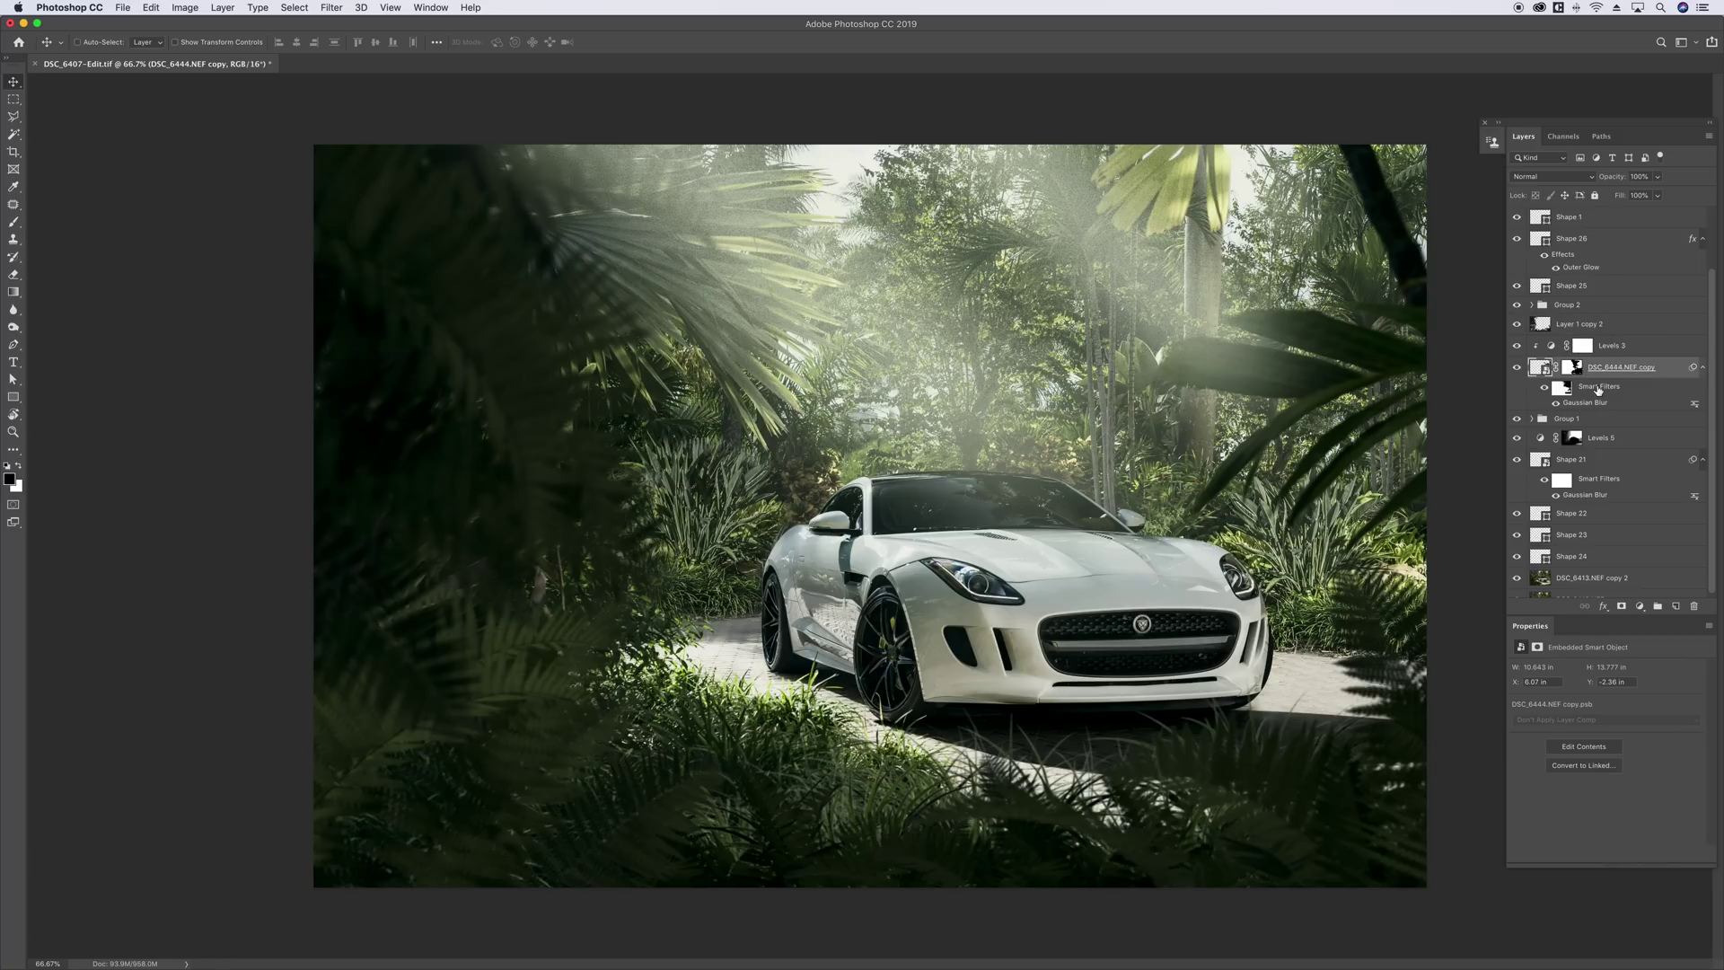
pyautogui.click(1604, 443)
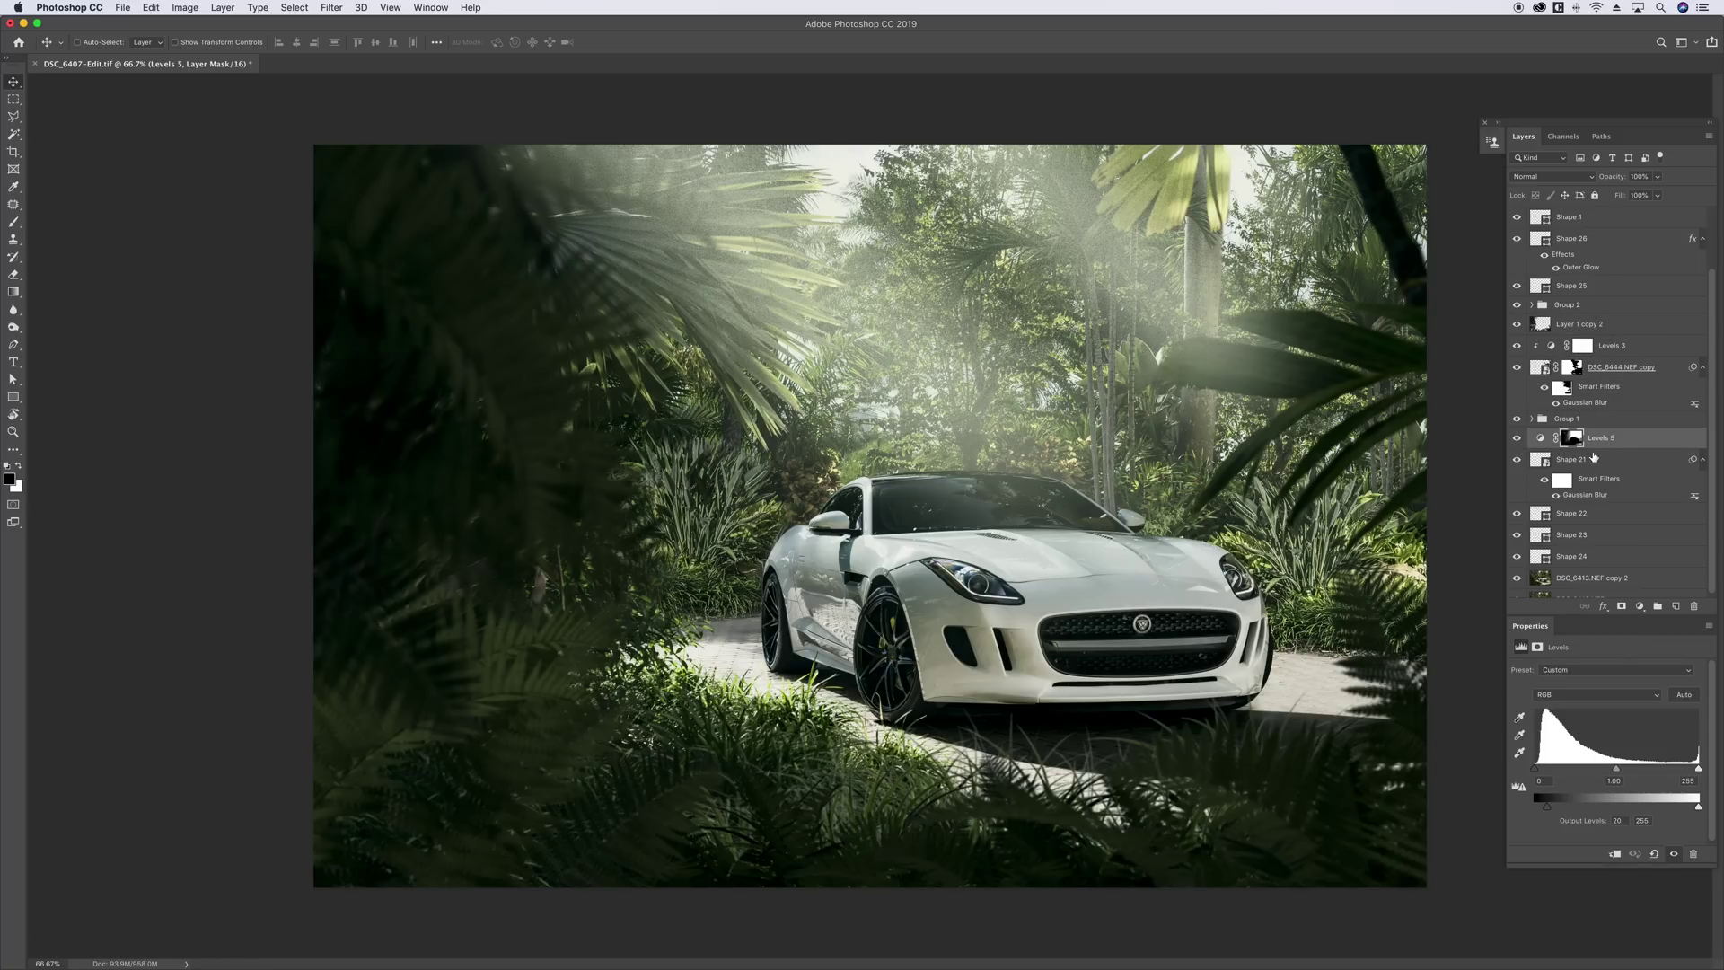
pyautogui.click(1594, 458)
pyautogui.click(1537, 440)
pyautogui.click(1541, 368)
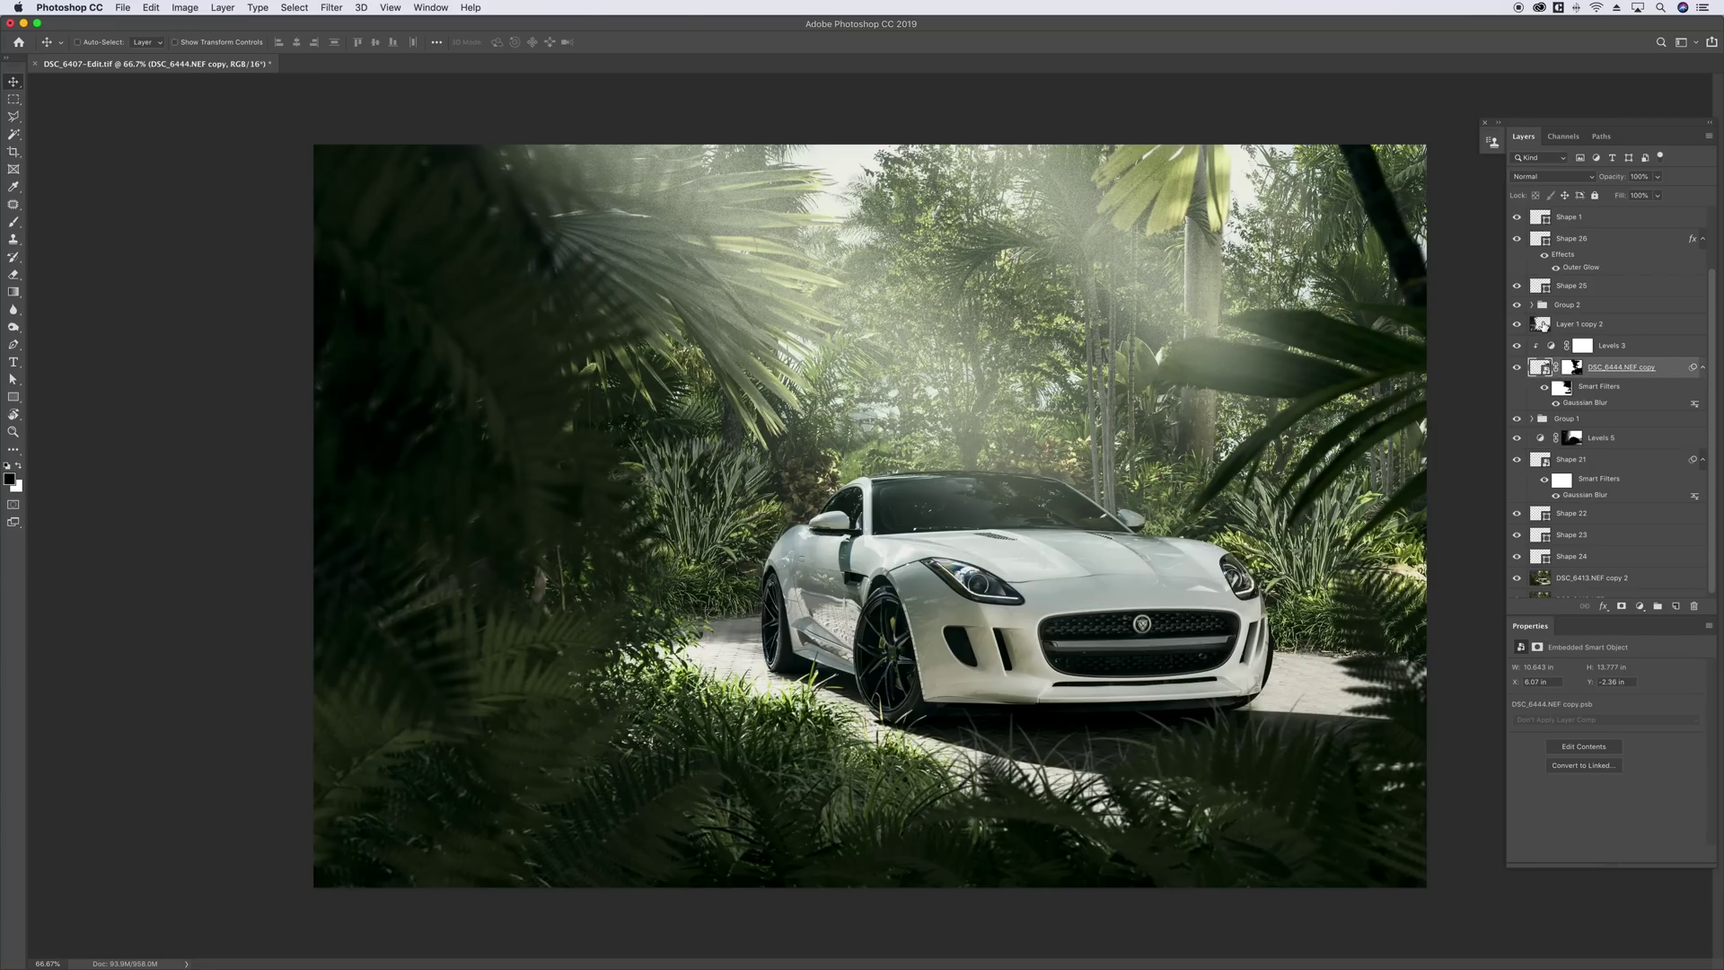
# - Add a Levels adjustment above Layer 1 copy 2 and clip it to that layer
pyautogui.click(1541, 325)
pyautogui.click(1516, 325)
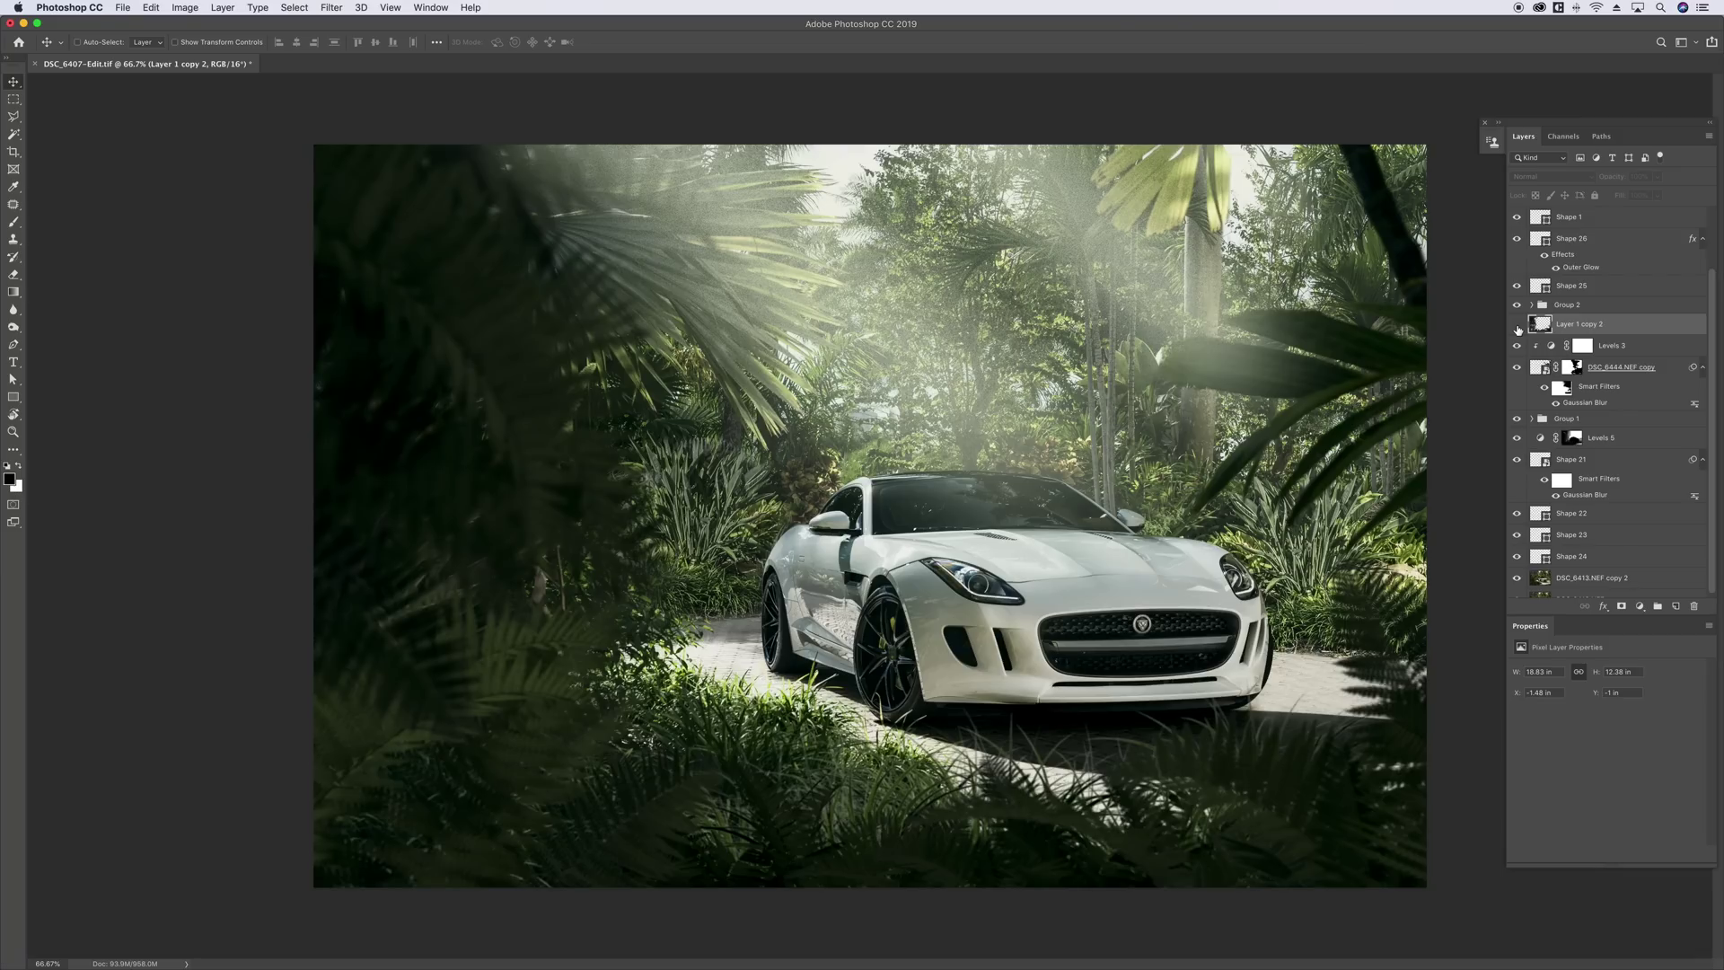
pyautogui.click(1516, 325)
pyautogui.click(1641, 606)
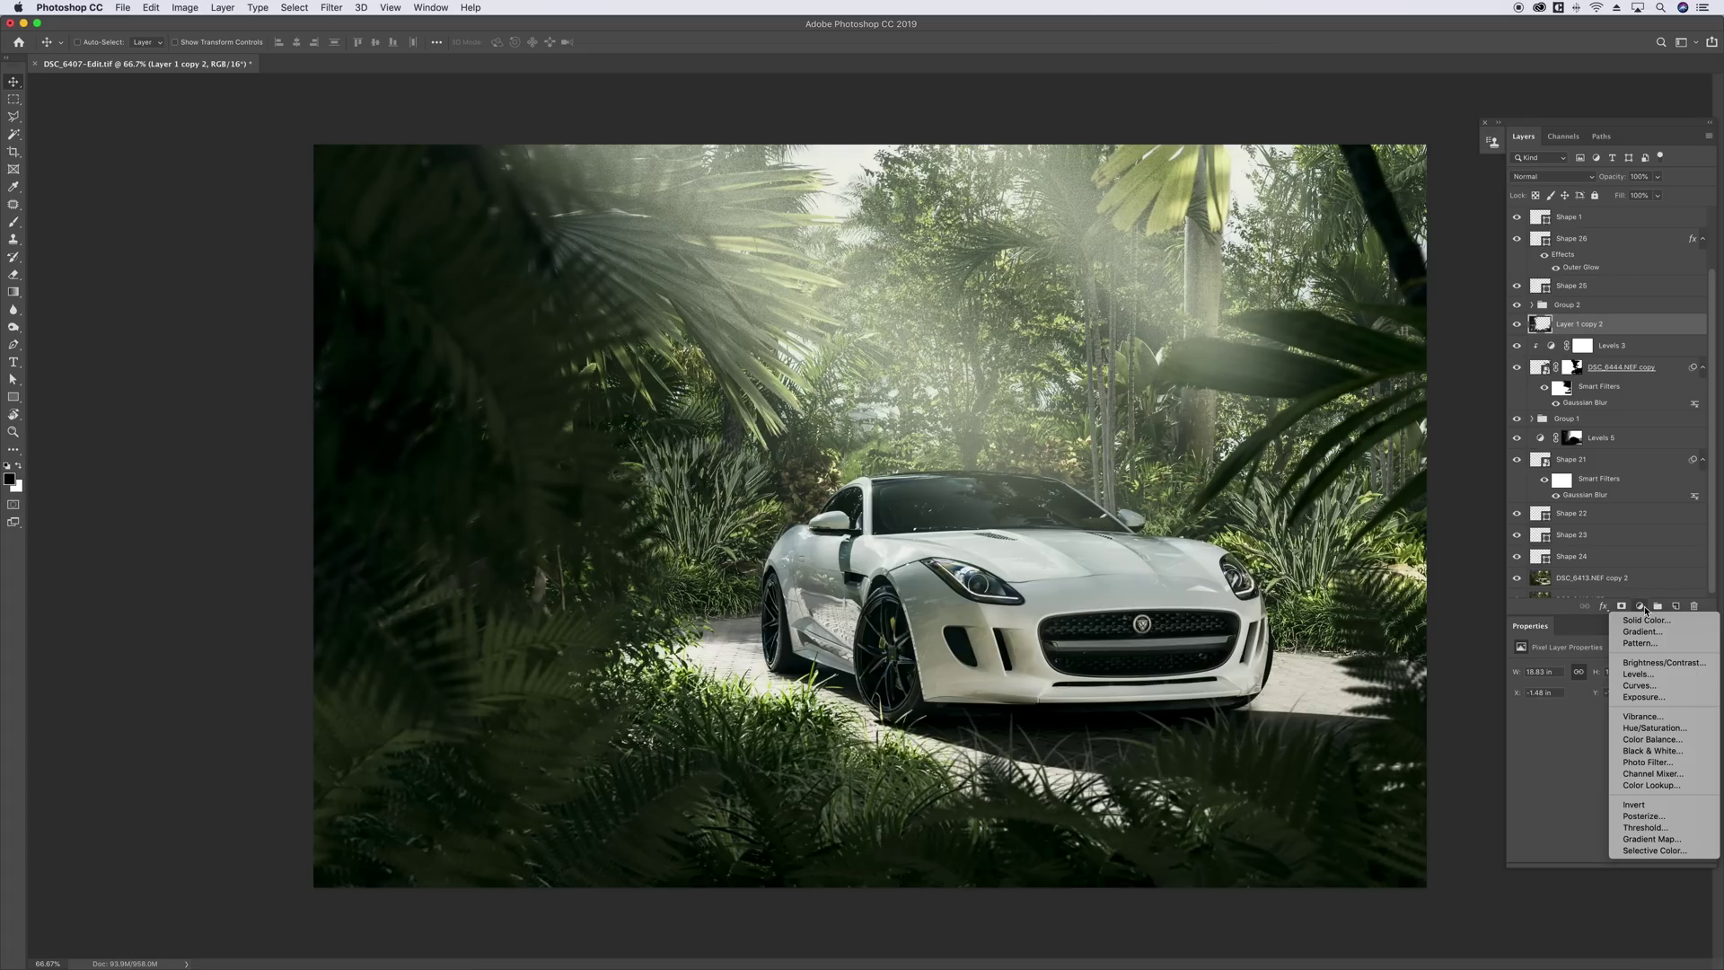
pyautogui.click(1643, 674)
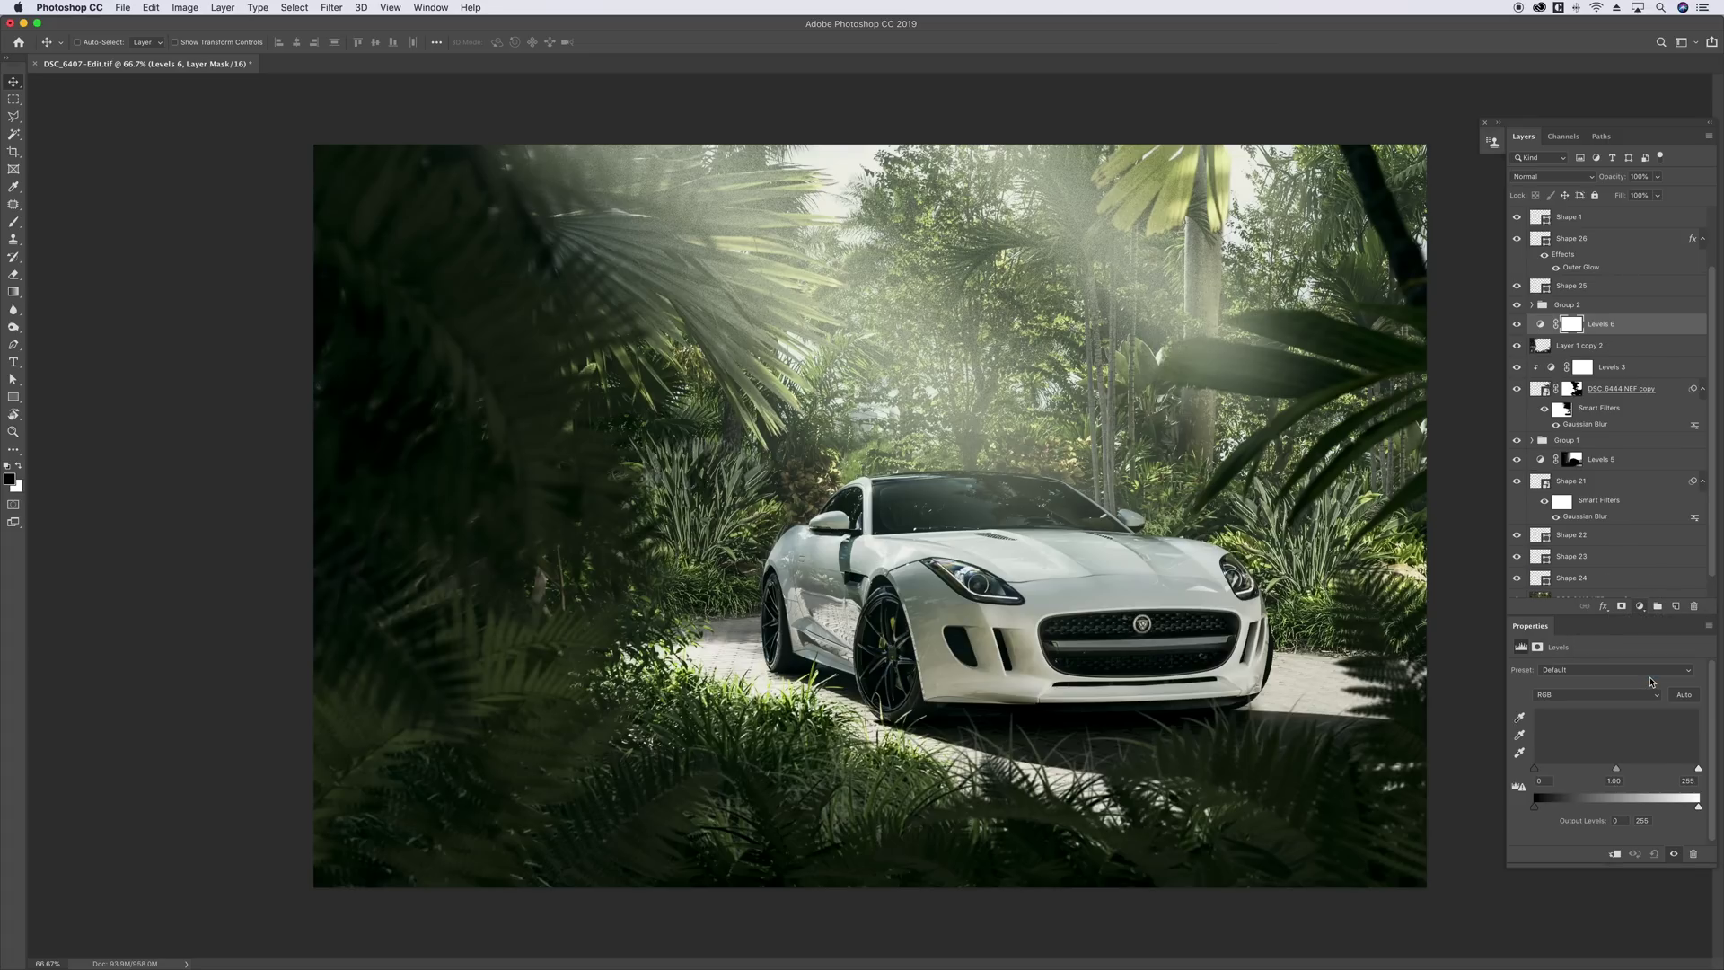
pyautogui.rightClick(1645, 329)
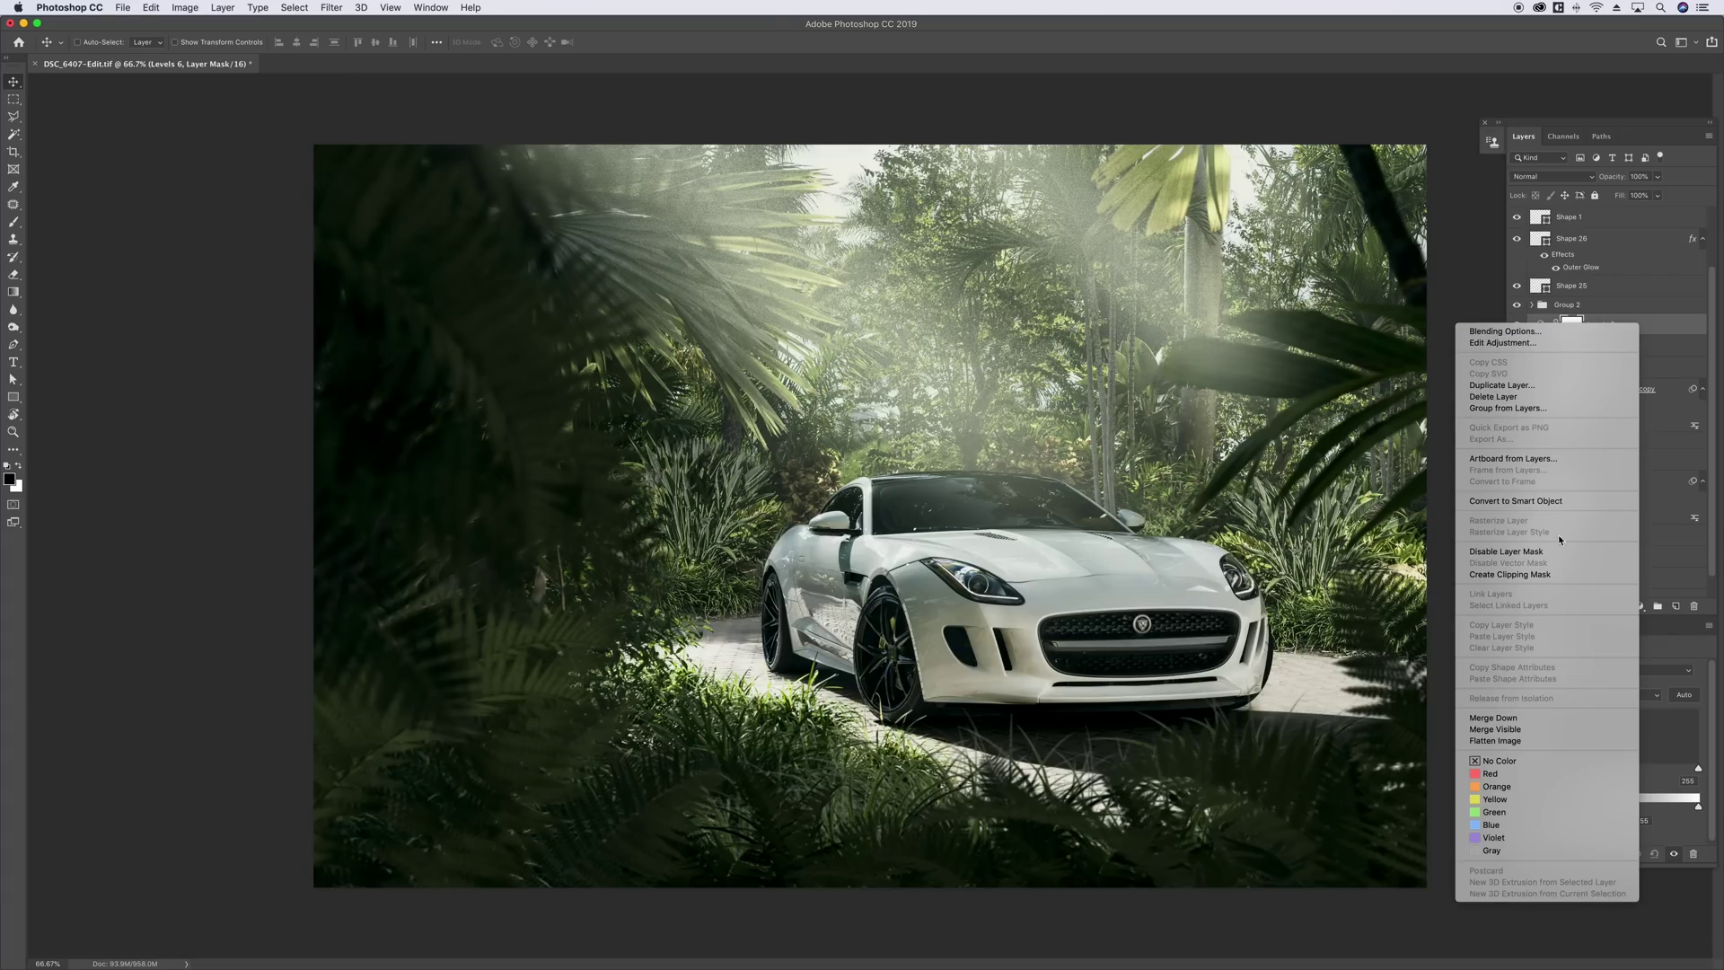
pyautogui.click(1526, 574)
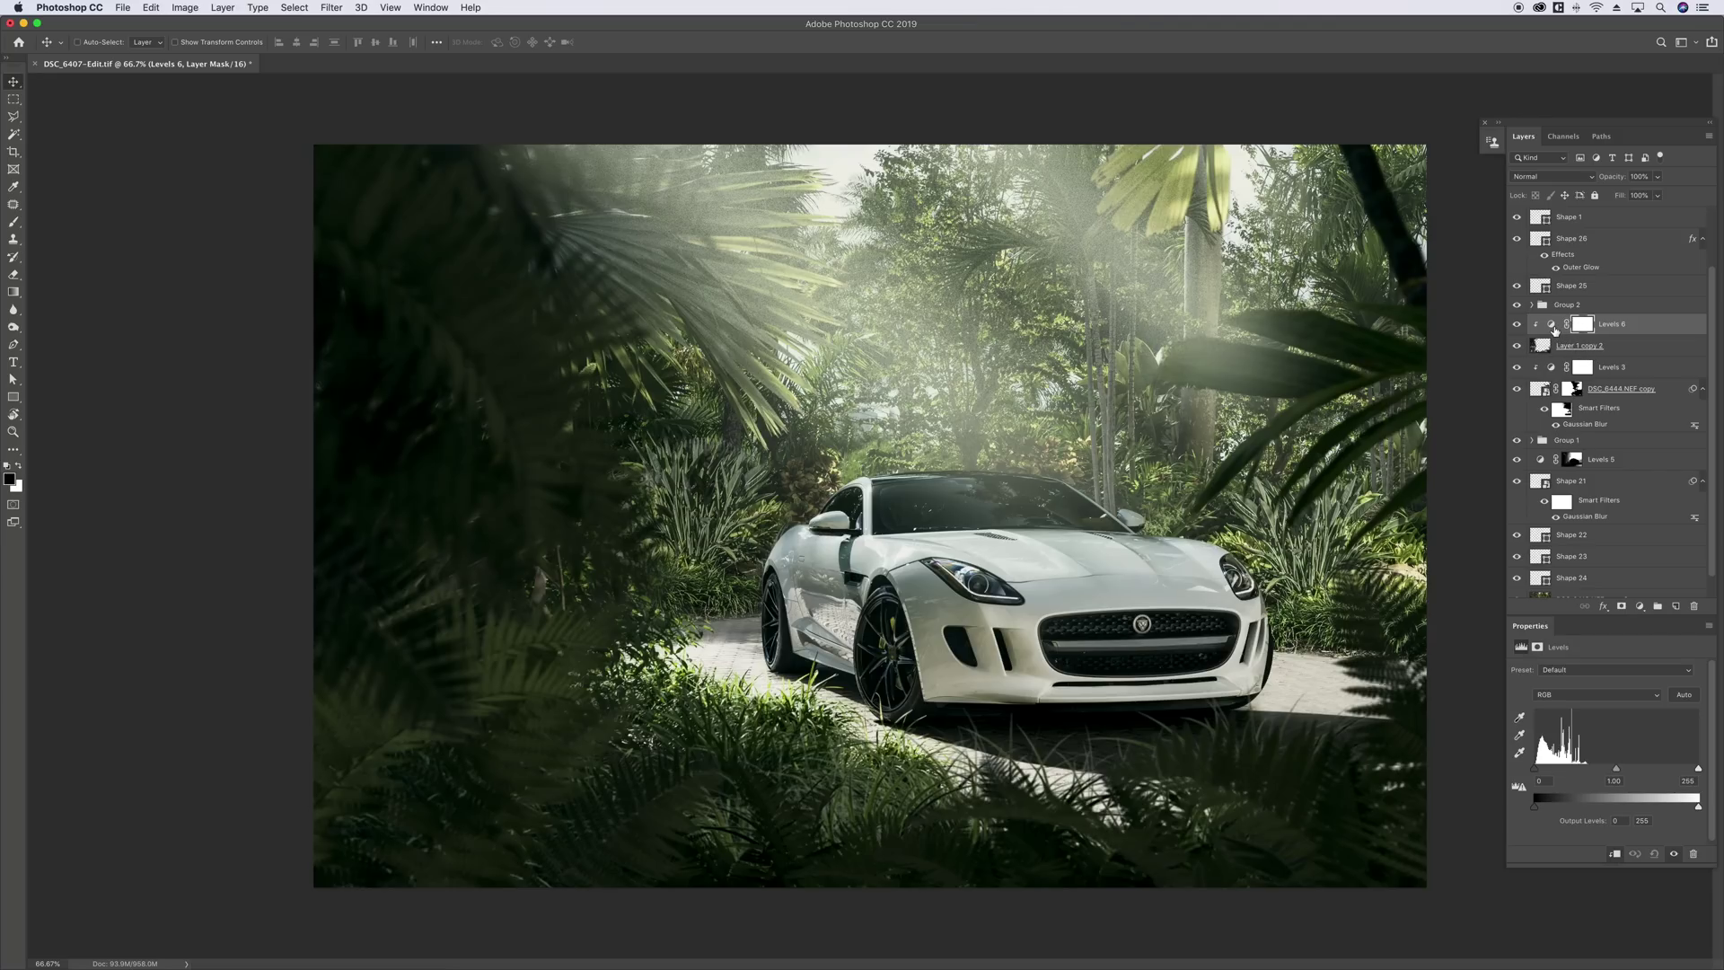
# - Darken the foreground foliage by setting the clipped Levels 6 adjustment's midtone input level to 0.72
pyautogui.click(1550, 325)
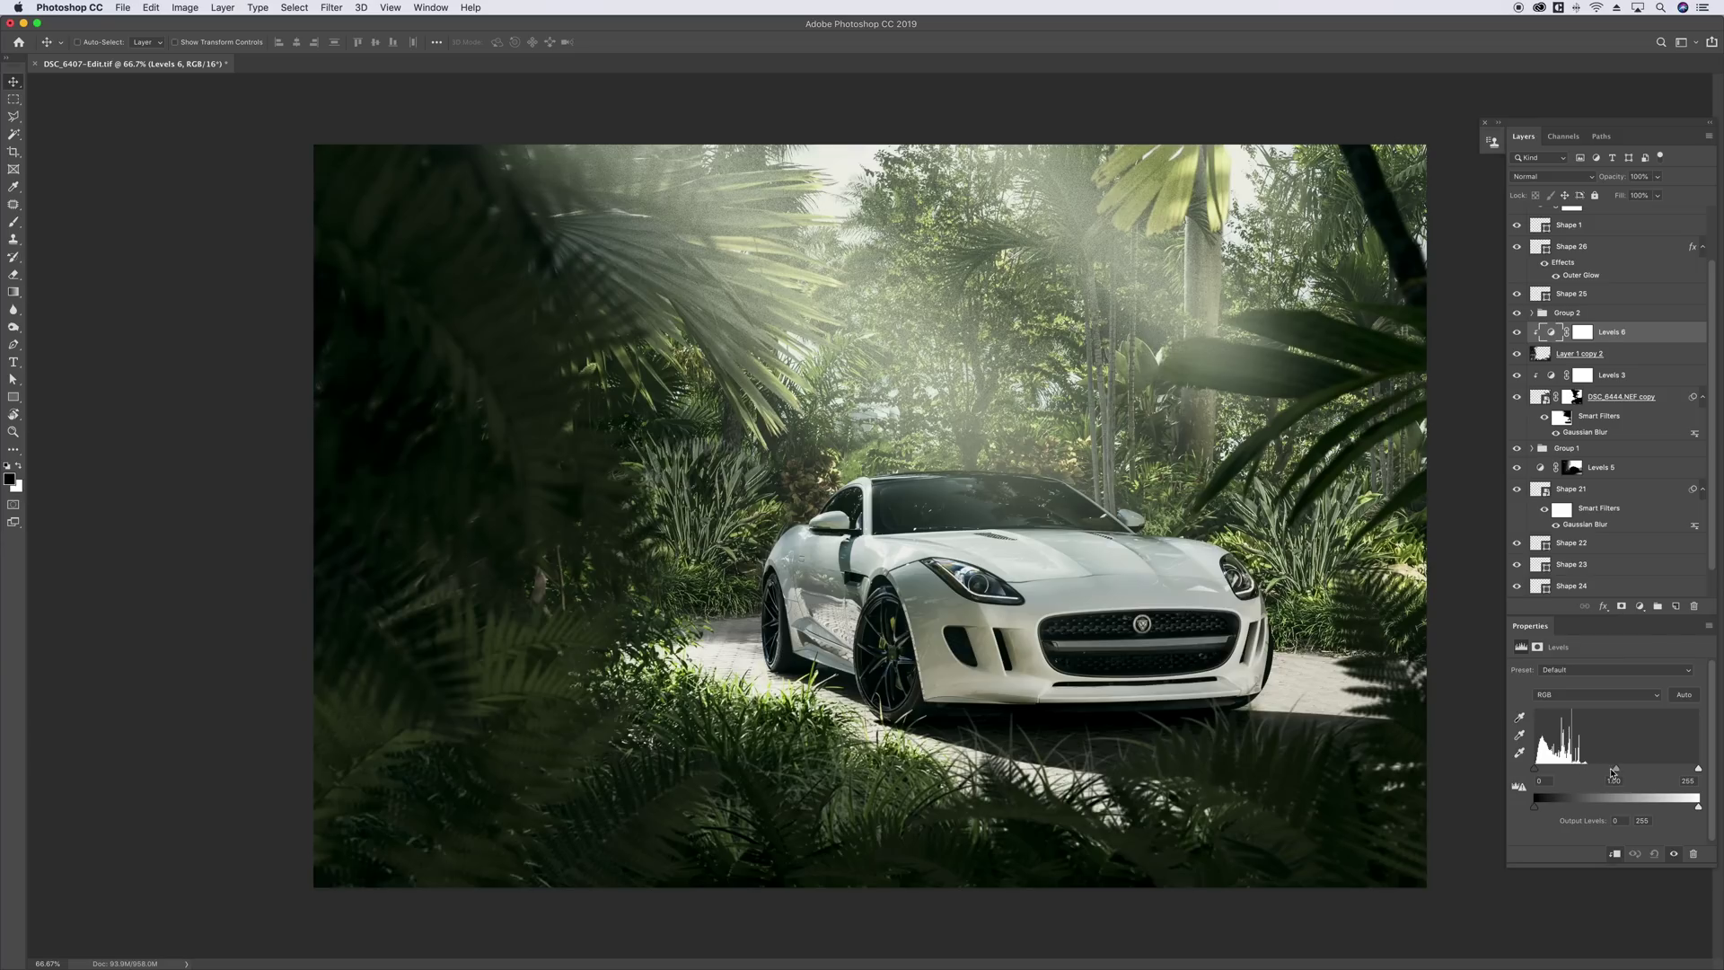
pyautogui.moveTo(1617, 773); pyautogui.dragTo(1635, 773)
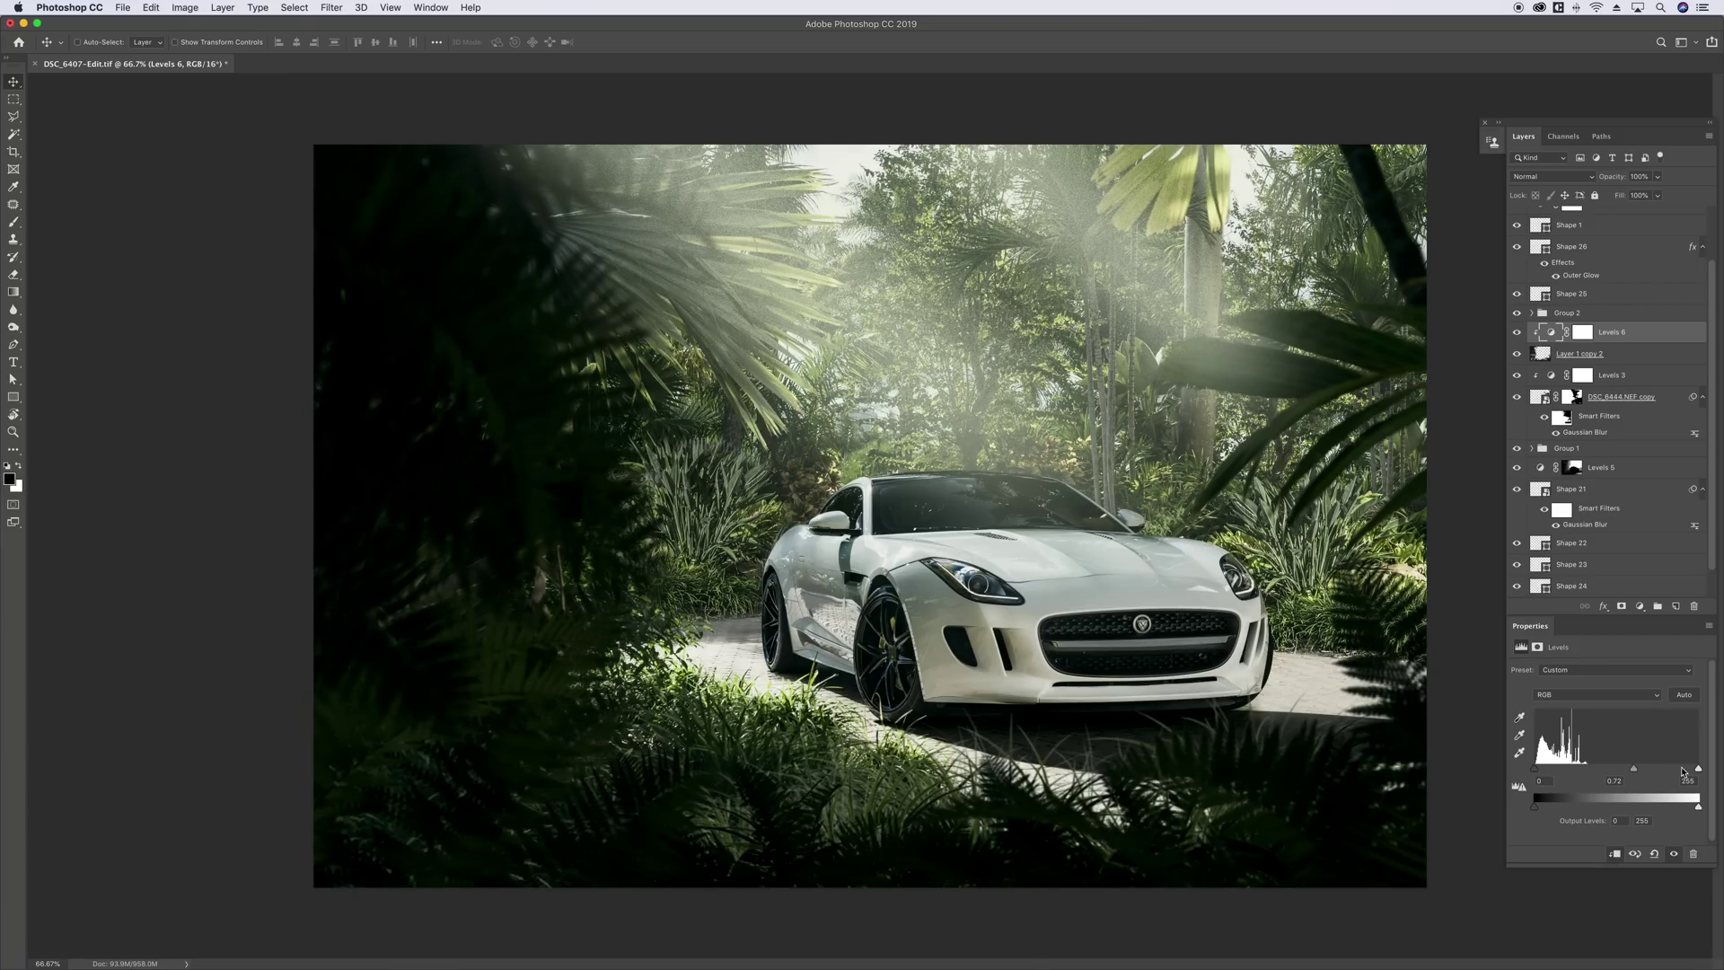
# - Raise the black output level and lower the white input level of the clipped Levels 6 adjustment, and compare the result with the adjustment hidden
pyautogui.moveTo(1535, 809); pyautogui.dragTo(1542, 811)
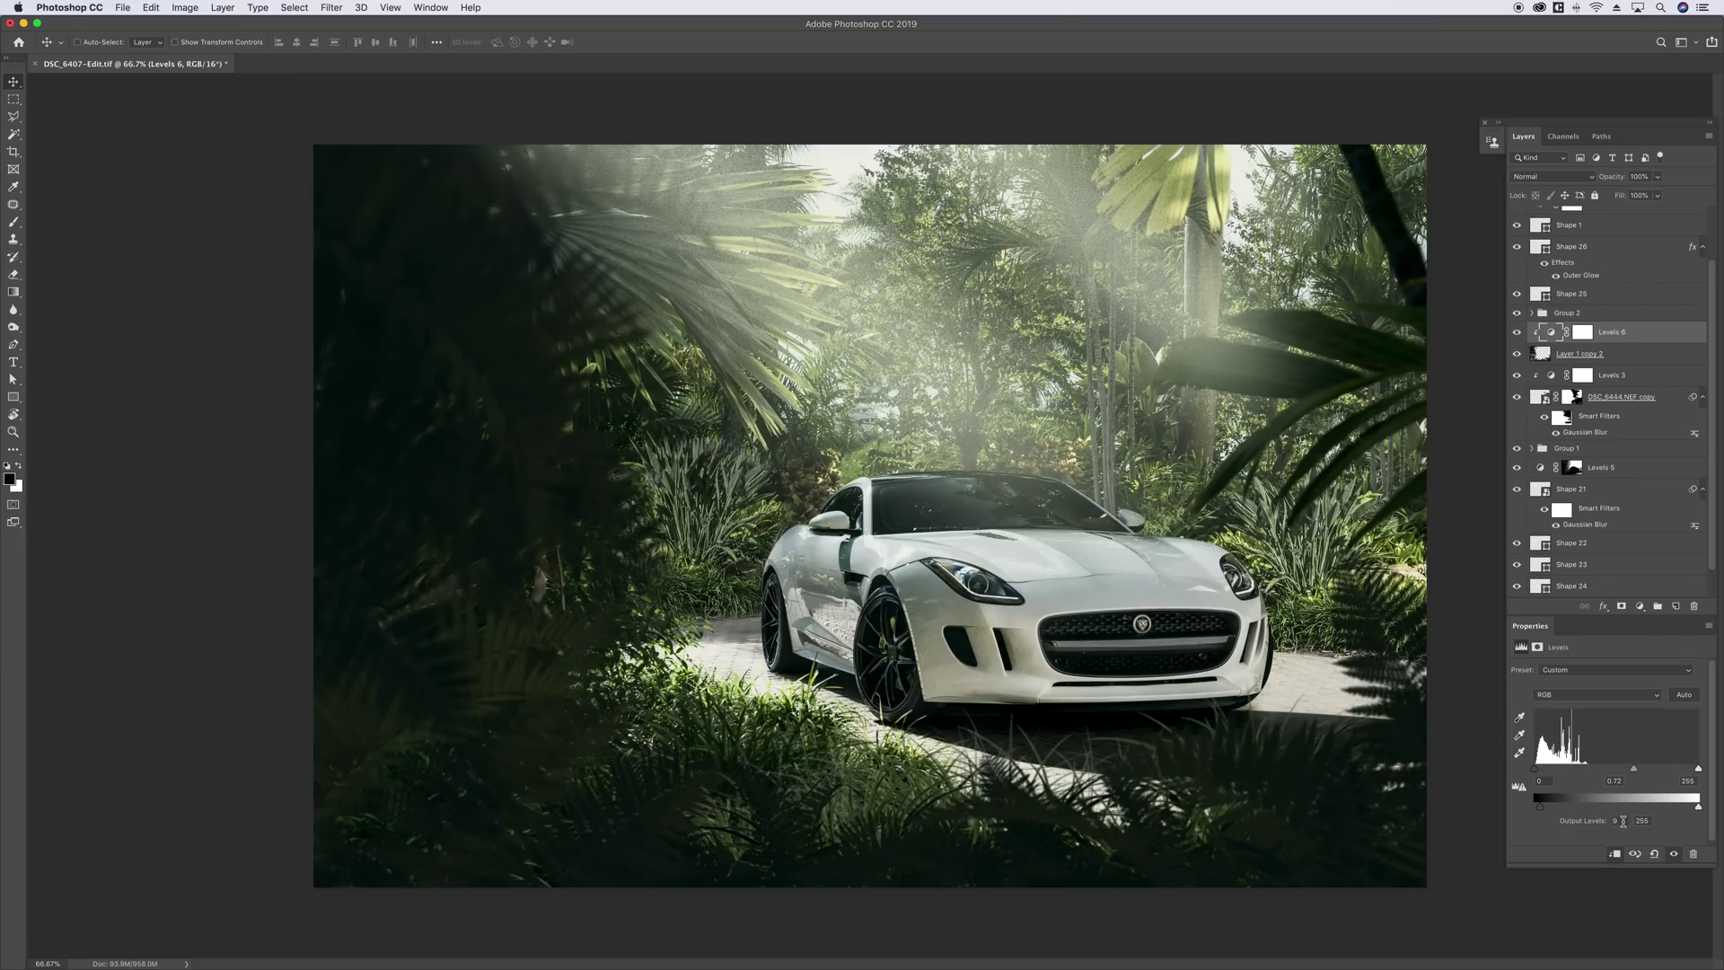
pyautogui.moveTo(1698, 769); pyautogui.dragTo(1688, 771)
pyautogui.click(1516, 332)
pyautogui.click(1516, 334)
pyautogui.click(1516, 334)
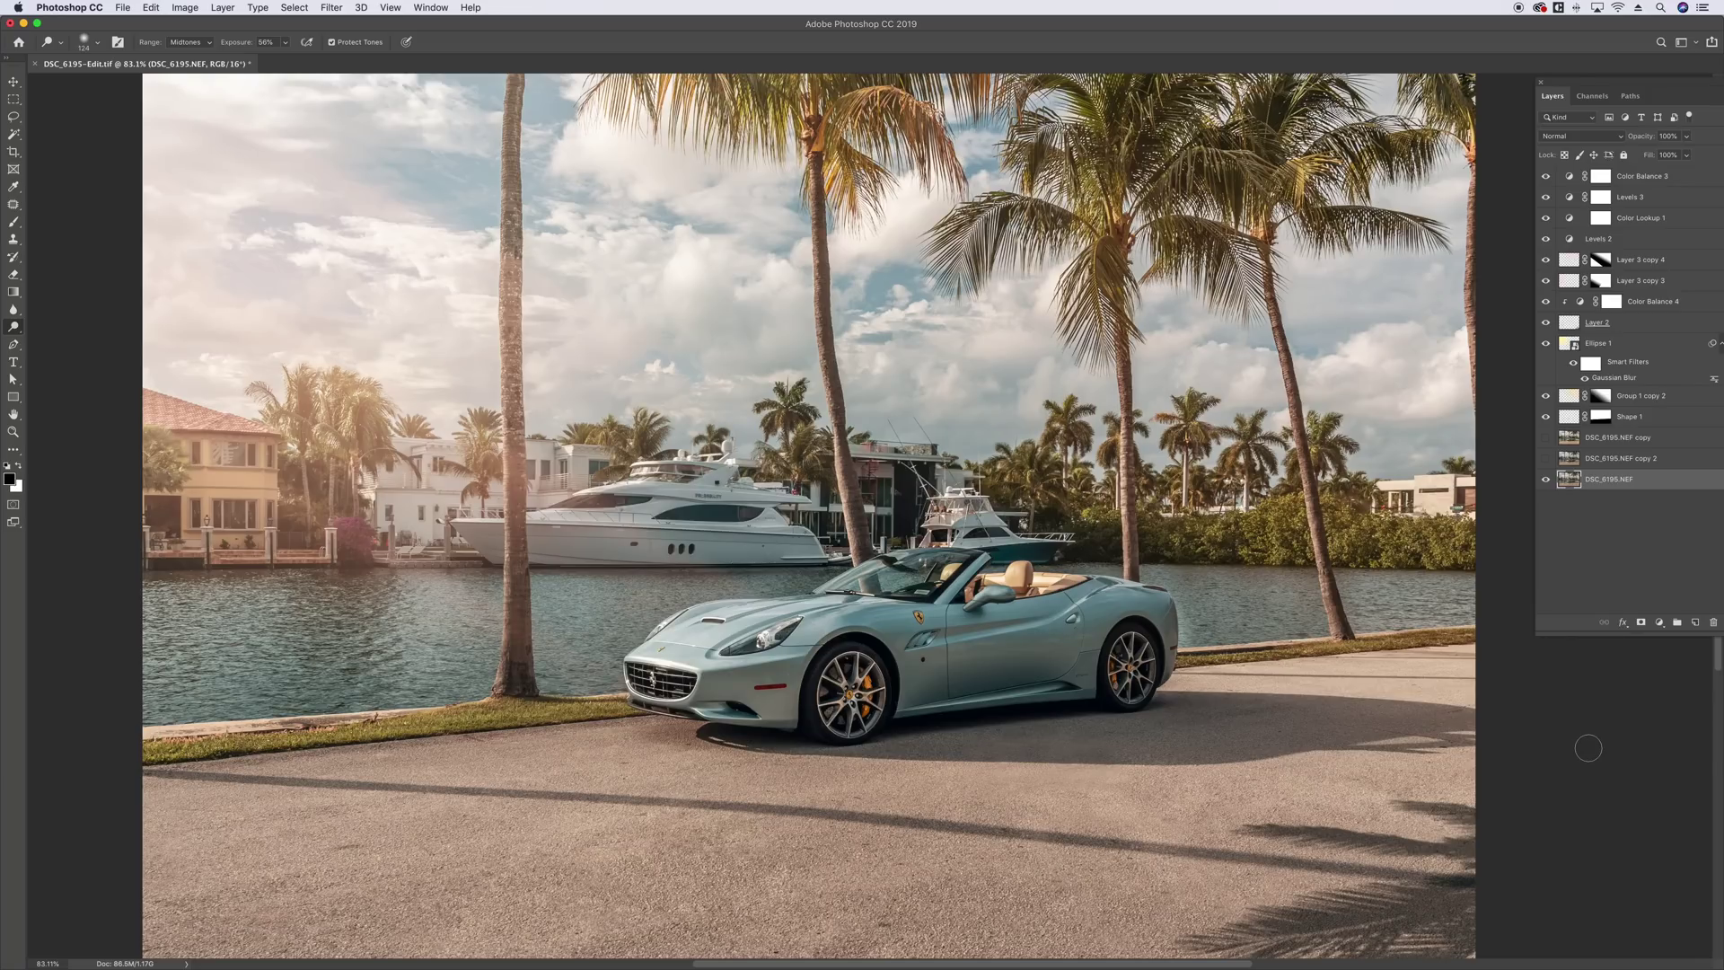
# - Activate the Burn tool and keep its tonal range on Shadows
pyautogui.click(13, 329)
pyautogui.click(45, 337)
pyautogui.click(195, 43)
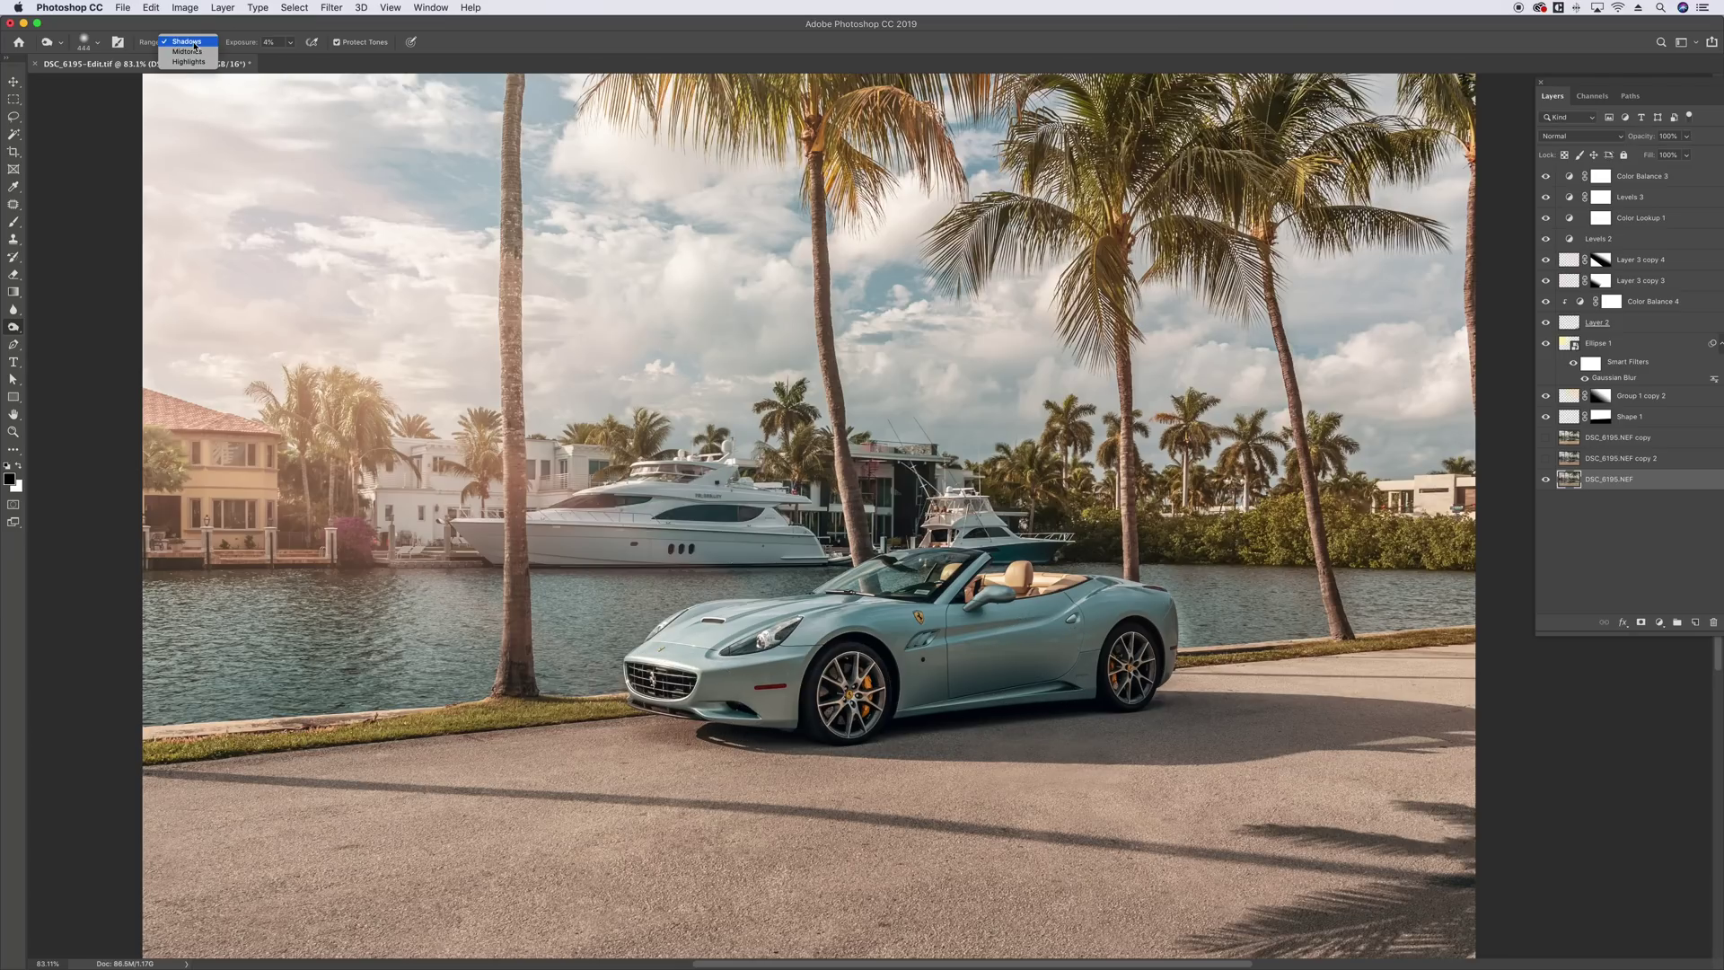
pyautogui.click(13, 341)
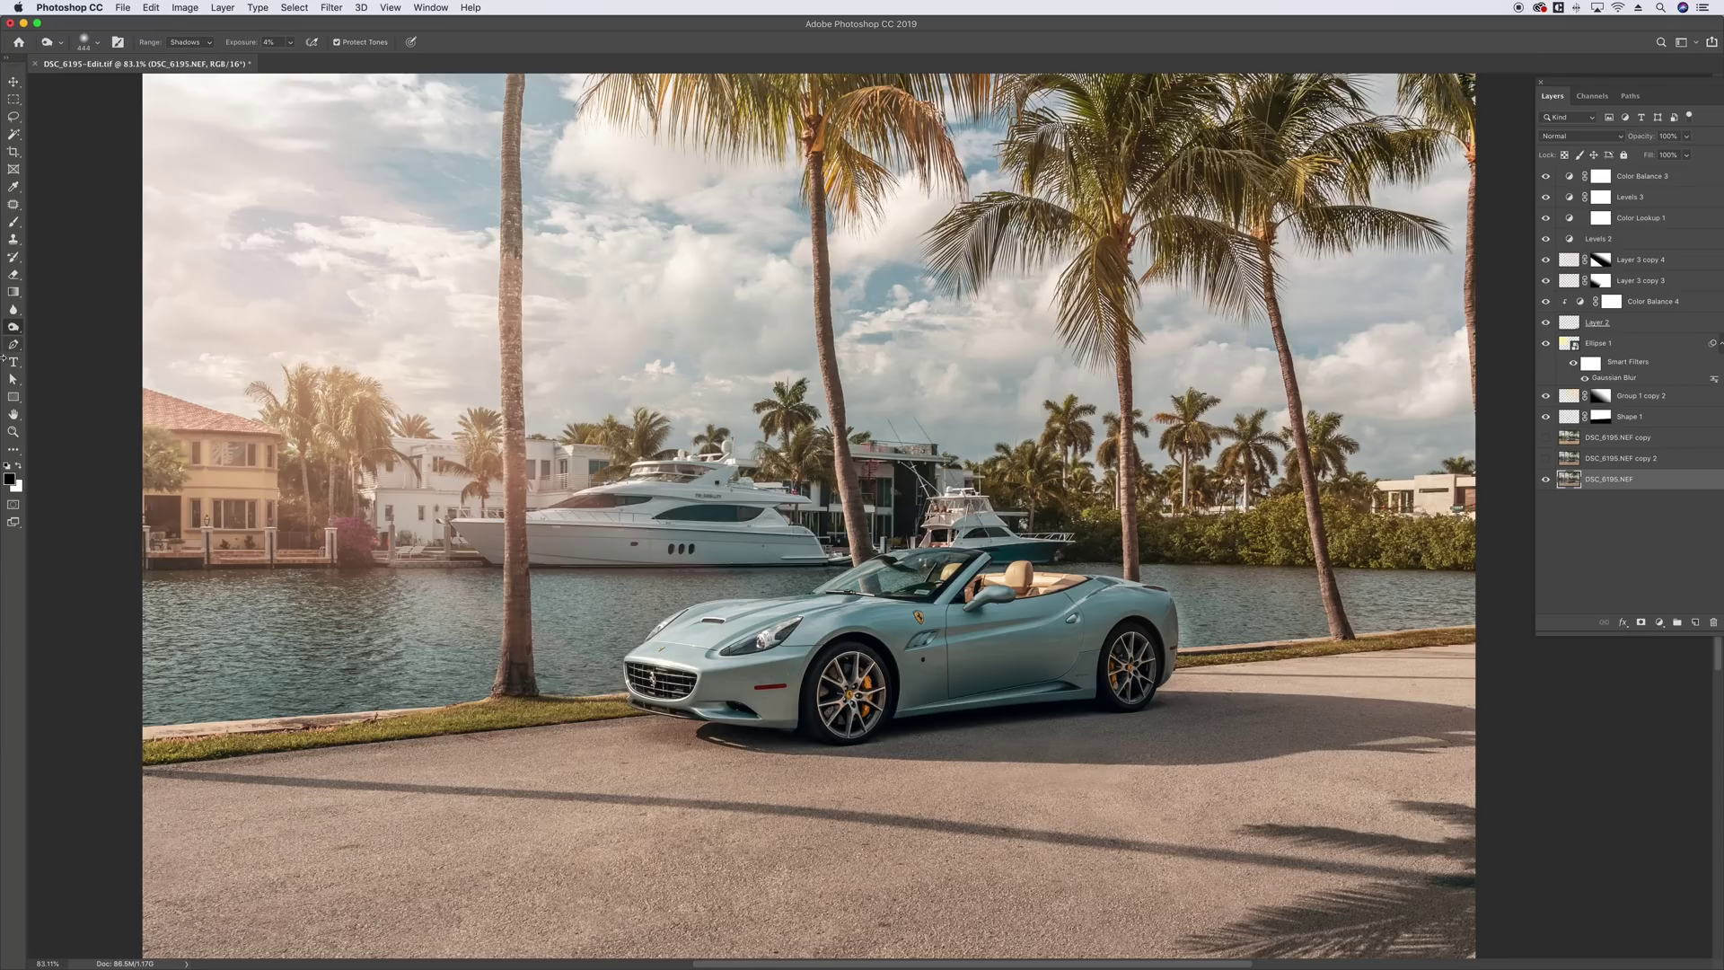
# - Switch to the Dodge tool, keep its range on Midtones, and set its exposure to 10%
pyautogui.rightClick(14, 329)
pyautogui.click(58, 325)
pyautogui.click(203, 38)
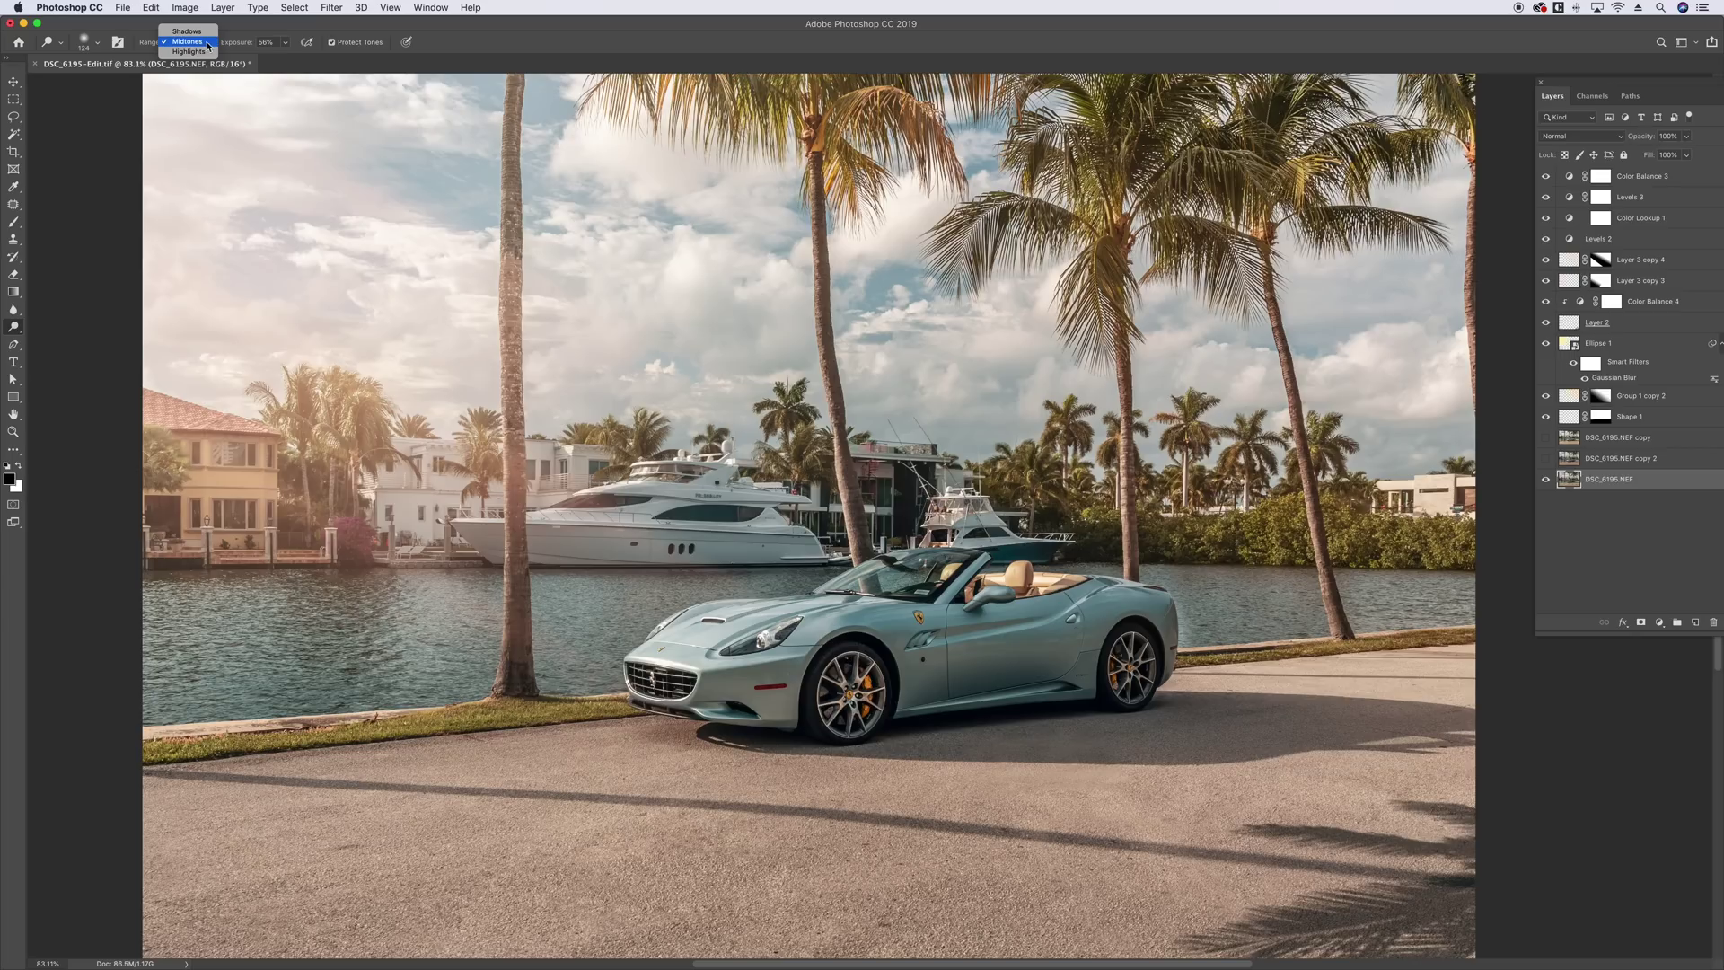
pyautogui.click(198, 43)
pyautogui.scroll(-2, 43, 304)
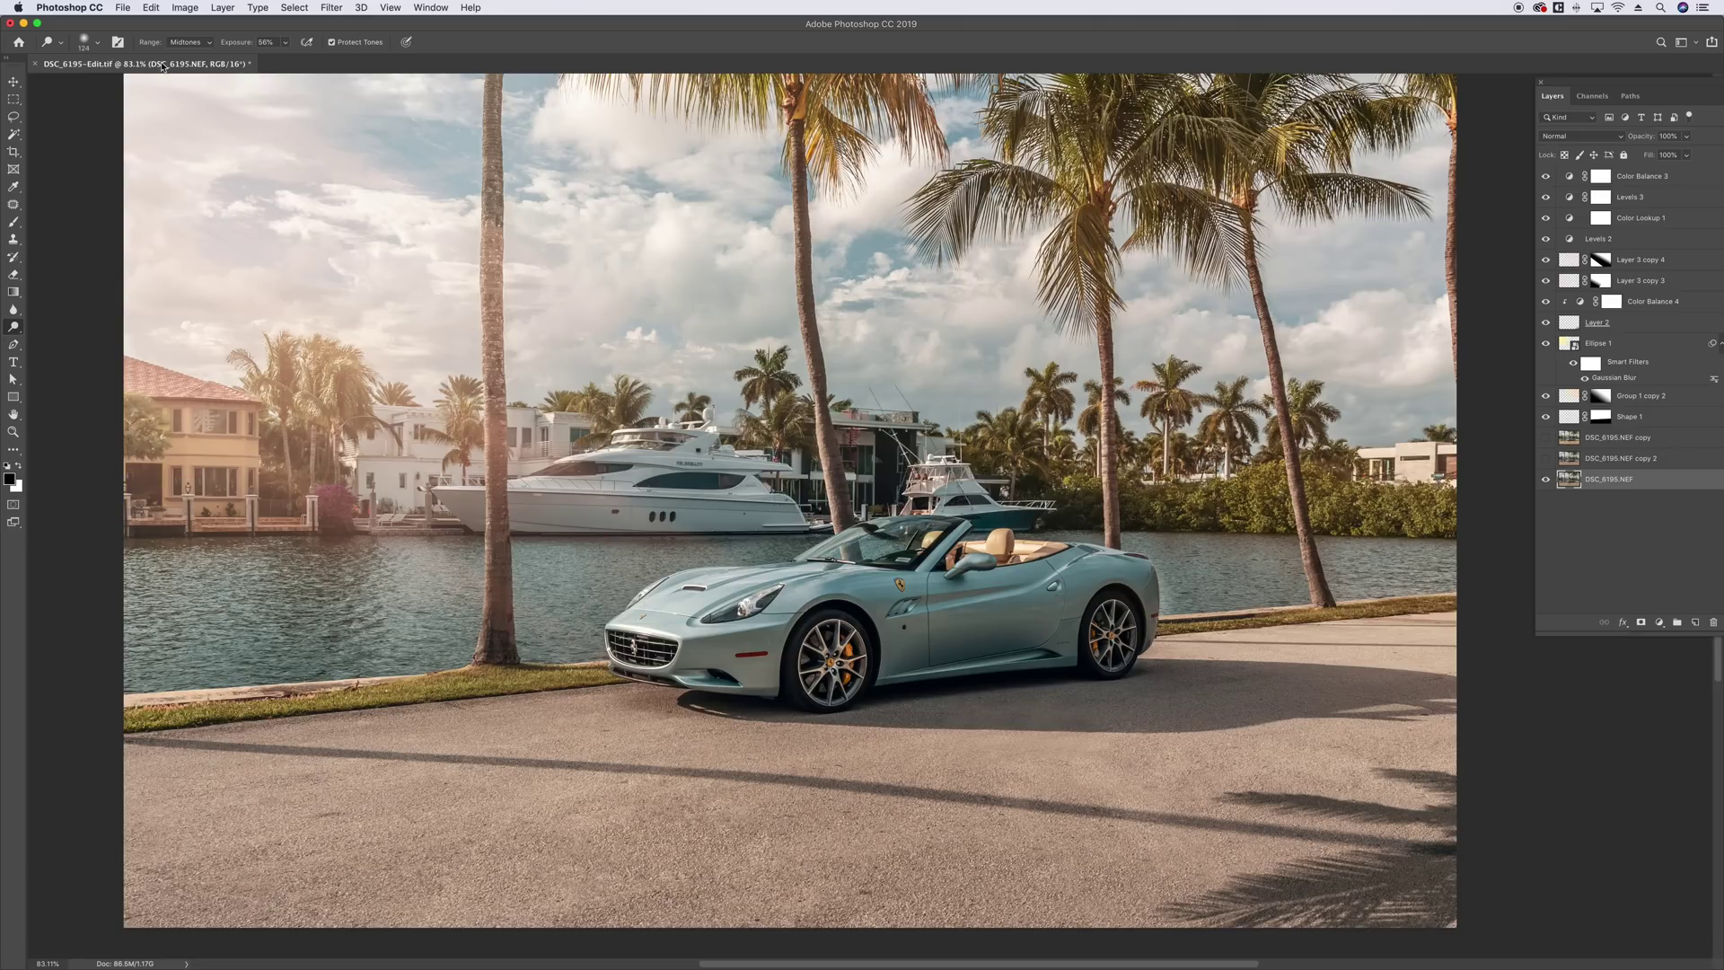
pyautogui.click(285, 42)
pyautogui.moveTo(276, 61); pyautogui.dragTo(257, 62)
pyautogui.click(10, 333)
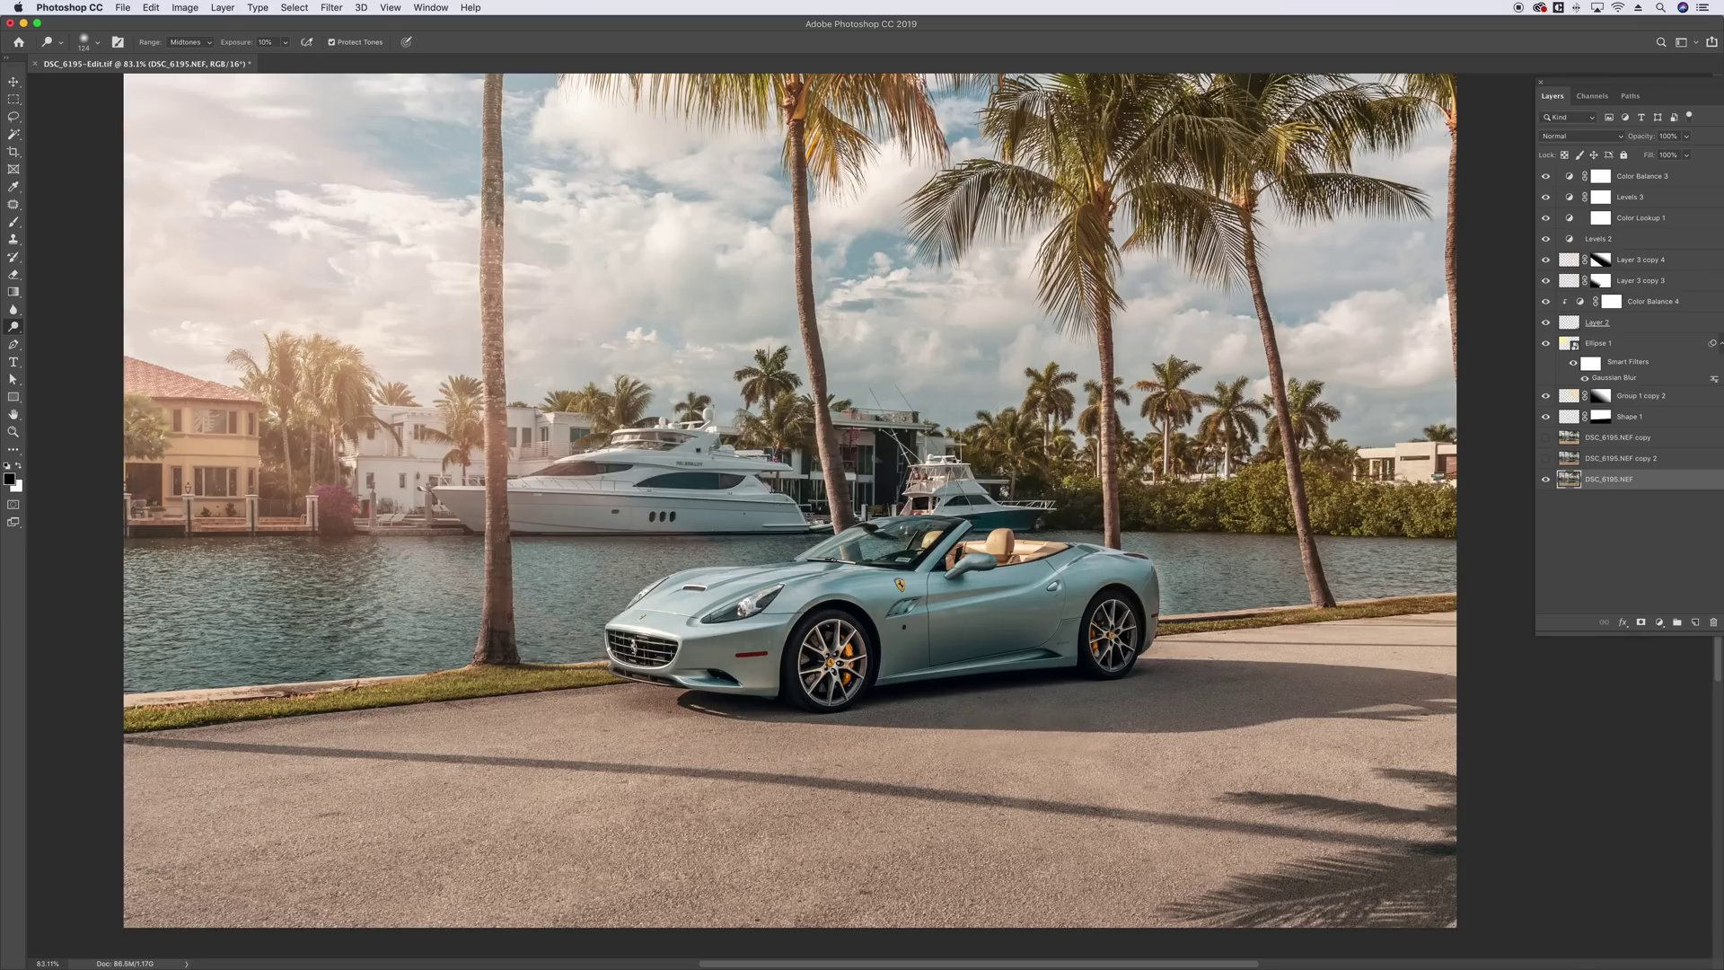
pyautogui.scroll(-1, 987, 593)
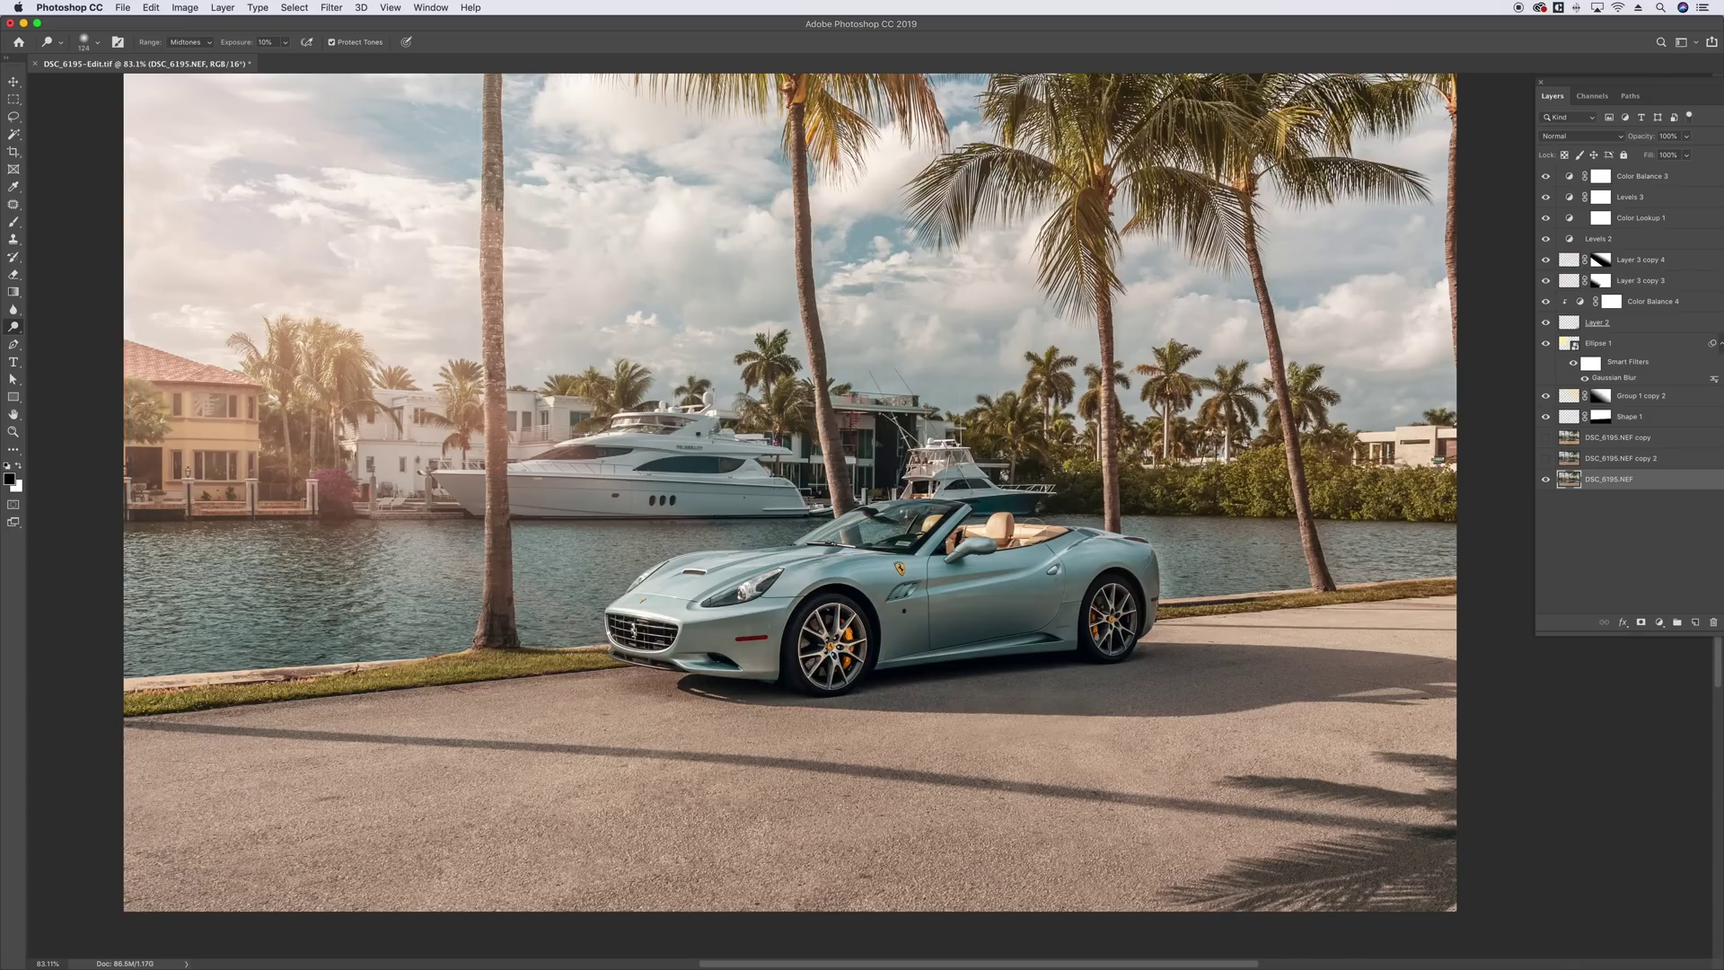
# - Try dodging the front of the convertible with the range set to Highlights, and undo the strokes
pyautogui.click(188, 42)
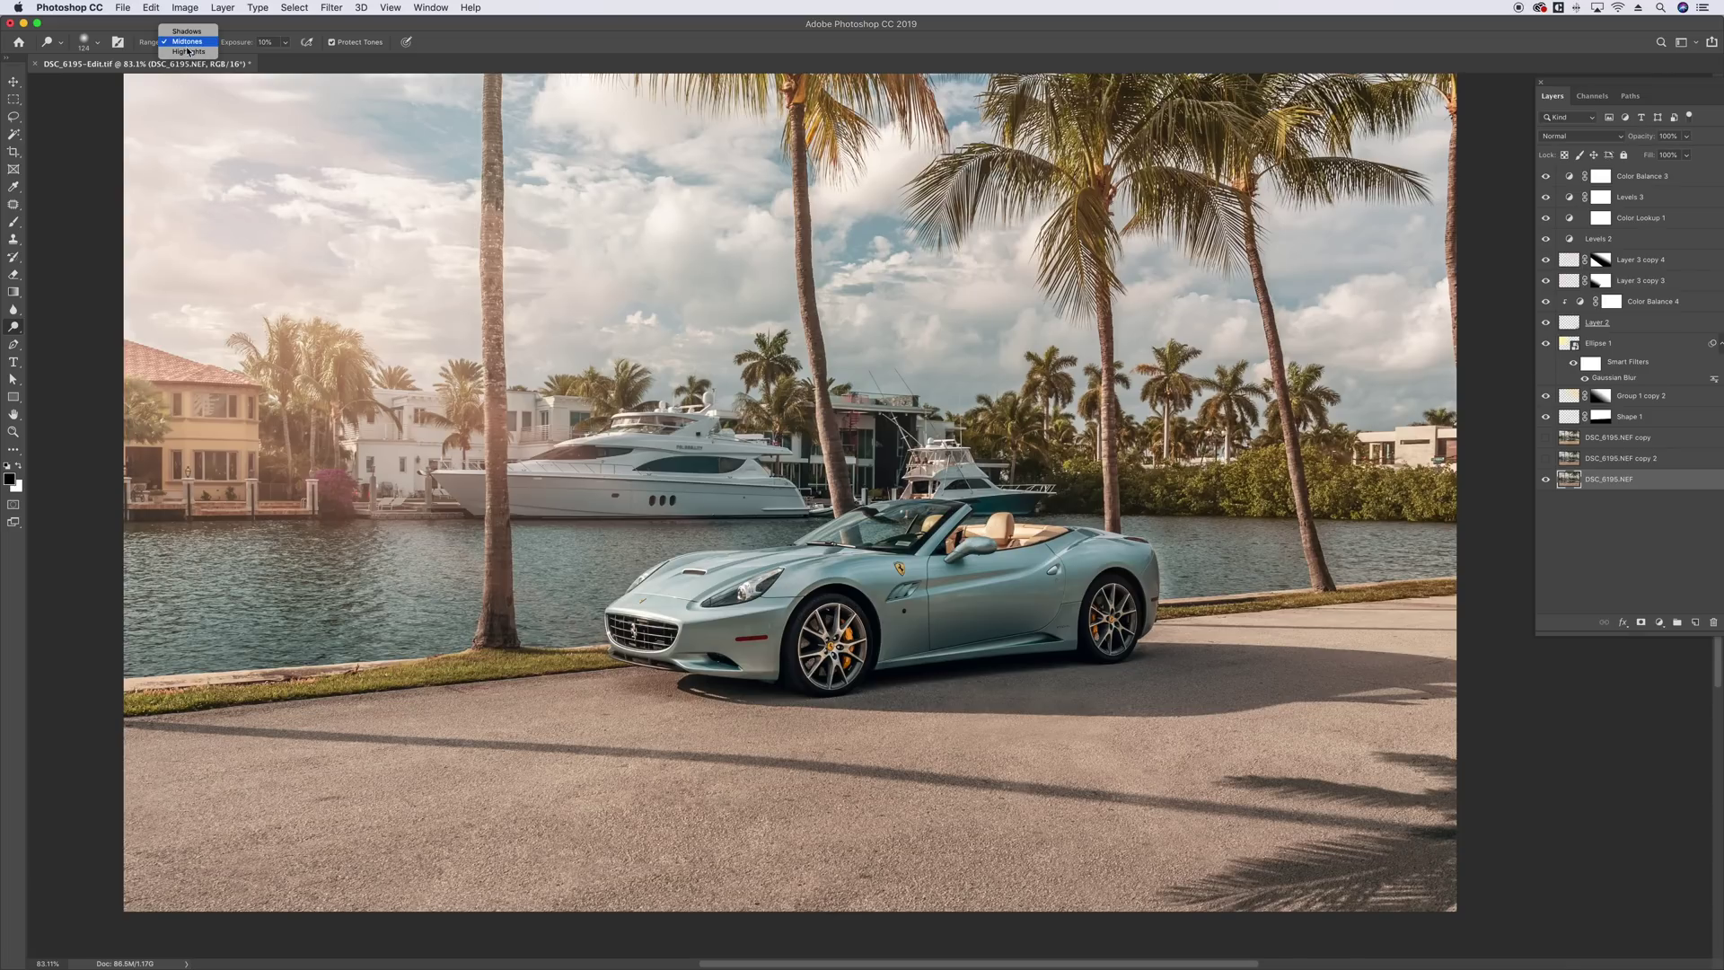
pyautogui.click(187, 51)
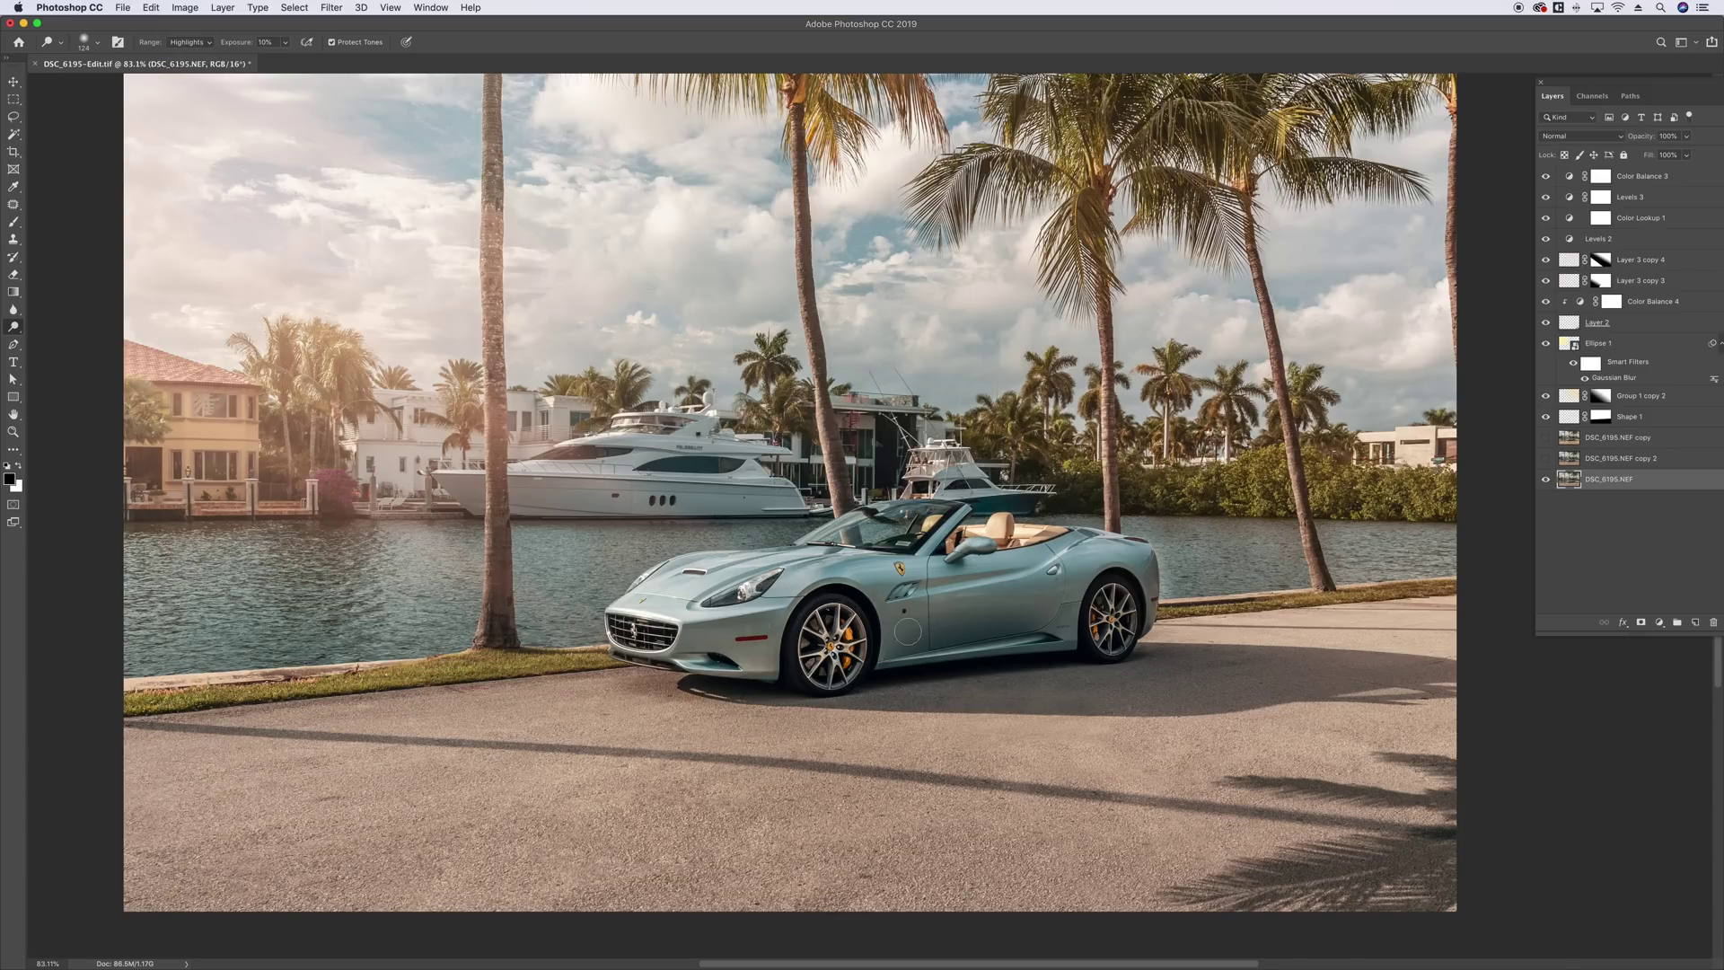
pyautogui.moveTo(630, 607); pyautogui.dragTo(701, 611)
pyautogui.press('super+z')
pyautogui.press('super+z')
# - Set the Dodge range to Shadows, and use the Burn tool with a smaller brush on the ground shadow below the car
pyautogui.click(204, 42)
pyautogui.click(185, 18)
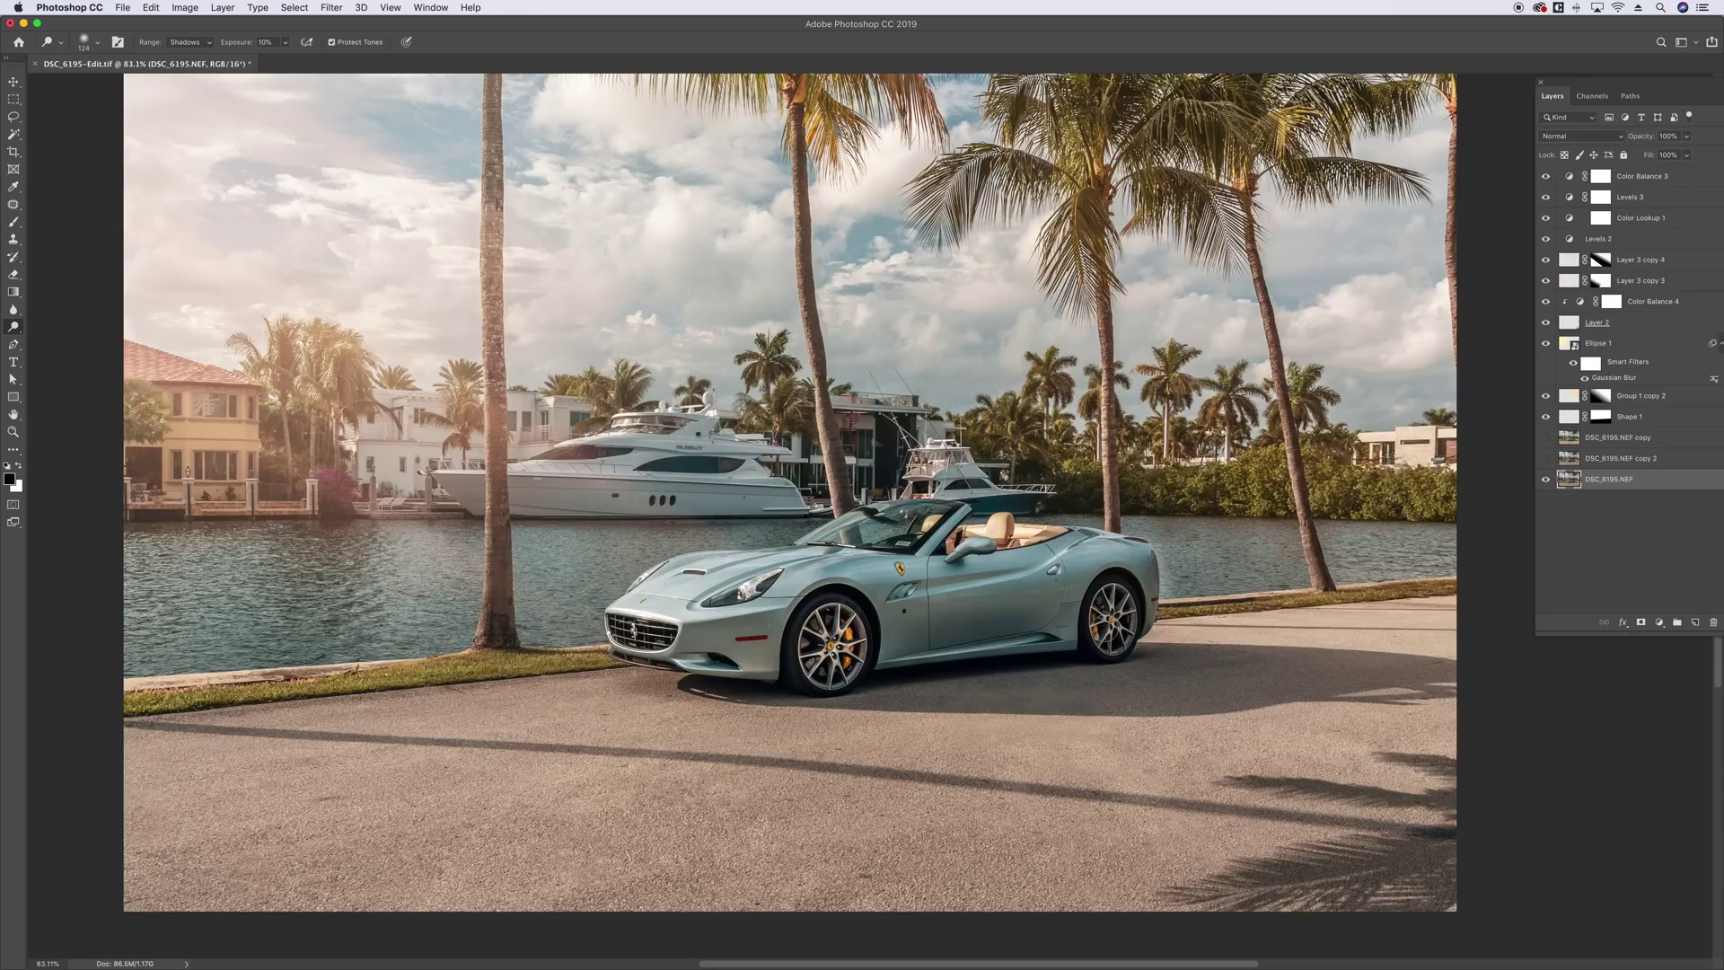
pyautogui.rightClick(14, 335)
pyautogui.click(63, 341)
pyautogui.rightClick(1155, 357)
pyautogui.moveTo(1293, 388); pyautogui.dragTo(1280, 390)
pyautogui.click(955, 695)
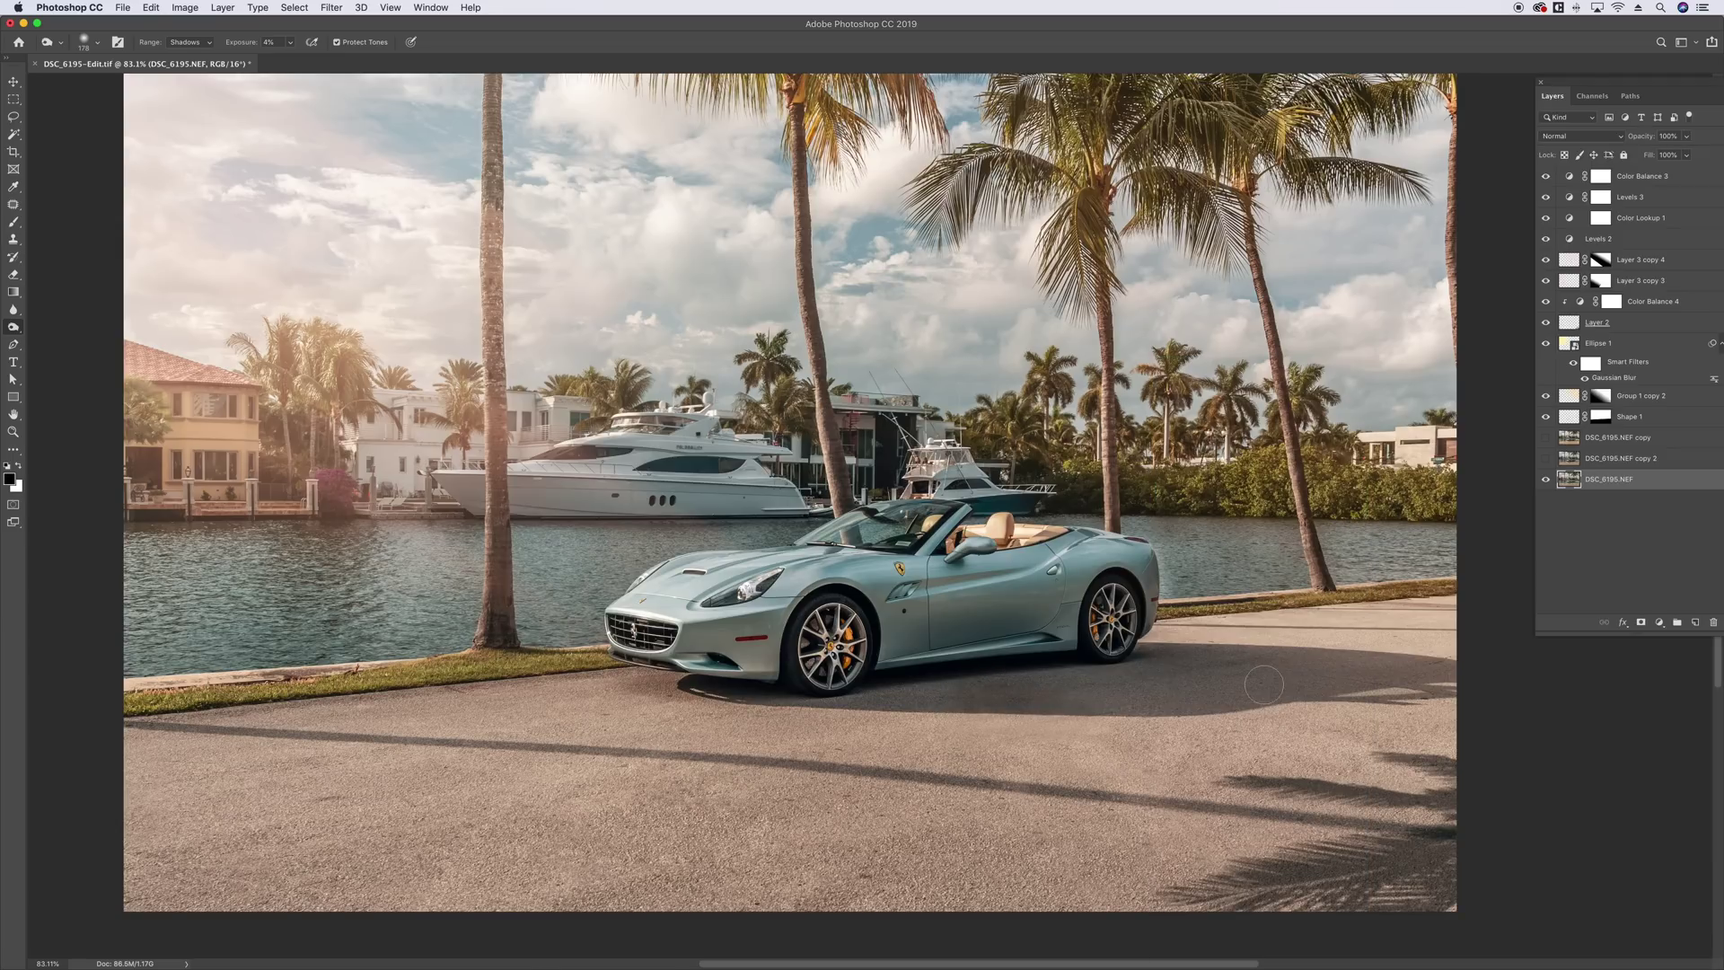
# - Enlarge the Burn brush, try a broad stroke along the car's ground shadow, and undo it
pyautogui.rightClick(1058, 677)
pyautogui.moveTo(1181, 388); pyautogui.dragTo(1188, 388)
pyautogui.click(987, 674)
pyautogui.moveTo(987, 674); pyautogui.dragTo(1400, 665)
pyautogui.press('super+z')
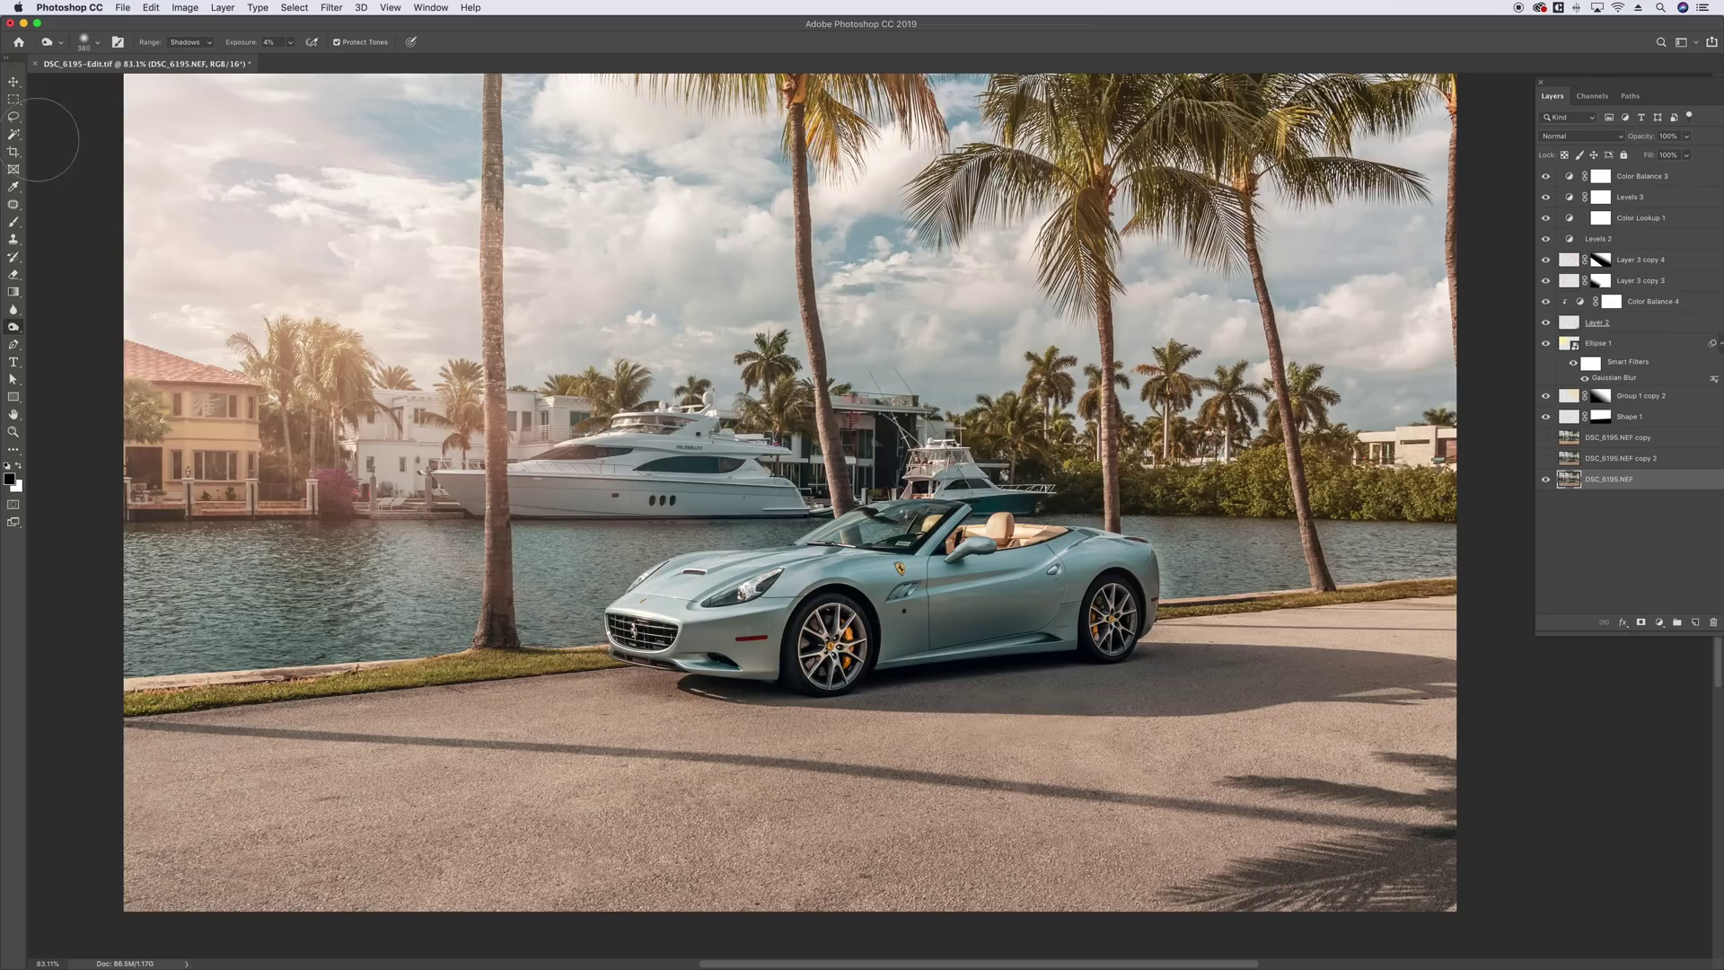
# - Lower the Burn tool's exposure and darken the ground shadow near the car's rear wheel
pyautogui.click(290, 43)
pyautogui.moveTo(291, 61); pyautogui.dragTo(289, 63)
pyautogui.click(1152, 664)
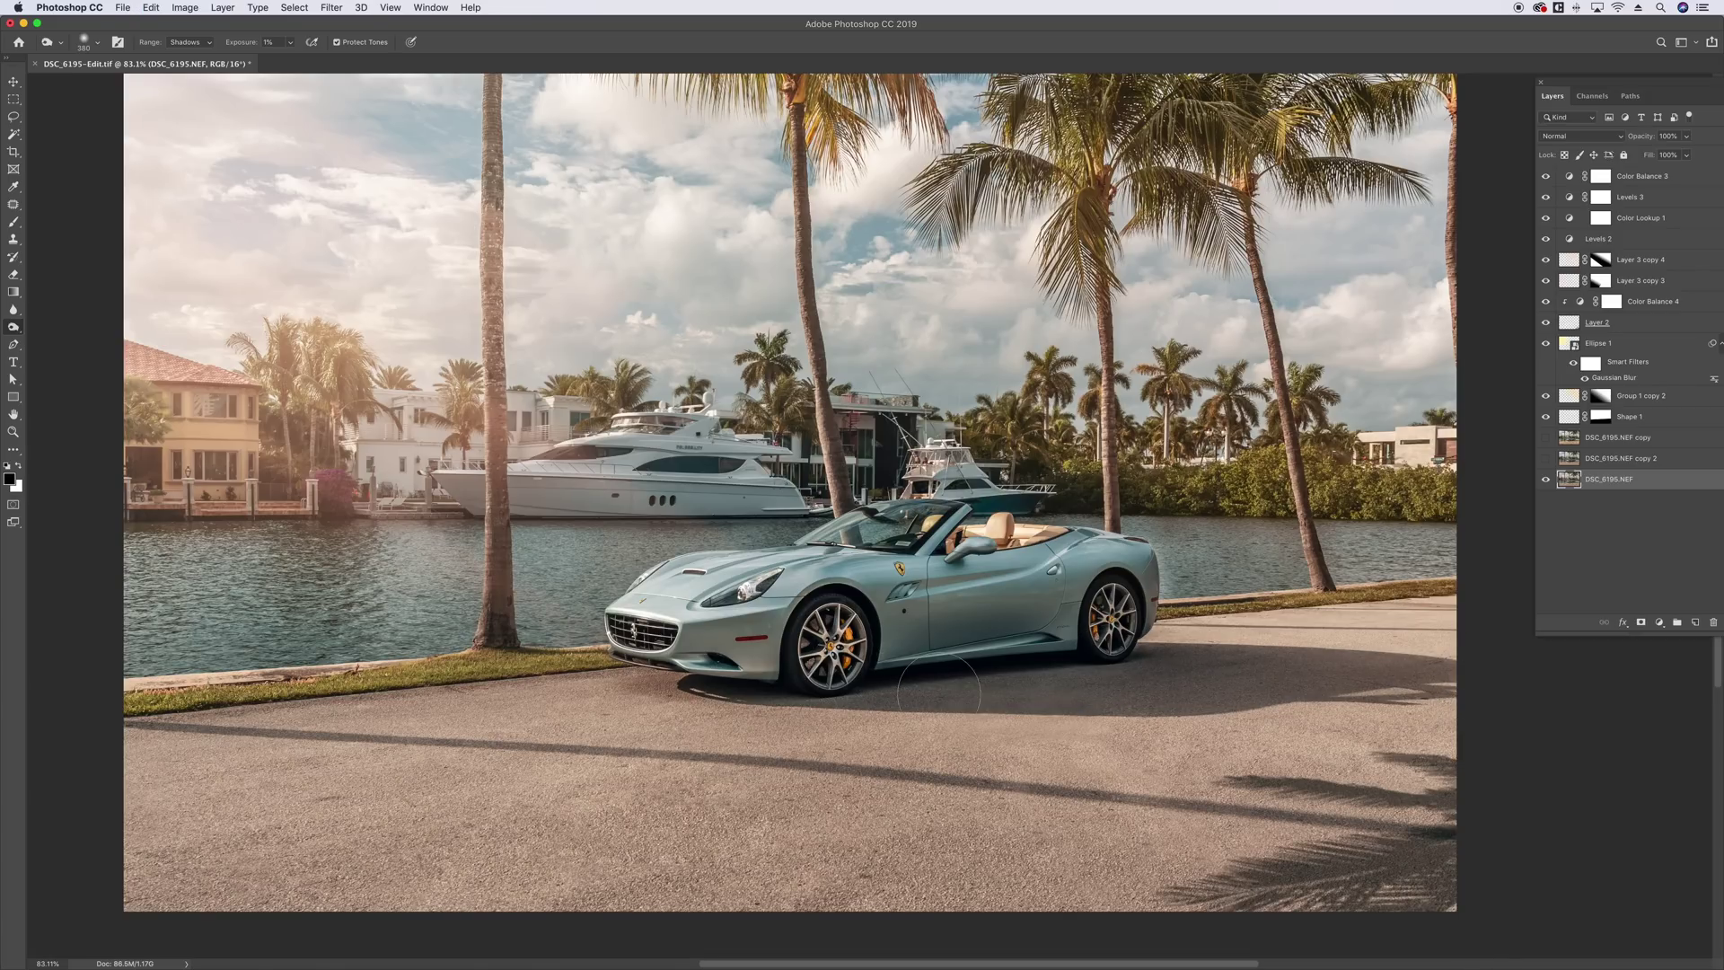
# - Keep the Burn tool active and switch on the visibility of the DSC_6195.NEF copy layer
pyautogui.click(14, 117)
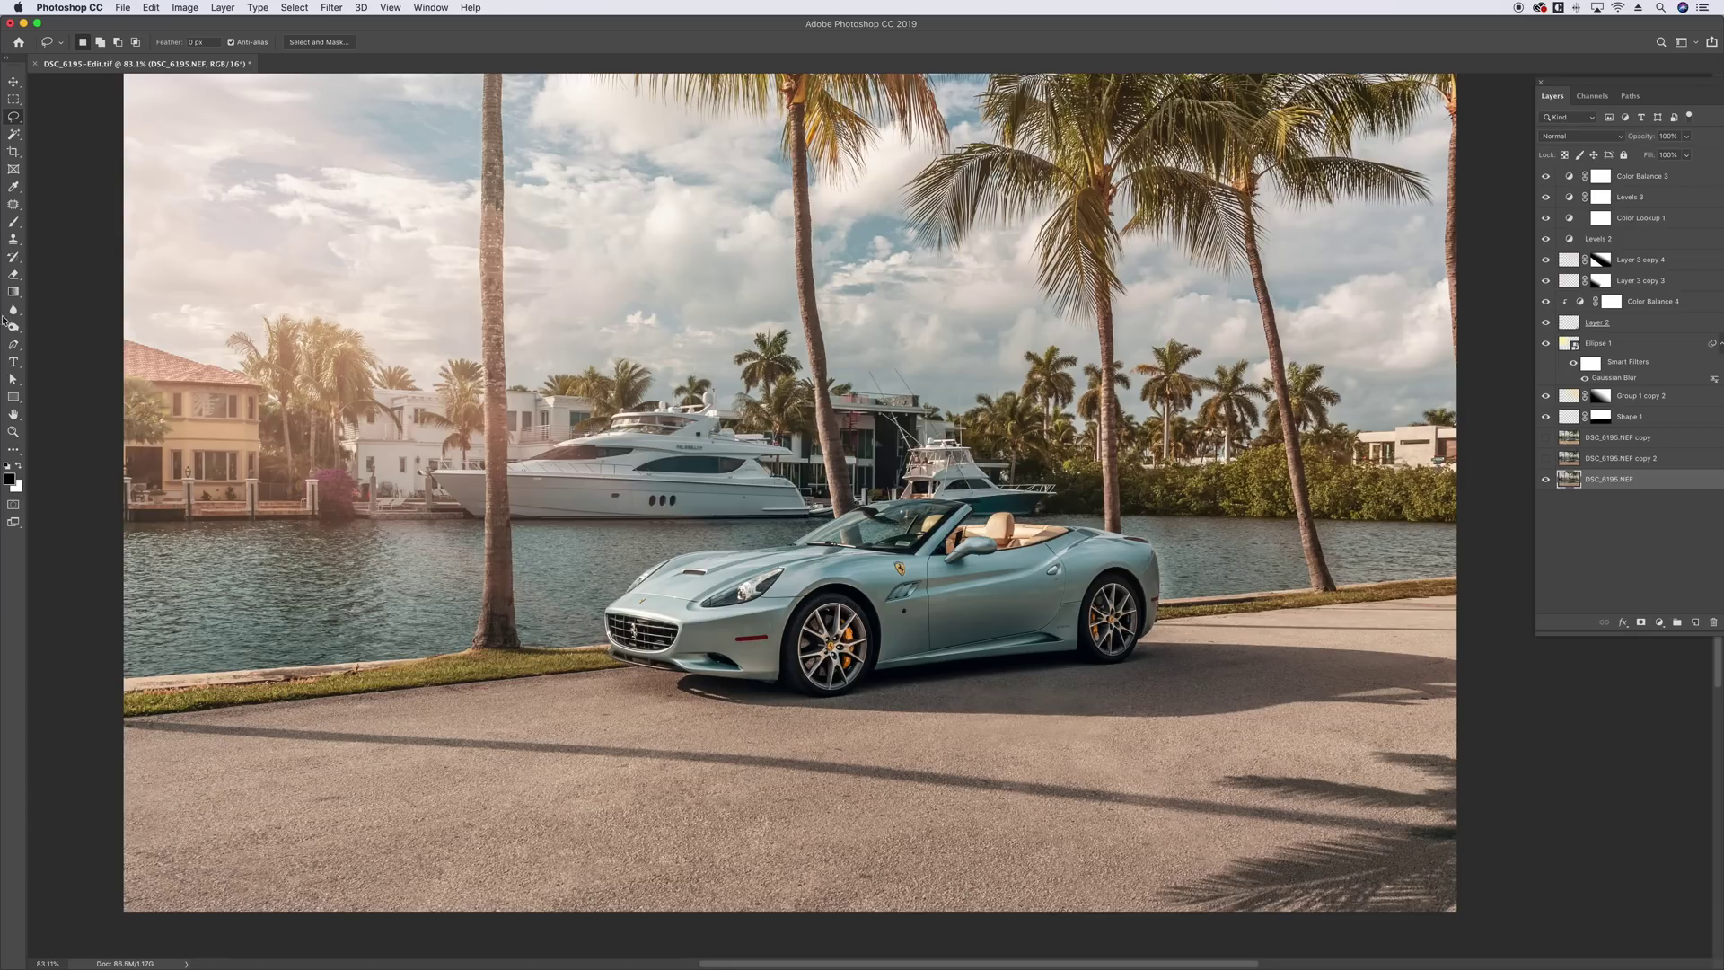
pyautogui.click(13, 328)
pyautogui.scroll(1, 1587, 872)
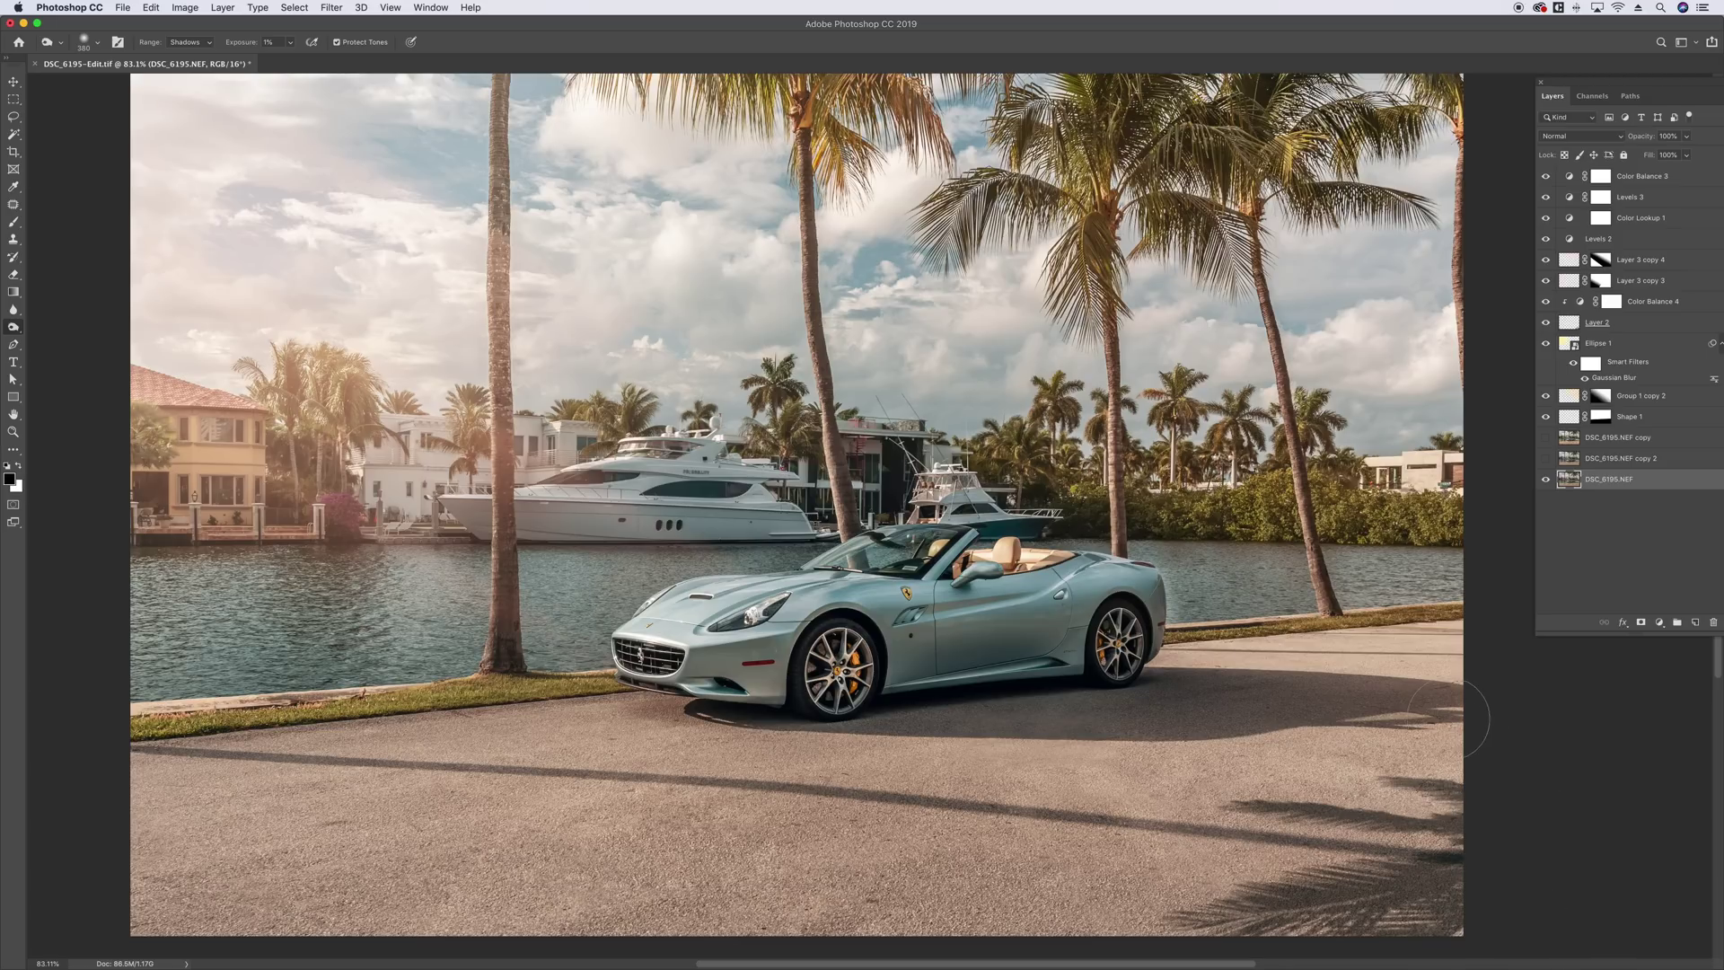
pyautogui.click(1545, 438)
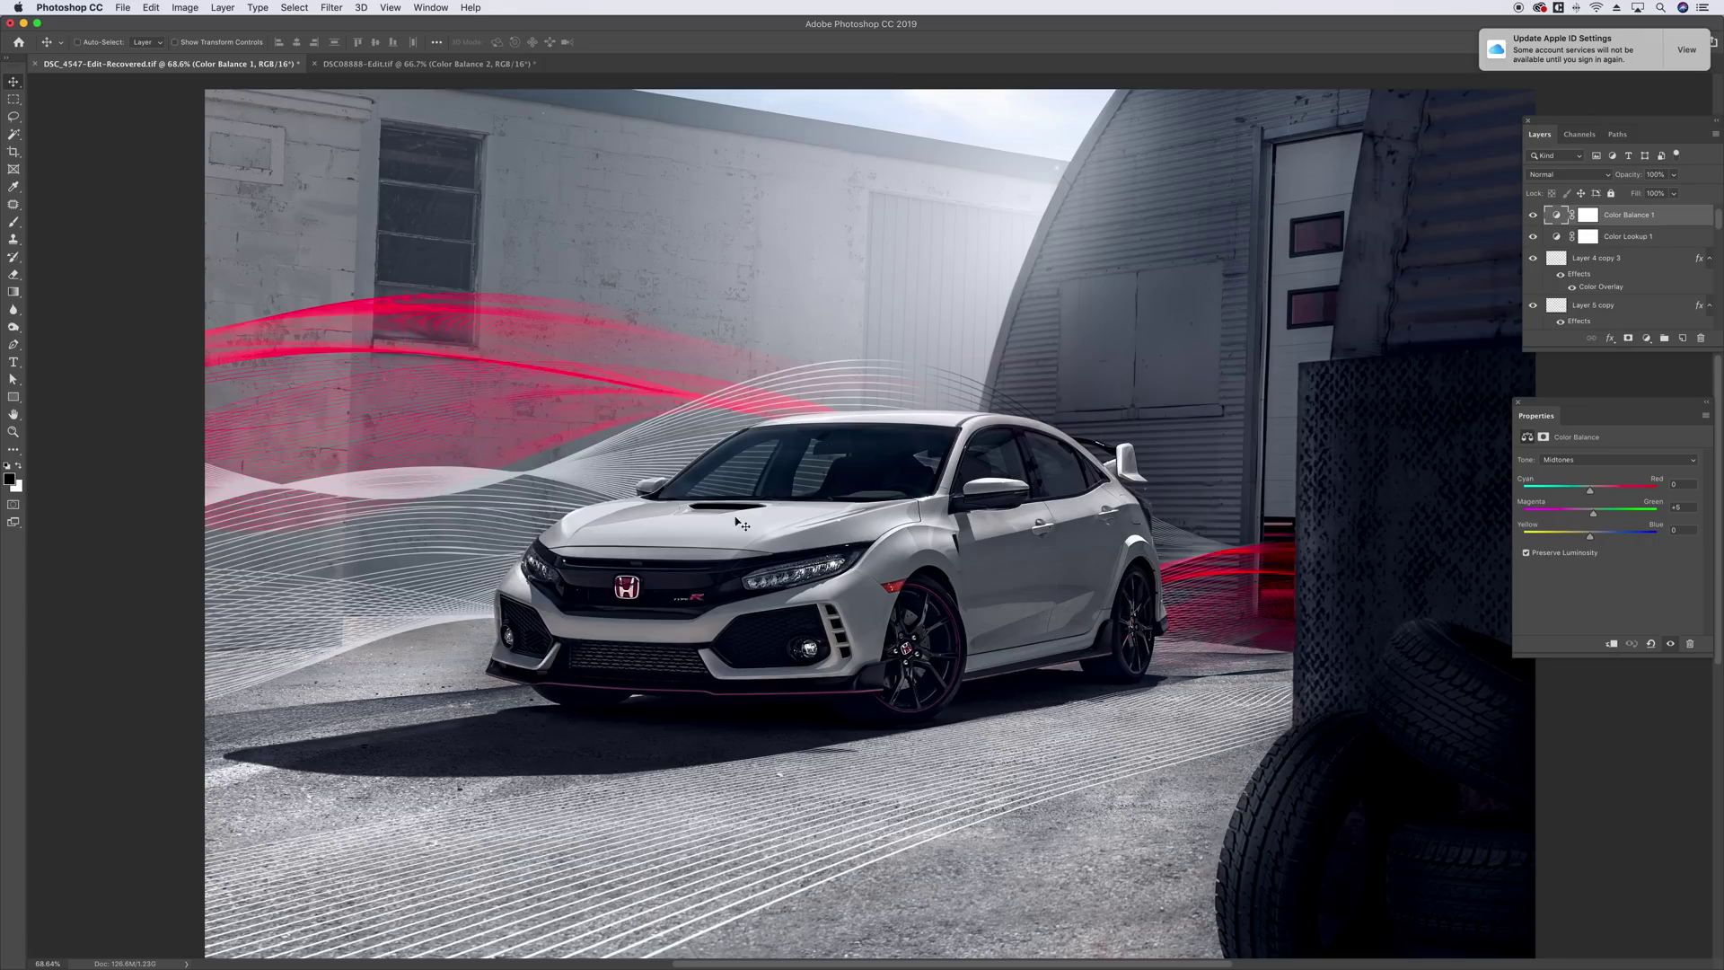
# - Enlarge the layer list, look over the available adjustment types, and select the Color Balance 1 adjustment for editing
pyautogui.moveTo(1621, 351); pyautogui.dragTo(1617, 447)
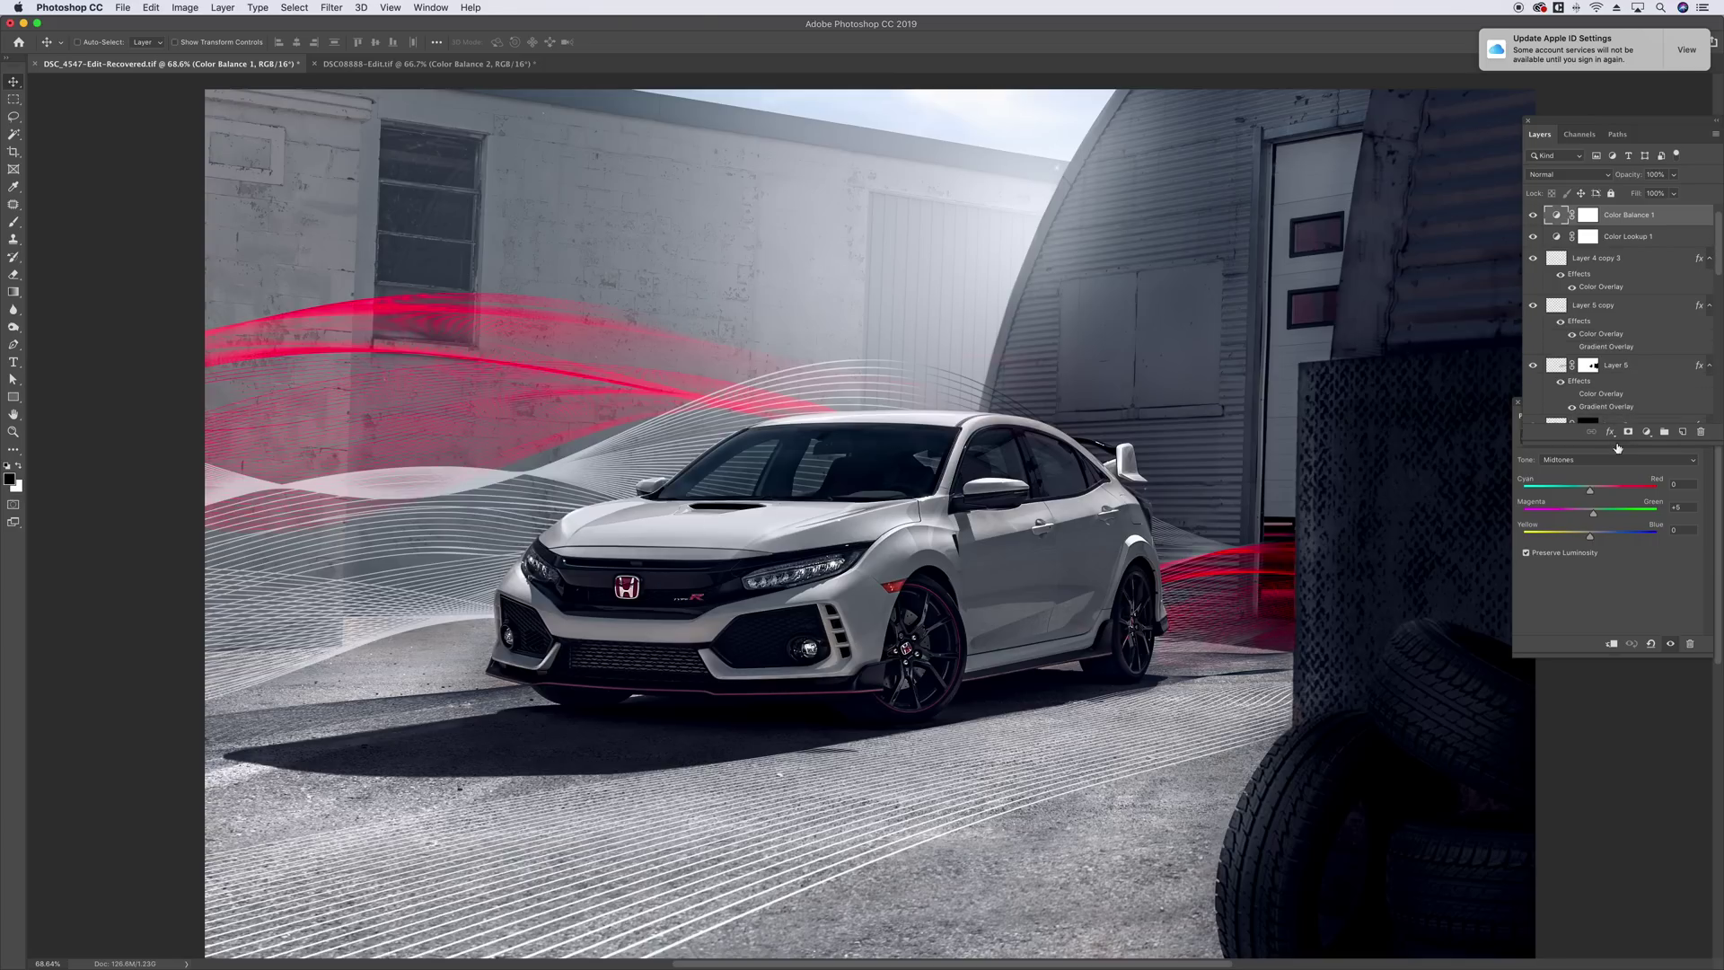
pyautogui.moveTo(1524, 370); pyautogui.dragTo(1514, 369)
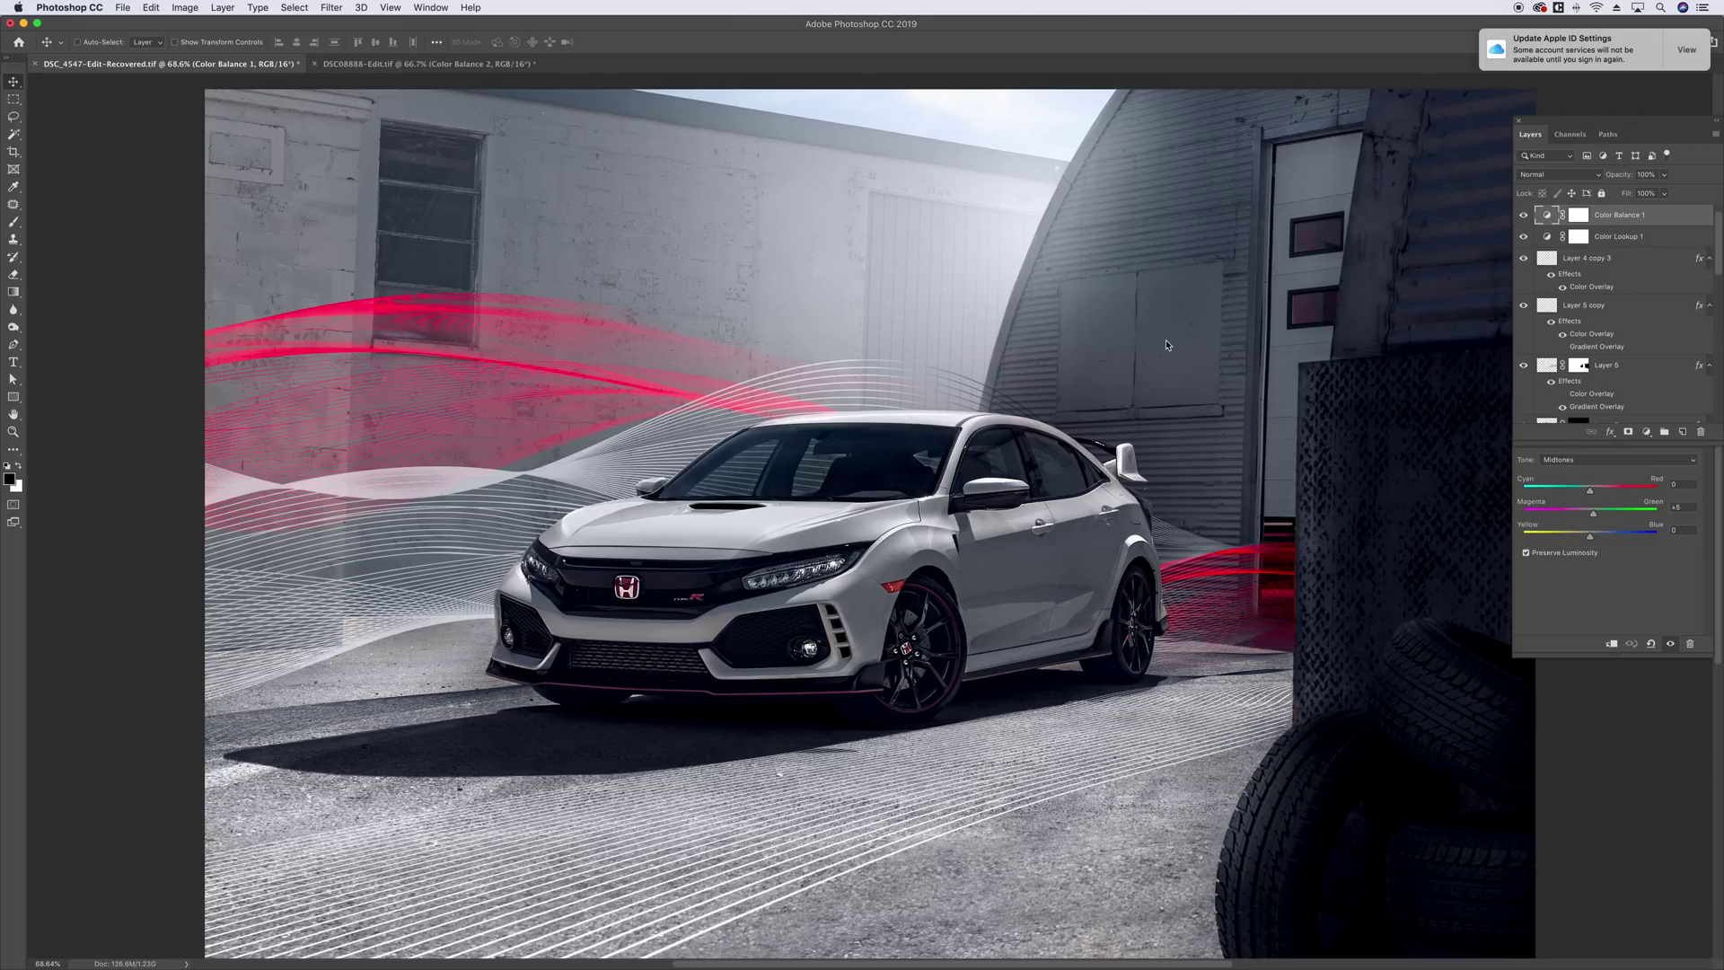
pyautogui.click(1542, 238)
pyautogui.click(1545, 215)
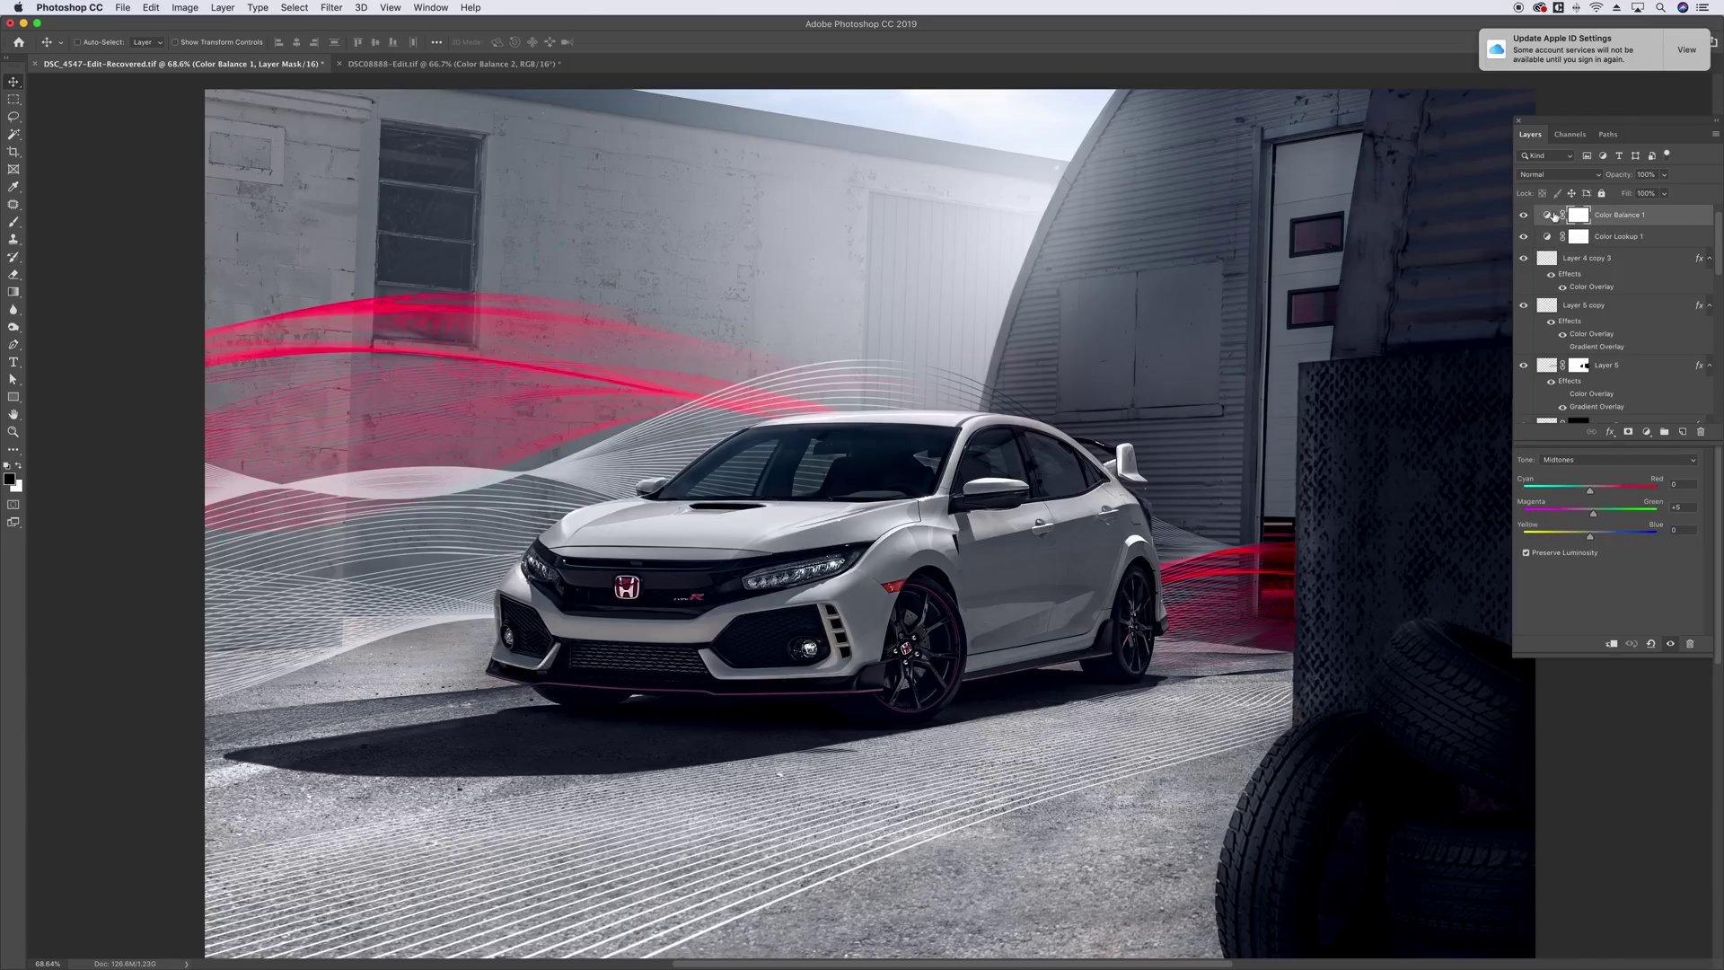
pyautogui.click(1648, 433)
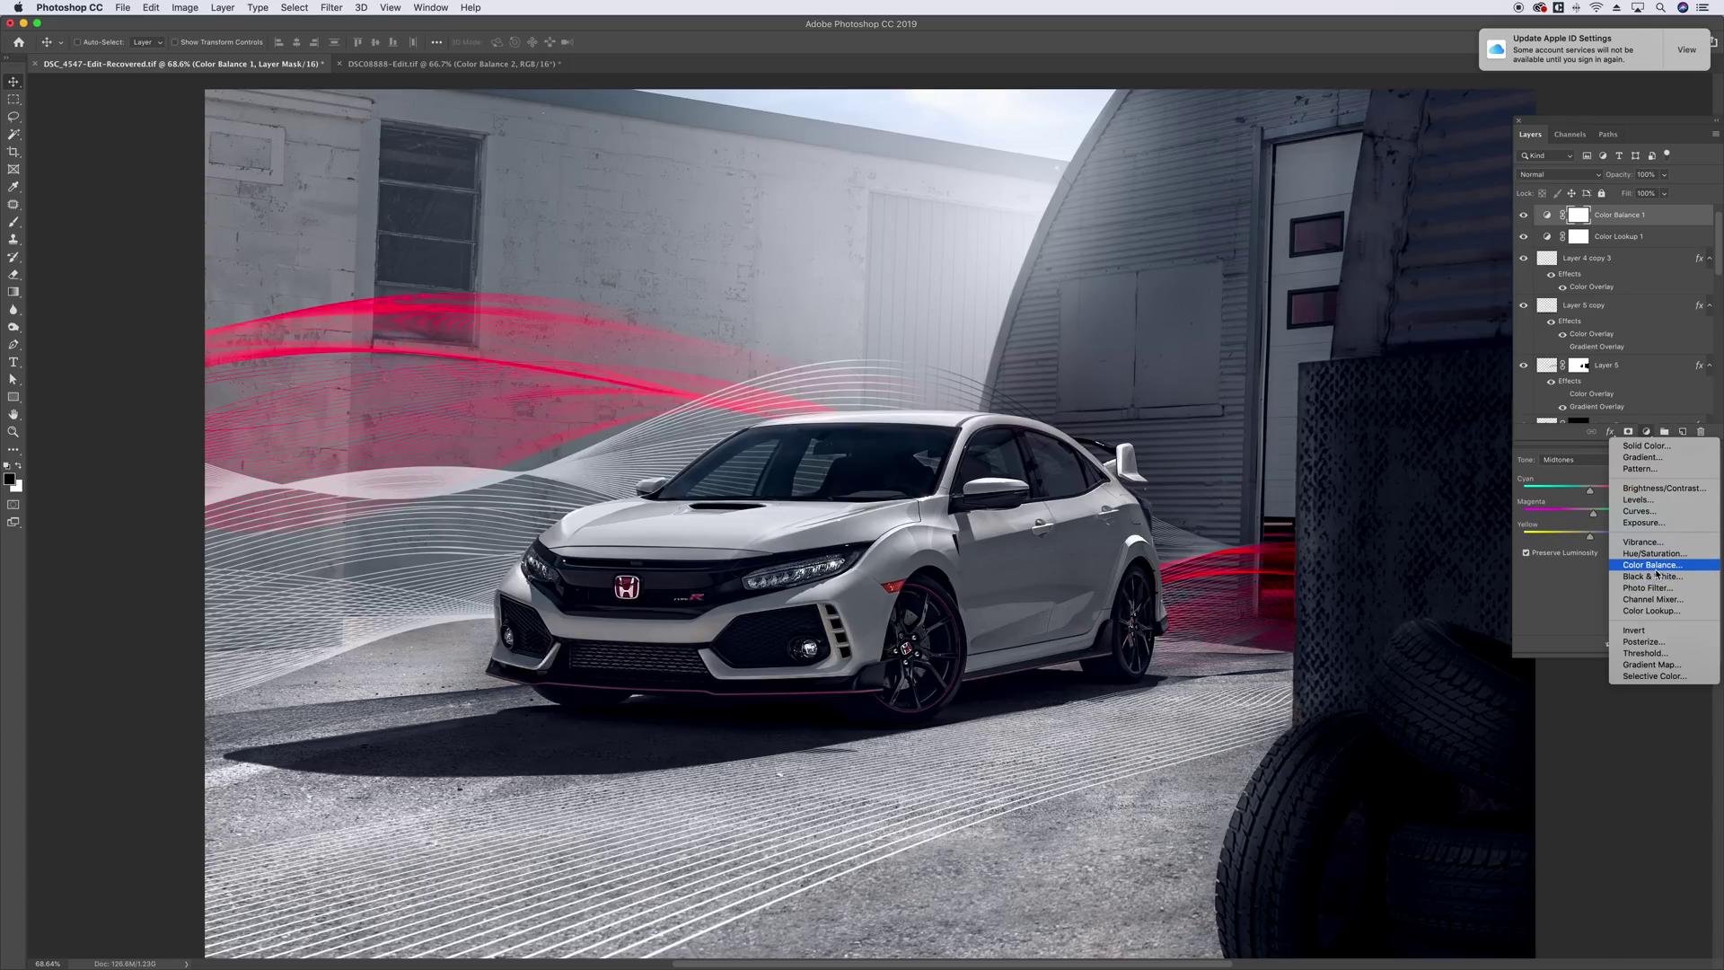
pyautogui.click(1552, 225)
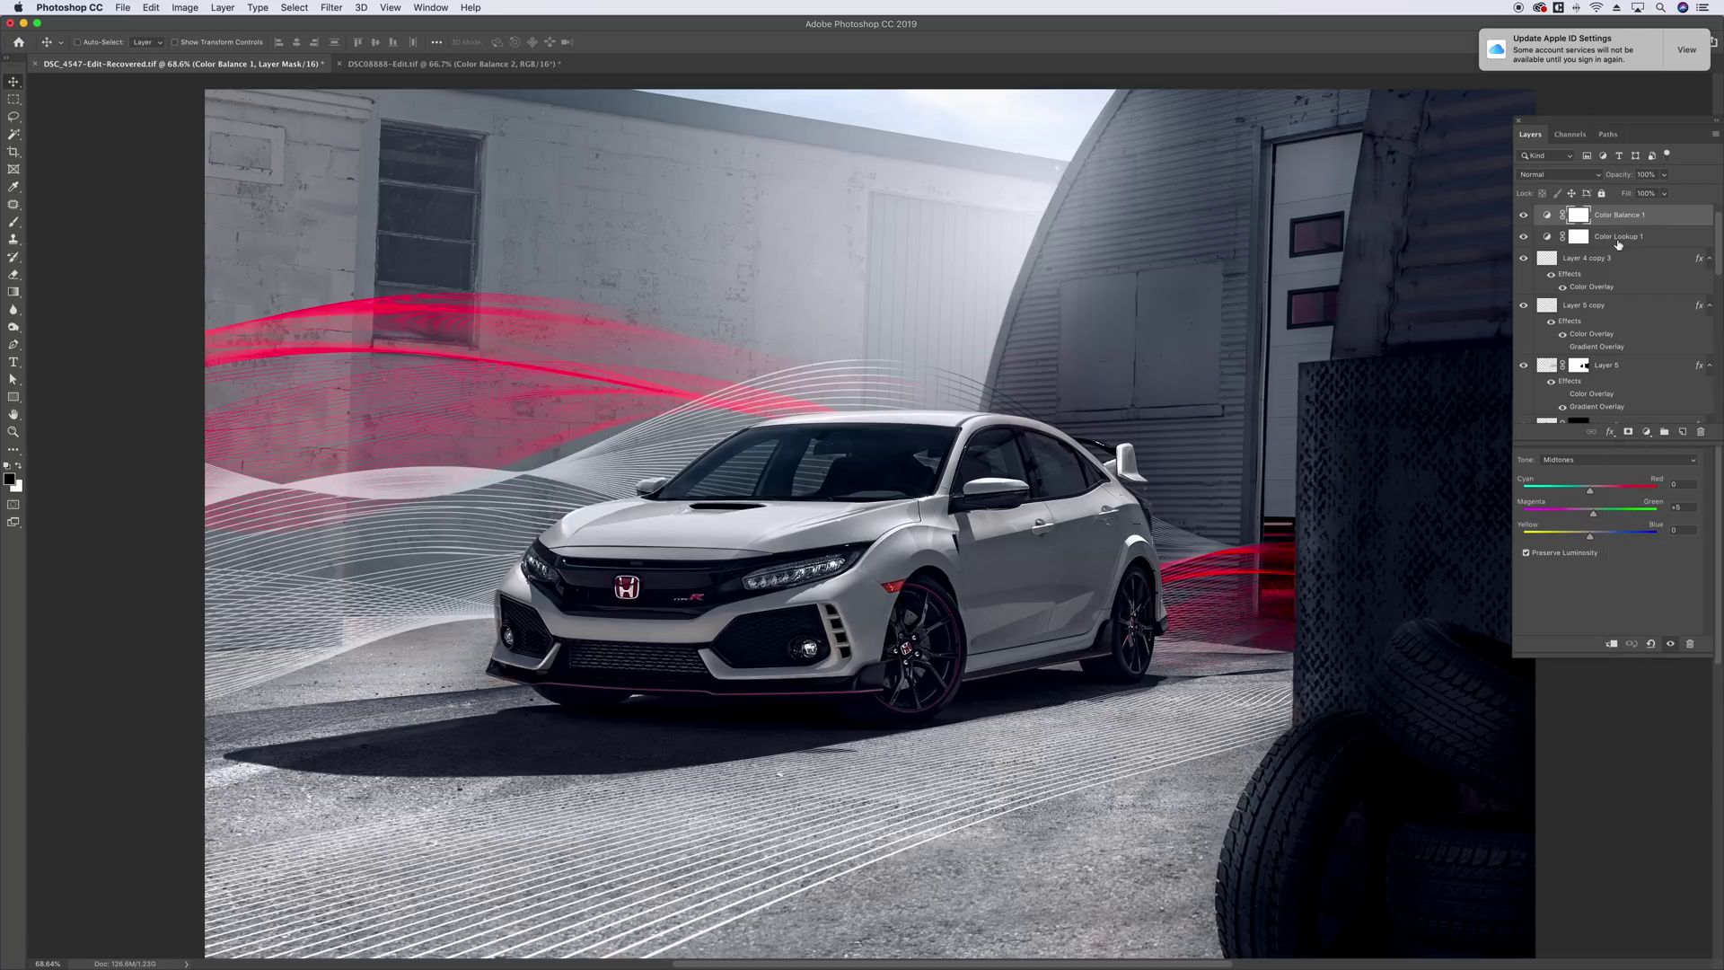
pyautogui.click(1548, 217)
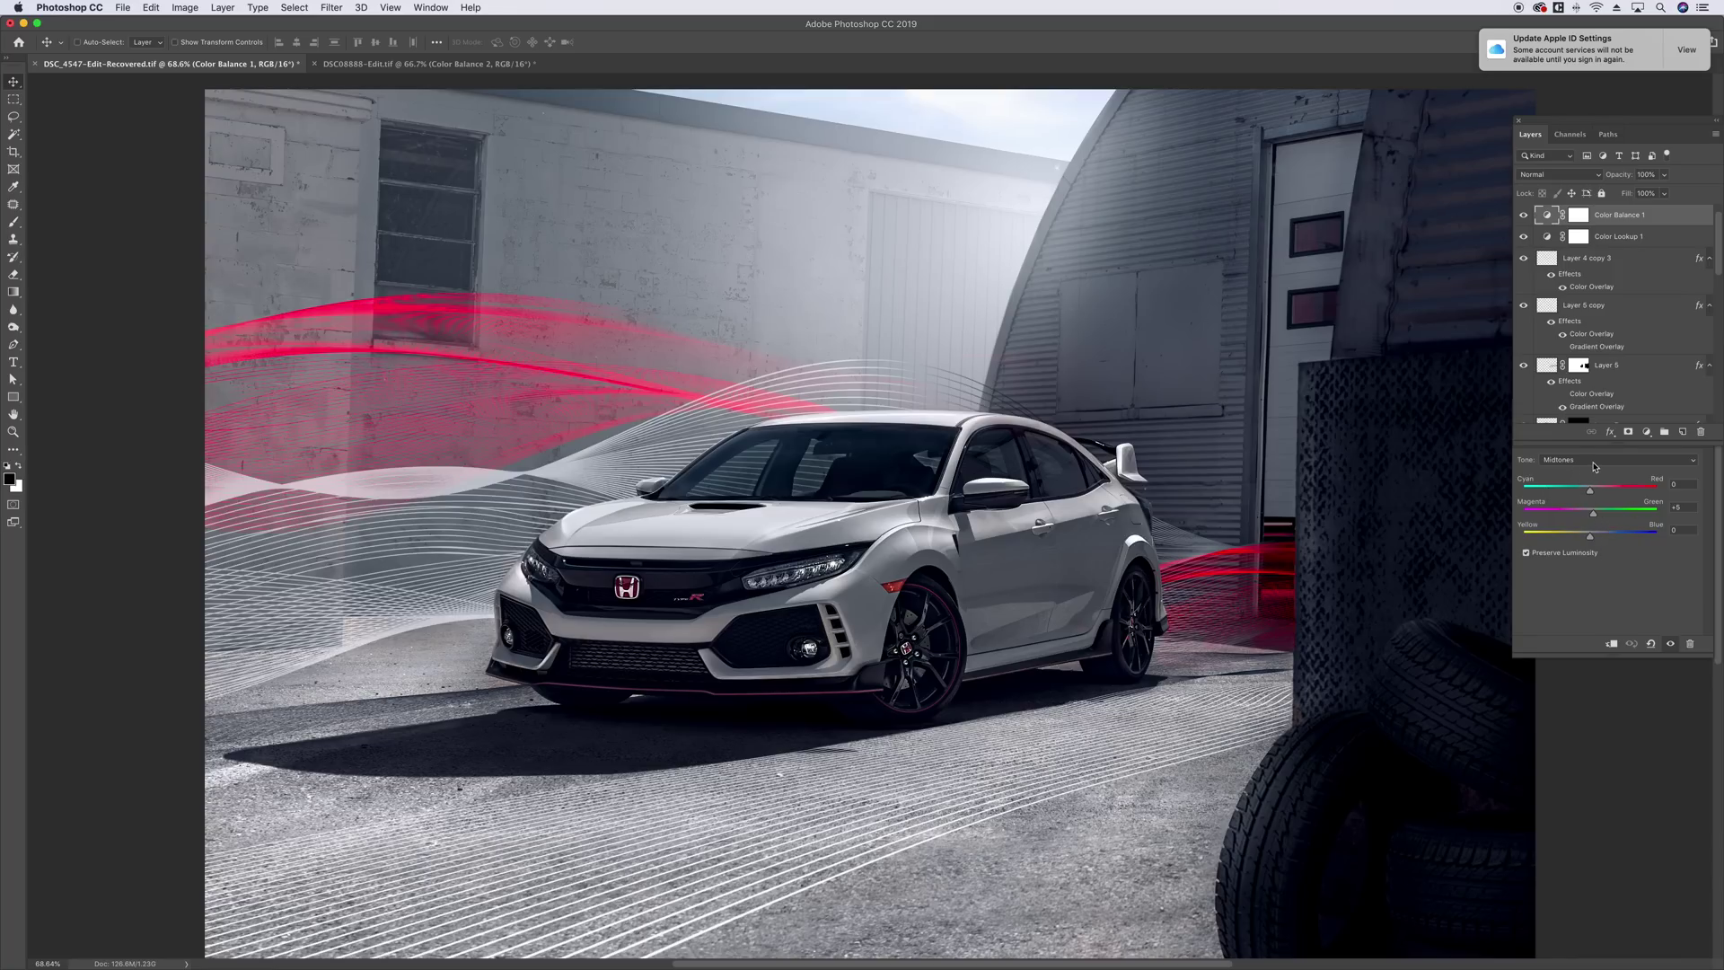
# - Try shifting the Shadows of Color Balance 1 toward yellow, and return the yellow-blue value to +5
pyautogui.click(1589, 460)
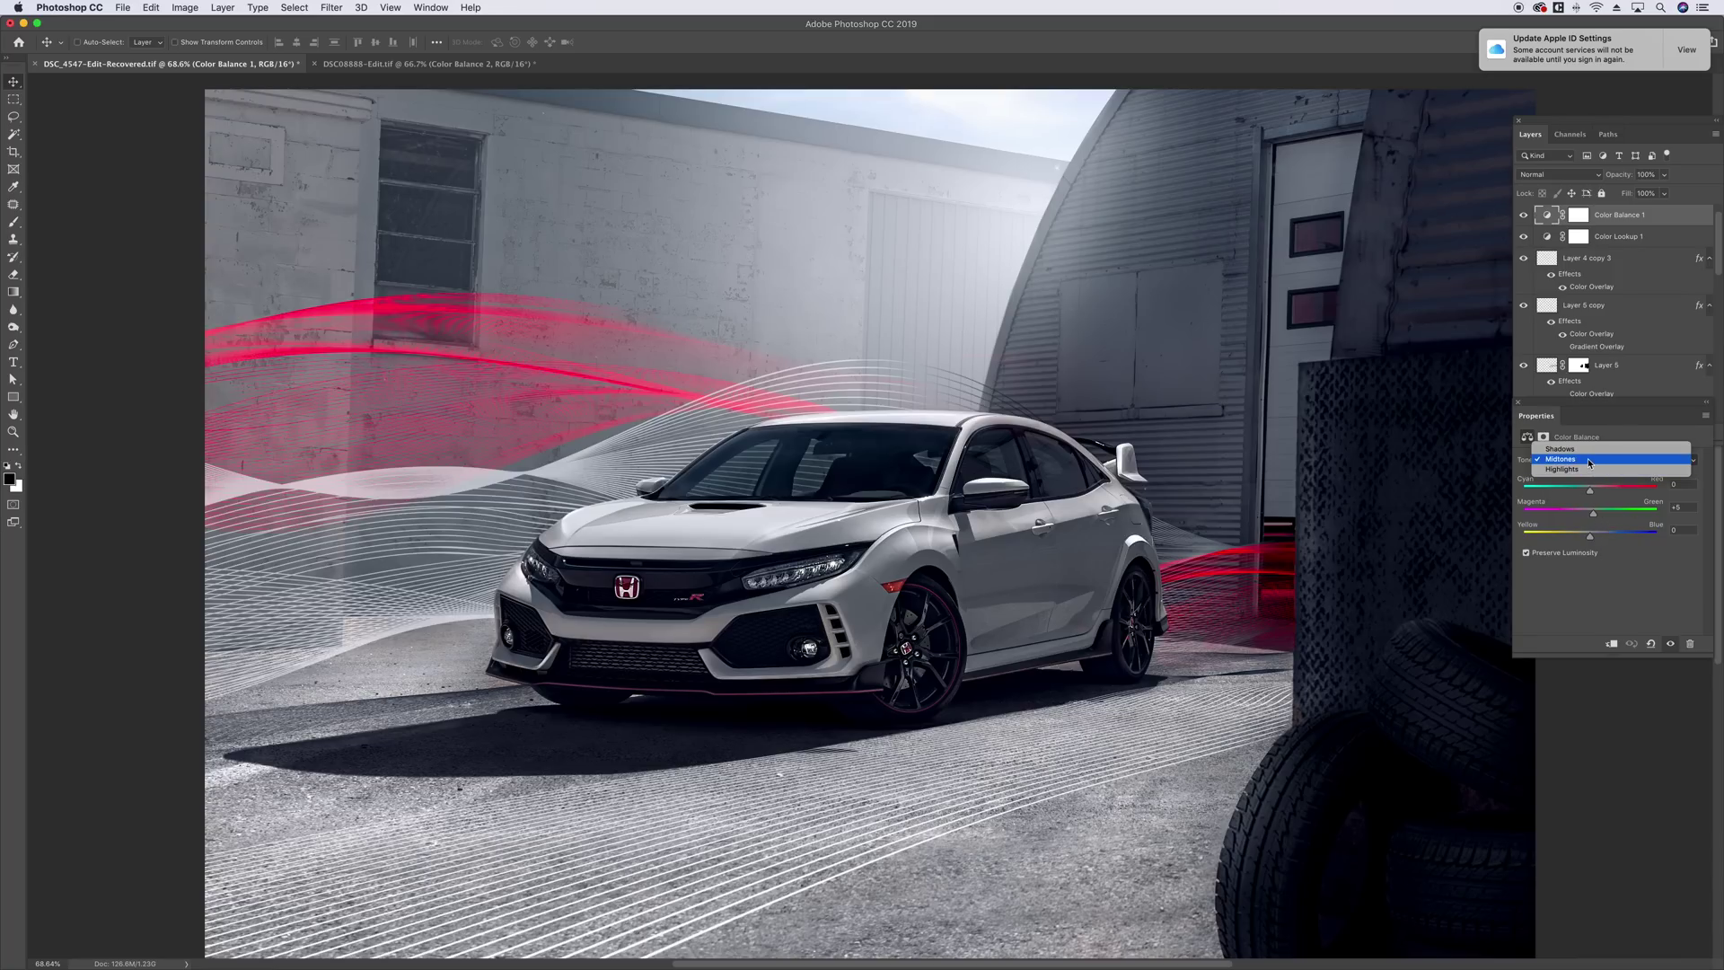
pyautogui.click(1589, 448)
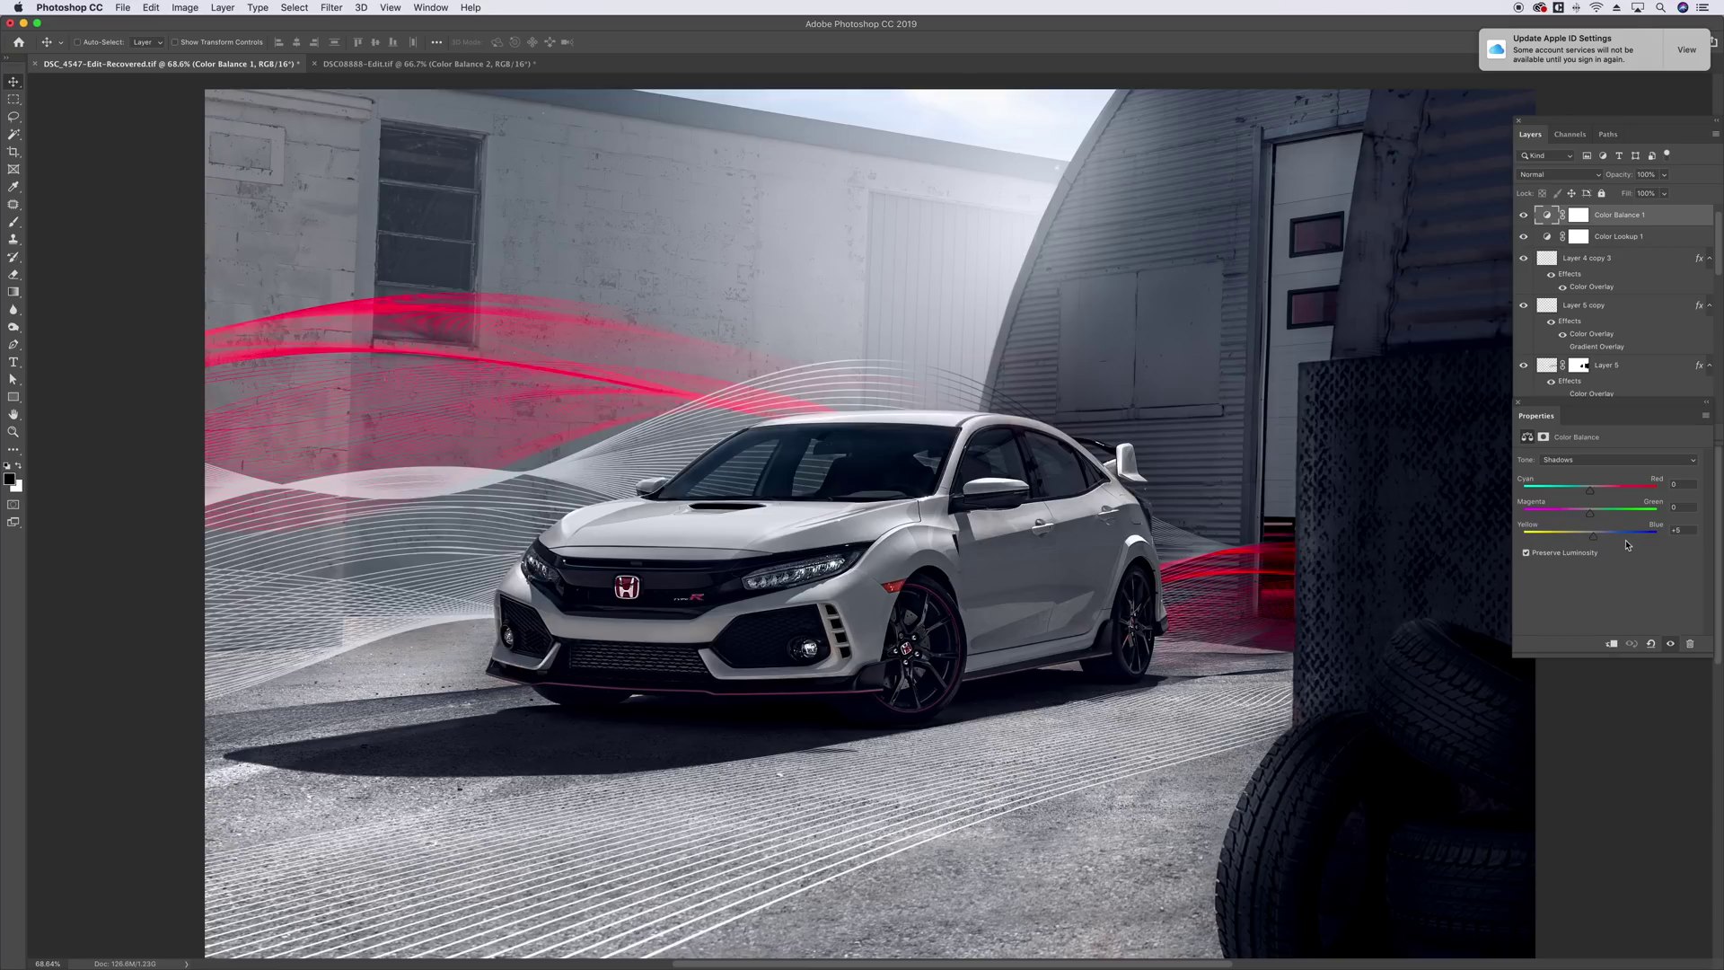
pyautogui.moveTo(1594, 541); pyautogui.dragTo(1585, 541)
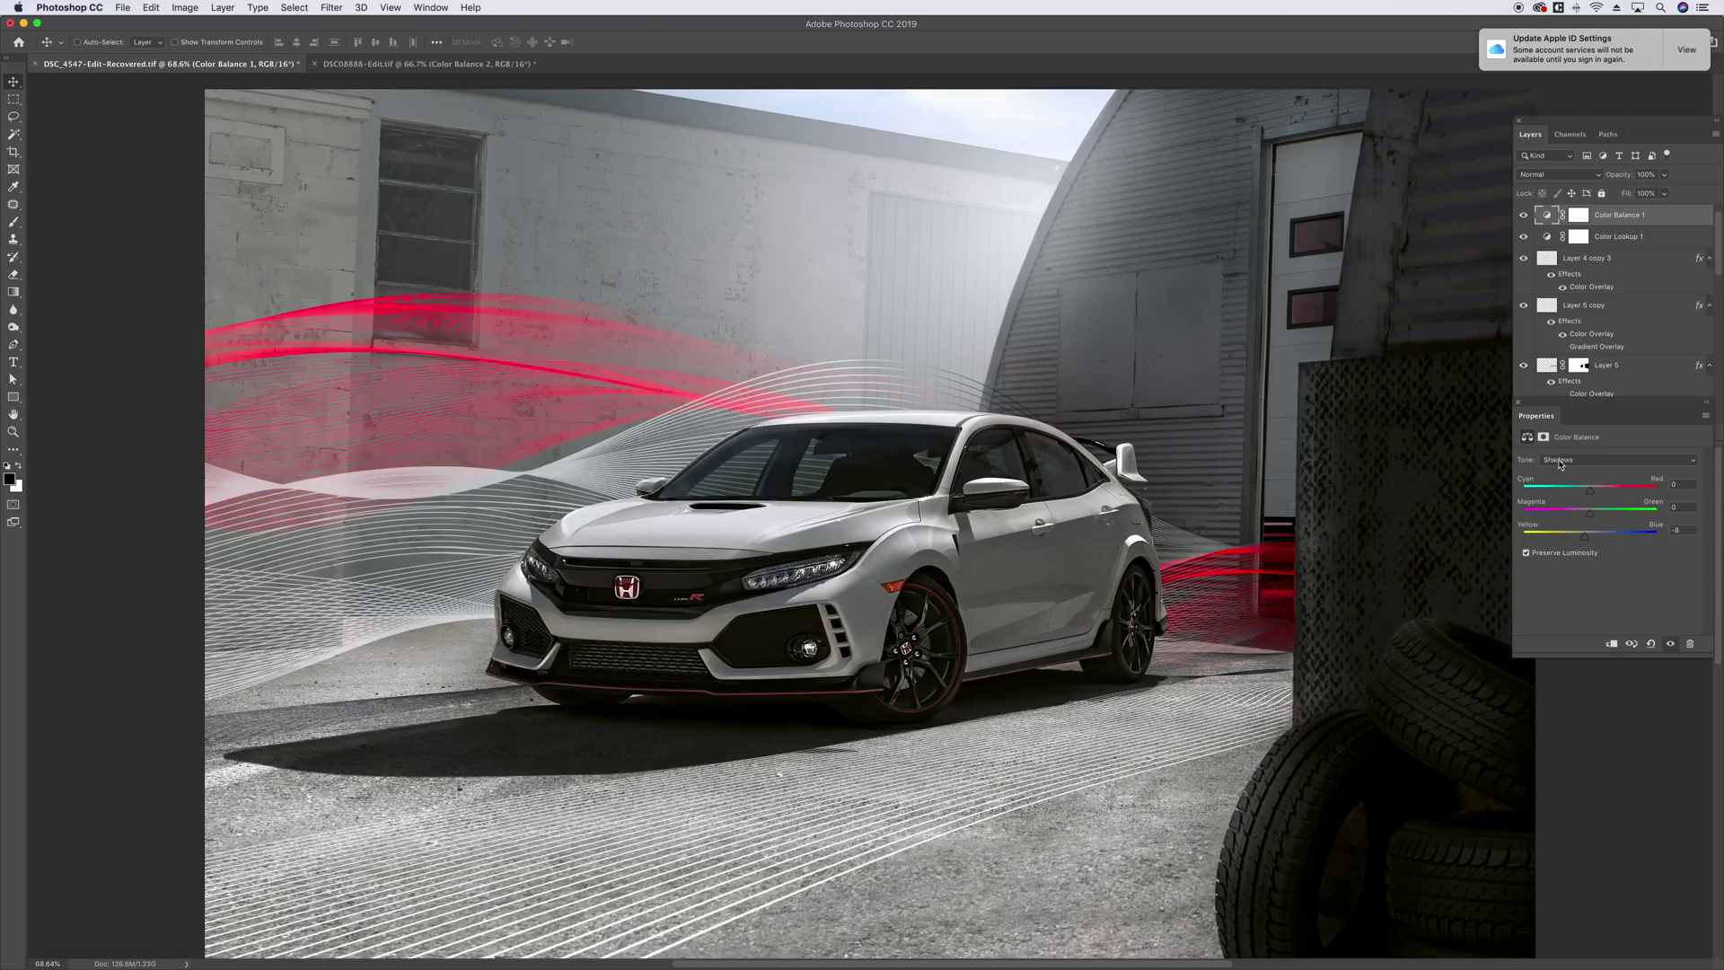
pyautogui.moveTo(1585, 537); pyautogui.dragTo(1595, 543)
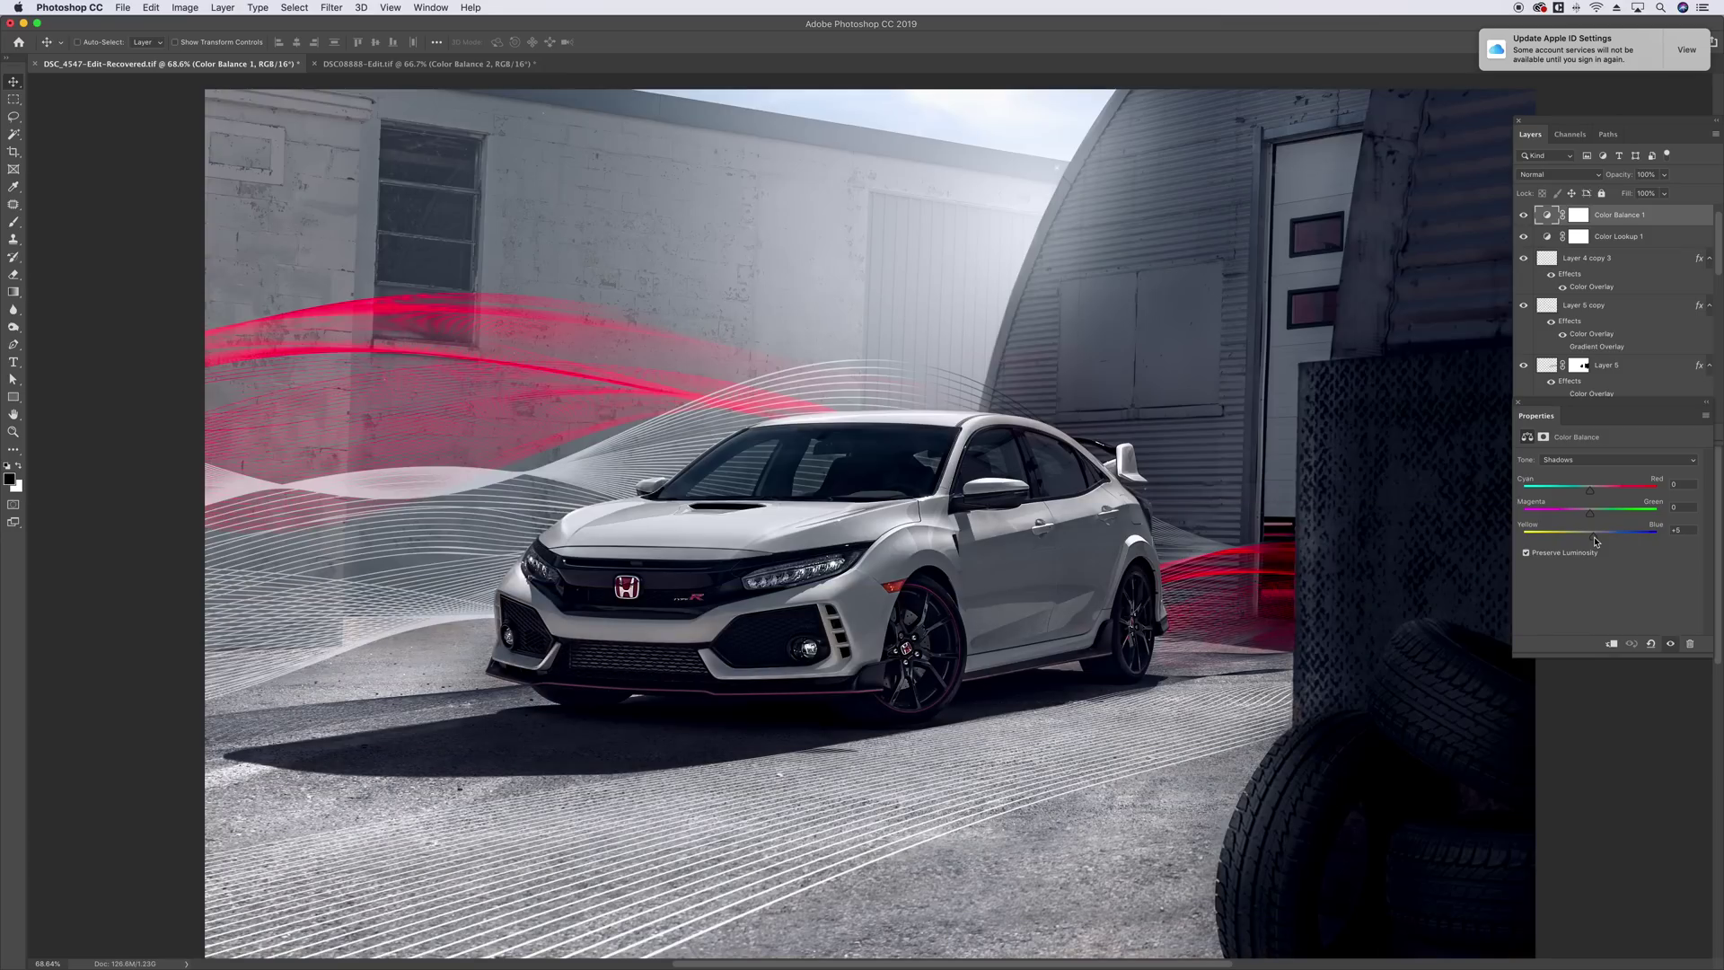
# - View the Midtones of Color Balance 1, try a yellow-blue value of -20 on its Highlights, and undo that change
pyautogui.click(1581, 460)
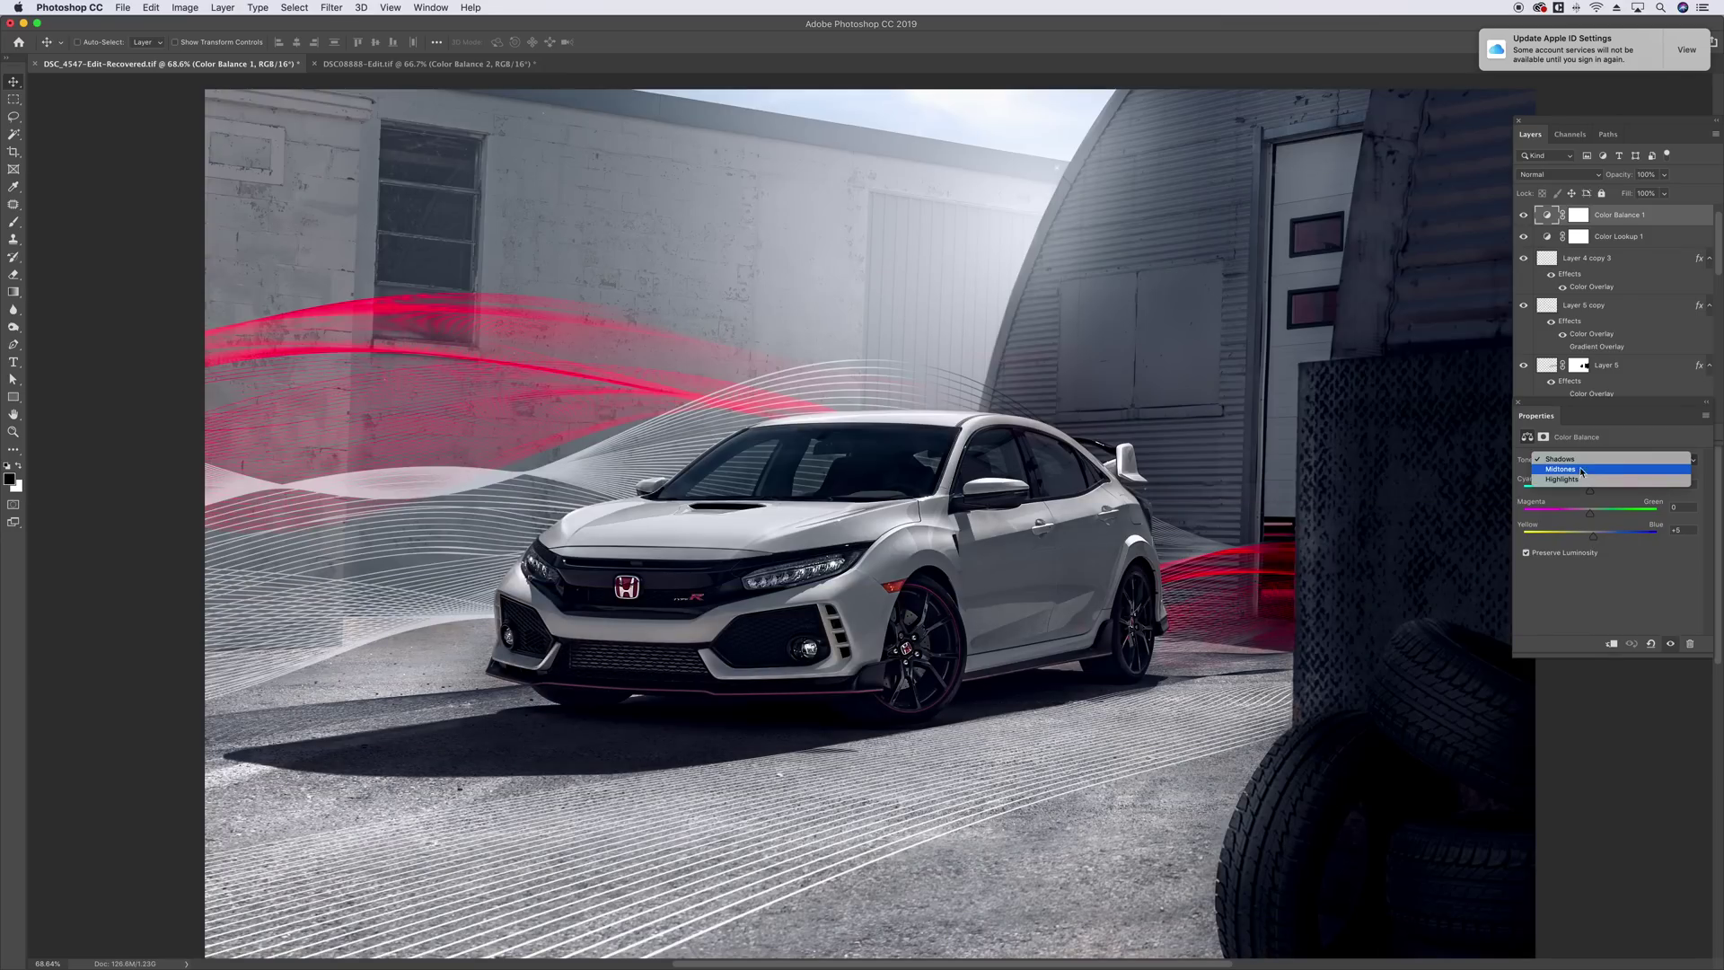
pyautogui.click(1582, 468)
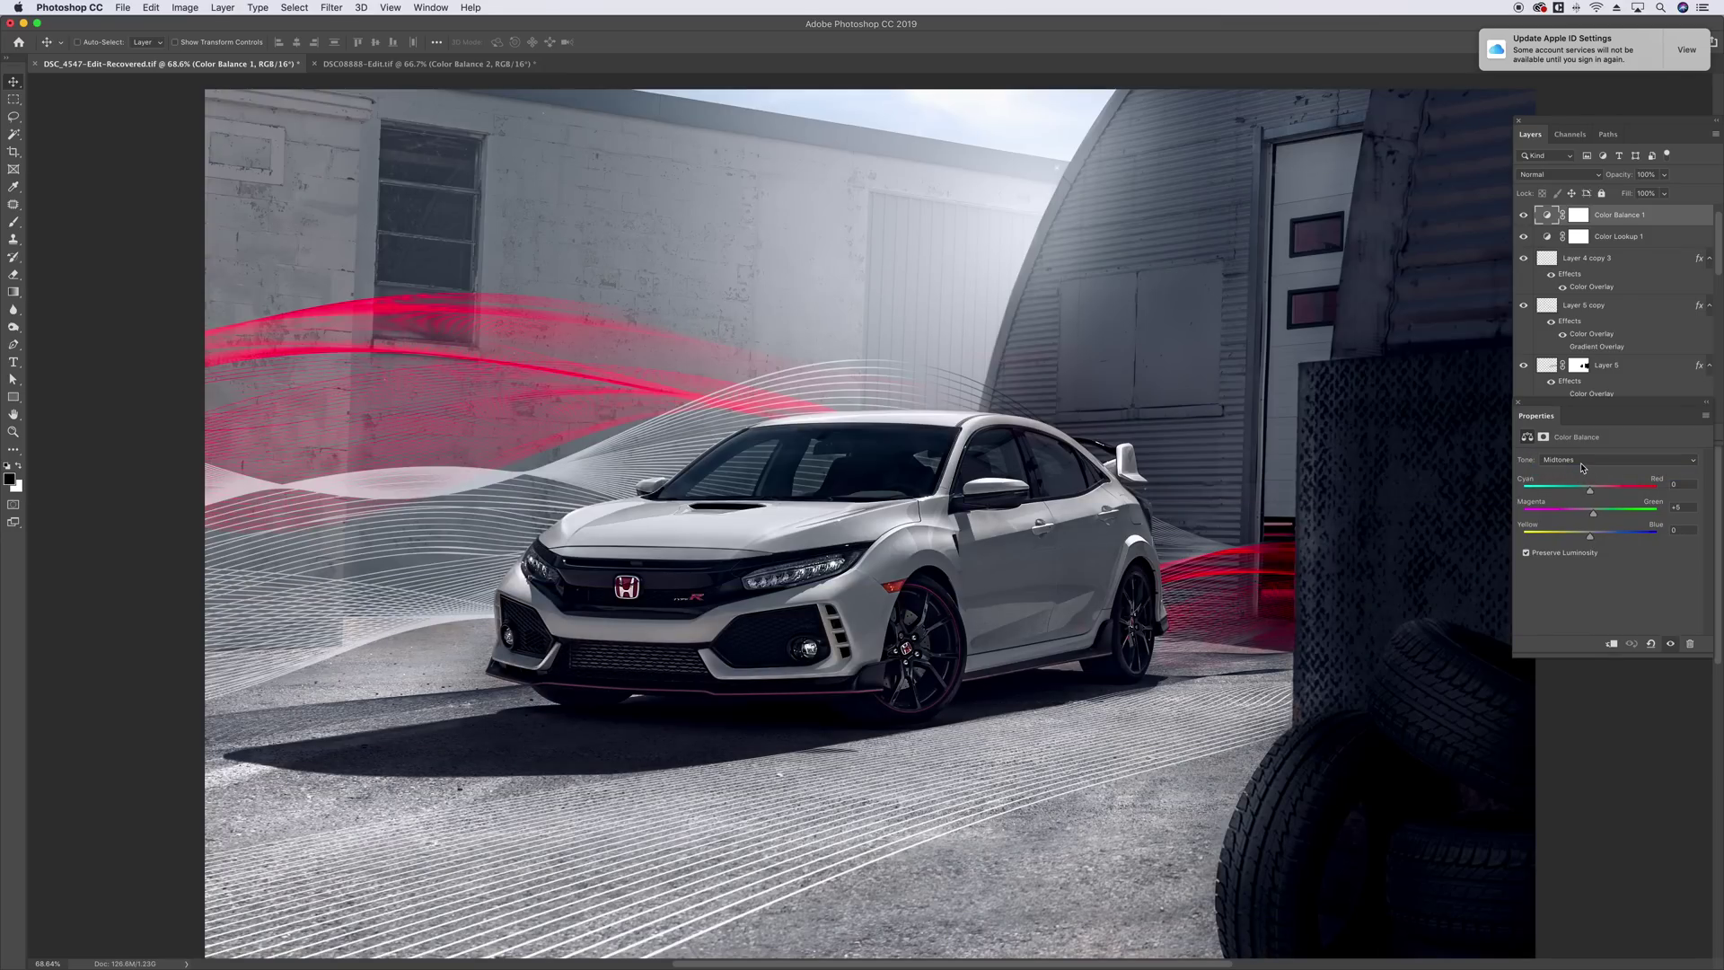
pyautogui.click(1580, 462)
pyautogui.click(1579, 481)
pyautogui.moveTo(1593, 540); pyautogui.dragTo(1577, 541)
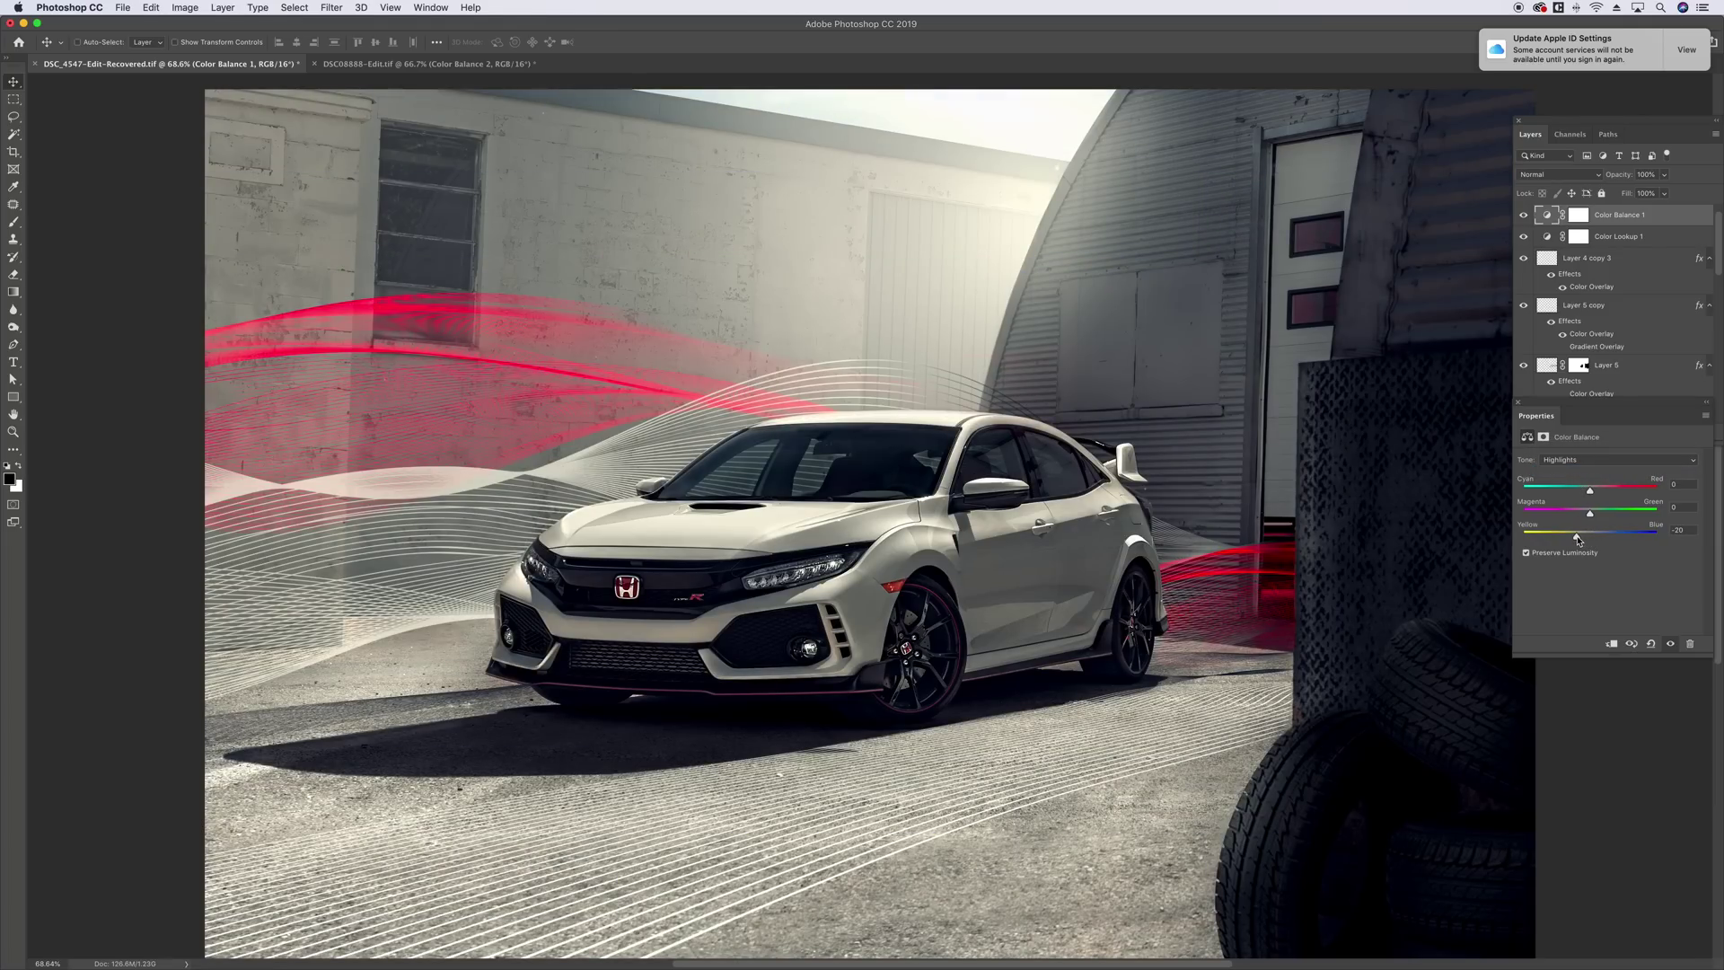
pyautogui.press('super+z')
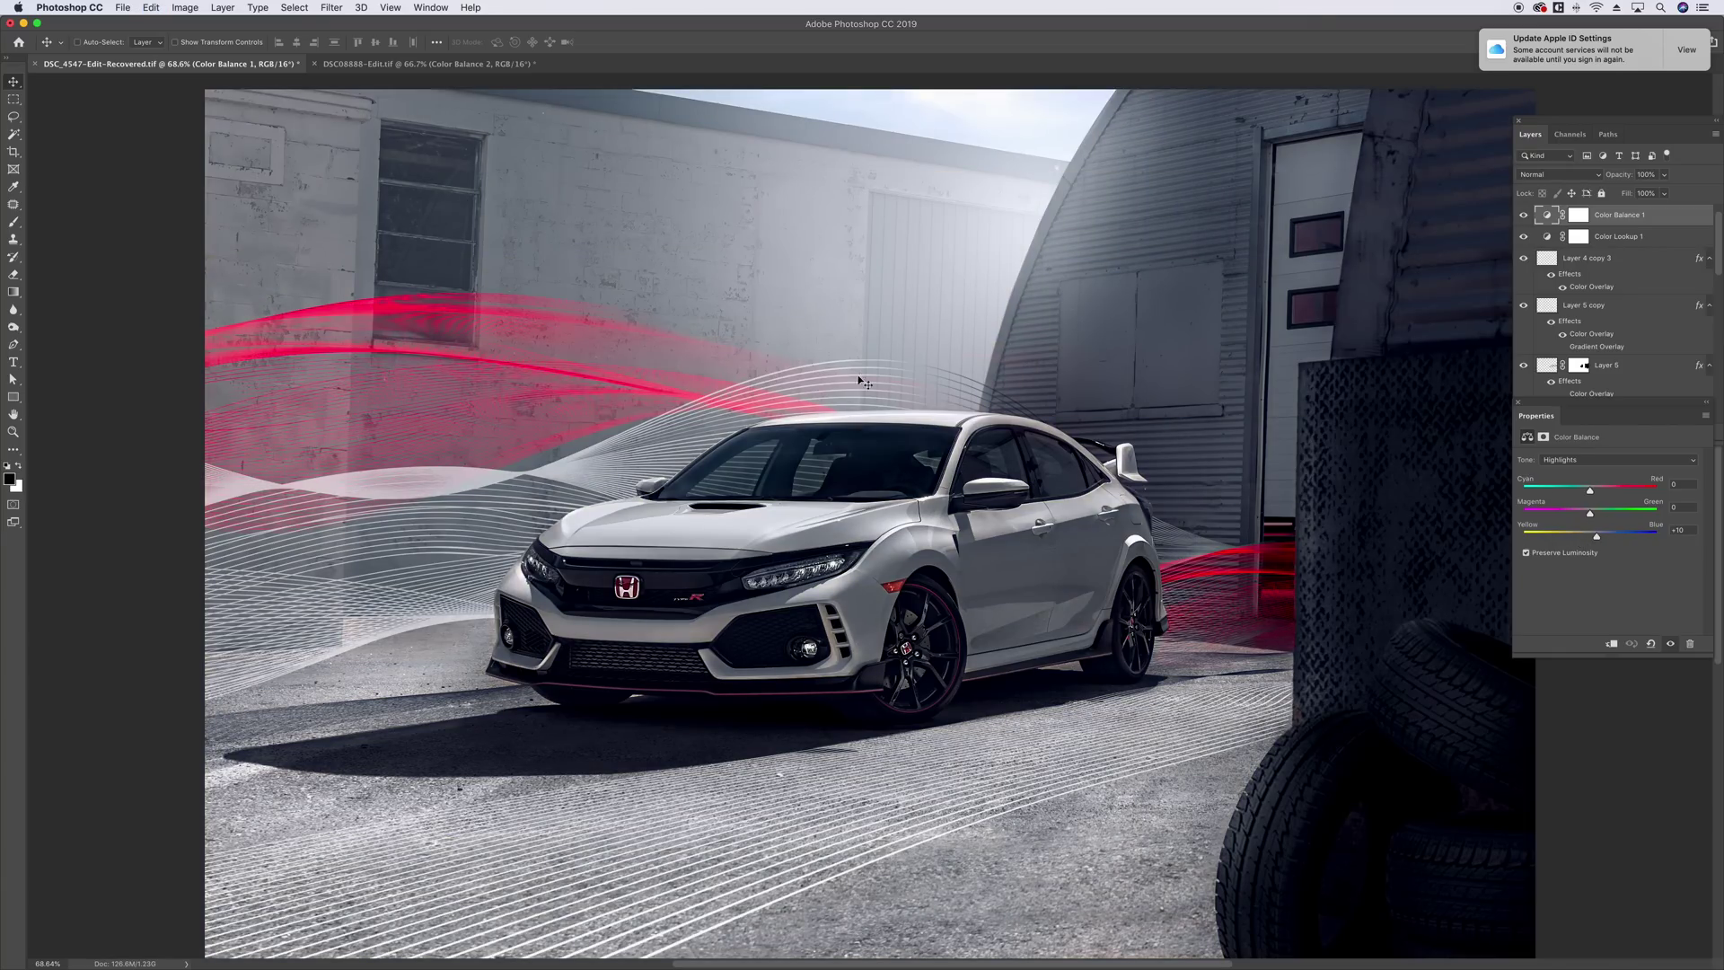
# - Switch to the DSC08888-Edit.tif document, enlarge the layer list, and collapse the Sky group
pyautogui.click(384, 64)
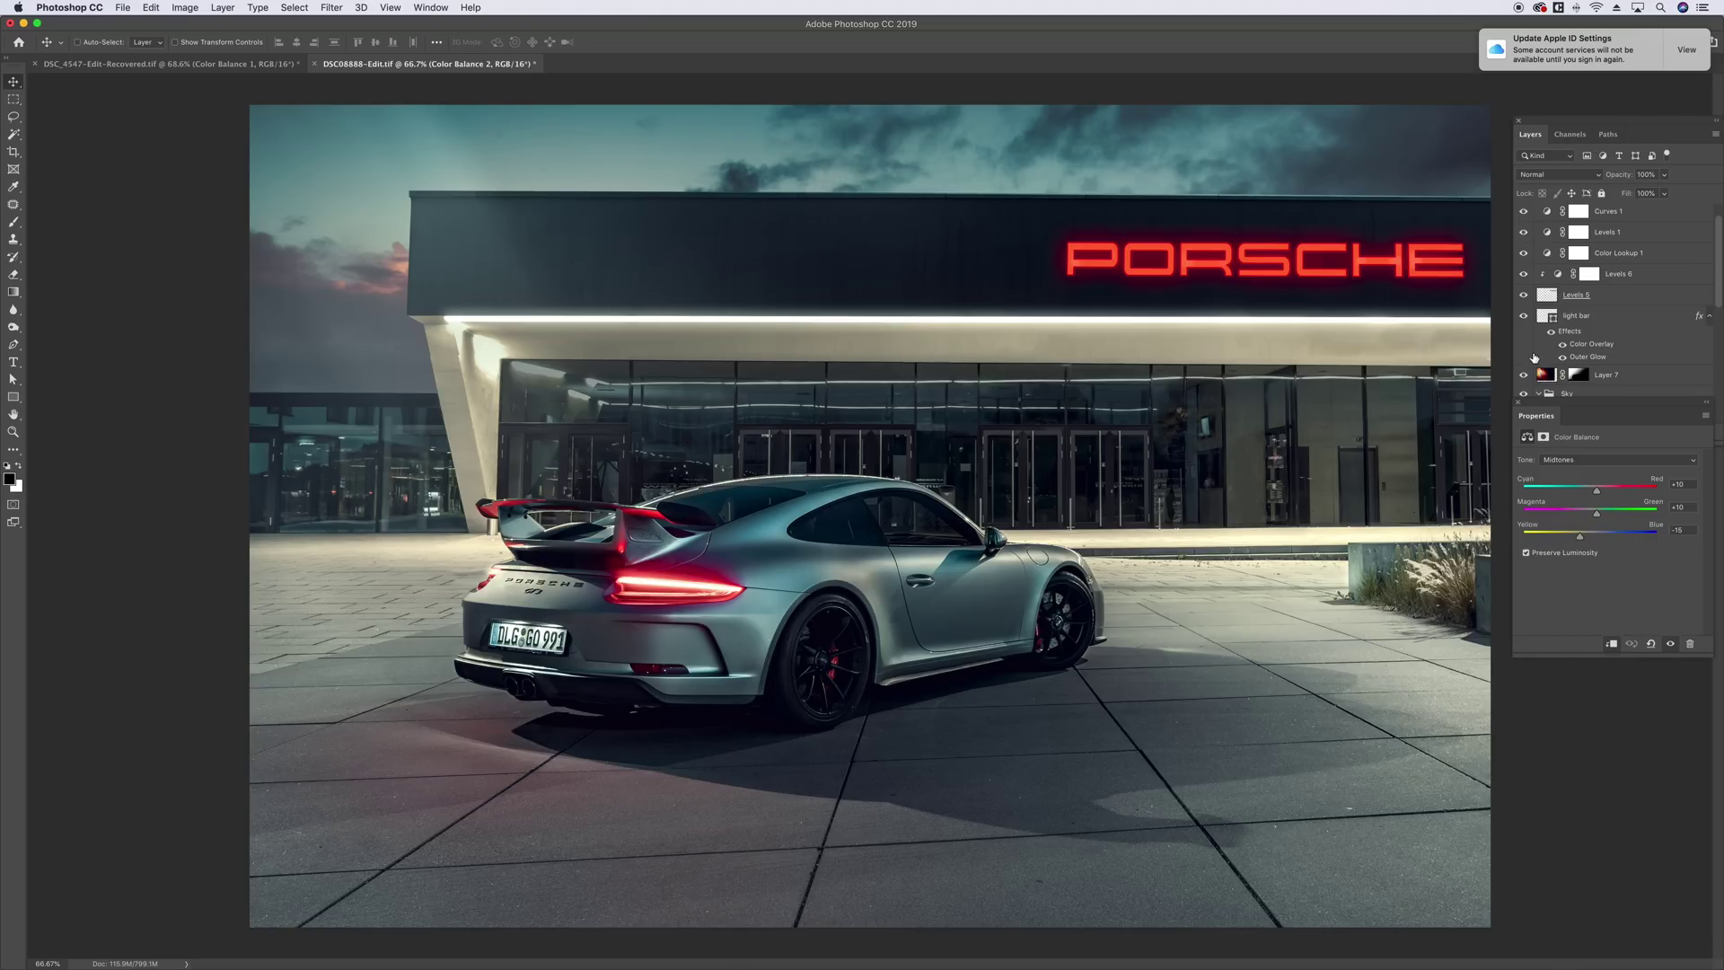
pyautogui.moveTo(1577, 415); pyautogui.dragTo(1582, 618)
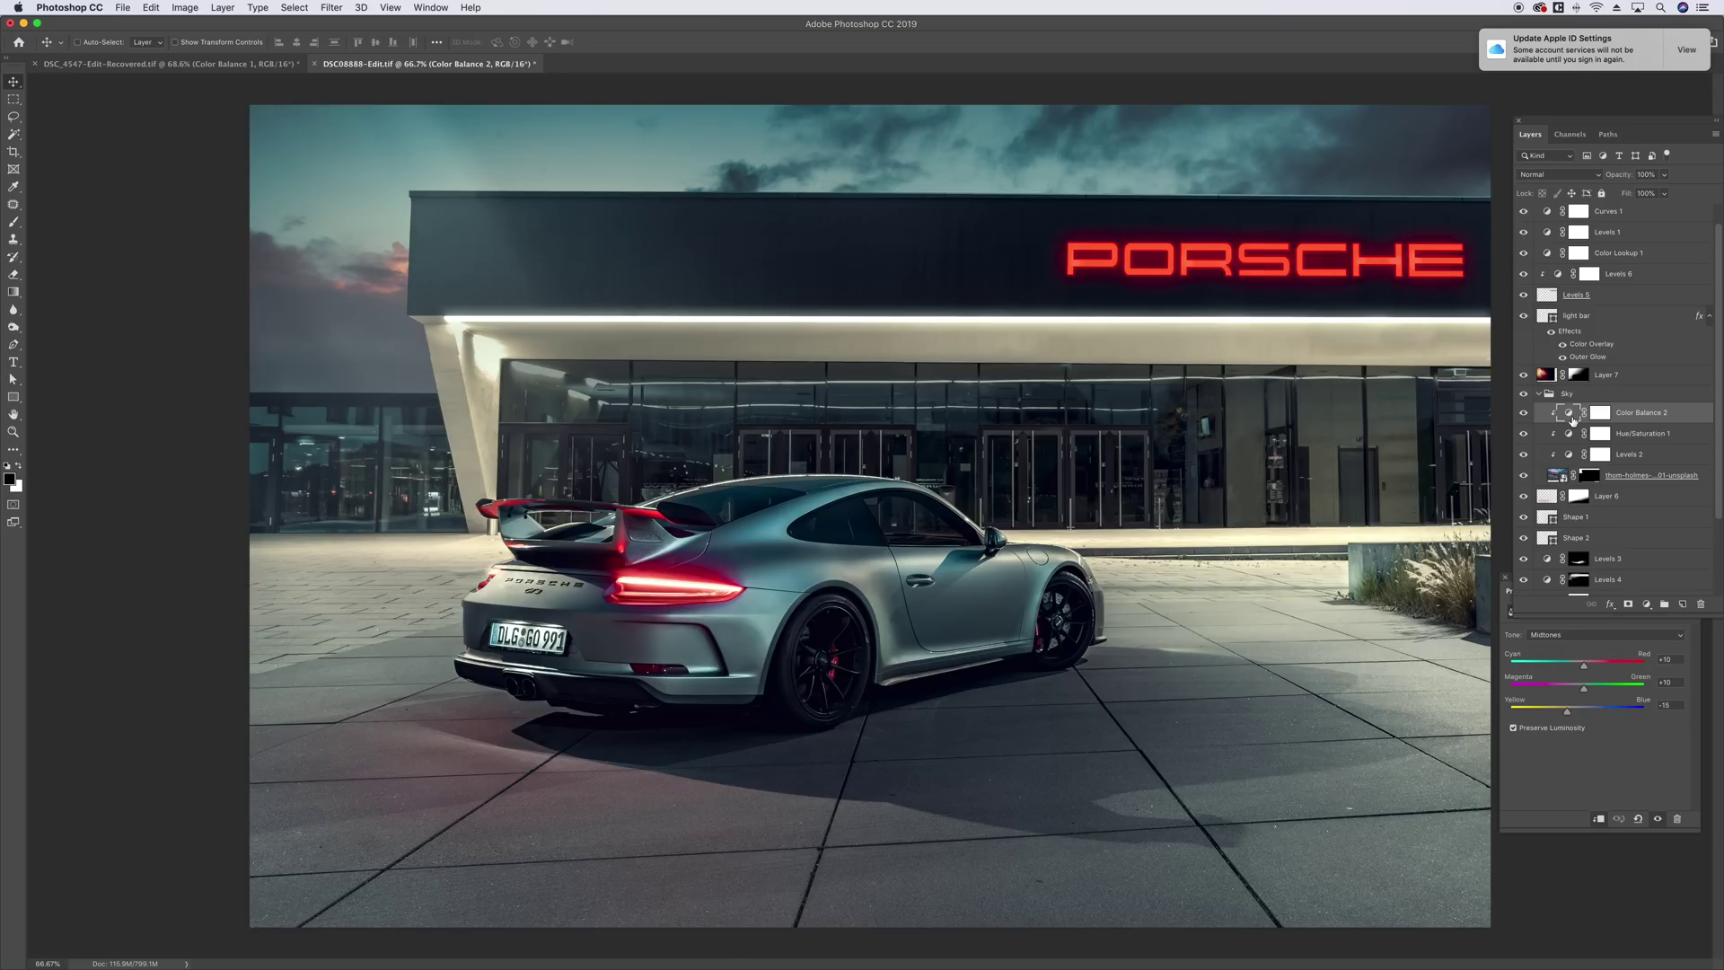
pyautogui.click(1541, 396)
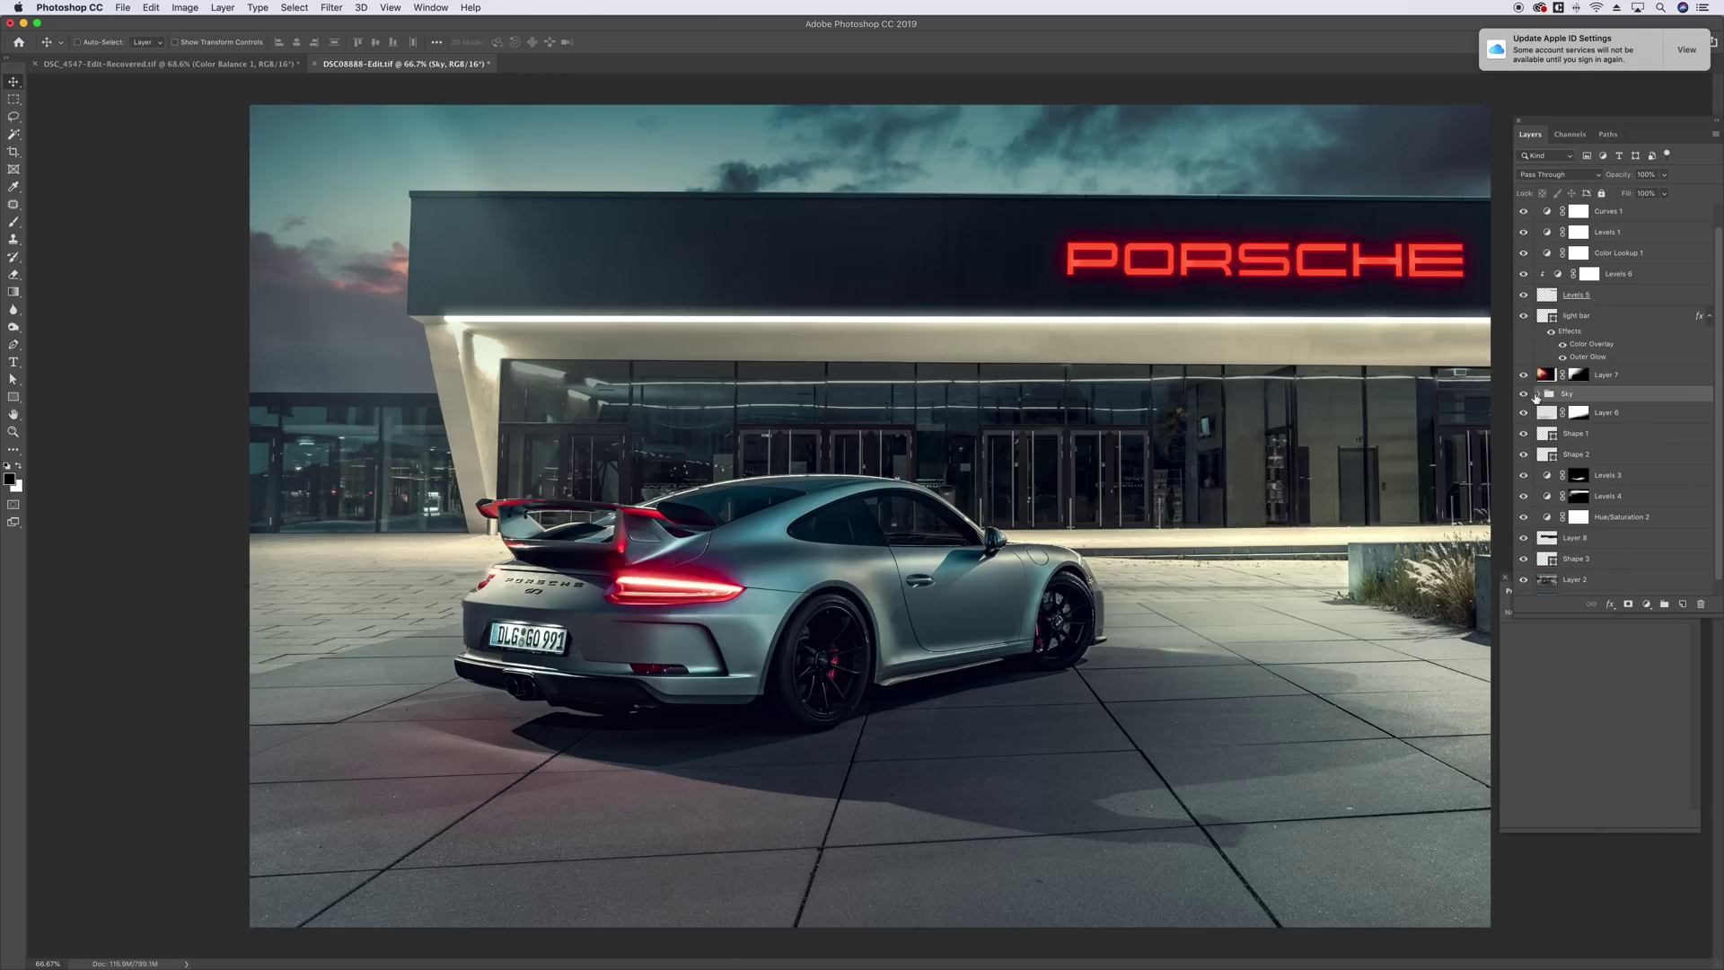
# - Disable the layer mask on the sky photo layer in the Sky group and hide its Color Balance 2 adjustment
pyautogui.click(1563, 481)
pyautogui.click(1587, 477)
pyautogui.rightClick(1589, 479)
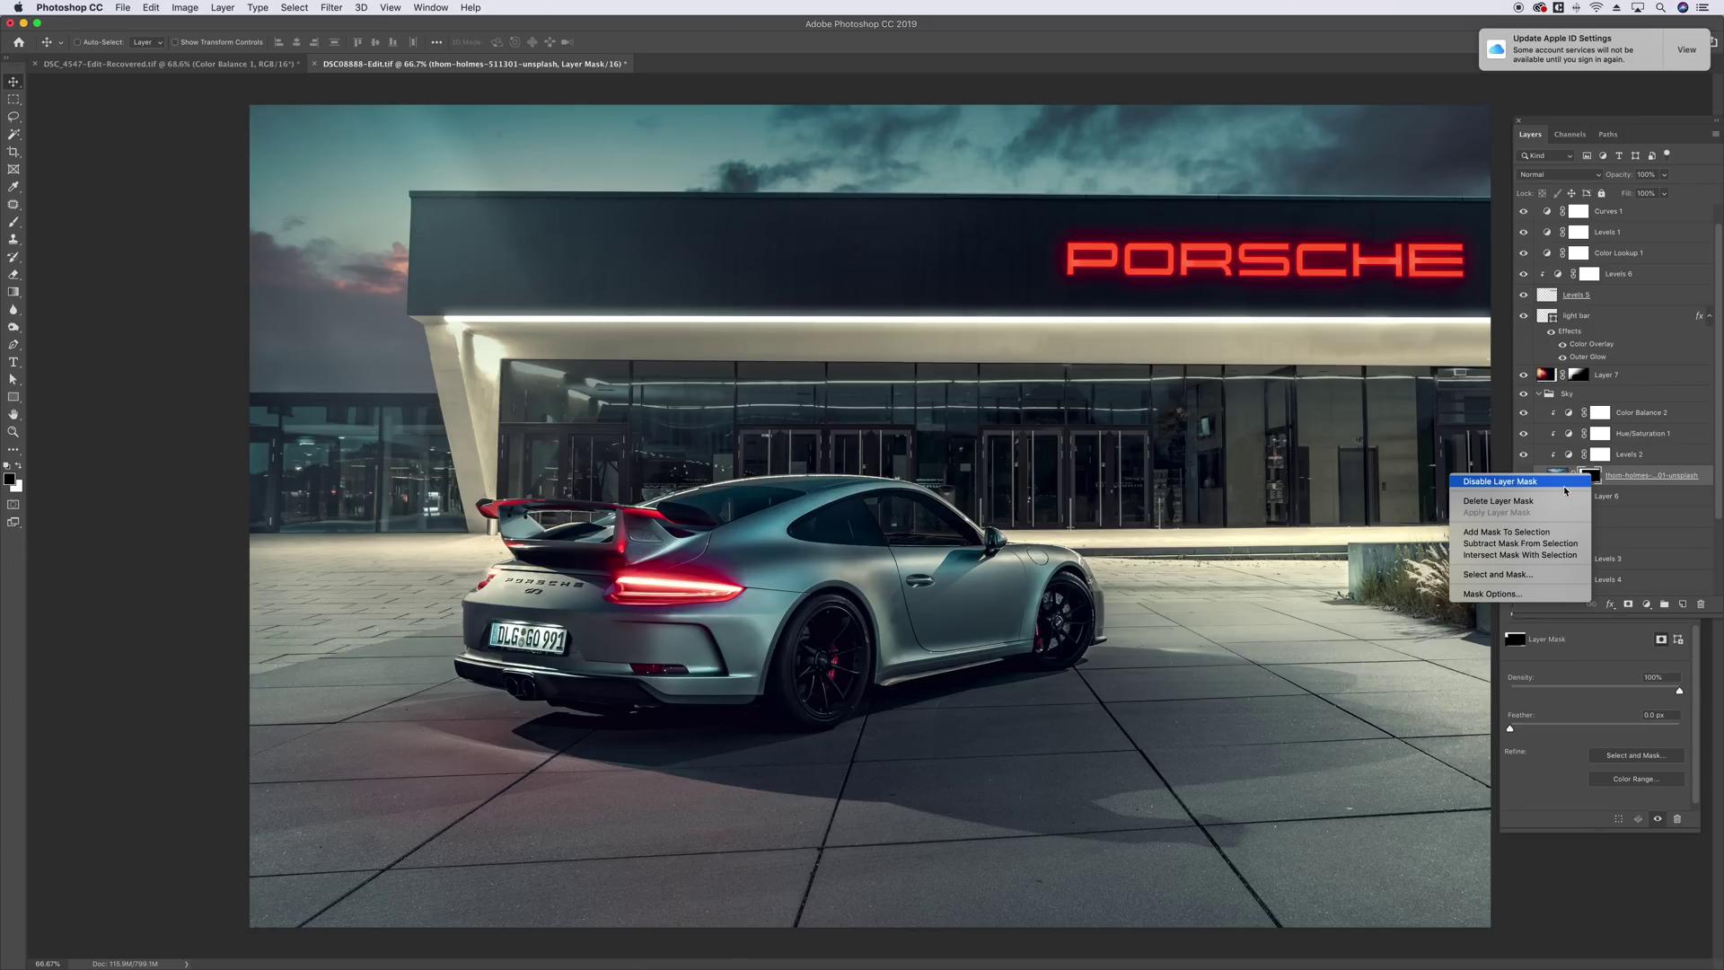
pyautogui.click(1563, 490)
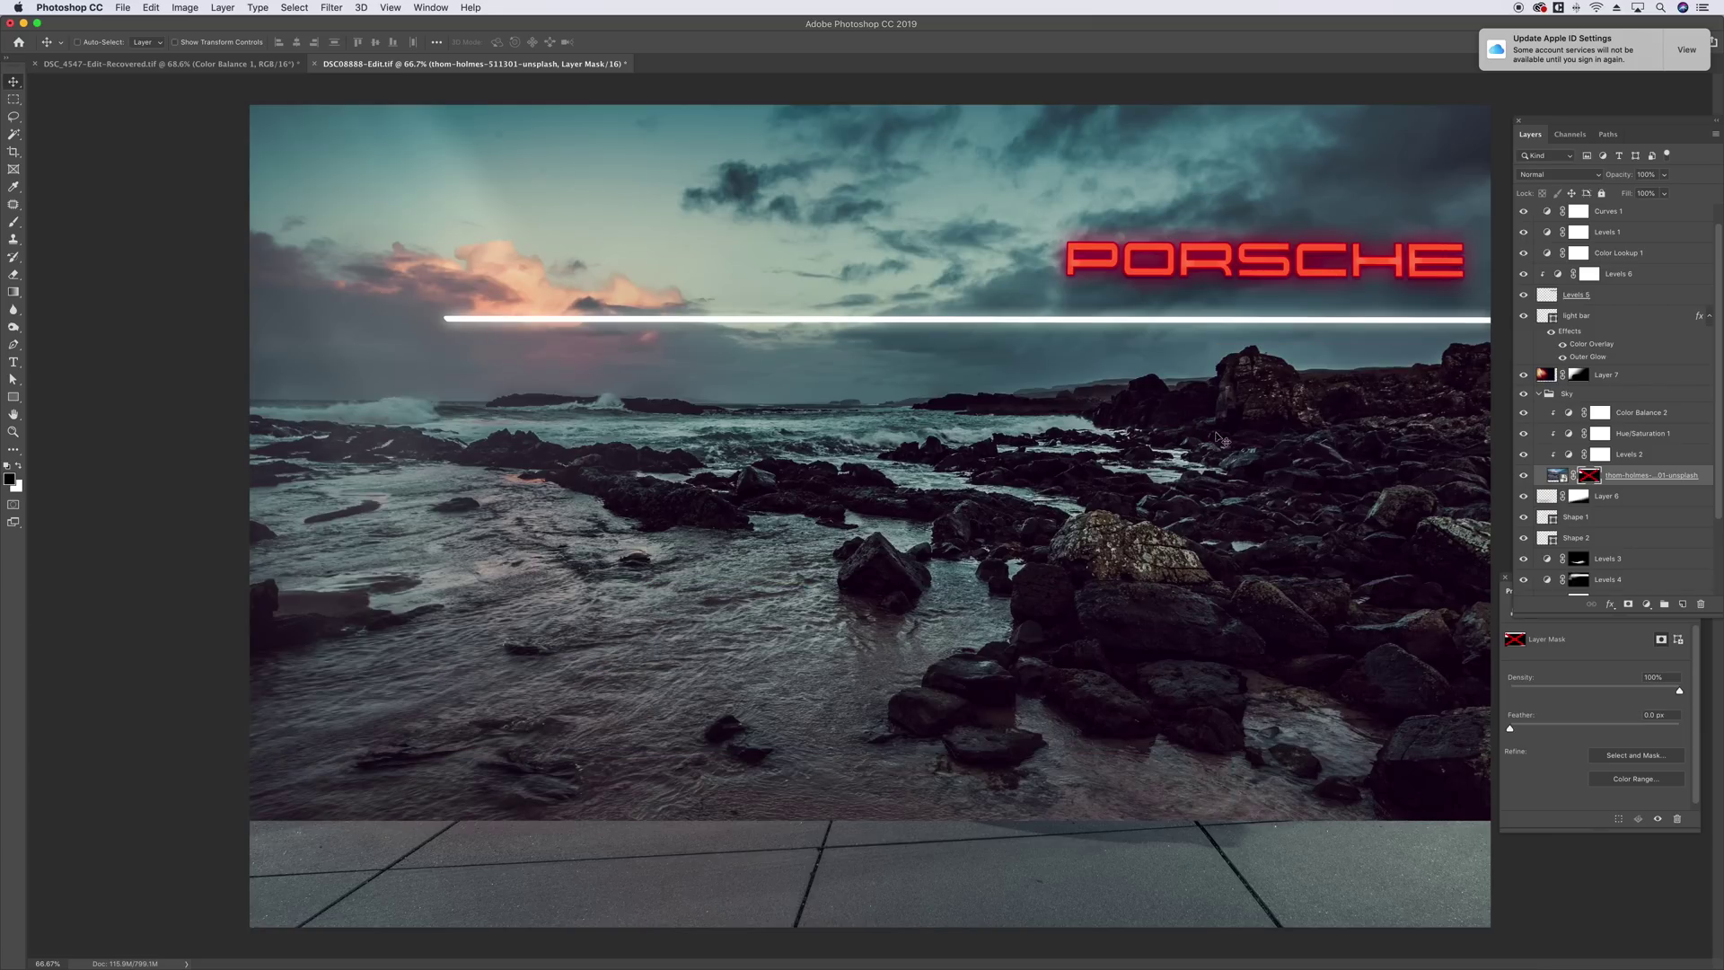
pyautogui.click(1524, 413)
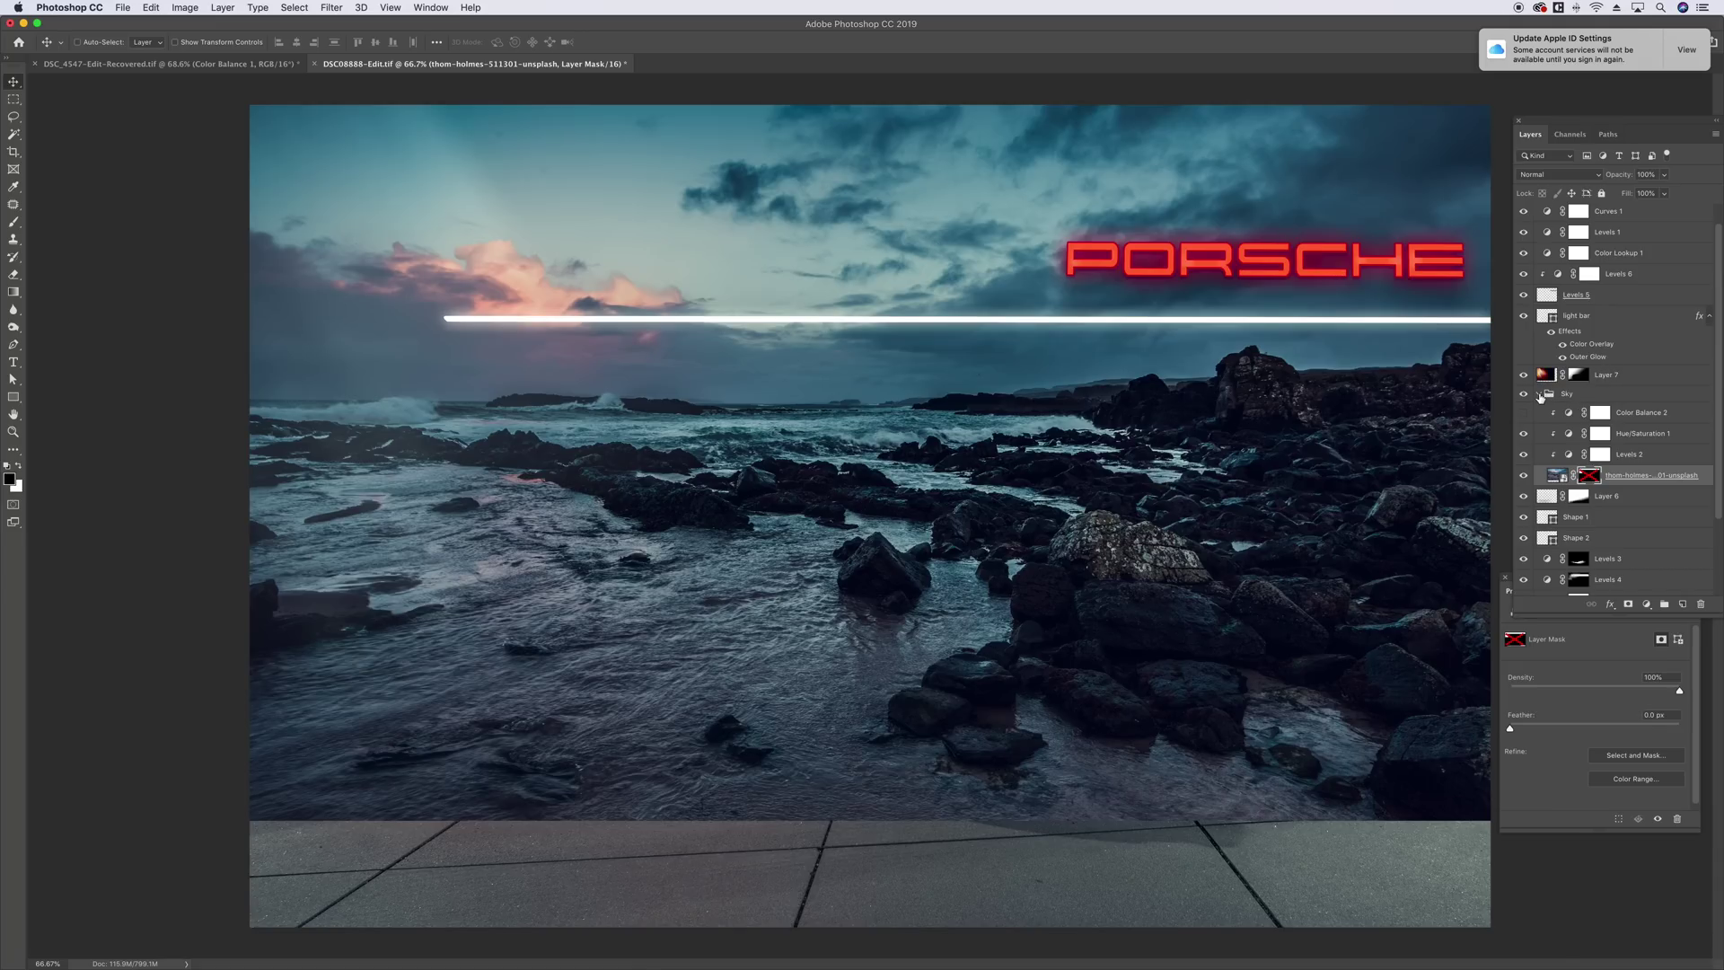
# - Re-enable the sky photo layer's mask and show the Color Balance 2 adjustment again
pyautogui.click(1538, 394)
pyautogui.click(1540, 395)
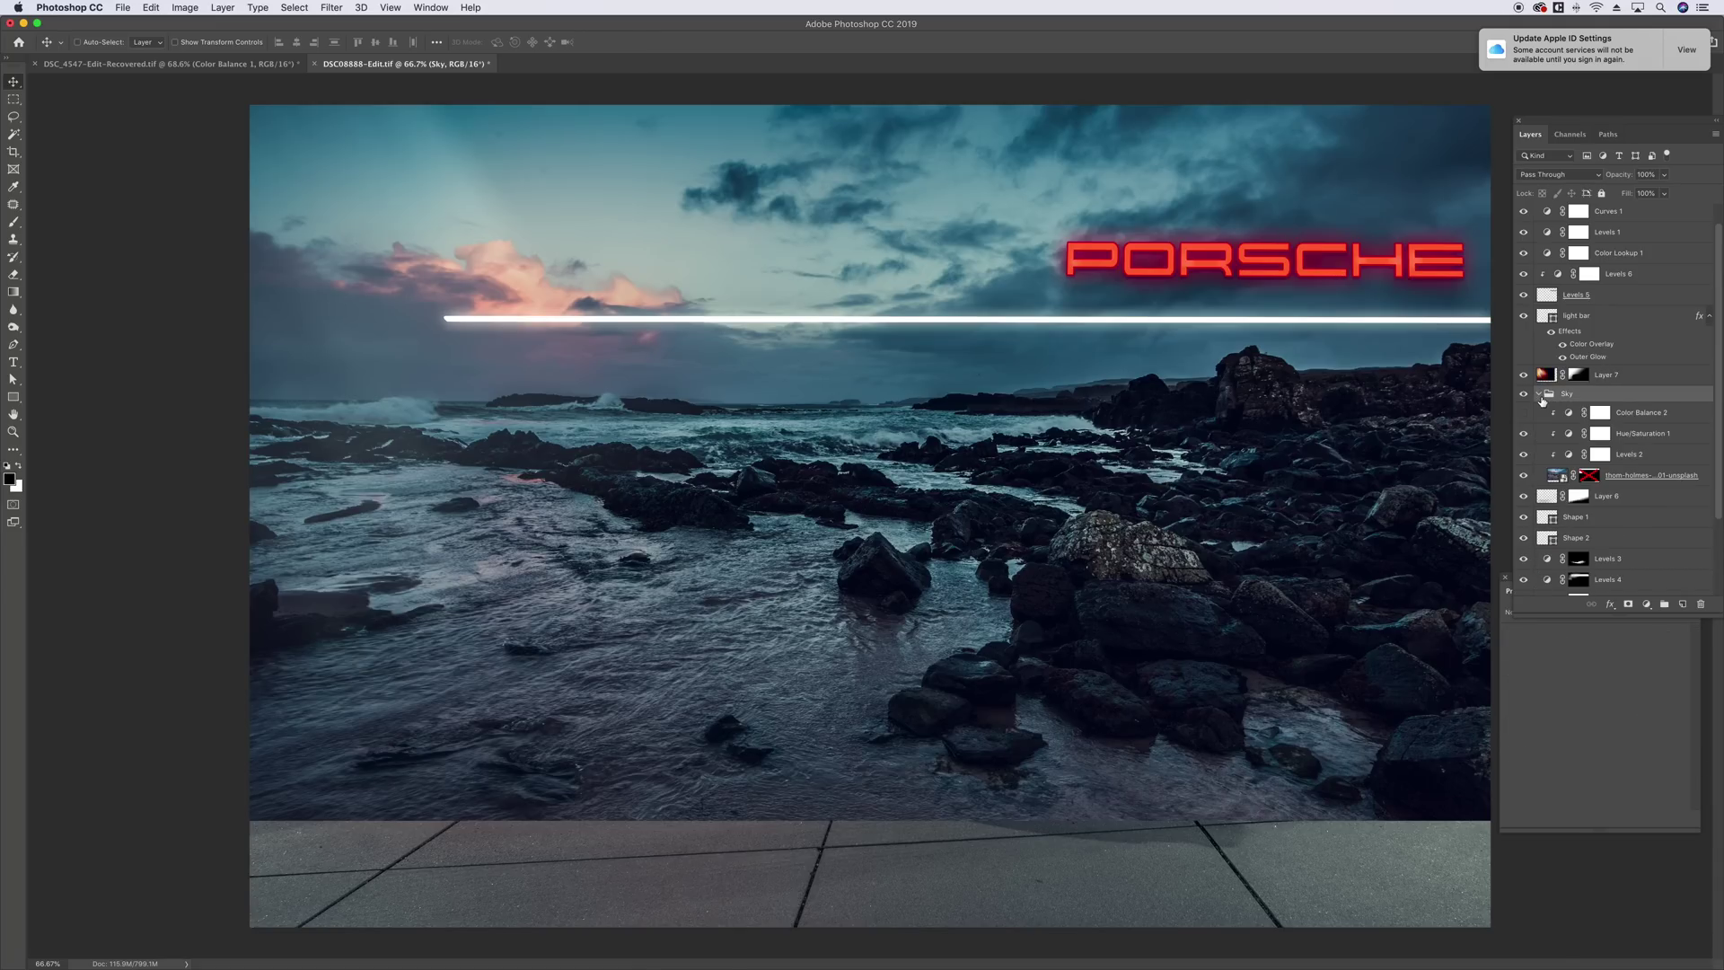
pyautogui.rightClick(1603, 482)
pyautogui.click(1541, 489)
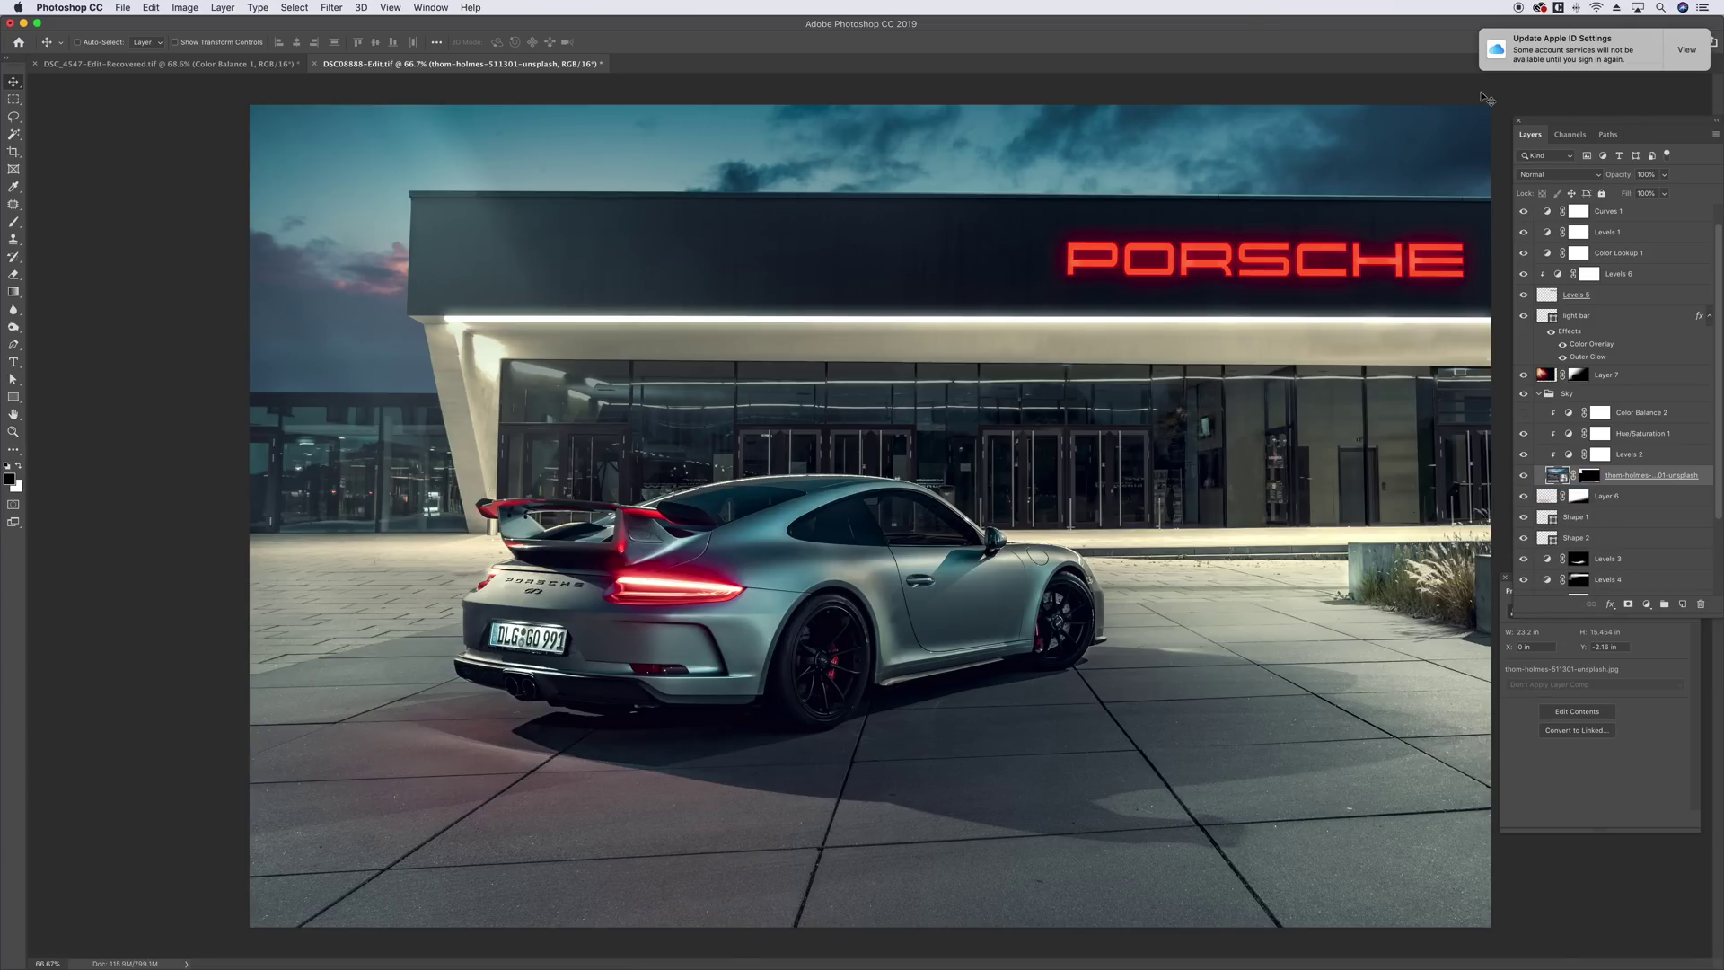
pyautogui.click(1524, 414)
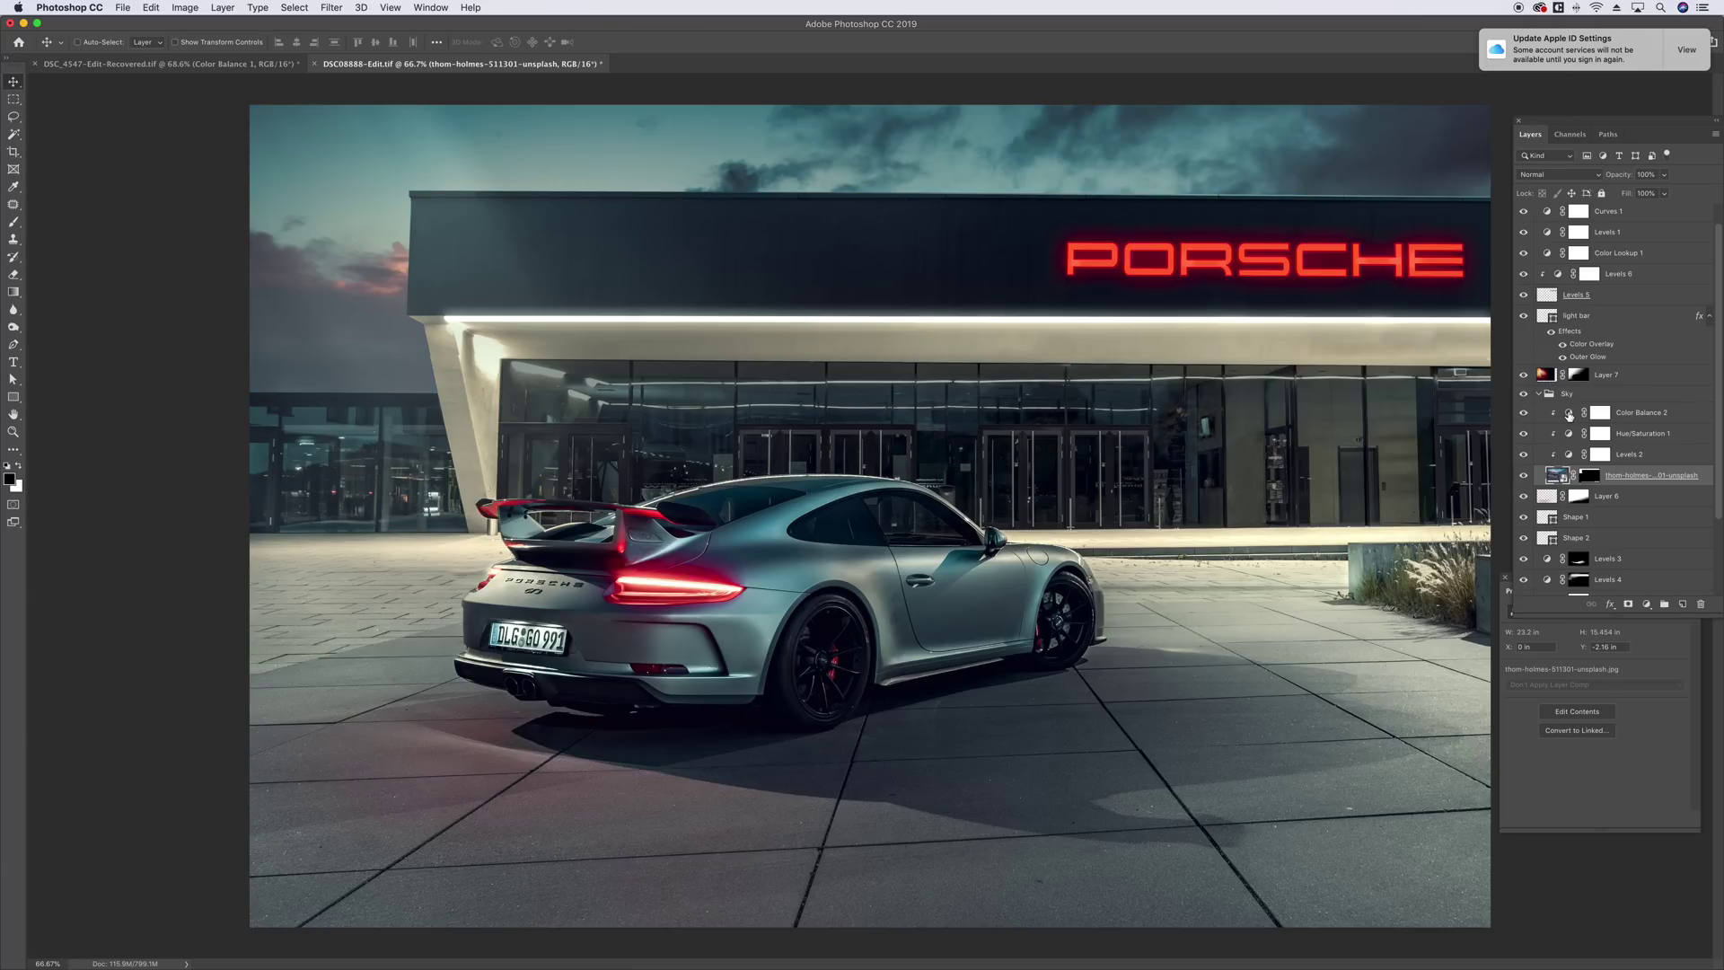
# - Review the Color Balance 2 settings in the Sky group across its Midtones, Shadows and Highlights
pyautogui.click(1569, 414)
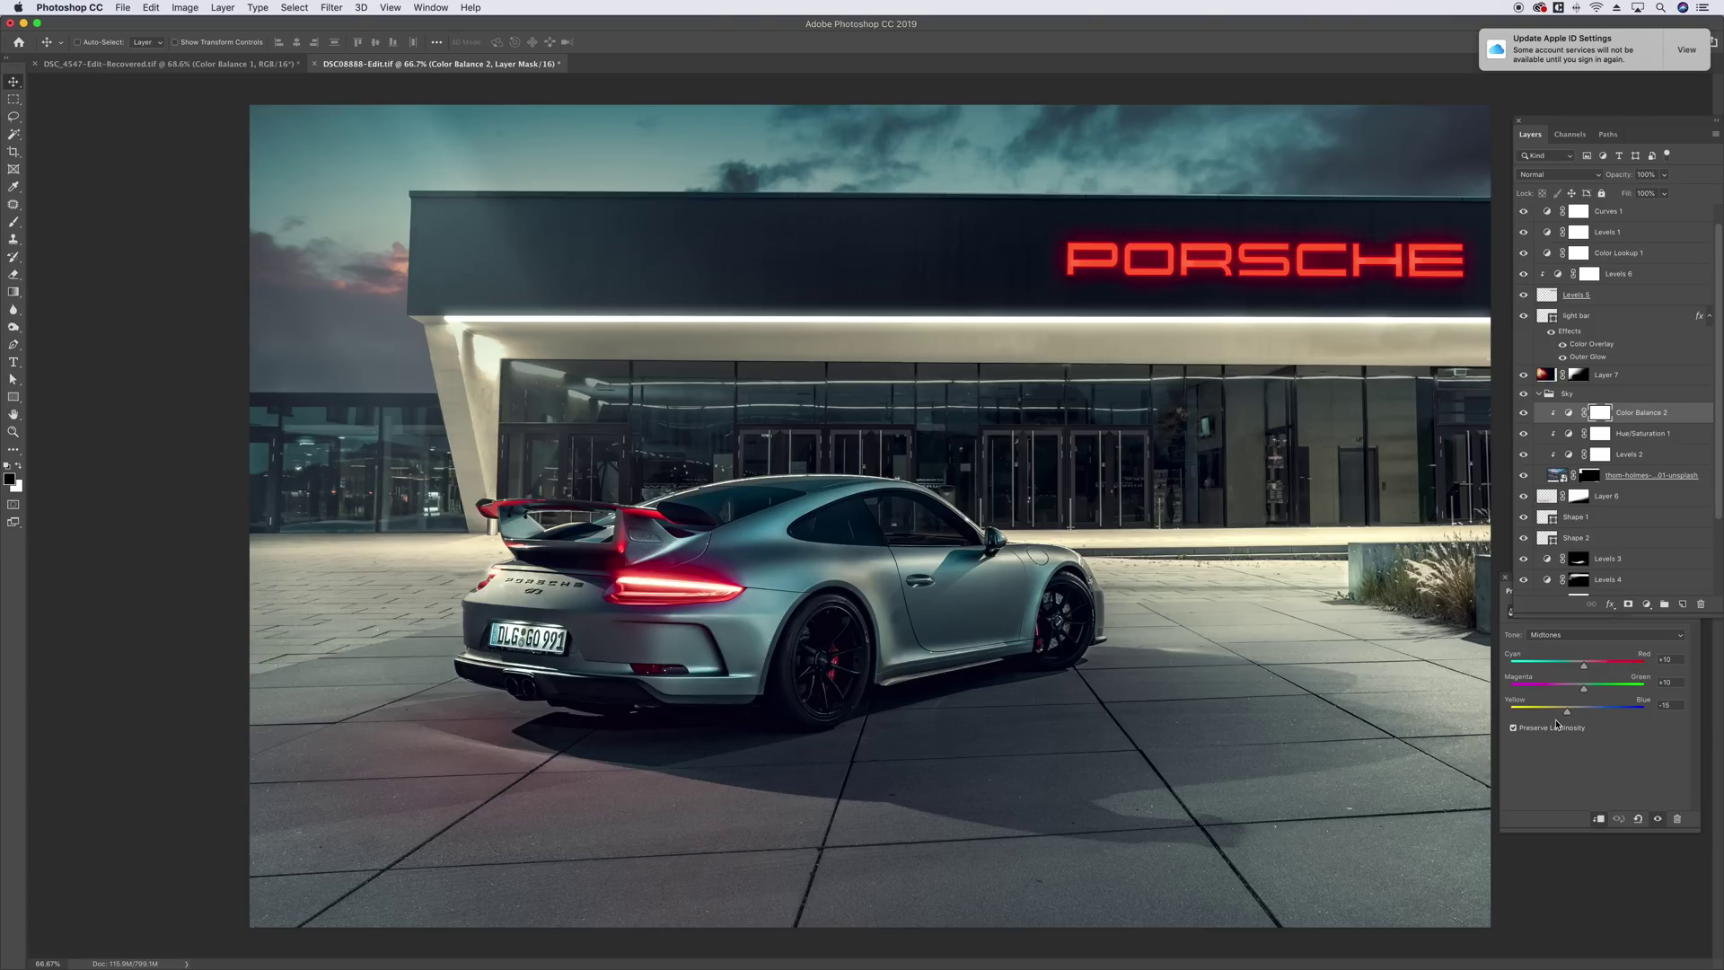
pyautogui.click(1556, 635)
pyautogui.click(1559, 625)
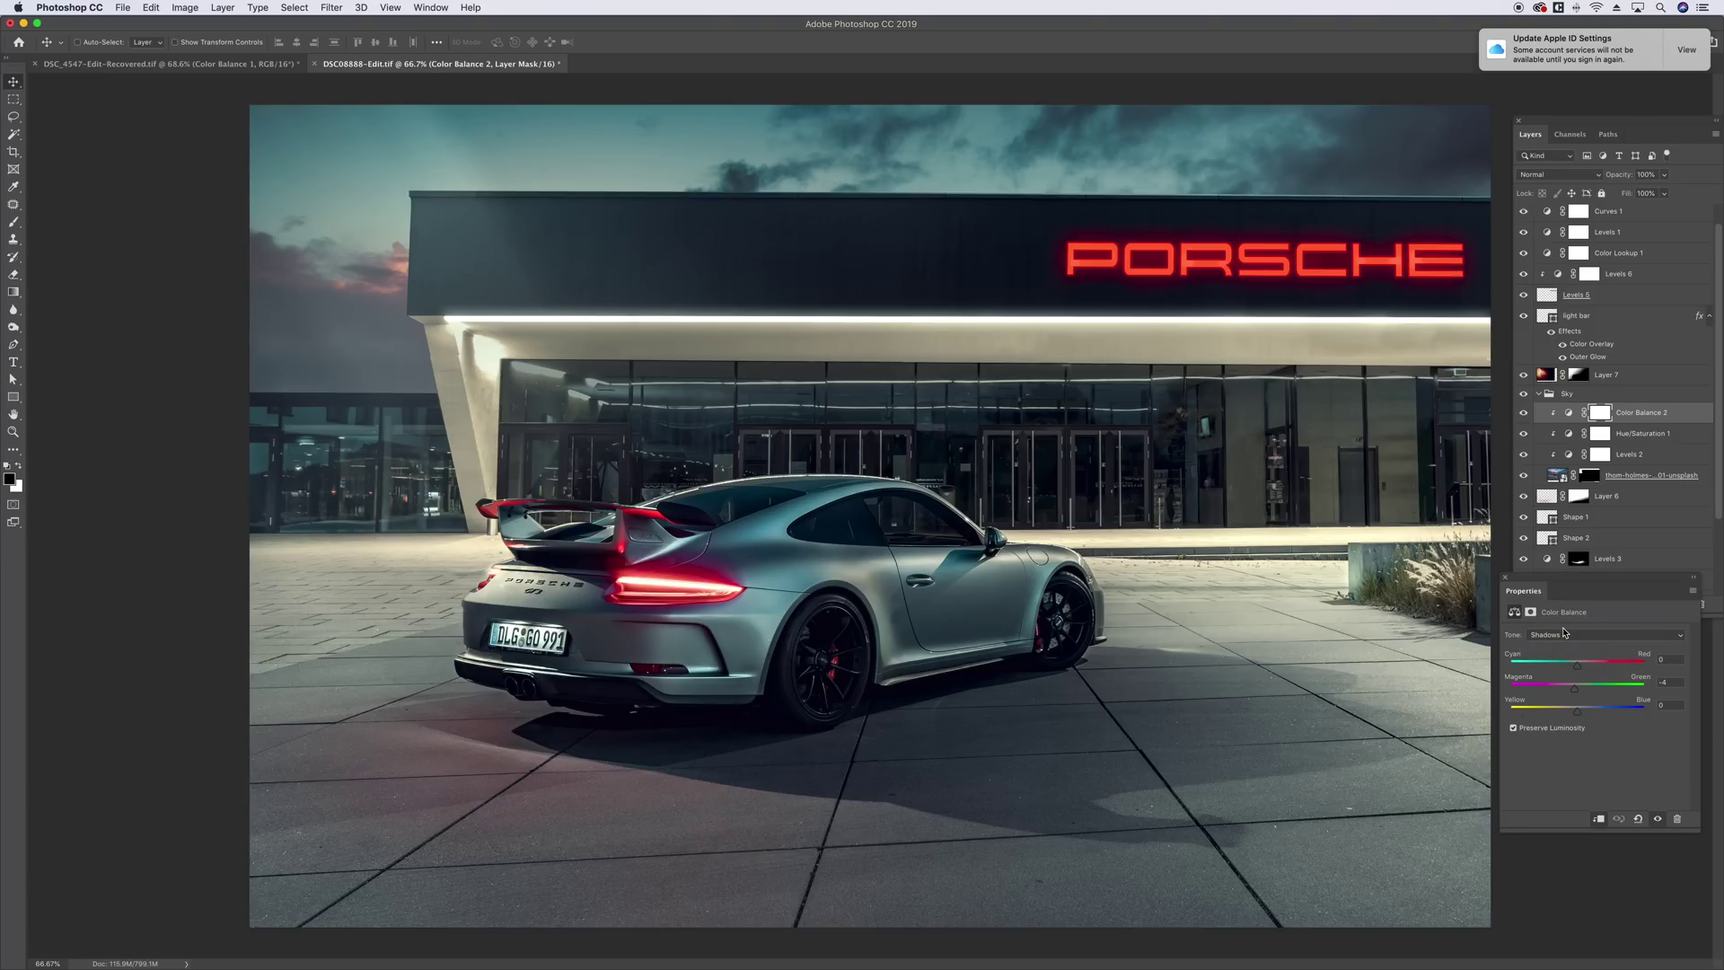
pyautogui.click(1567, 642)
pyautogui.click(1566, 658)
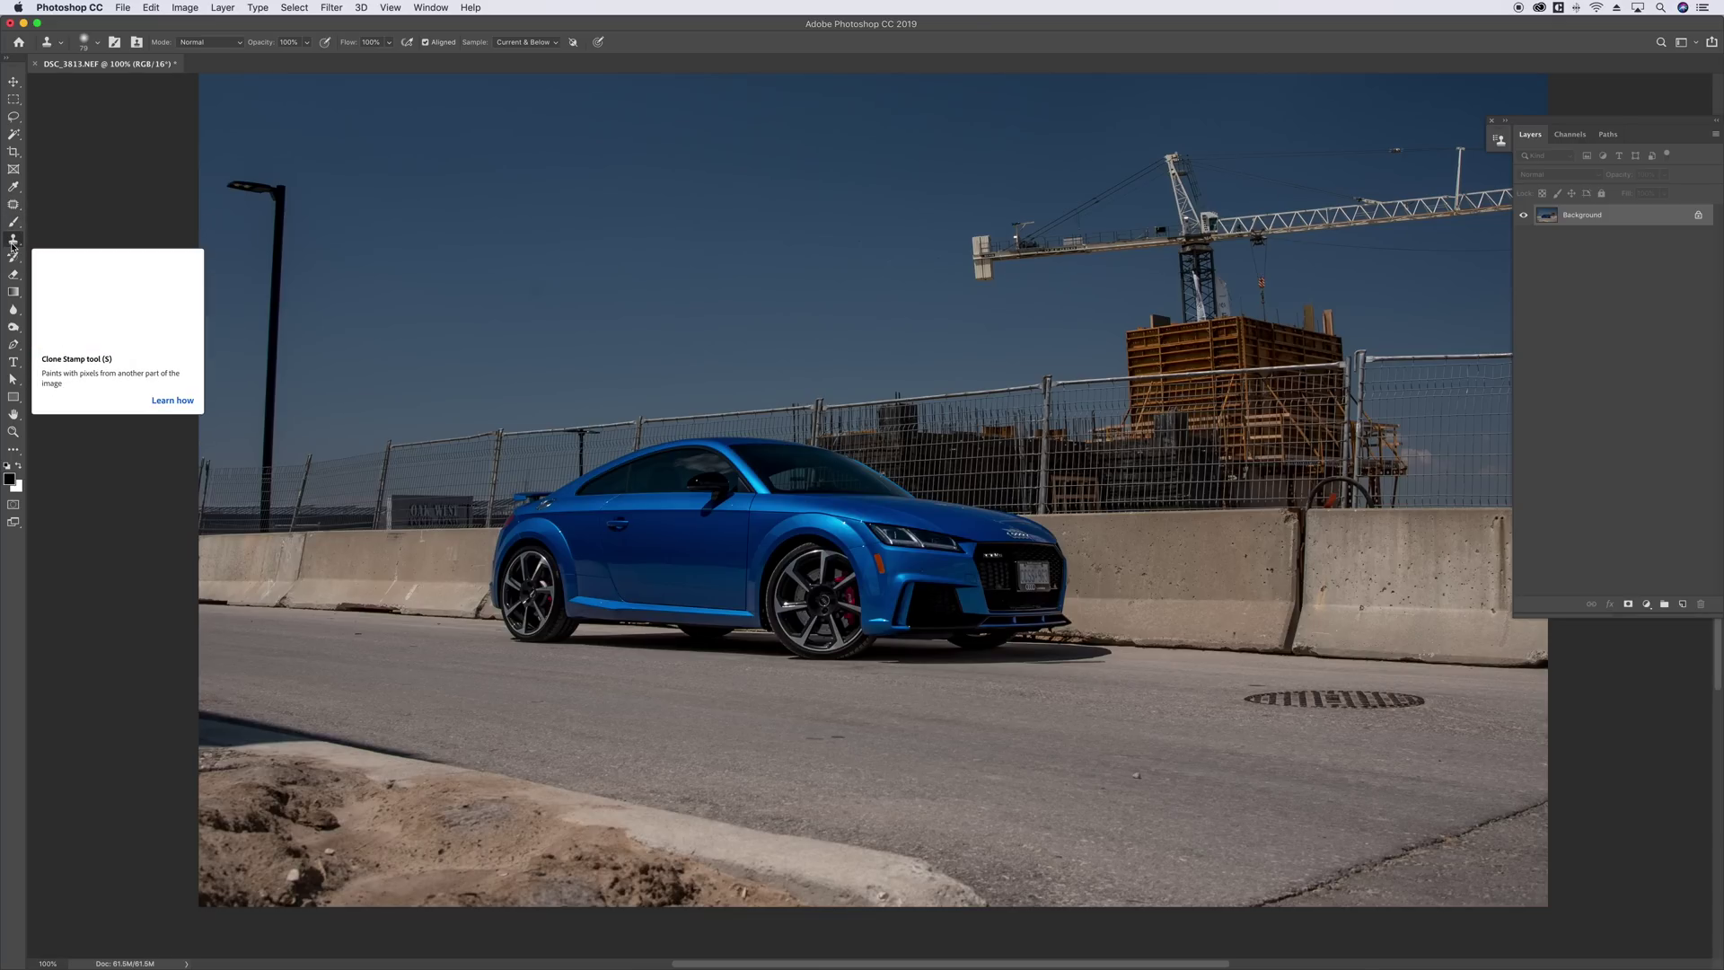
# - Try a Clone Stamp stroke beside the lamp post, undo it, and enlarge the brush for sampling the sky
pyautogui.moveTo(254, 226); pyautogui.dragTo(255, 255)
pyautogui.press('super+z')
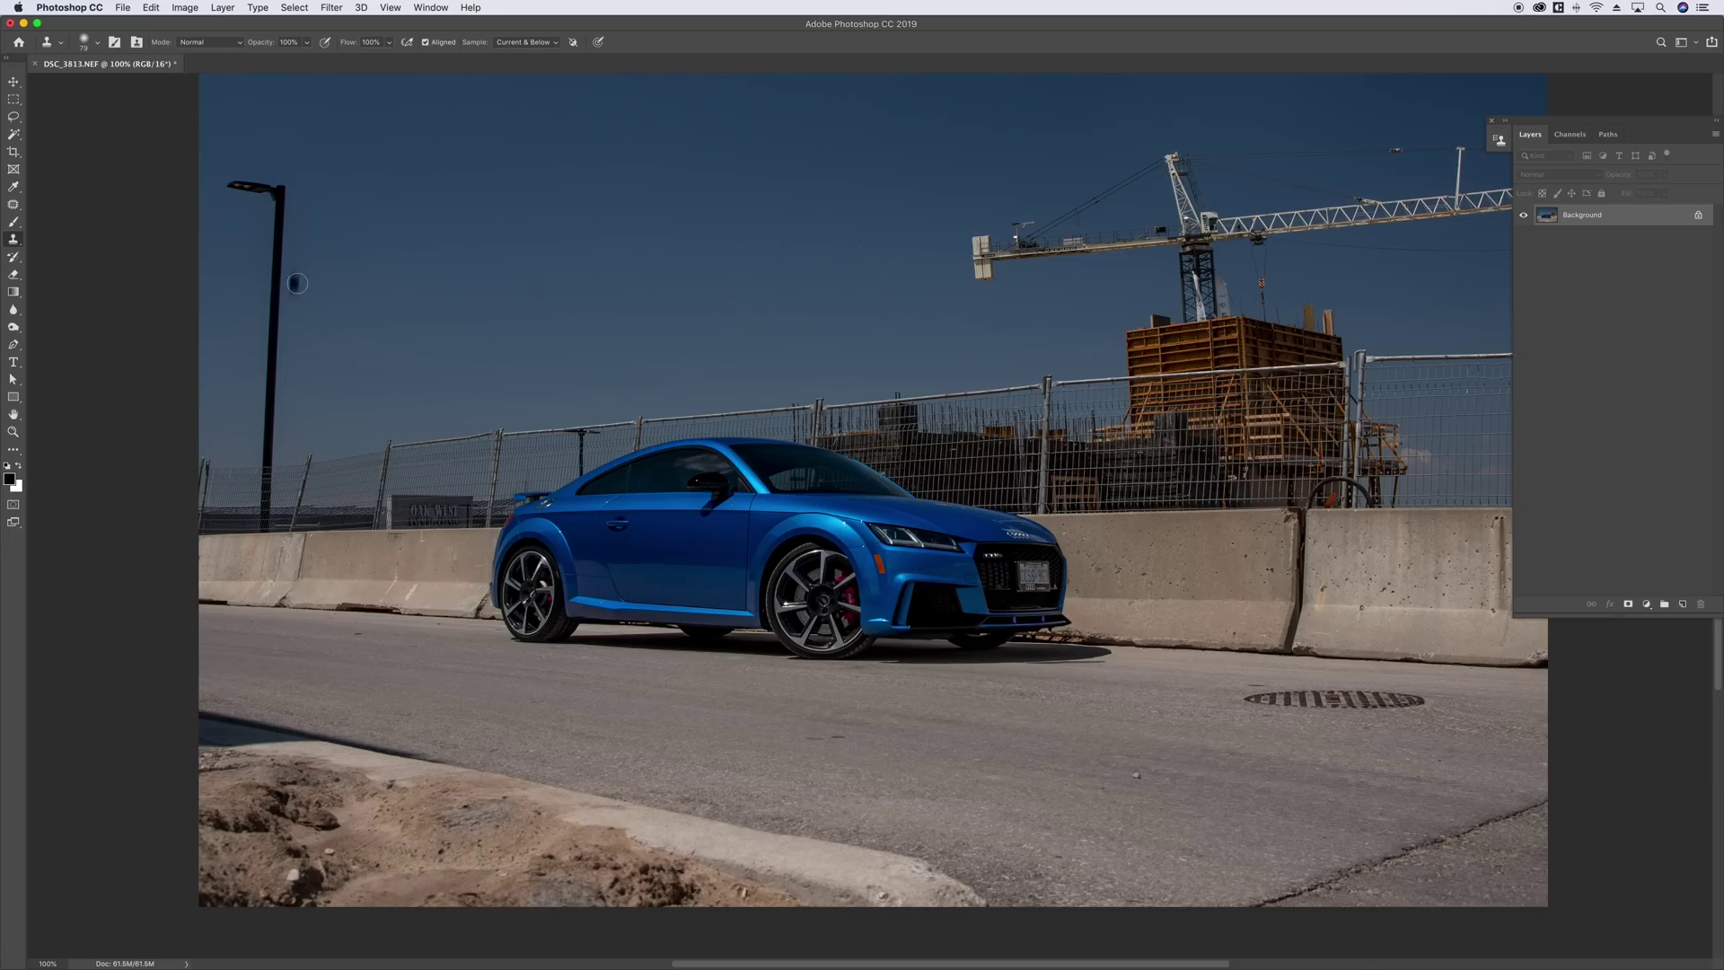
pyautogui.keyDown('alt'); pyautogui.click(278, 230); pyautogui.keyUp('alt')
pyautogui.keyDown('alt'); pyautogui.click(306, 246); pyautogui.keyUp('alt')
pyautogui.rightClick(305, 246)
pyautogui.moveTo(408, 280)
pyautogui.mouseDown()
pyautogui.moveTo(449, 283)
pyautogui.moveTo(427, 283)
pyautogui.mouseUp()
pyautogui.click(333, 232)
# - Clone clean sky over the lamp head and the upper part of the lamp post
pyautogui.keyDown('alt'); pyautogui.click(328, 260); pyautogui.keyUp('alt')
pyautogui.click(276, 258)
pyautogui.moveTo(276, 259)
pyautogui.mouseDown()
pyautogui.moveTo(281, 192)
pyautogui.moveTo(240, 189)
pyautogui.mouseUp()
pyautogui.moveTo(235, 196); pyautogui.dragTo(223, 185)
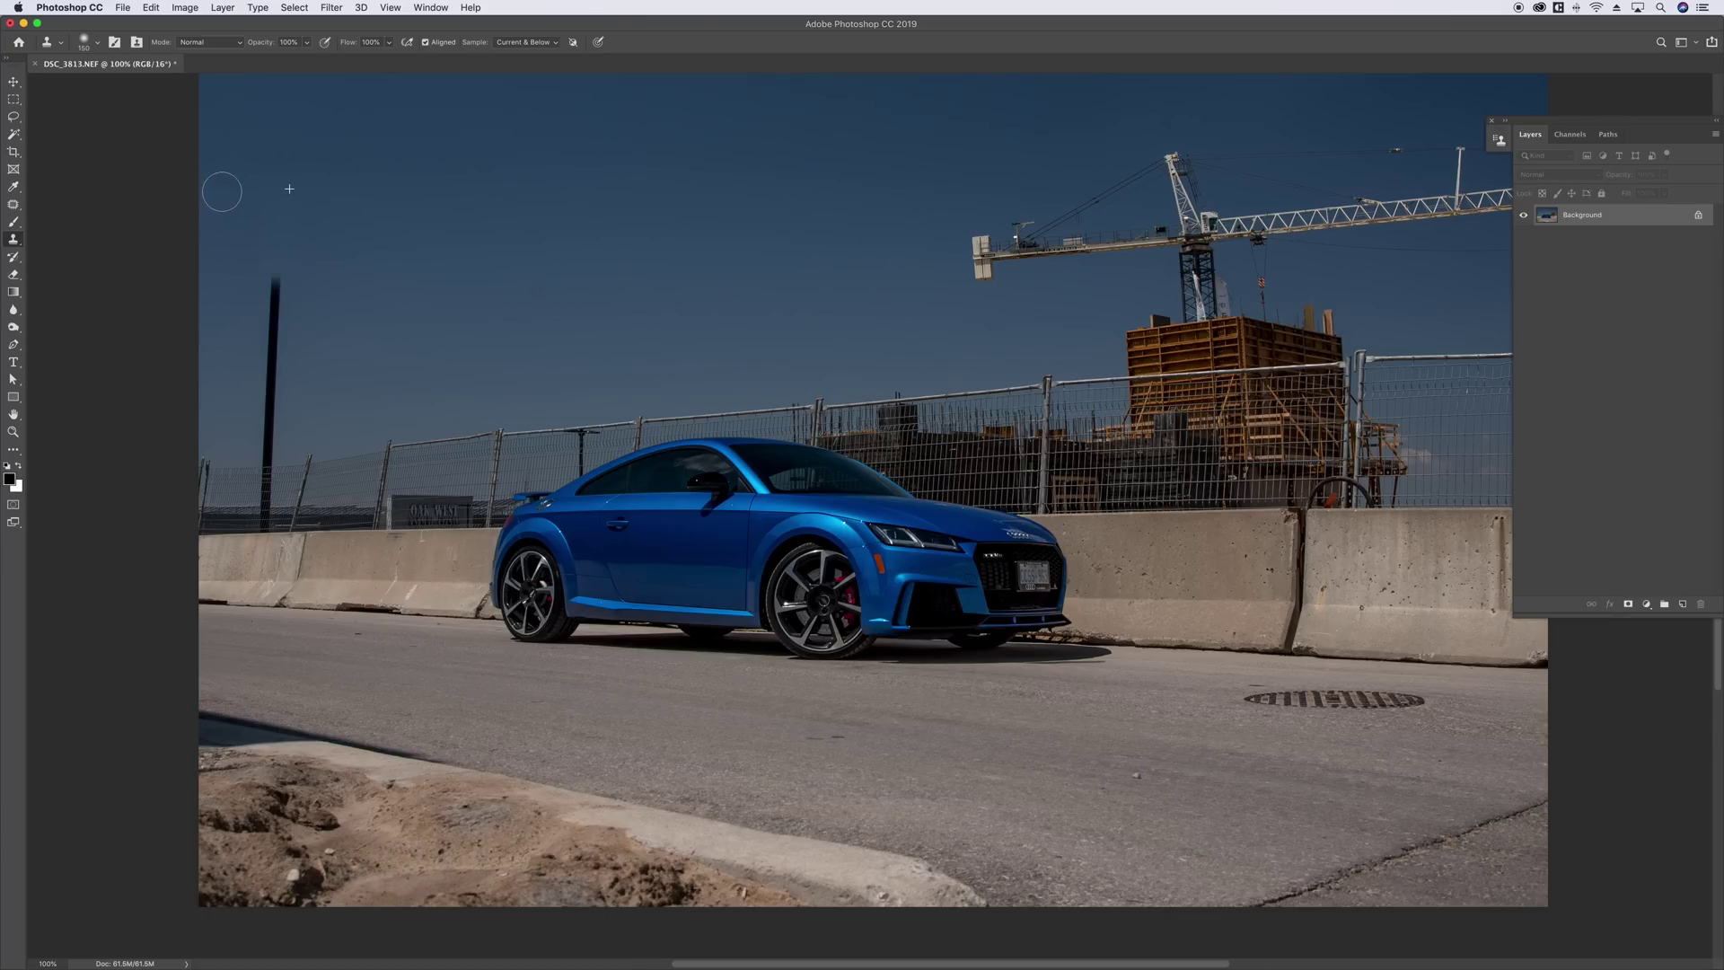
# - Try cloning sky over the remaining lamp post down toward the fence, and undo those strokes
pyautogui.keyDown('alt'); pyautogui.click(315, 304); pyautogui.keyUp('alt')
pyautogui.moveTo(269, 278); pyautogui.dragTo(269, 440)
pyautogui.keyDown('alt'); pyautogui.click(306, 398); pyautogui.keyUp('alt')
pyautogui.press('super+z')
pyautogui.press('super+z')
pyautogui.press('super+z')
pyautogui.press('super+z')
# - Sample the remaining lamp post with the Clone Stamp and show the Clone Source settings
pyautogui.press('v')
pyautogui.scroll(2, 401, 390)
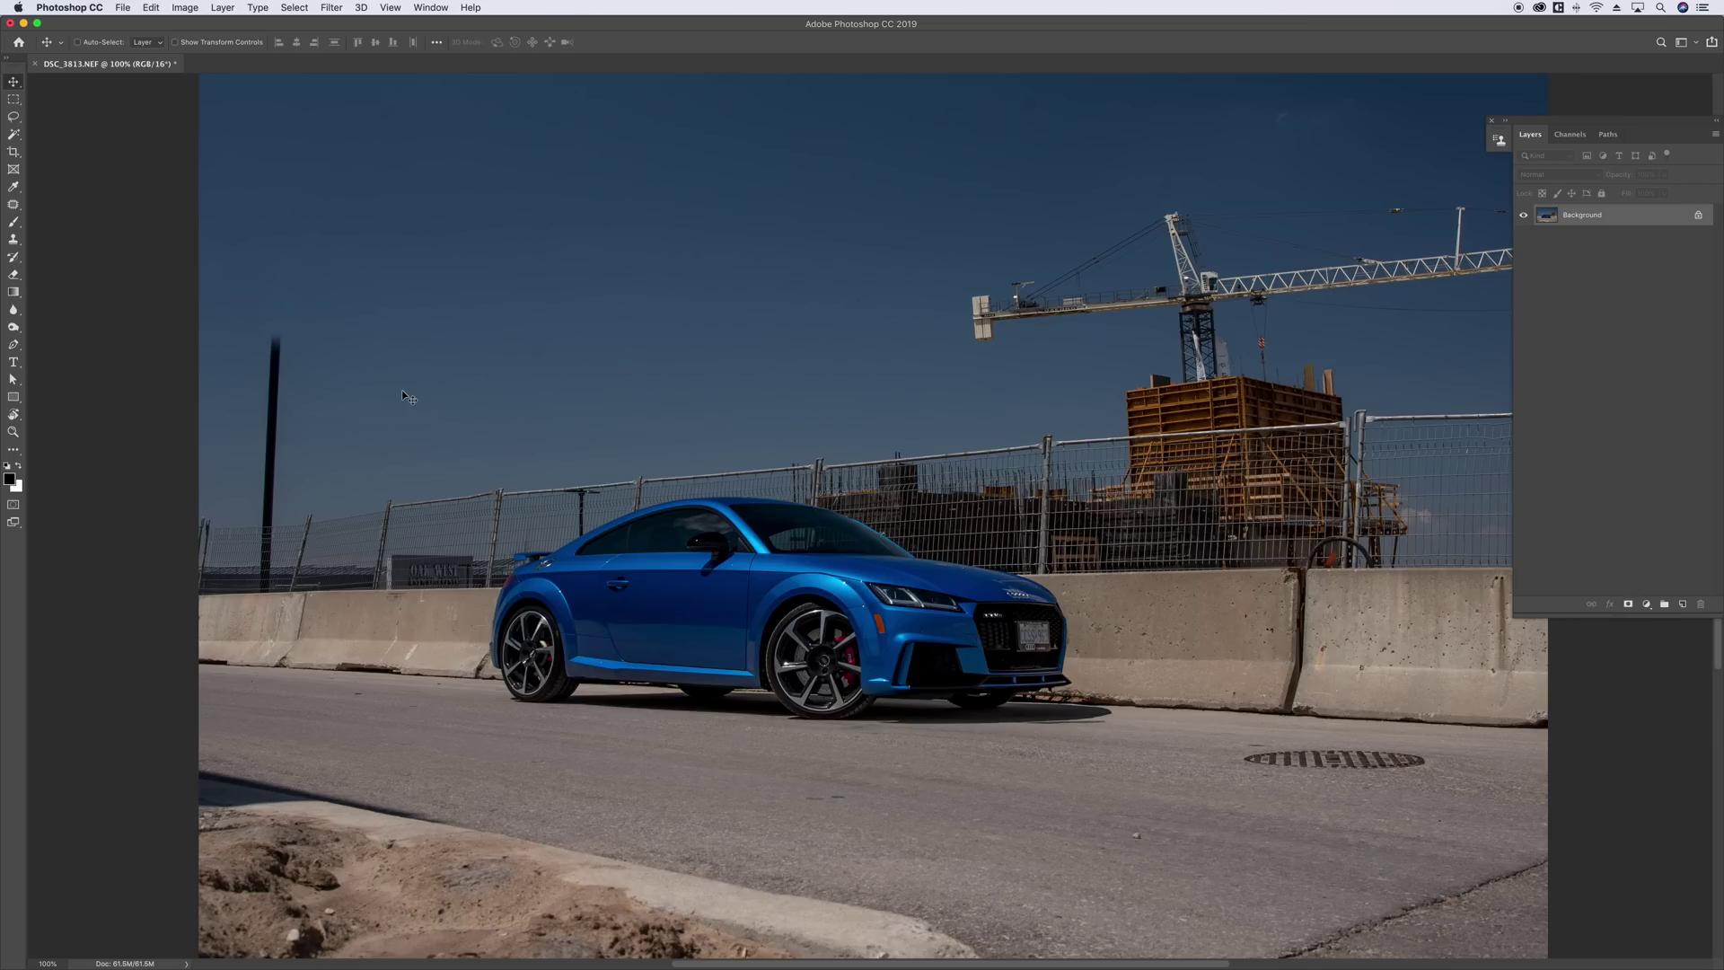
pyautogui.press('s')
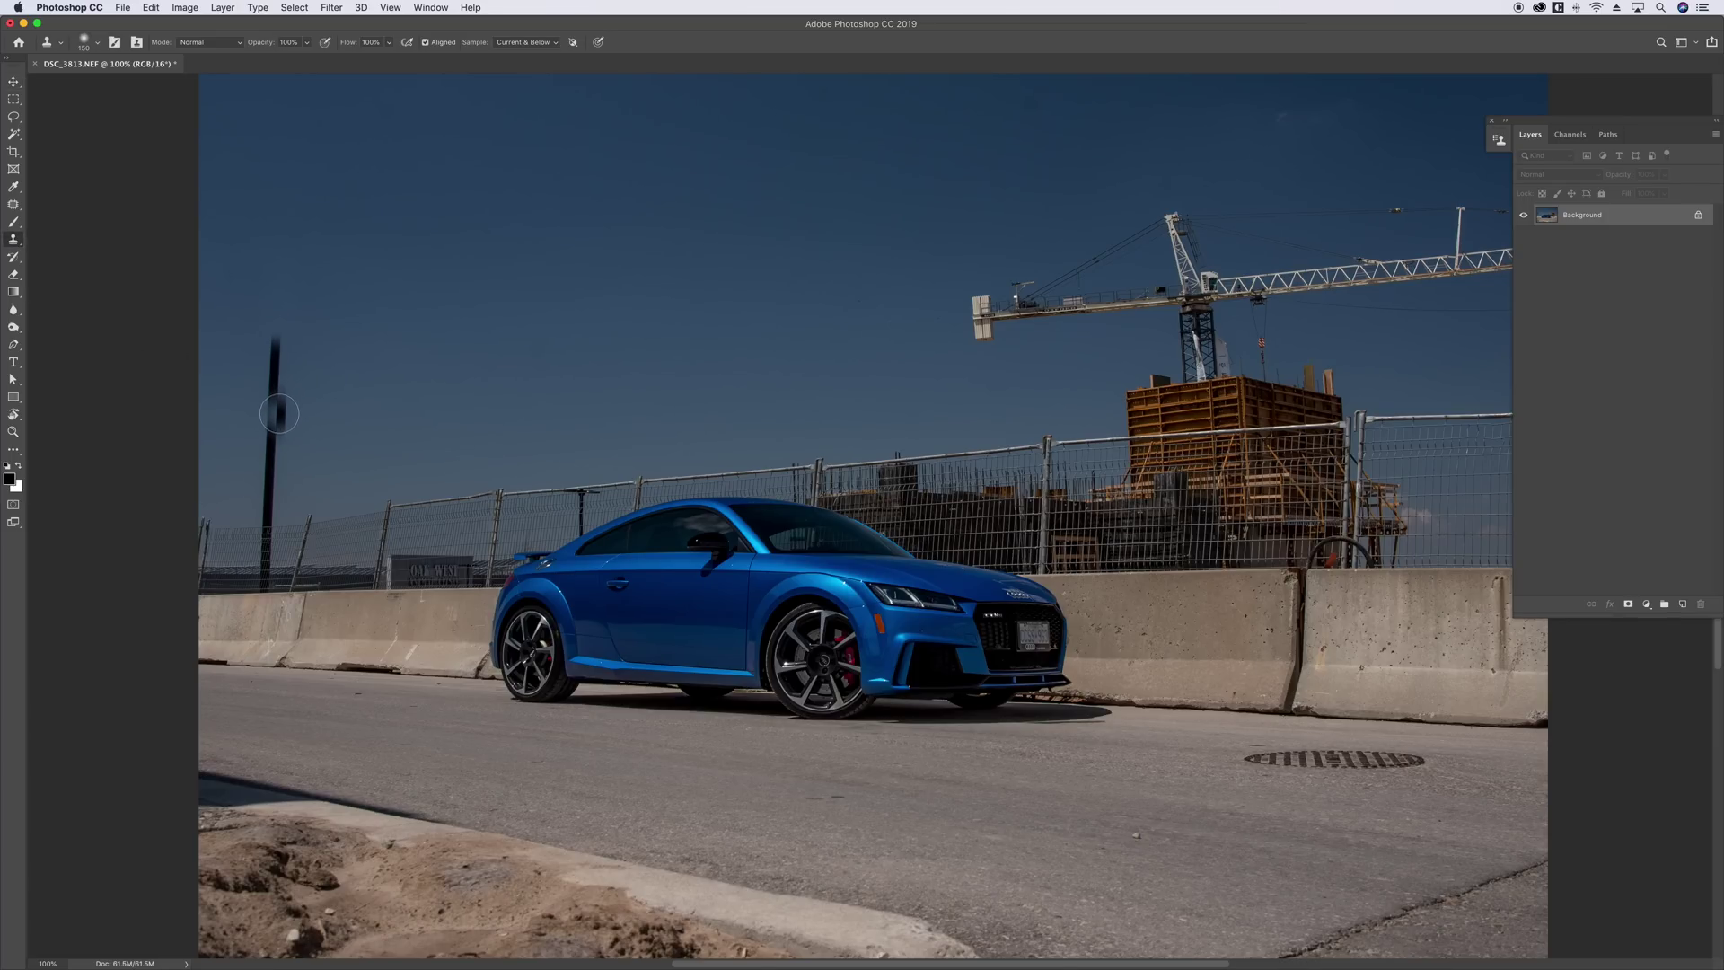
pyautogui.keyDown('alt'); pyautogui.click(273, 394); pyautogui.keyUp('alt')
pyautogui.click(363, 388)
pyautogui.hscroll(2, 370, 390)
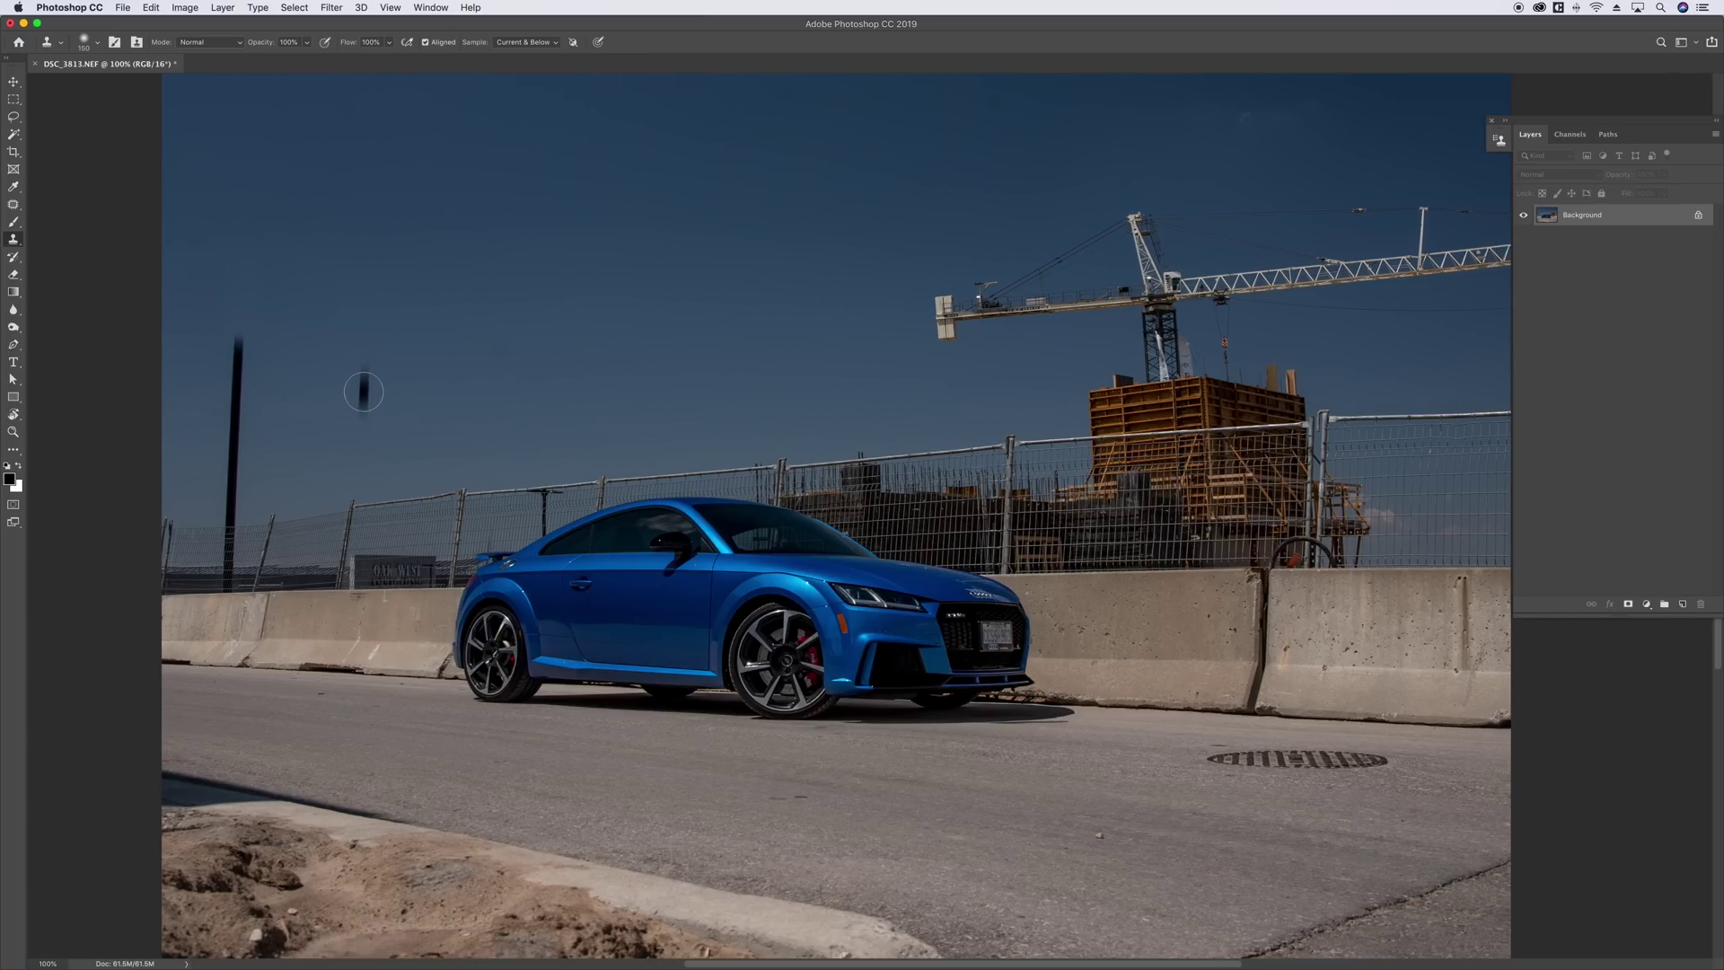
pyautogui.click(427, 7)
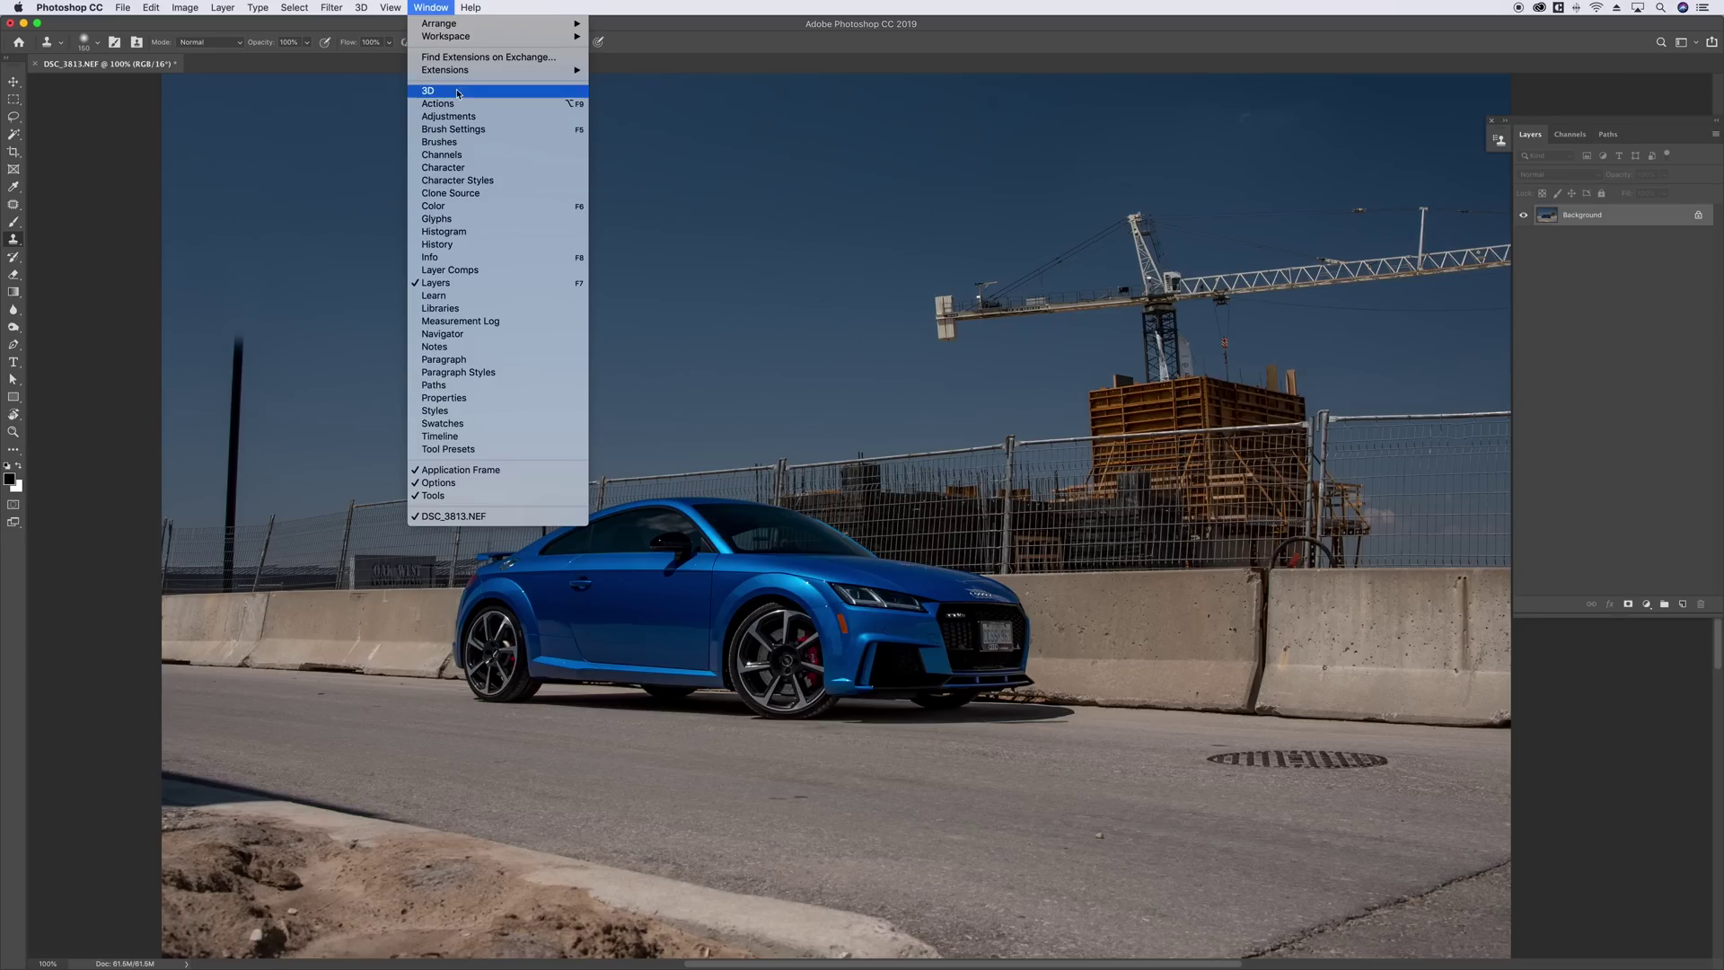
pyautogui.click(450, 193)
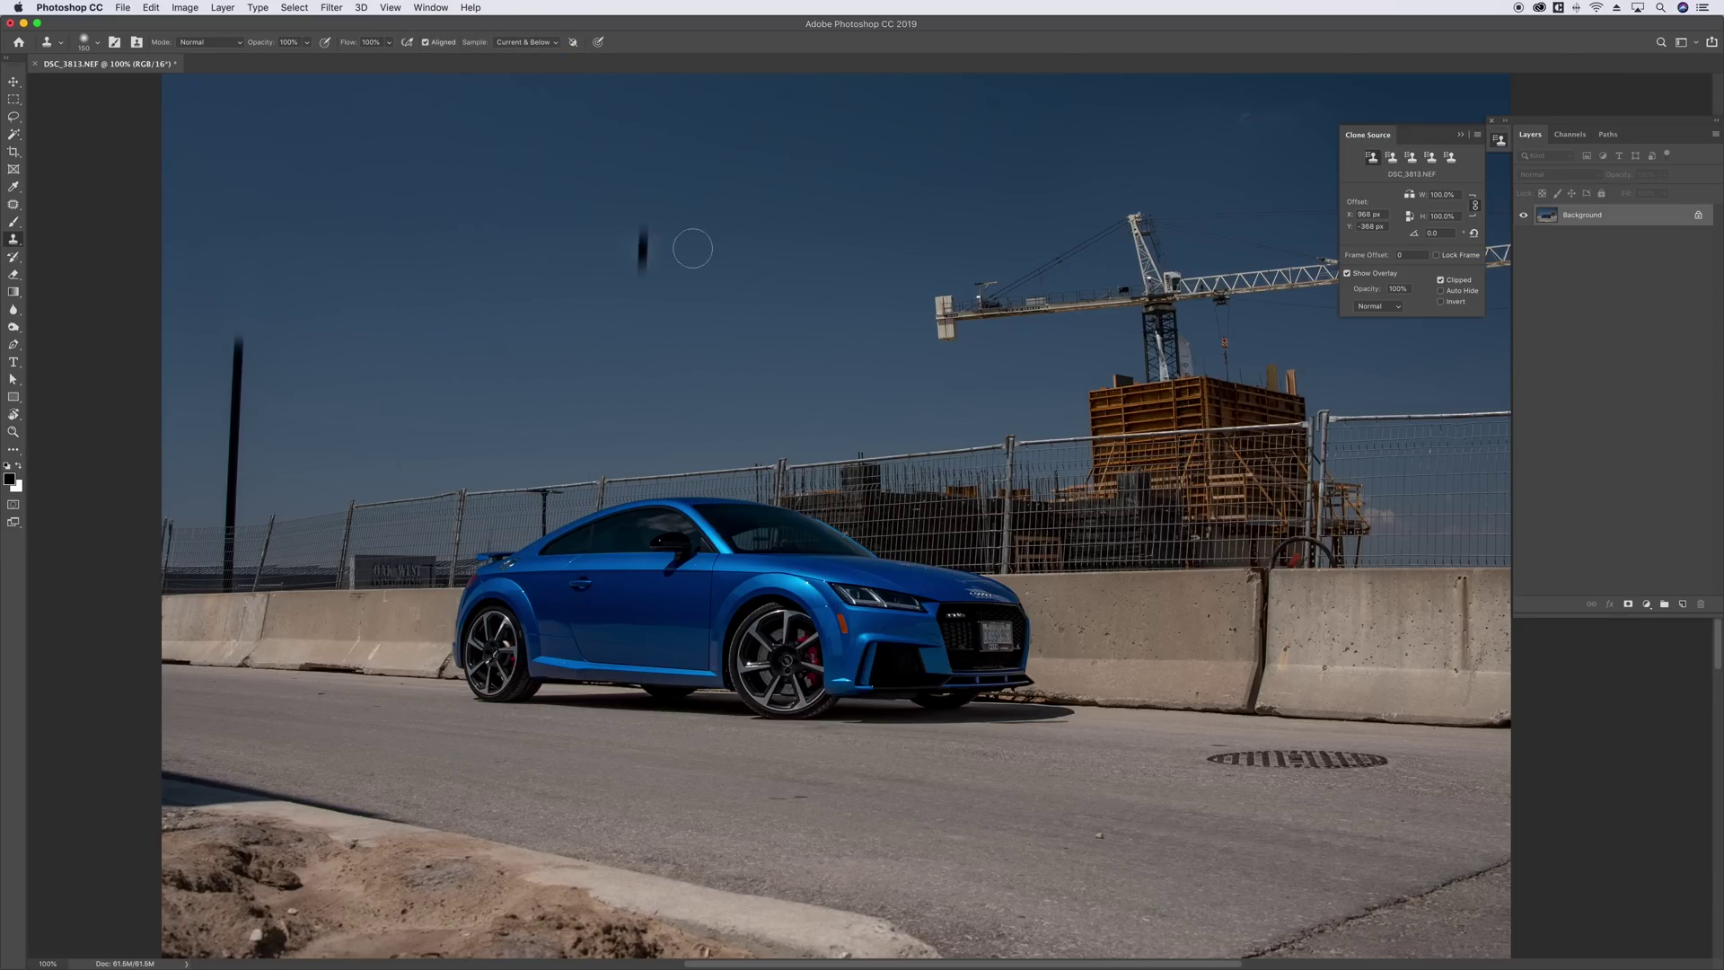
# - Rotate the clone source to 50 degrees, try a rotated lamp post stroke in the sky, and undo that stroke
pyautogui.click(1434, 233)
pyautogui.write('90')
pyautogui.press('Return')
pyautogui.click(1433, 233)
pyautogui.press('Up')
pyautogui.hotkey('shift', 'Up')
pyautogui.moveTo(363, 375)
pyautogui.mouseDown()
pyautogui.moveTo(490, 283)
pyautogui.moveTo(259, 446)
pyautogui.moveTo(288, 478)
pyautogui.moveTo(266, 452)
pyautogui.moveTo(256, 467)
pyautogui.moveTo(191, 442)
pyautogui.moveTo(220, 466)
pyautogui.mouseUp()
pyautogui.press('super+z')
# - Add a new empty layer, and try Current Layer sampling for the Clone Stamp before returning it to Current & Below
pyautogui.moveTo(1607, 133)
pyautogui.mouseDown()
pyautogui.moveTo(1521, 173)
pyautogui.moveTo(1563, 173)
pyautogui.mouseUp()
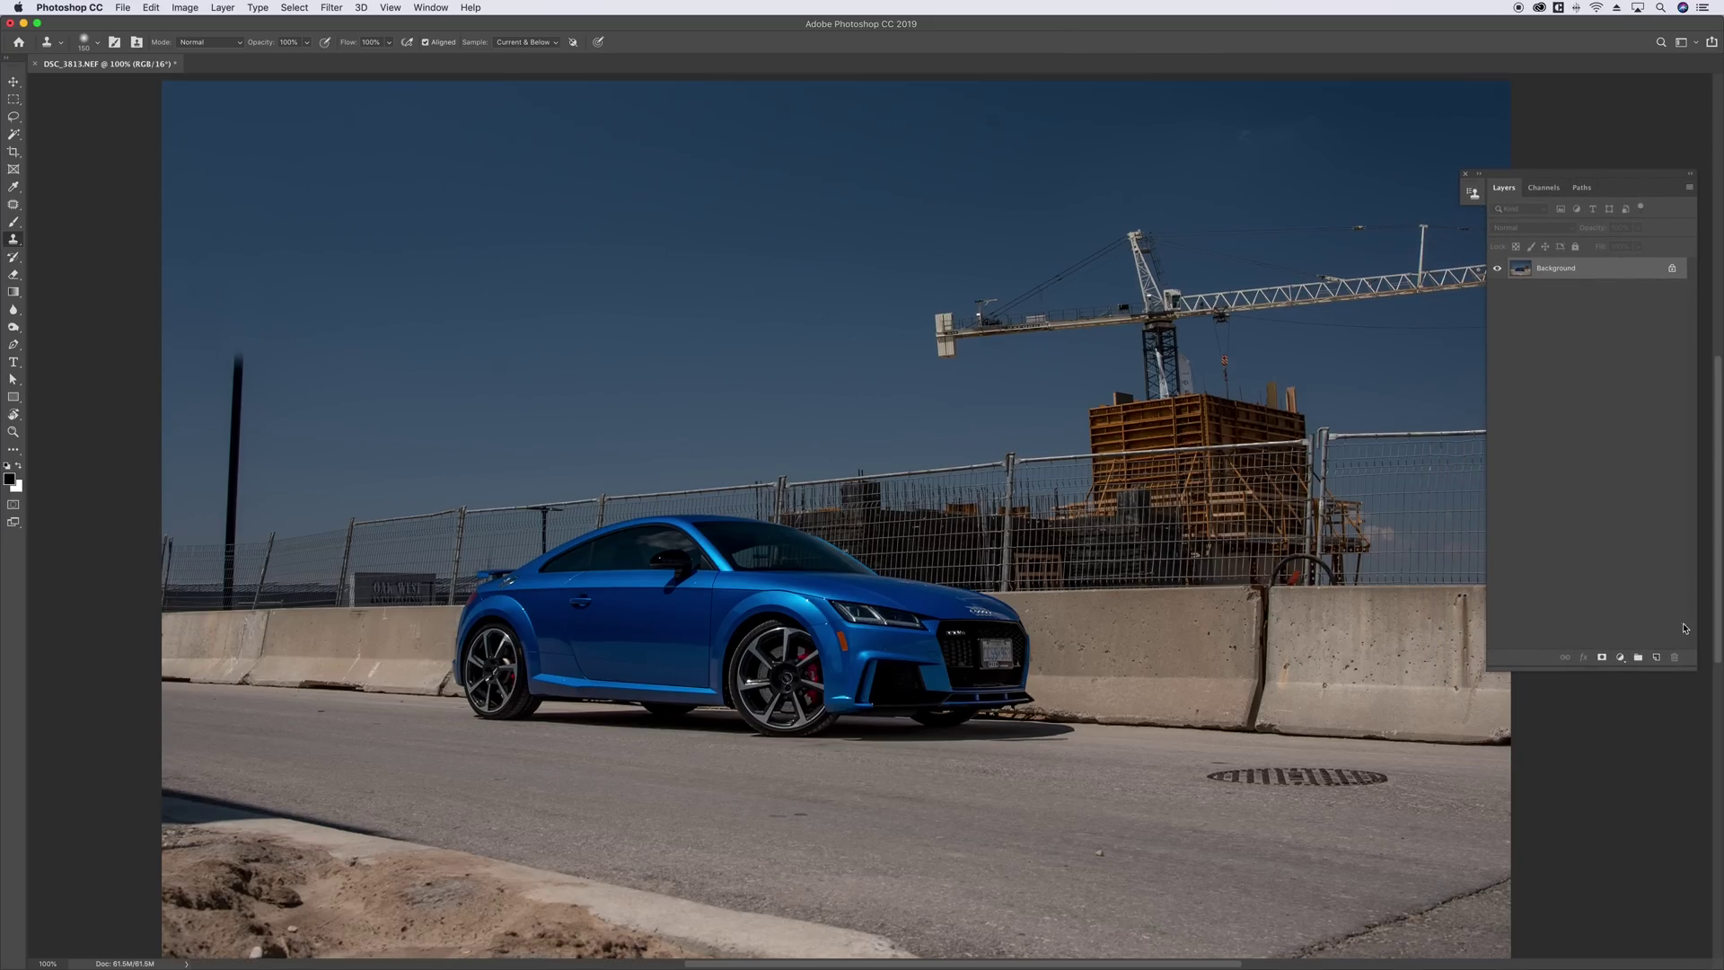
pyautogui.click(1656, 659)
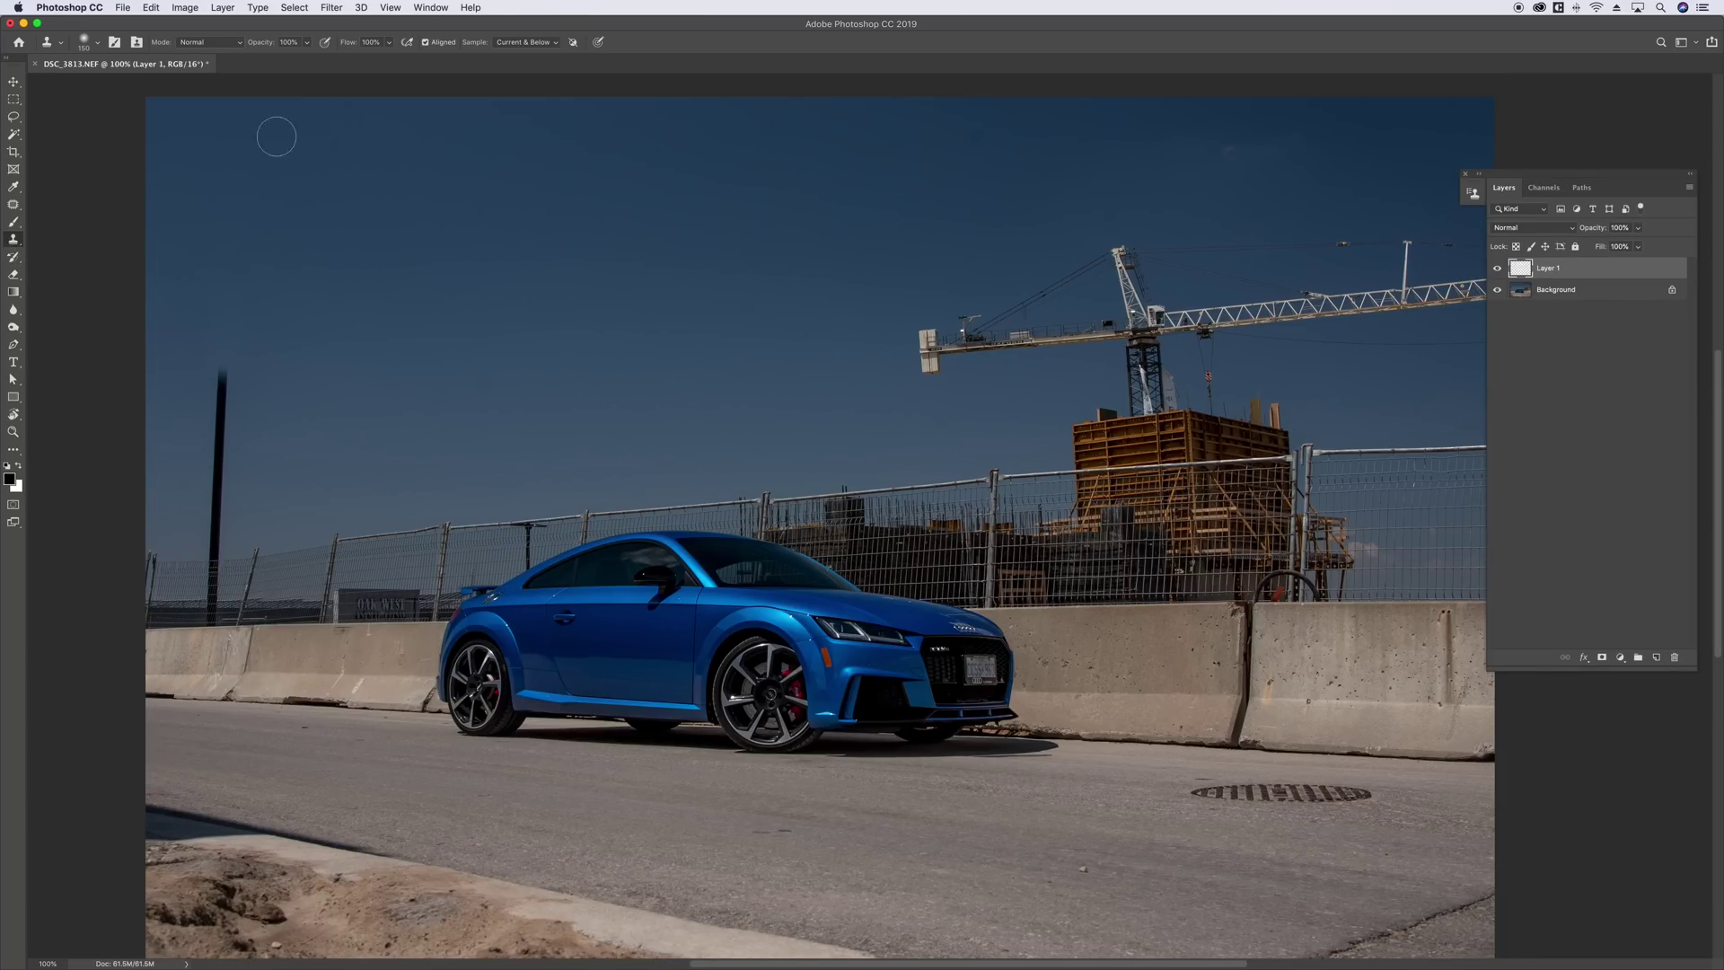
pyautogui.moveTo(574, 231); pyautogui.dragTo(582, 179)
pyautogui.click(534, 44)
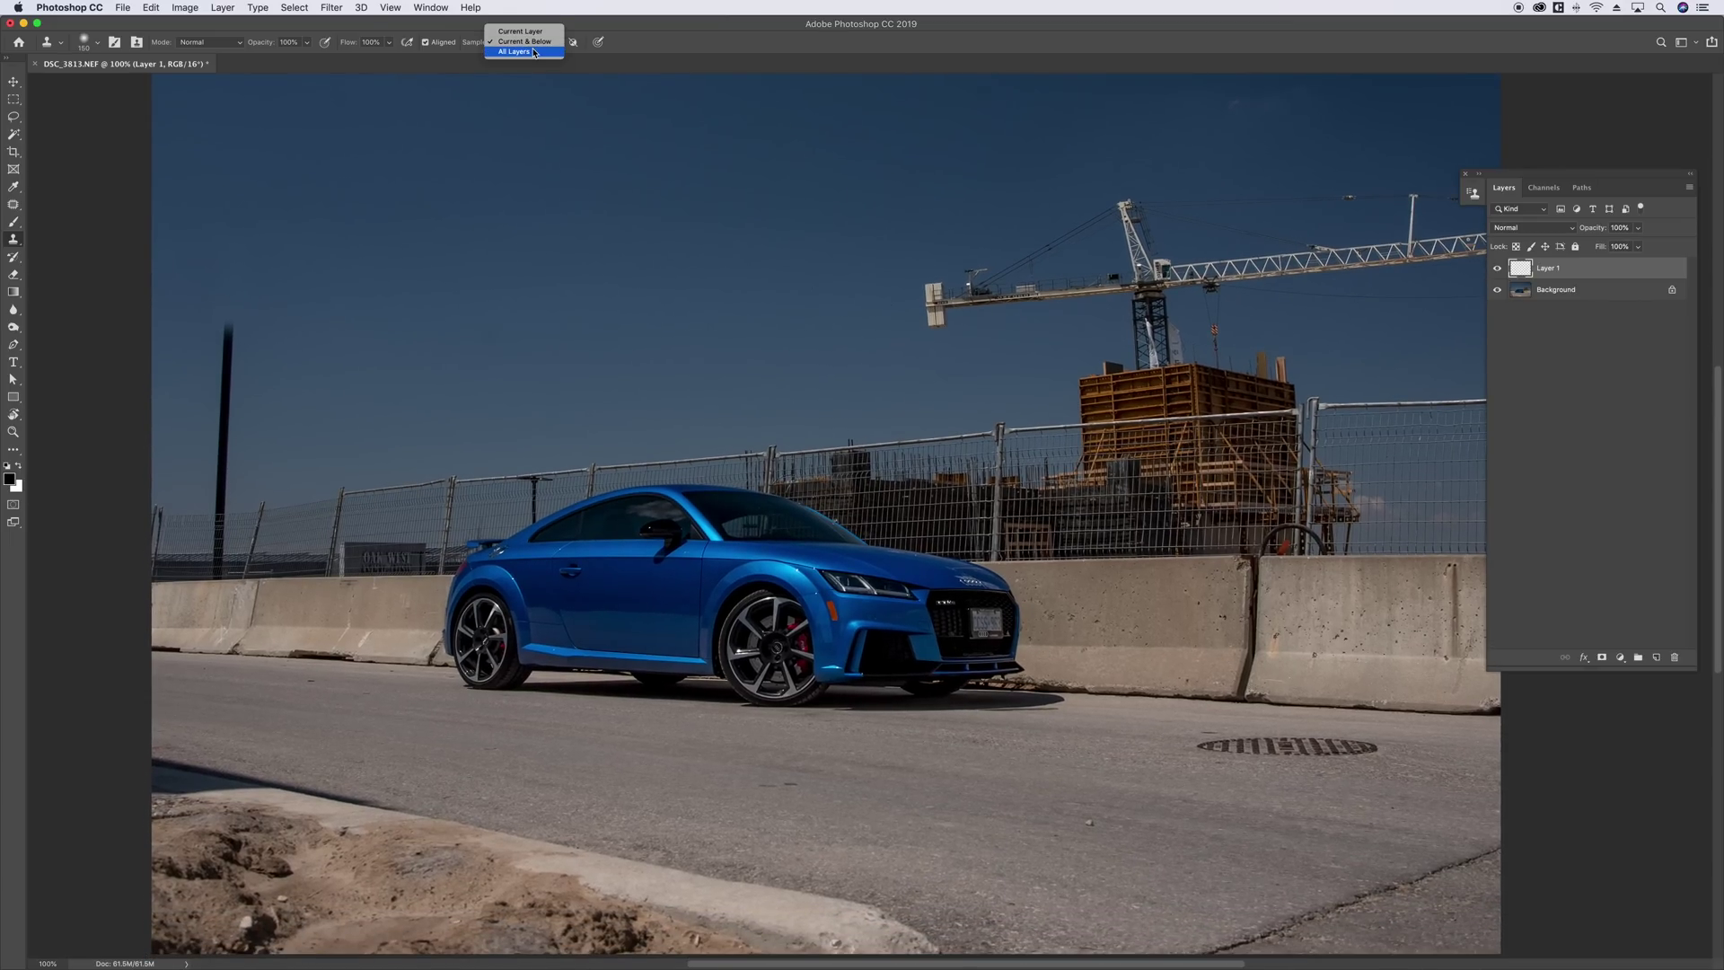
pyautogui.click(533, 36)
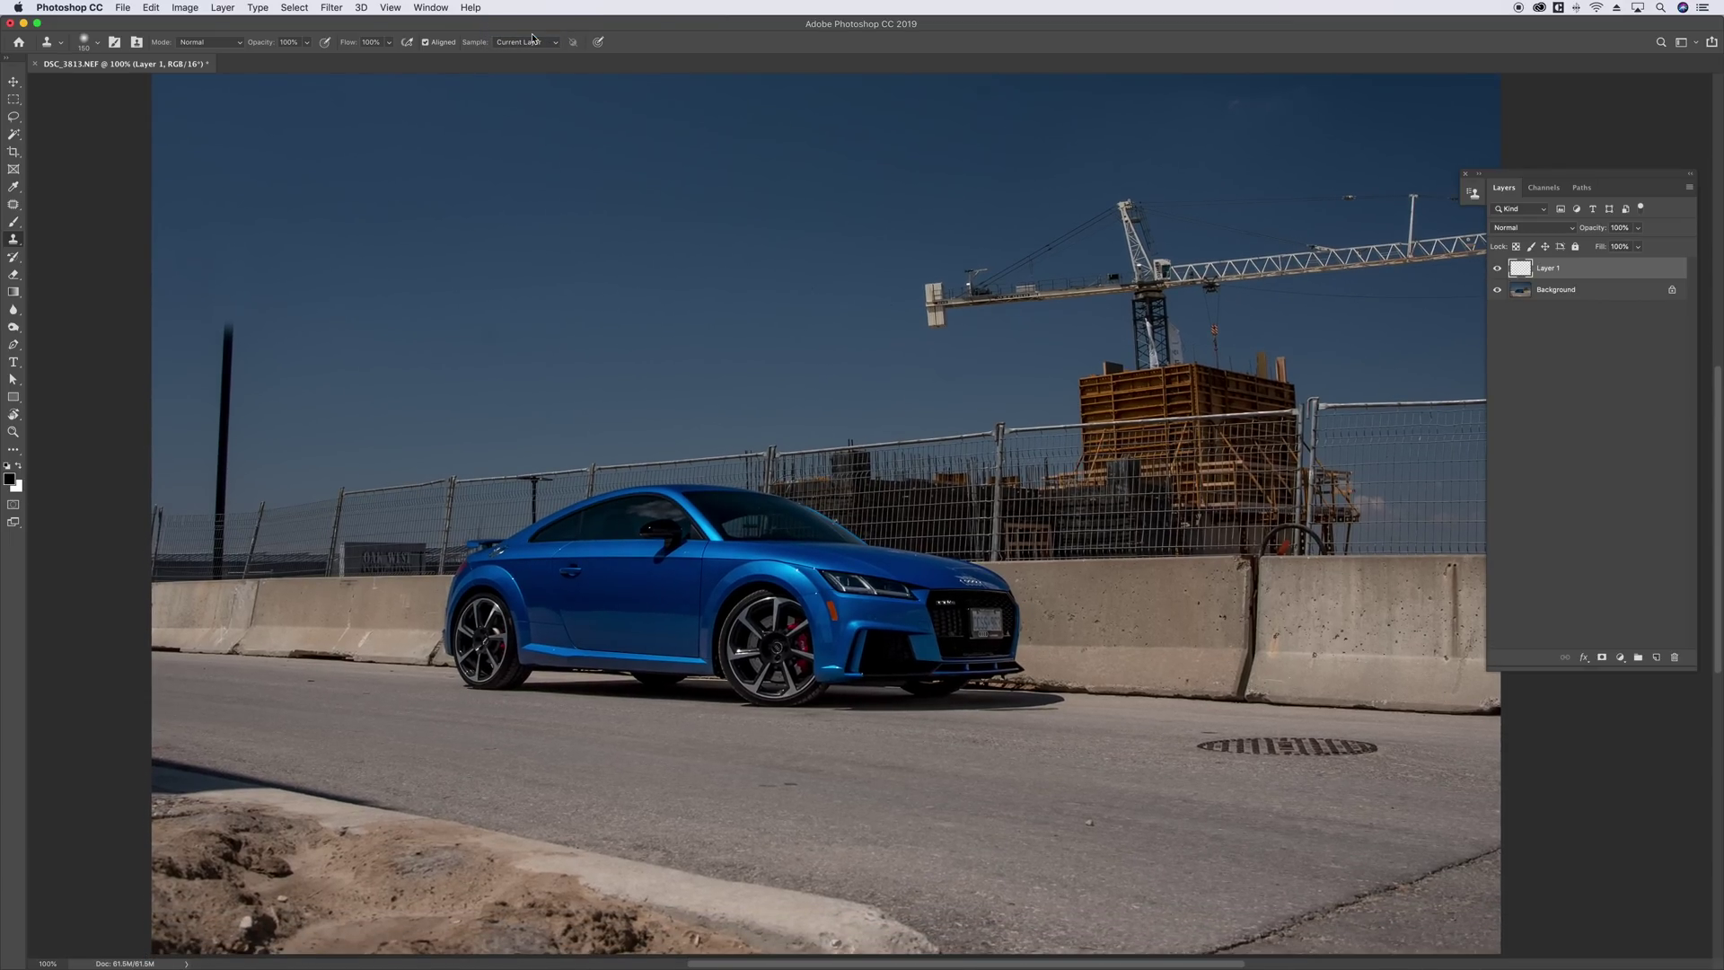
pyautogui.click(533, 43)
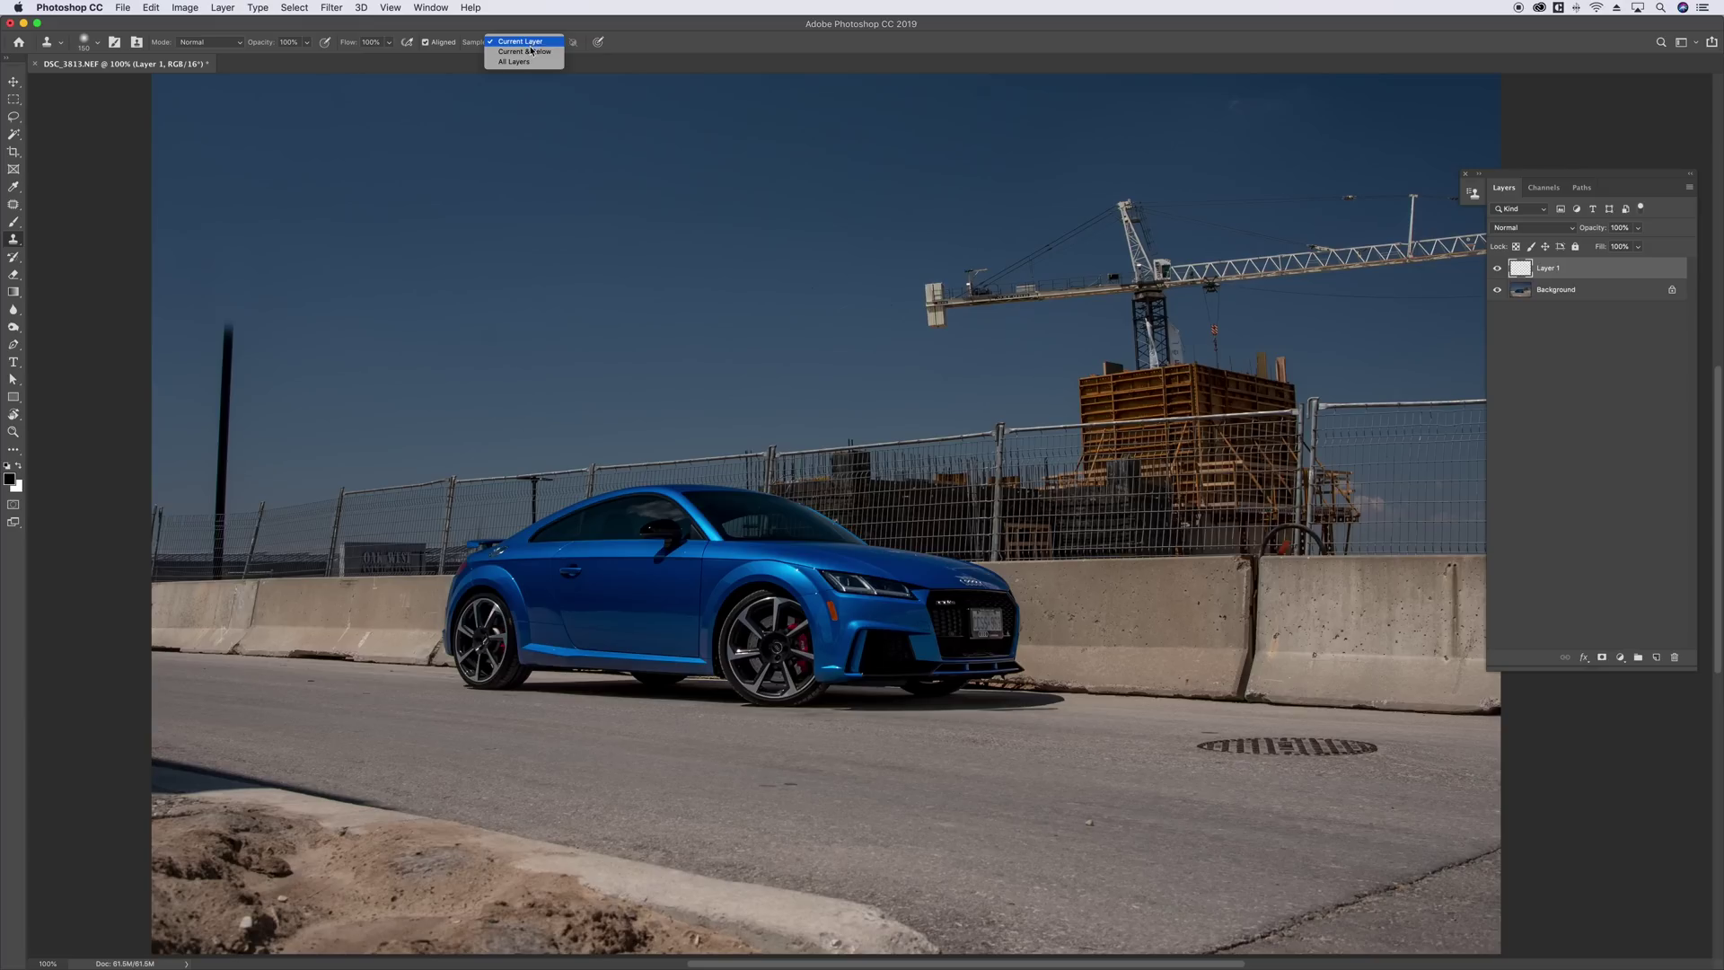
pyautogui.click(532, 52)
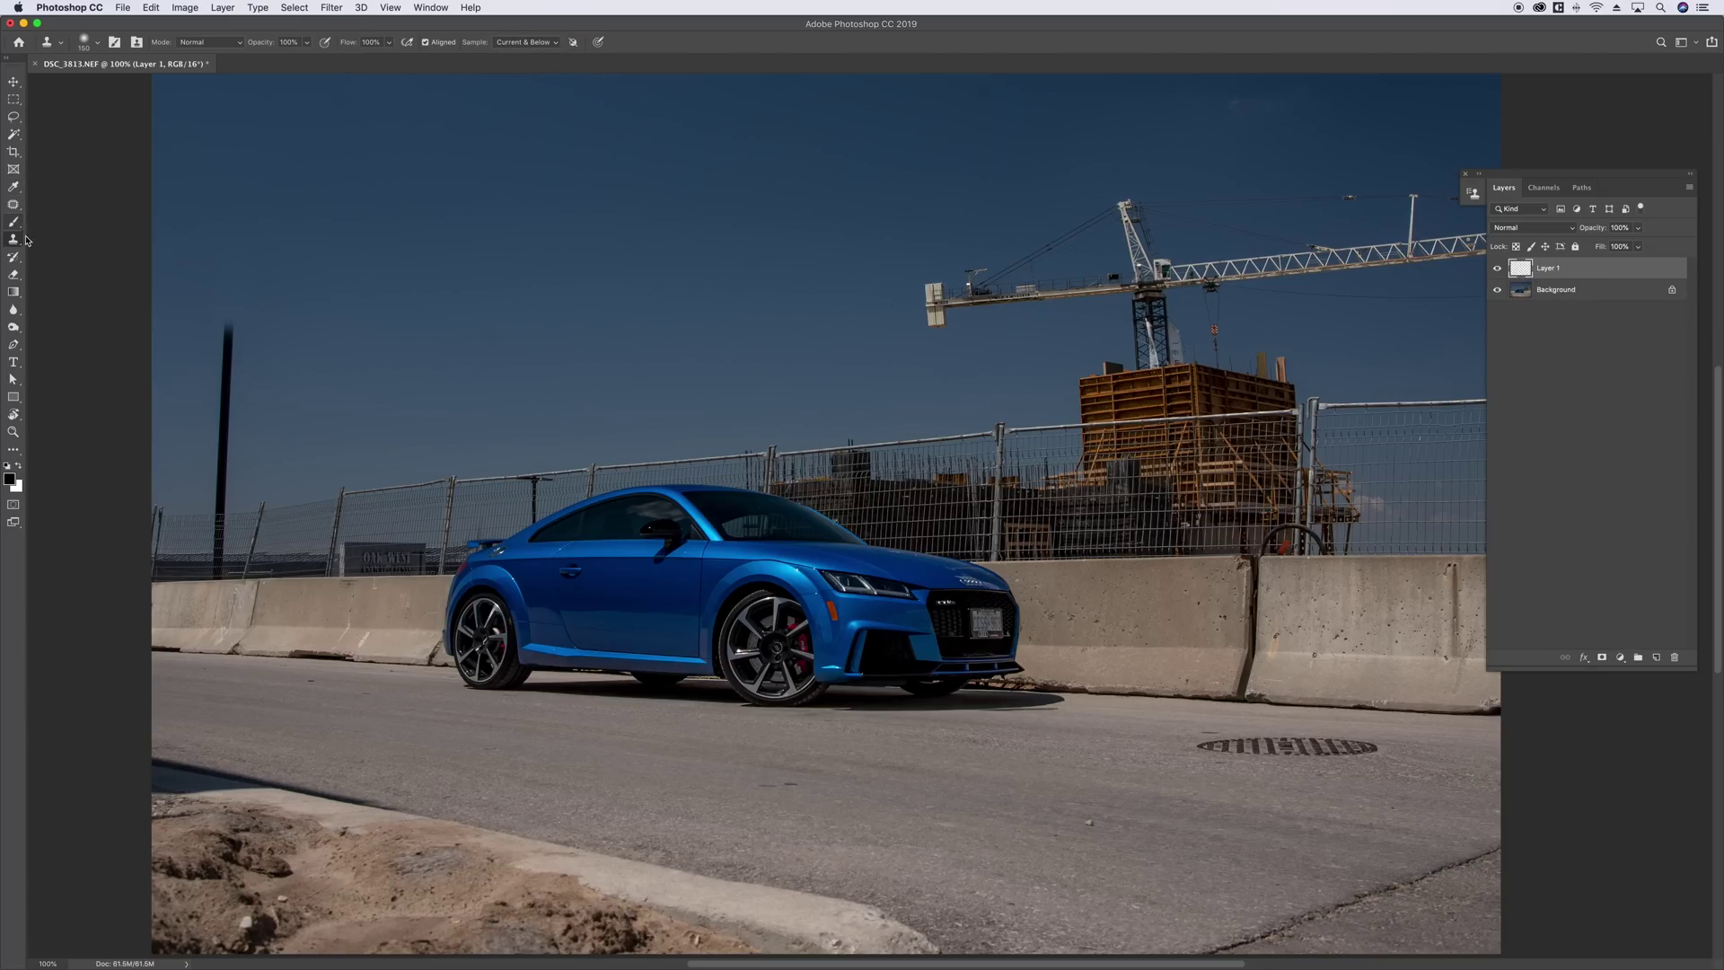
# - Clone a slanted copy of the lamp post into the sky on Layer 1, compare with the layer hidden, and delete the layer
pyautogui.keyDown('alt'); pyautogui.click(225, 377); pyautogui.keyUp('alt')
pyautogui.moveTo(335, 385)
pyautogui.mouseDown()
pyautogui.moveTo(308, 378)
pyautogui.moveTo(396, 339)
pyautogui.moveTo(244, 438)
pyautogui.mouseUp()
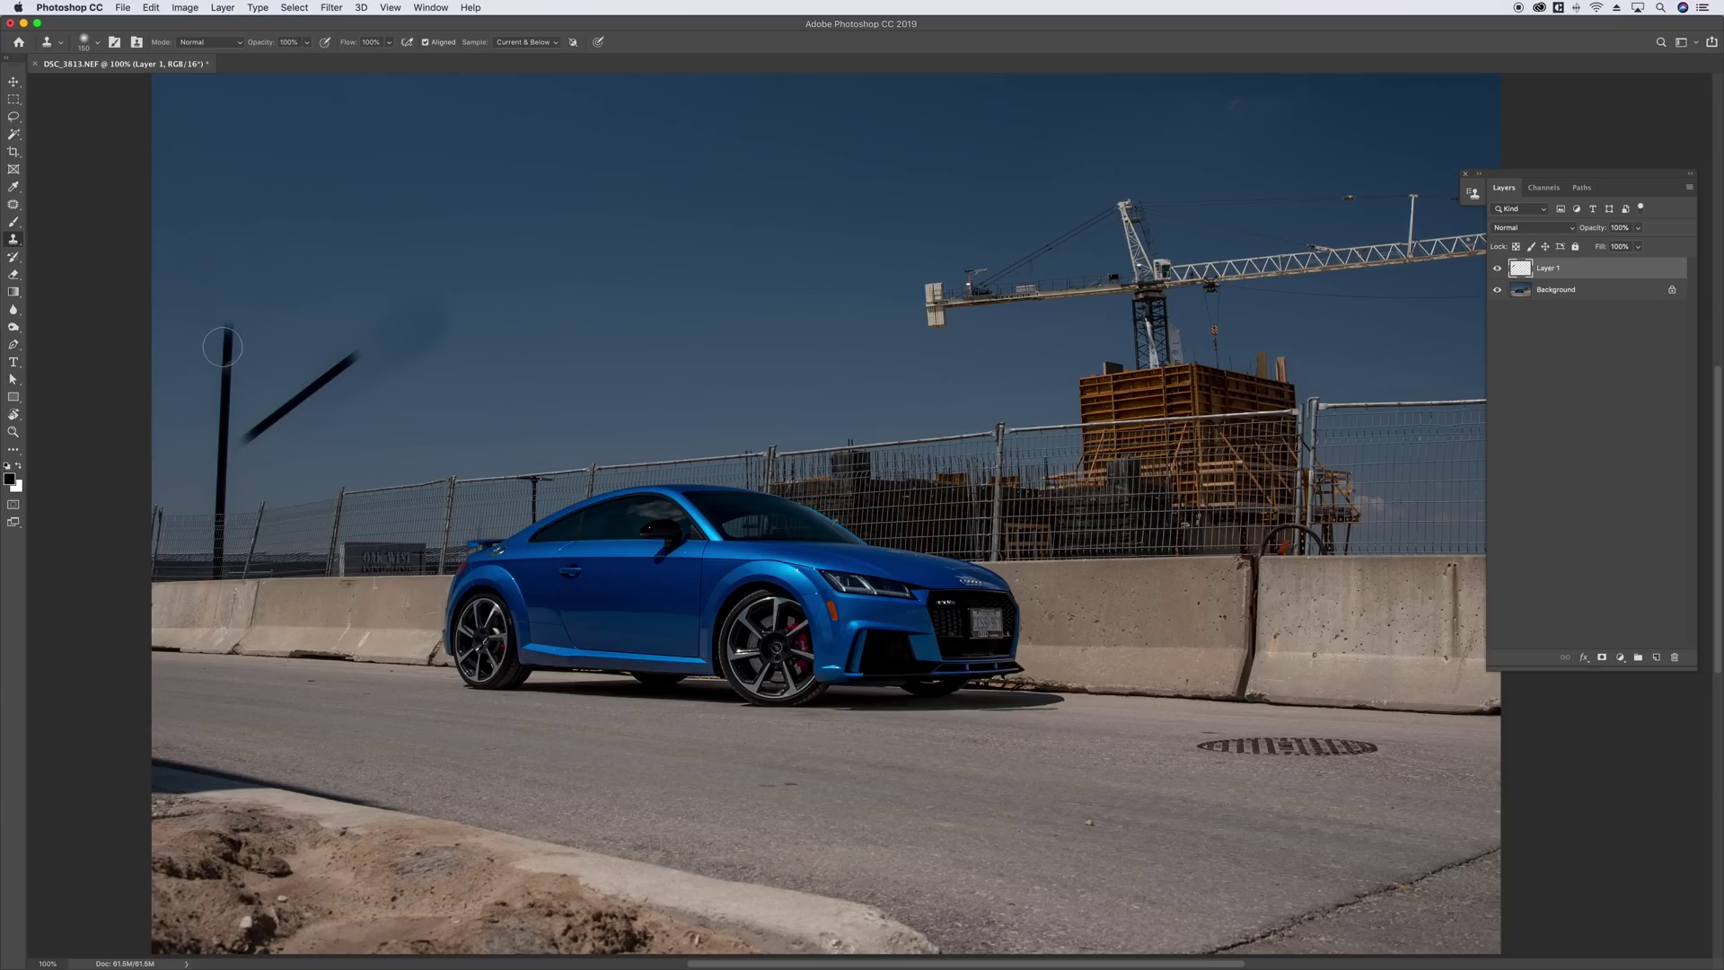
pyautogui.click(1498, 269)
pyautogui.click(1497, 269)
pyautogui.click(1498, 269)
pyautogui.click(1498, 269)
pyautogui.click(1498, 269)
pyautogui.click(1497, 269)
pyautogui.press('Delete')
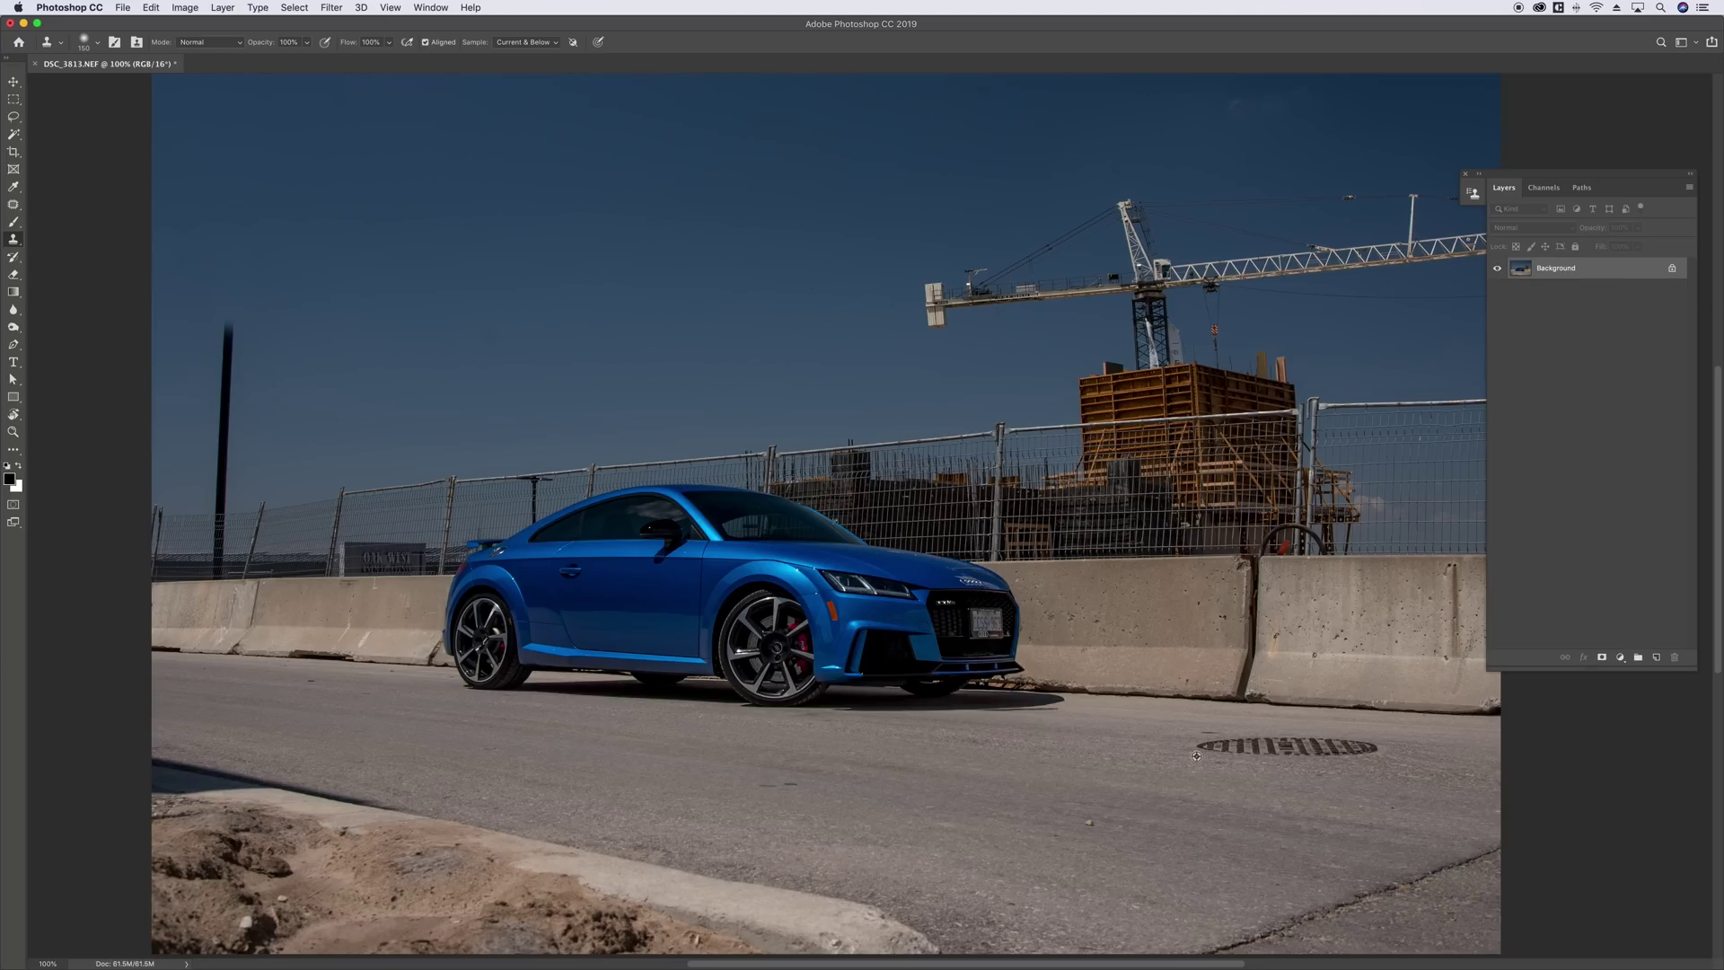
# - Try cloning the road surface over the drain grate with the rotated source, and undo the stroke
pyautogui.keyDown('alt'); pyautogui.click(1141, 725); pyautogui.keyUp('alt')
pyautogui.click(1219, 744)
pyautogui.press('super+z')
# - Reset the Clone Source rotation to 0 degrees
pyautogui.click(430, 7)
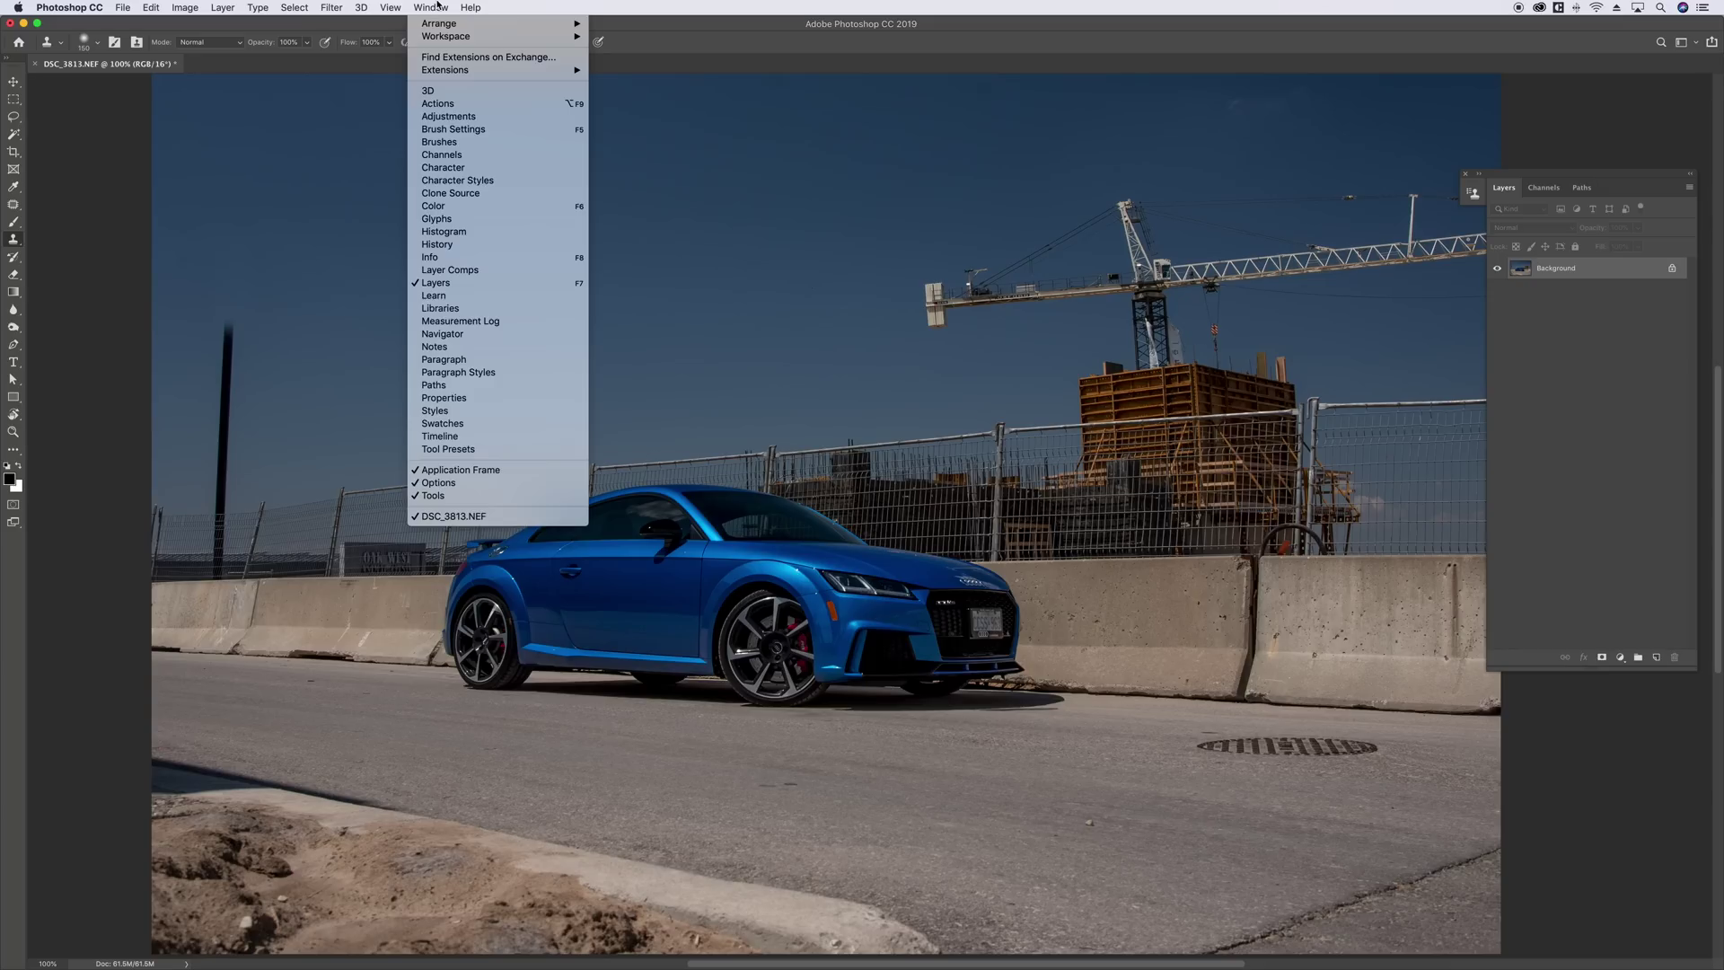
pyautogui.click(450, 193)
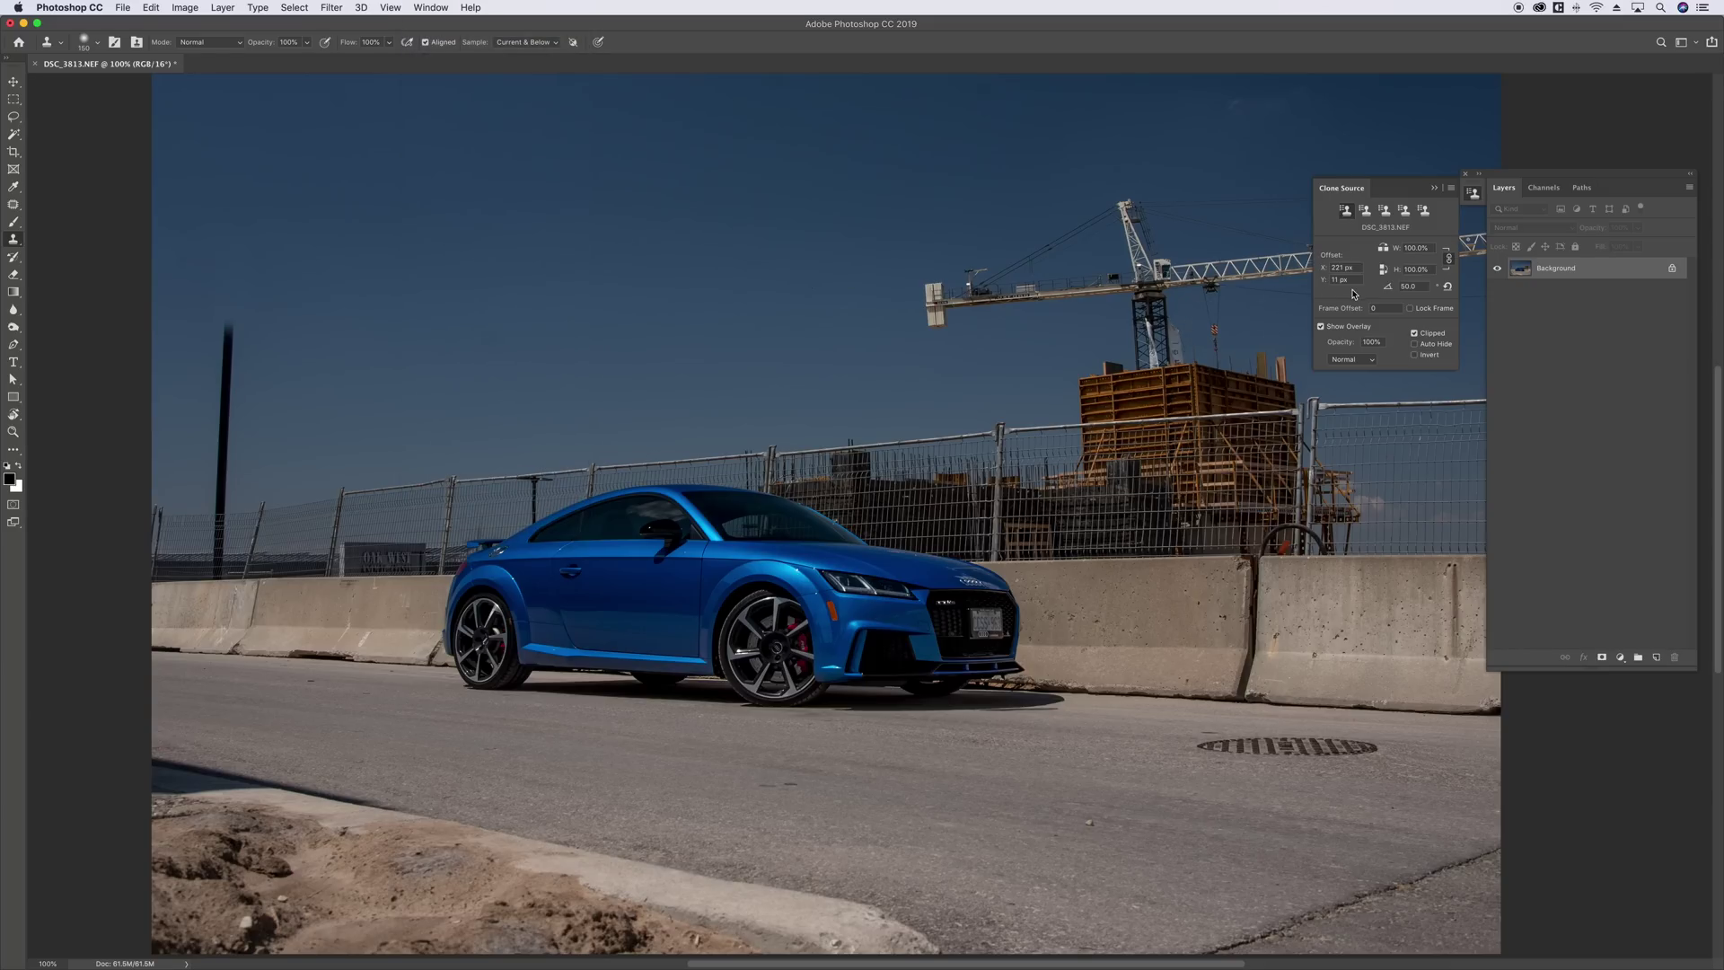
pyautogui.click(1421, 285)
pyautogui.write('0')
pyautogui.press('Return')
pyautogui.click(1446, 287)
# - Clone clean asphalt over the entire drain grate in the road
pyautogui.moveTo(1158, 742); pyautogui.dragTo(1274, 748)
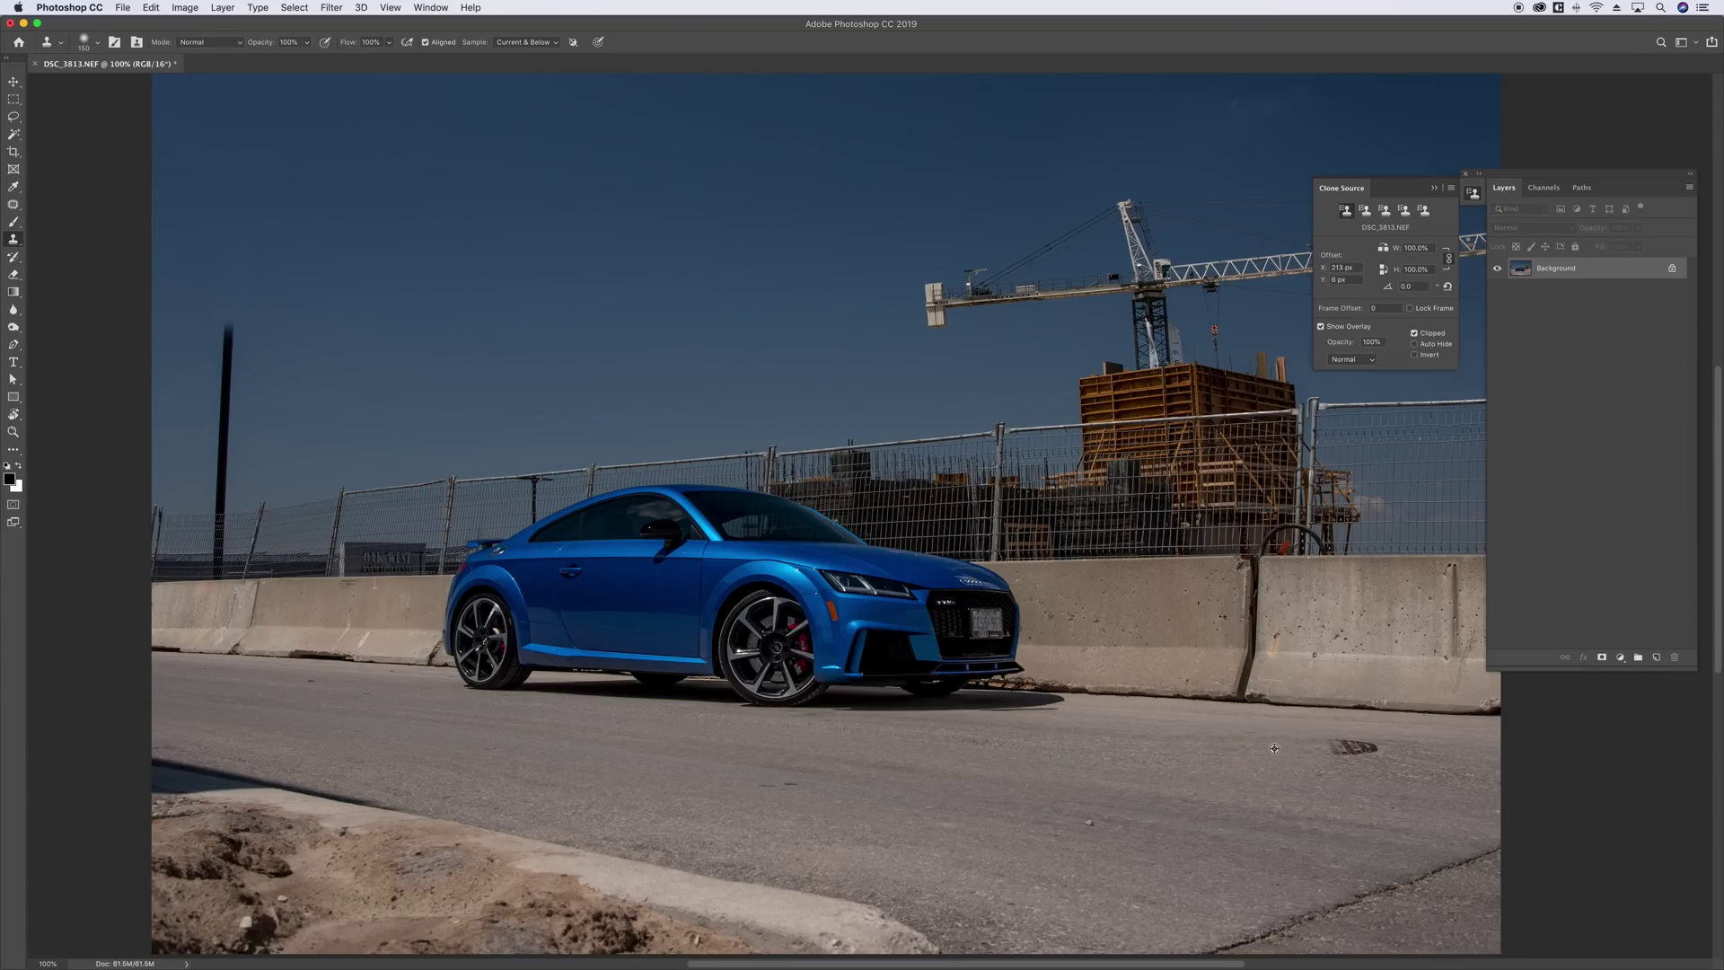
pyautogui.keyDown('alt'); pyautogui.click(1227, 744); pyautogui.keyUp('alt')
pyautogui.moveTo(1362, 748); pyautogui.dragTo(1373, 749)
pyautogui.keyDown('alt'); pyautogui.click(800, 793); pyautogui.keyUp('alt')
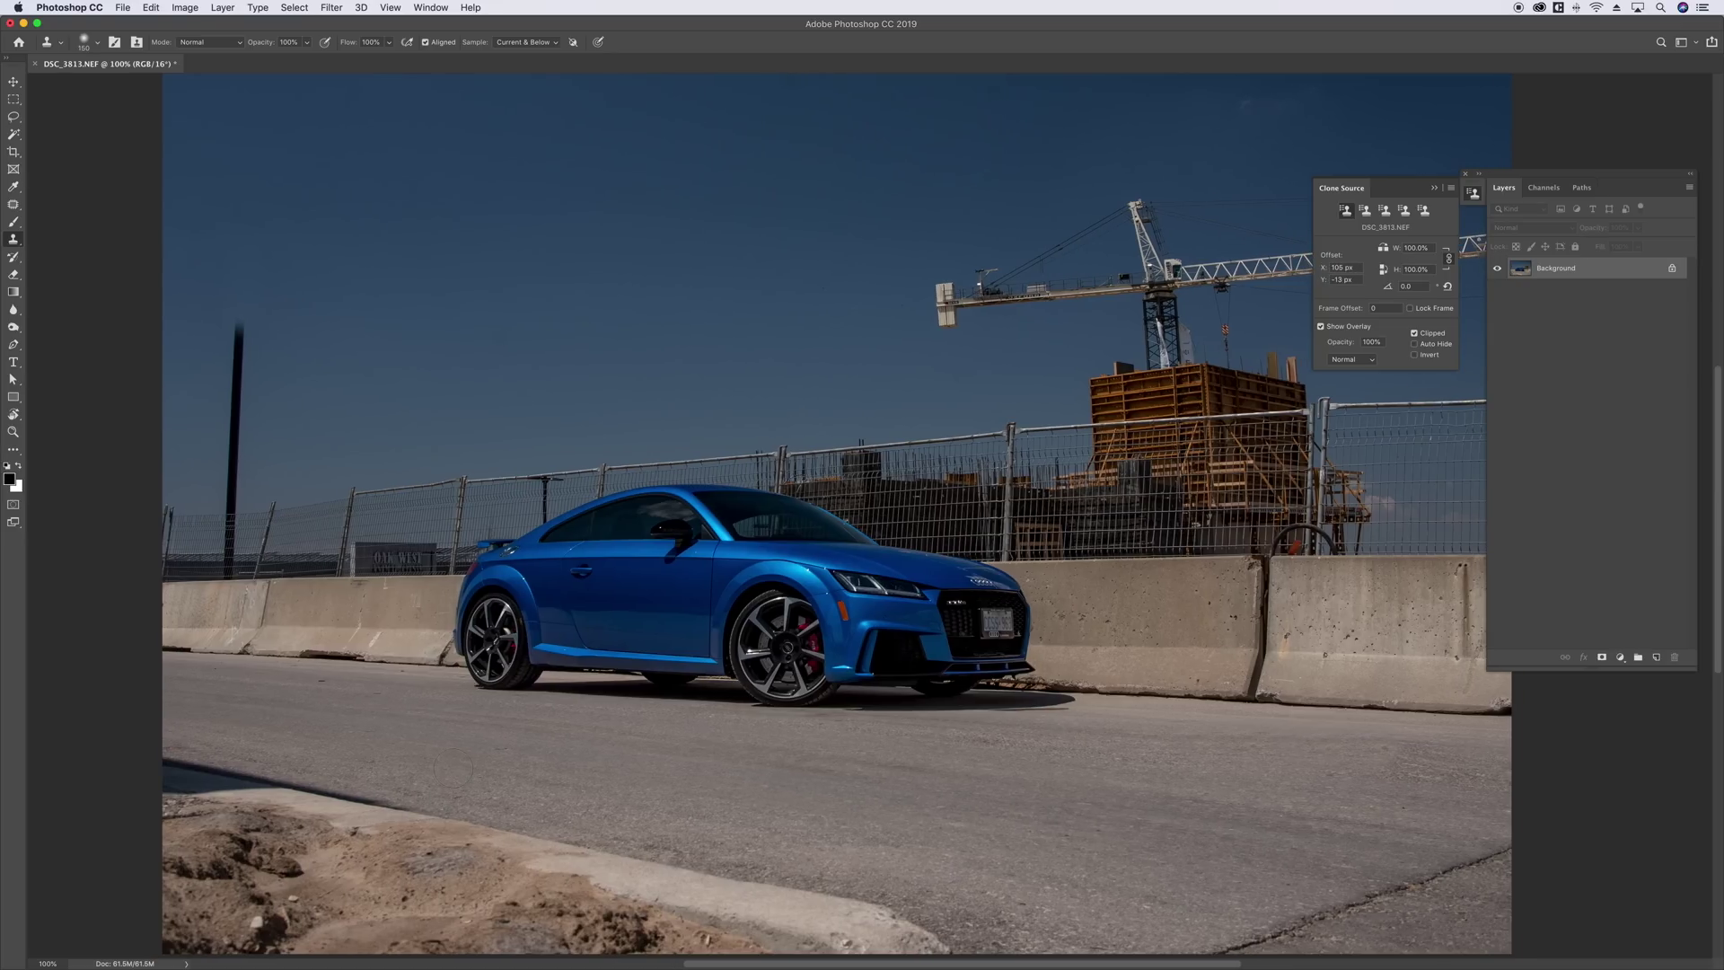
pyautogui.hscroll(-3, 454, 767)
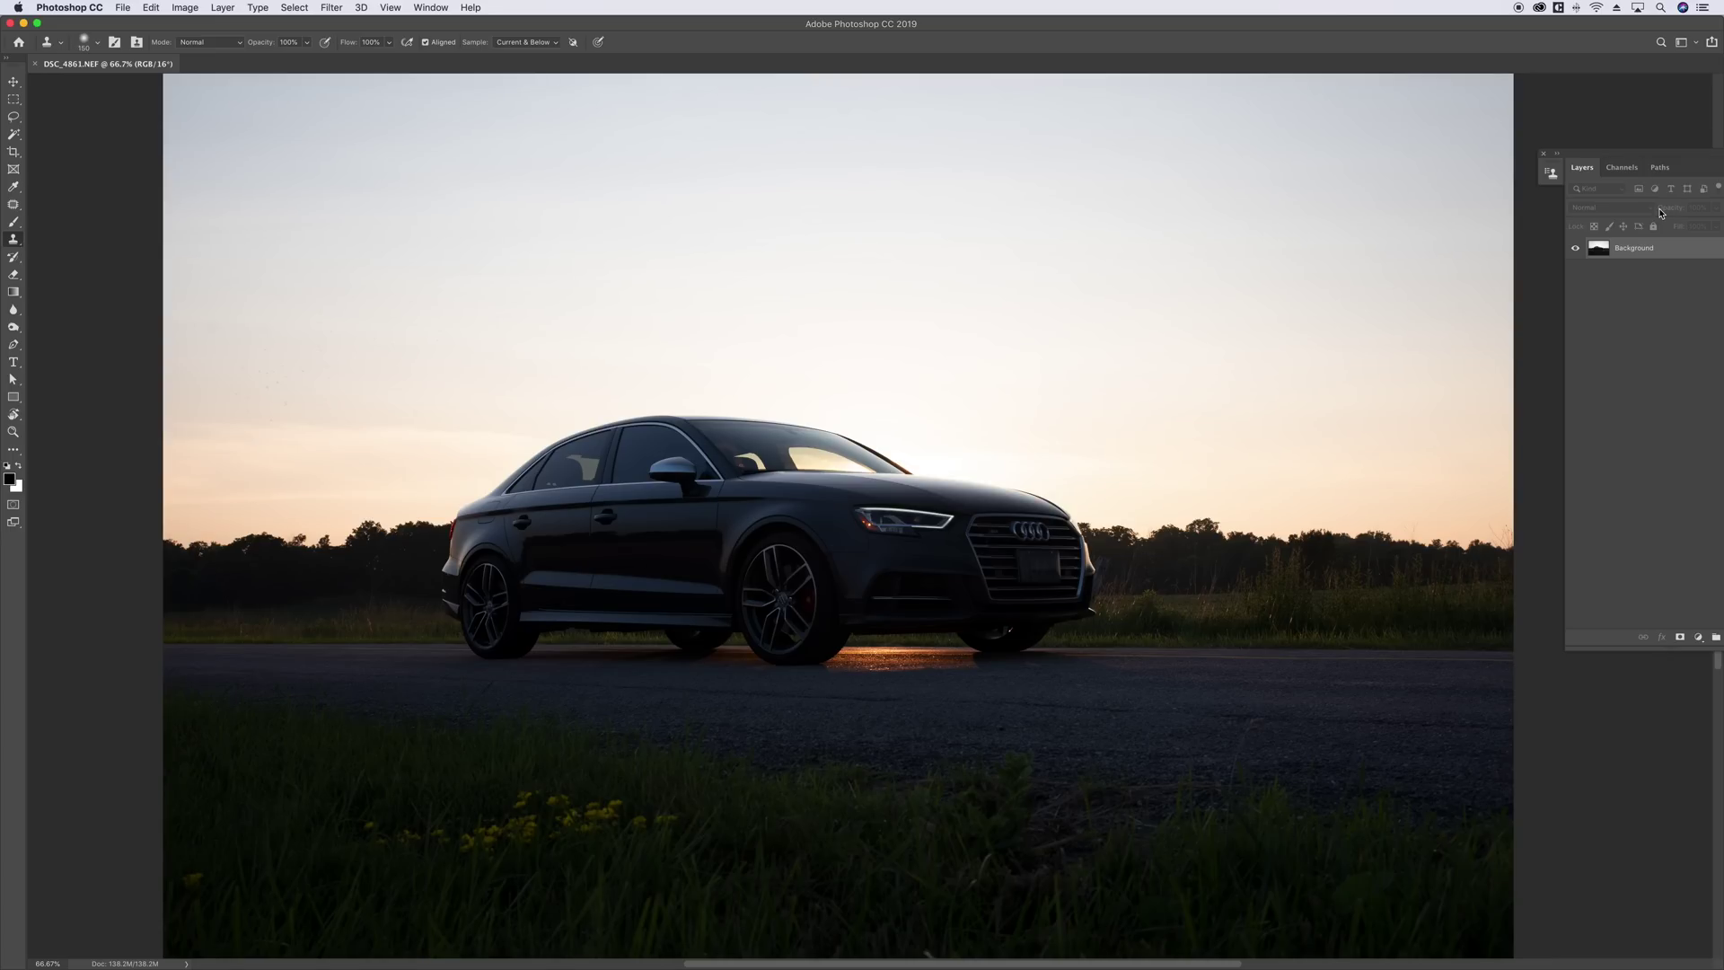
# - Turn the Background of DSC_4861.NEF into a regular layer and convert it to a Smart Object
pyautogui.moveTo(1692, 157); pyautogui.dragTo(1610, 159)
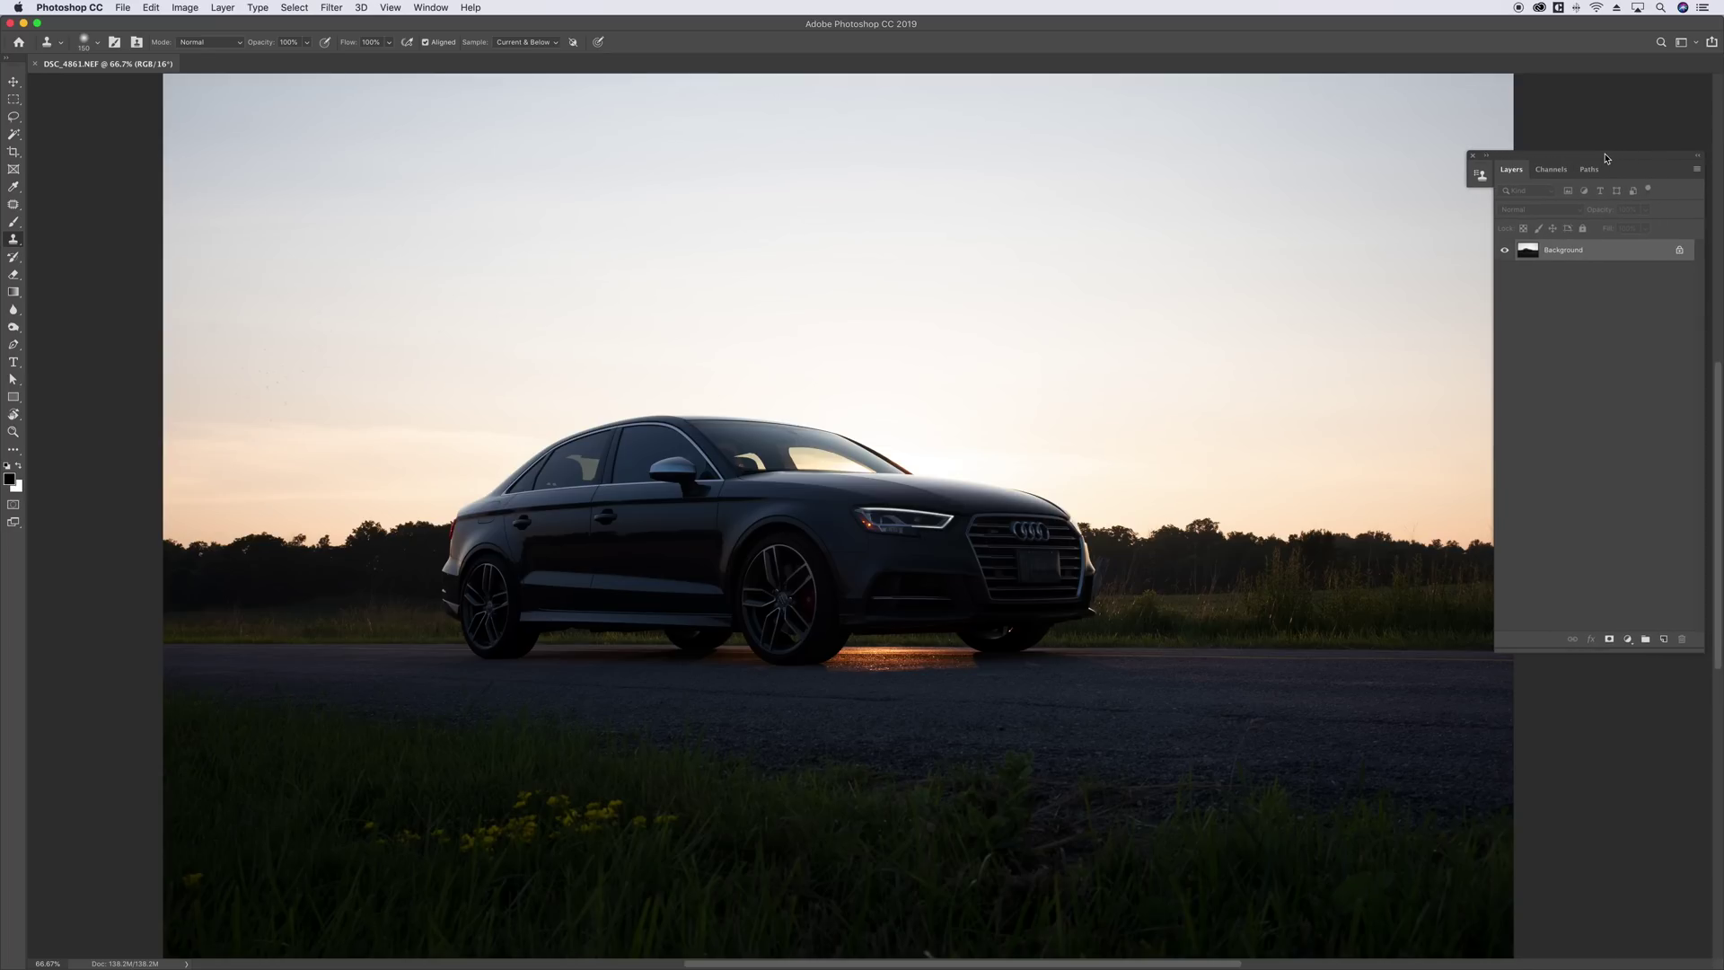
pyautogui.rightClick(1598, 246)
pyautogui.click(1625, 276)
pyautogui.doubleClick(1630, 255)
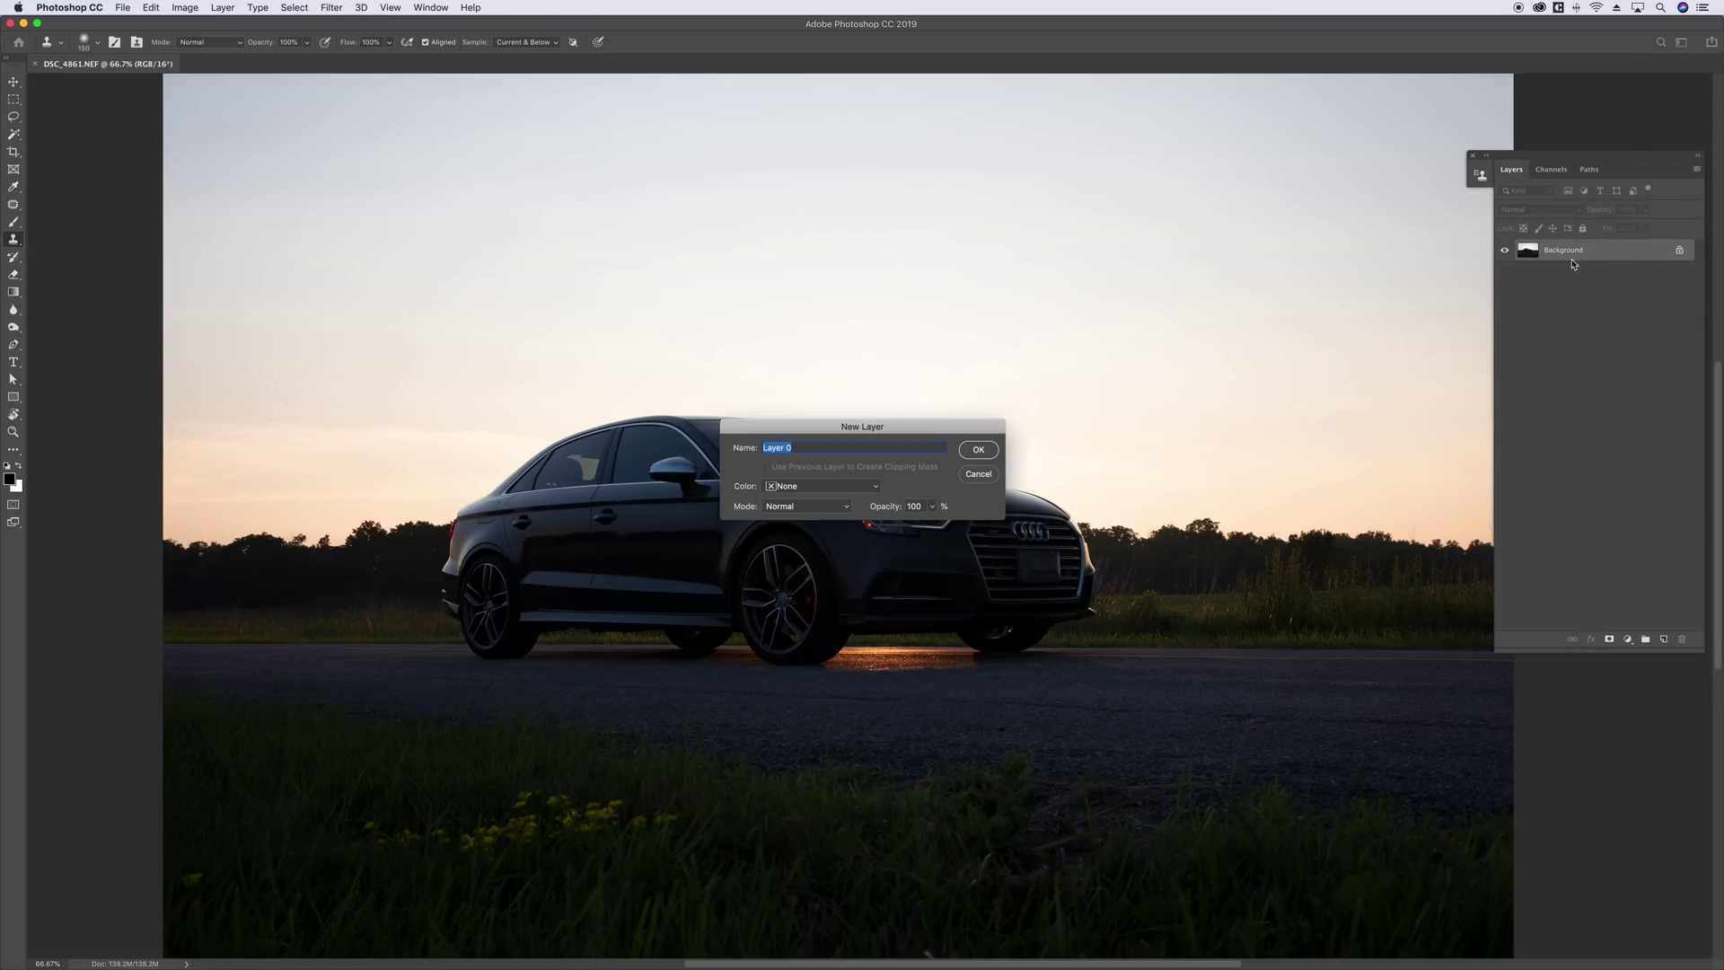
pyautogui.press('Return')
pyautogui.rightClick(1603, 260)
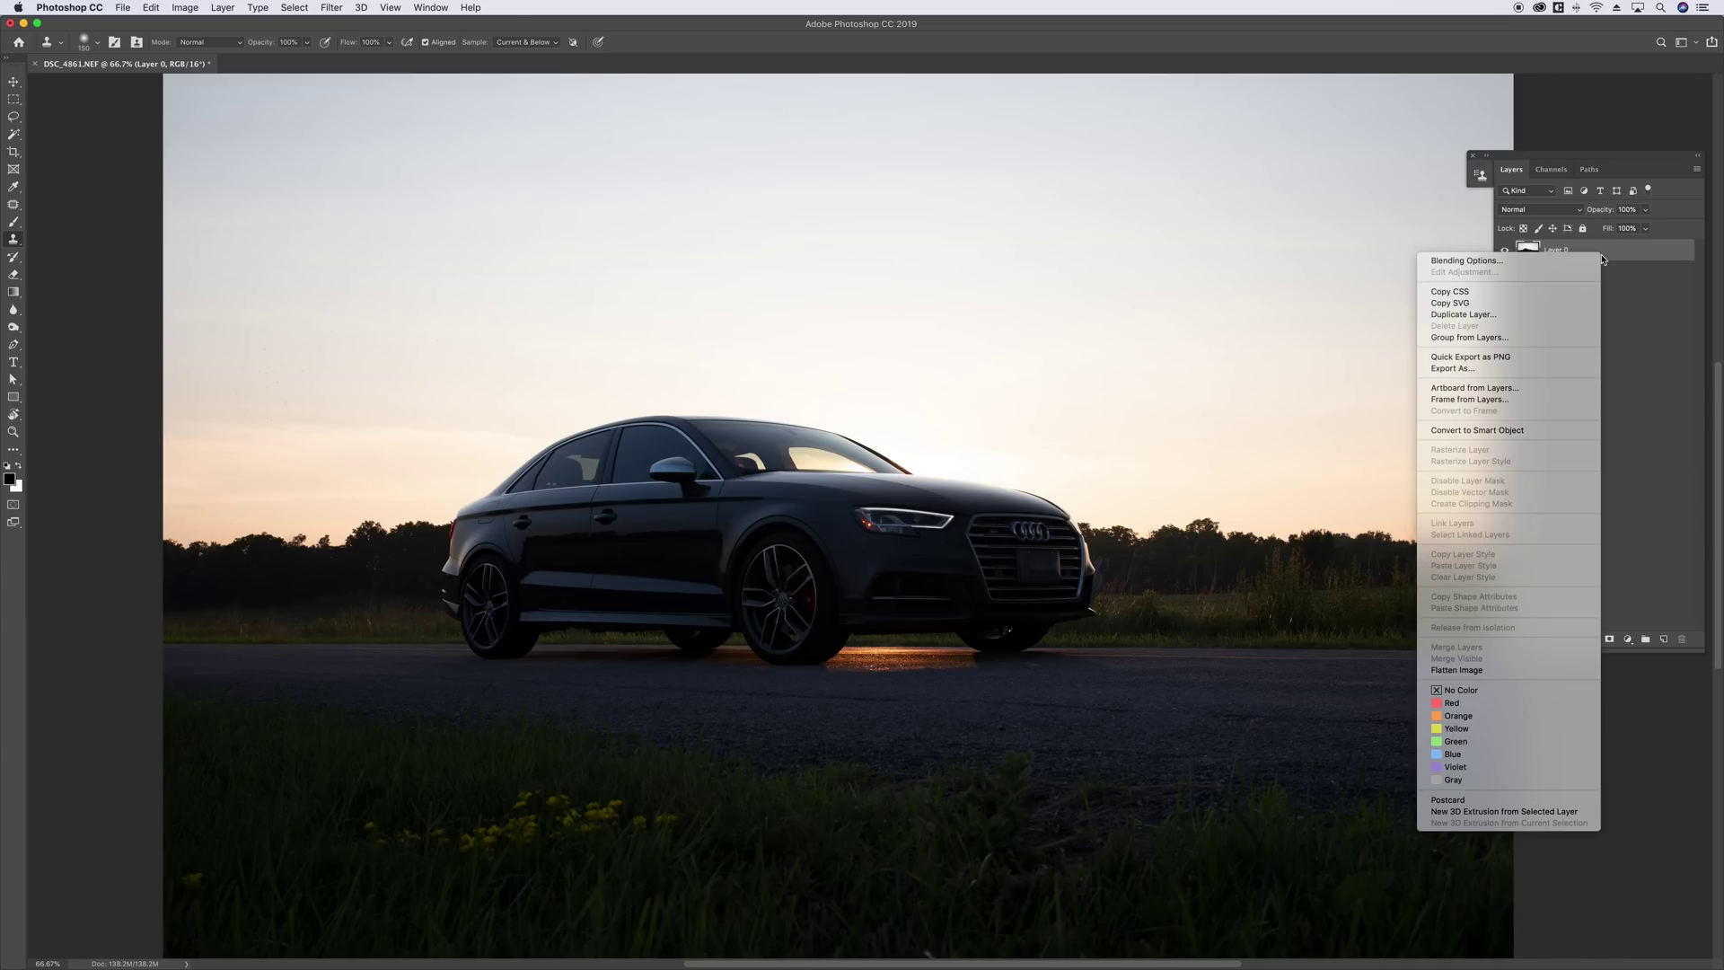
pyautogui.click(1548, 432)
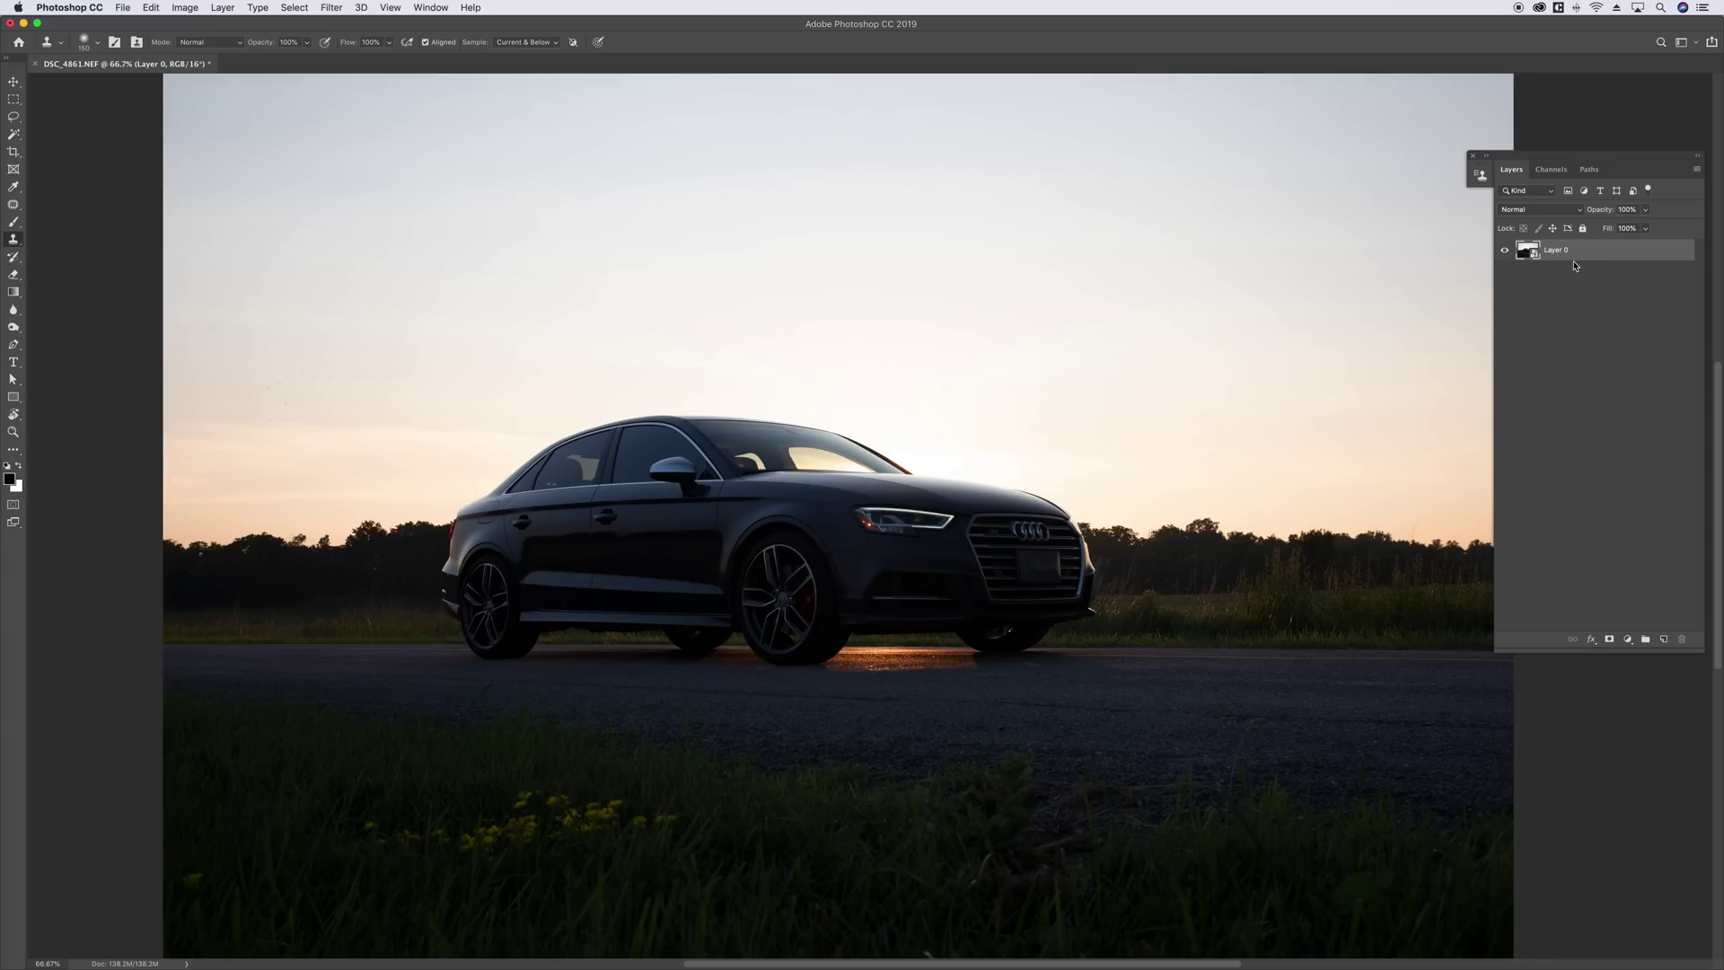
# - Apply the Camera Raw Filter to the Smart Object and warm its Temperature to +20
pyautogui.click(329, 7)
pyautogui.click(358, 90)
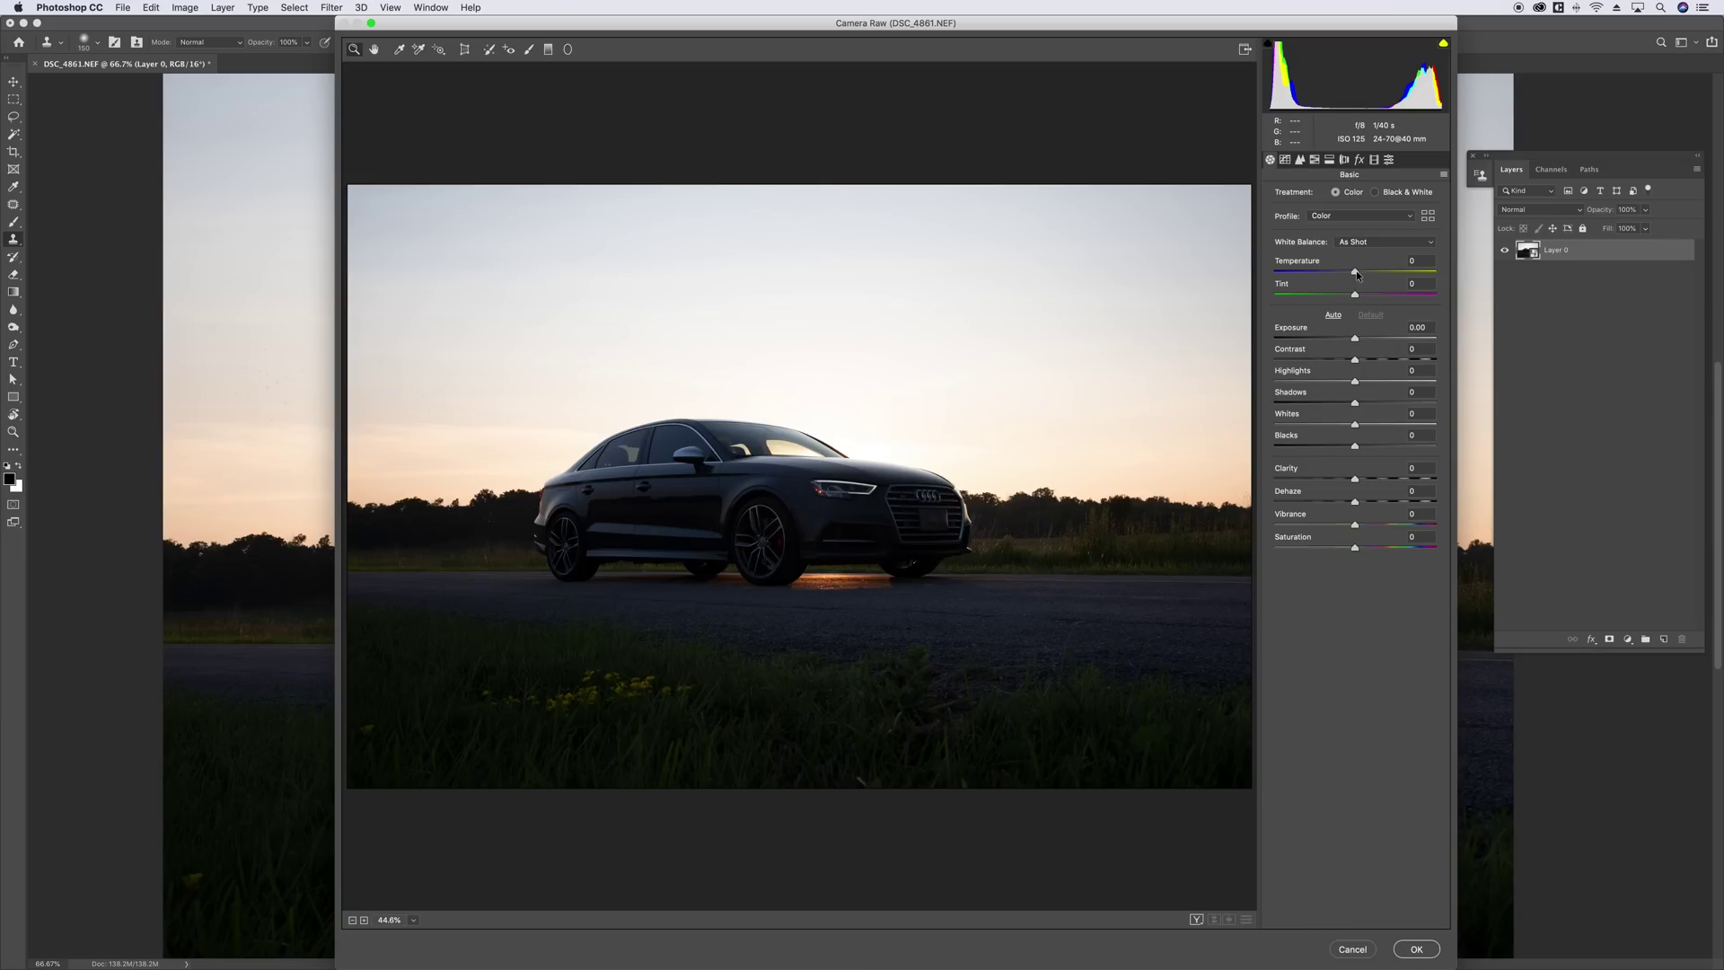
pyautogui.moveTo(1356, 270); pyautogui.dragTo(1374, 276)
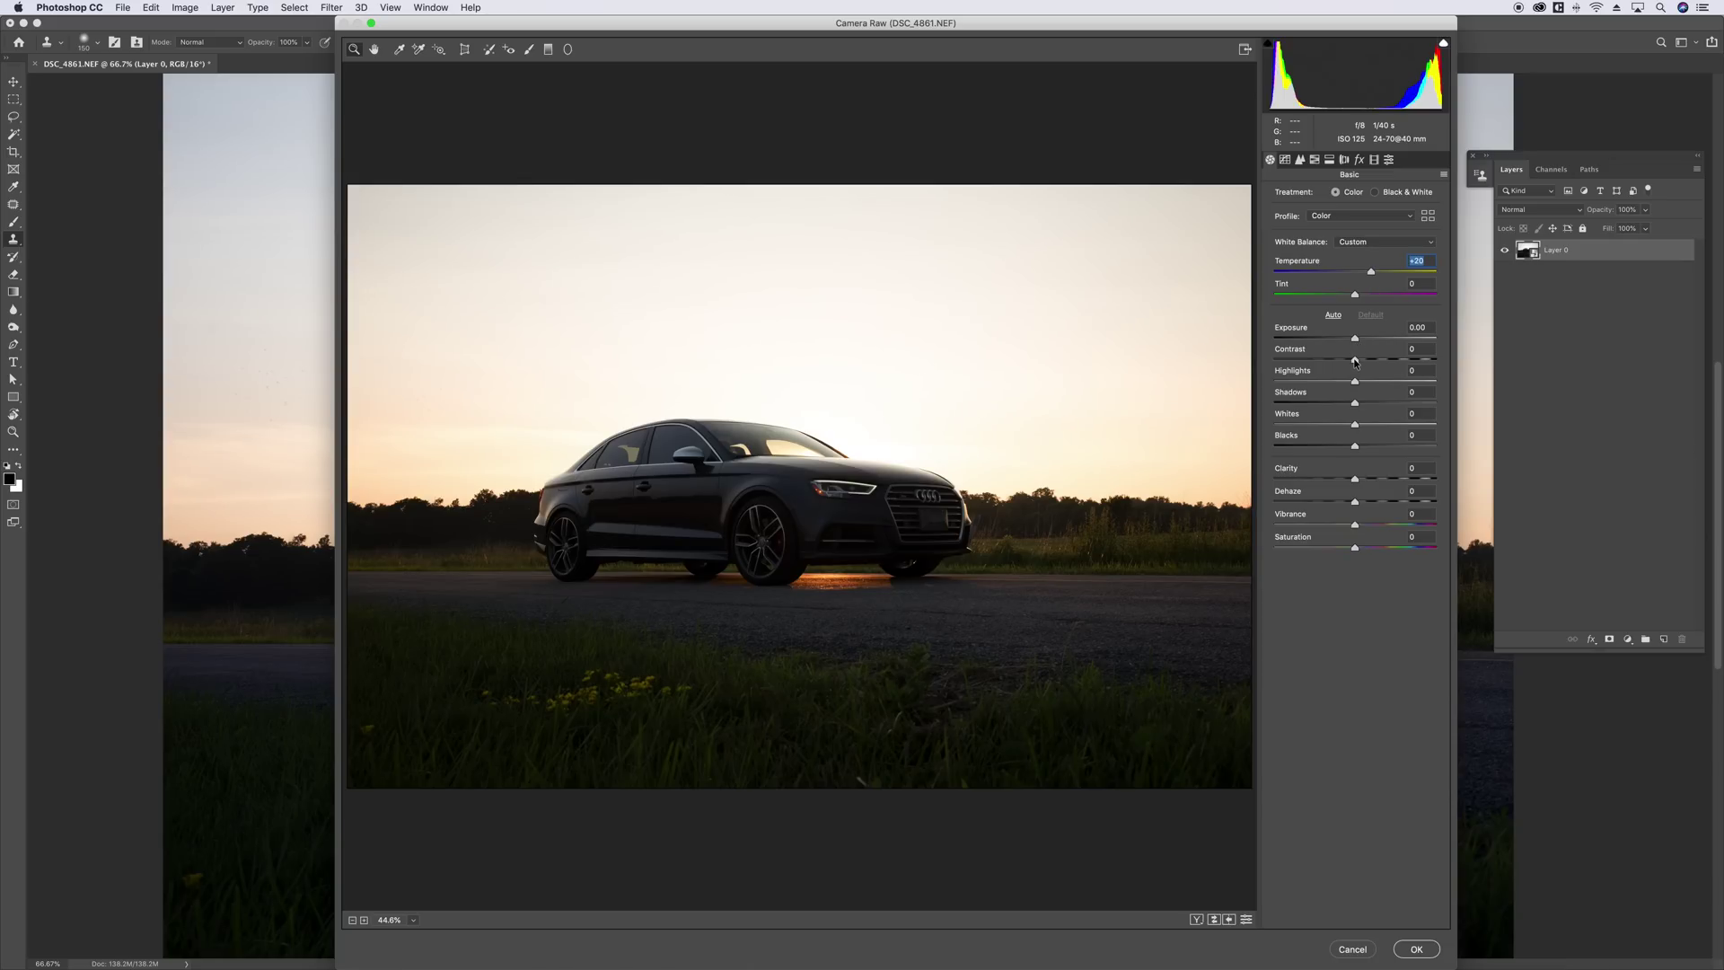
# - Set the Camera Raw Highlights to -99, Shadows to +65 and Blacks to -25
pyautogui.moveTo(1357, 382); pyautogui.dragTo(1278, 383)
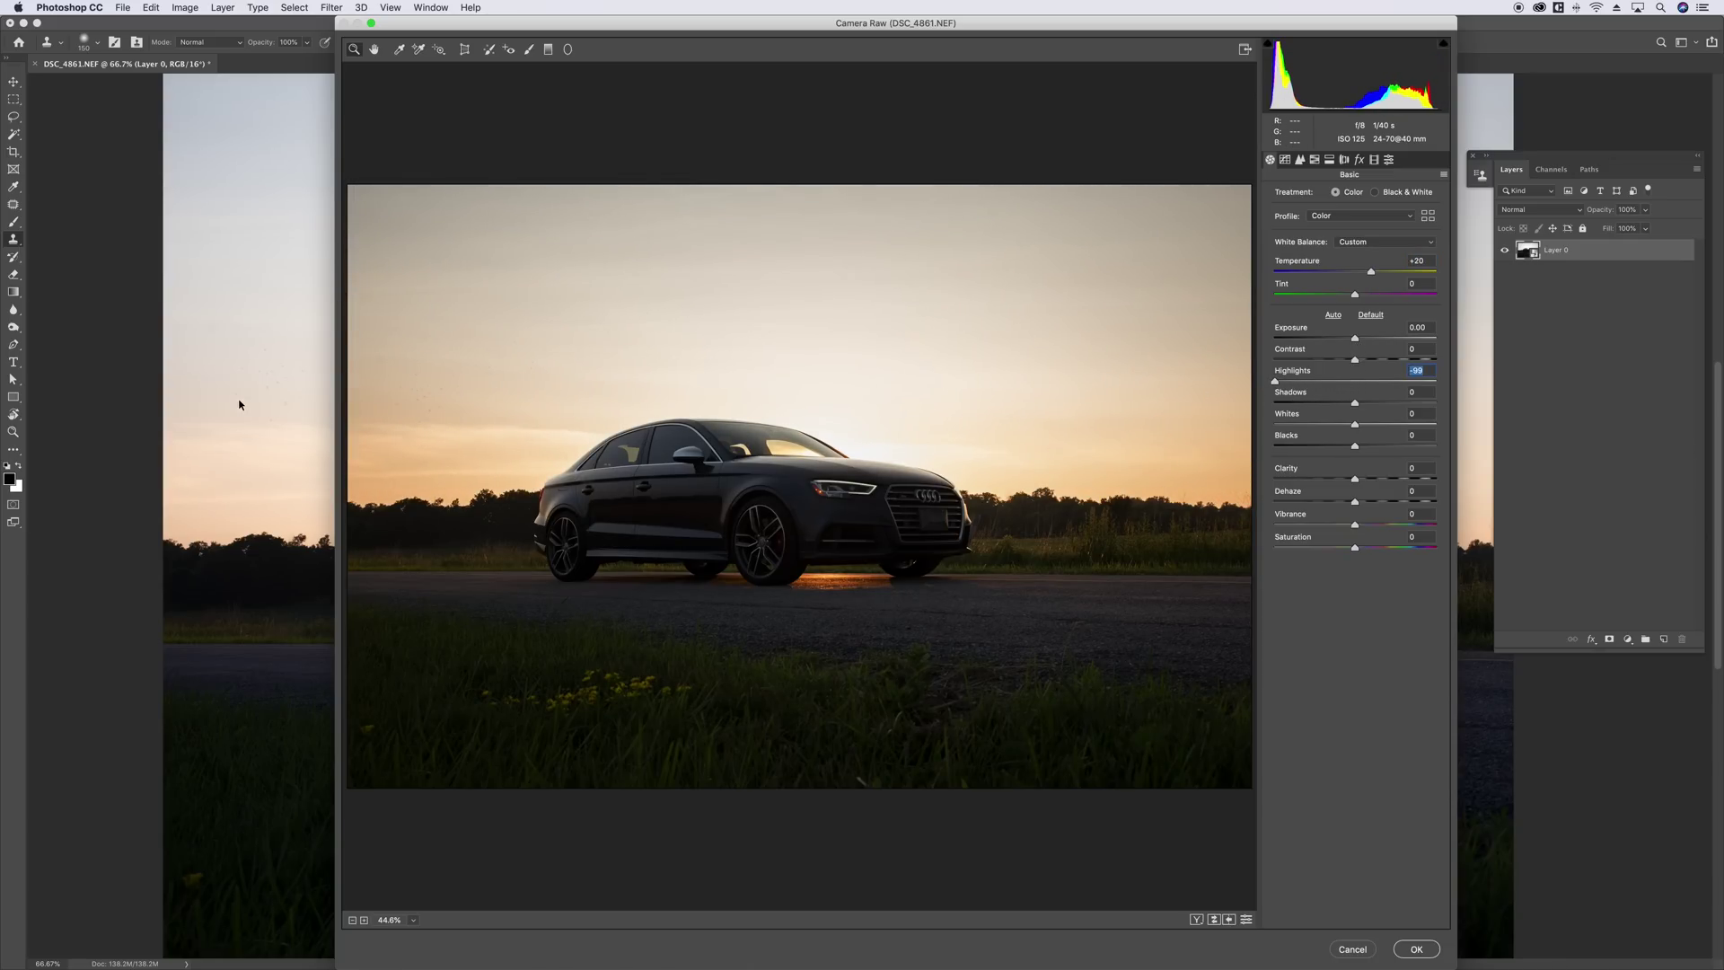
pyautogui.moveTo(1355, 403); pyautogui.dragTo(1399, 403)
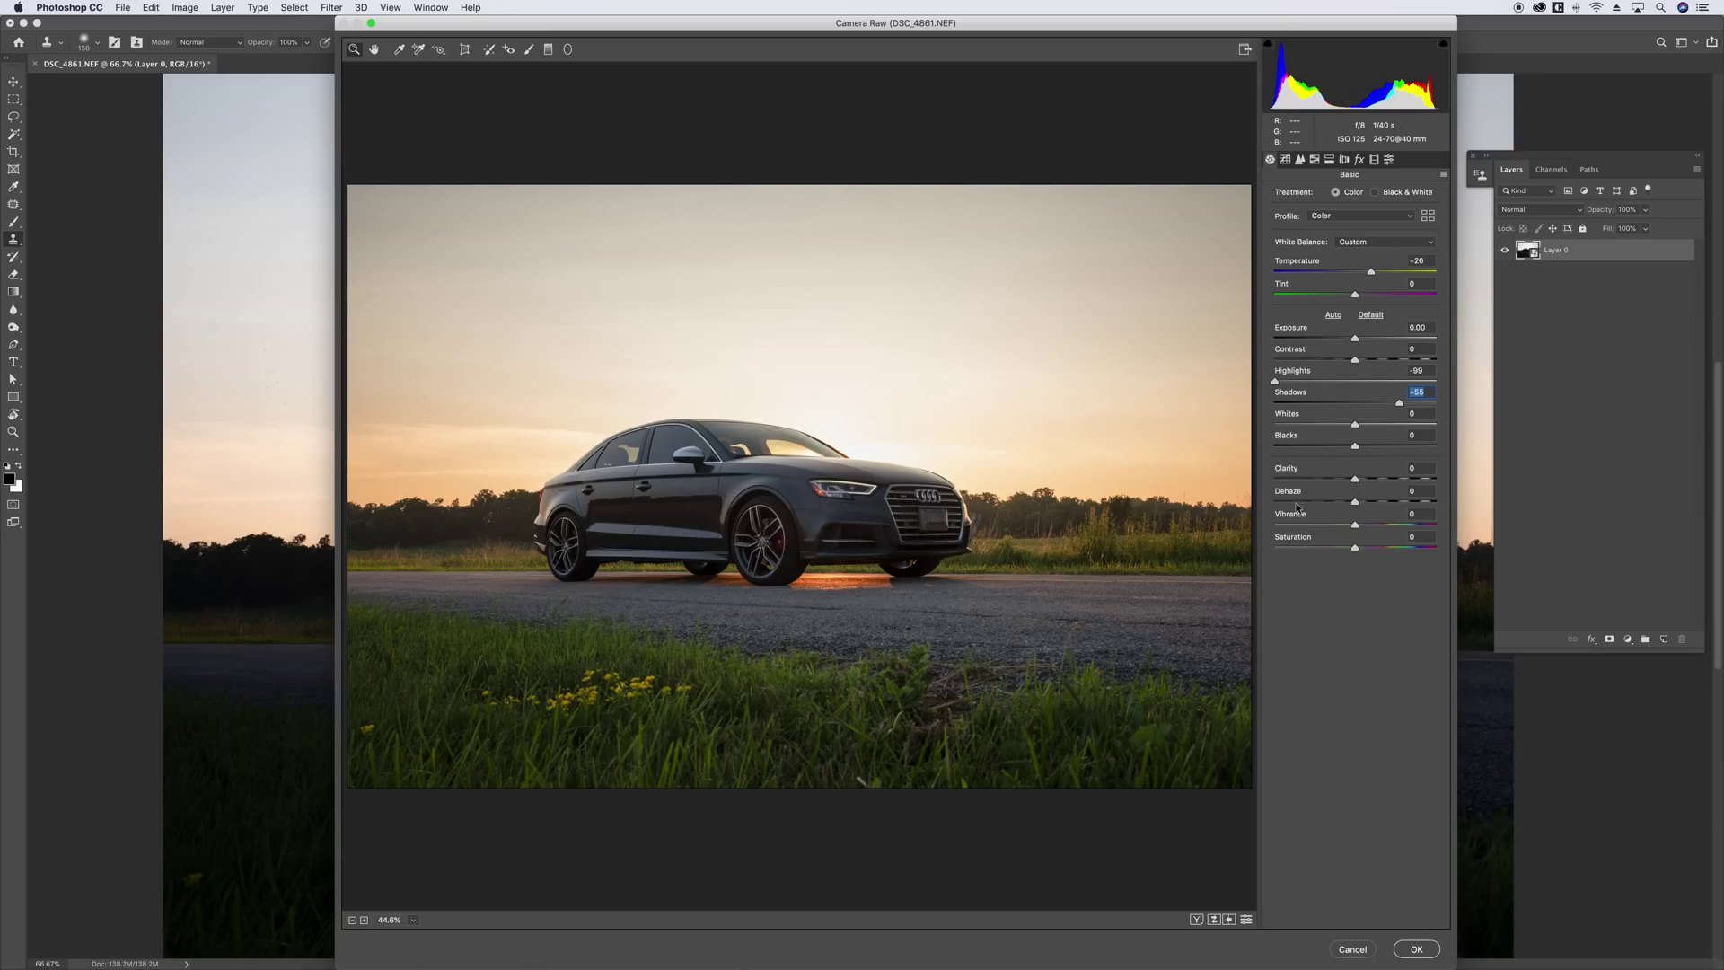
pyautogui.moveTo(1354, 446); pyautogui.dragTo(1334, 449)
pyautogui.moveTo(1406, 405); pyautogui.dragTo(1408, 407)
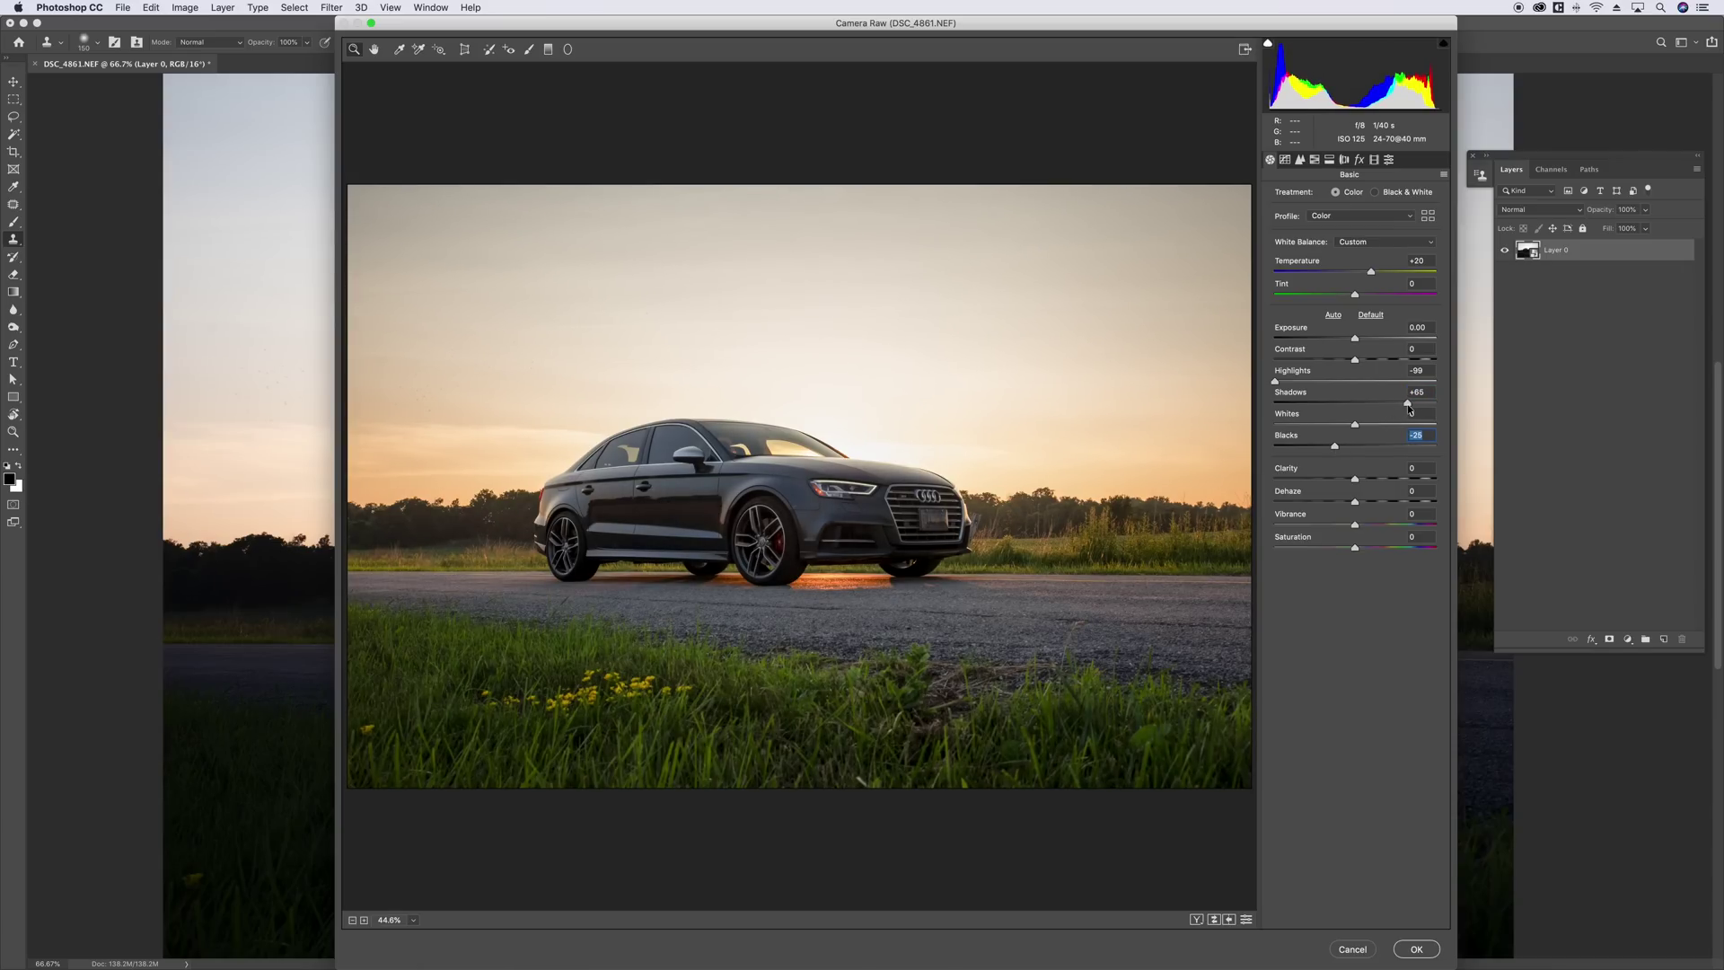
# - Set Whites to +4, Clarity to +10, Dehaze to +2 and Vibrance to -15, warm the Temperature slightly and apply the filter
pyautogui.moveTo(1409, 409); pyautogui.dragTo(1360, 423)
pyautogui.moveTo(1353, 478); pyautogui.dragTo(1360, 481)
pyautogui.moveTo(1362, 480); pyautogui.dragTo(1342, 526)
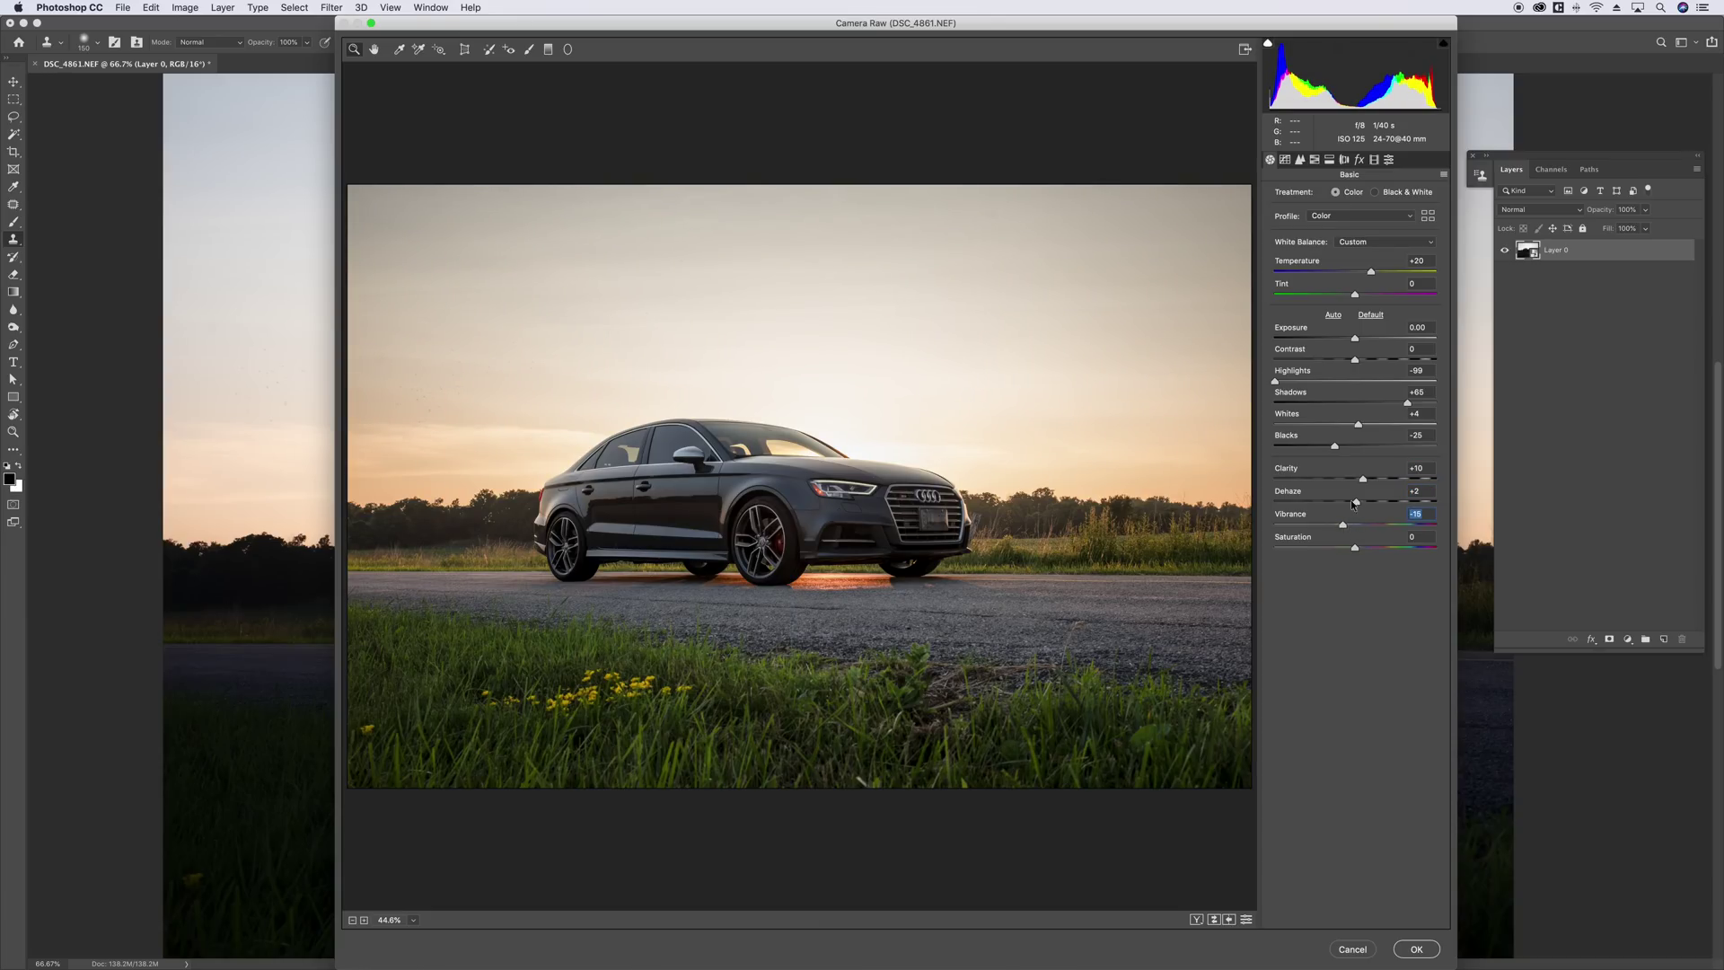
pyautogui.moveTo(1371, 276); pyautogui.dragTo(1373, 278)
pyautogui.click(1416, 948)
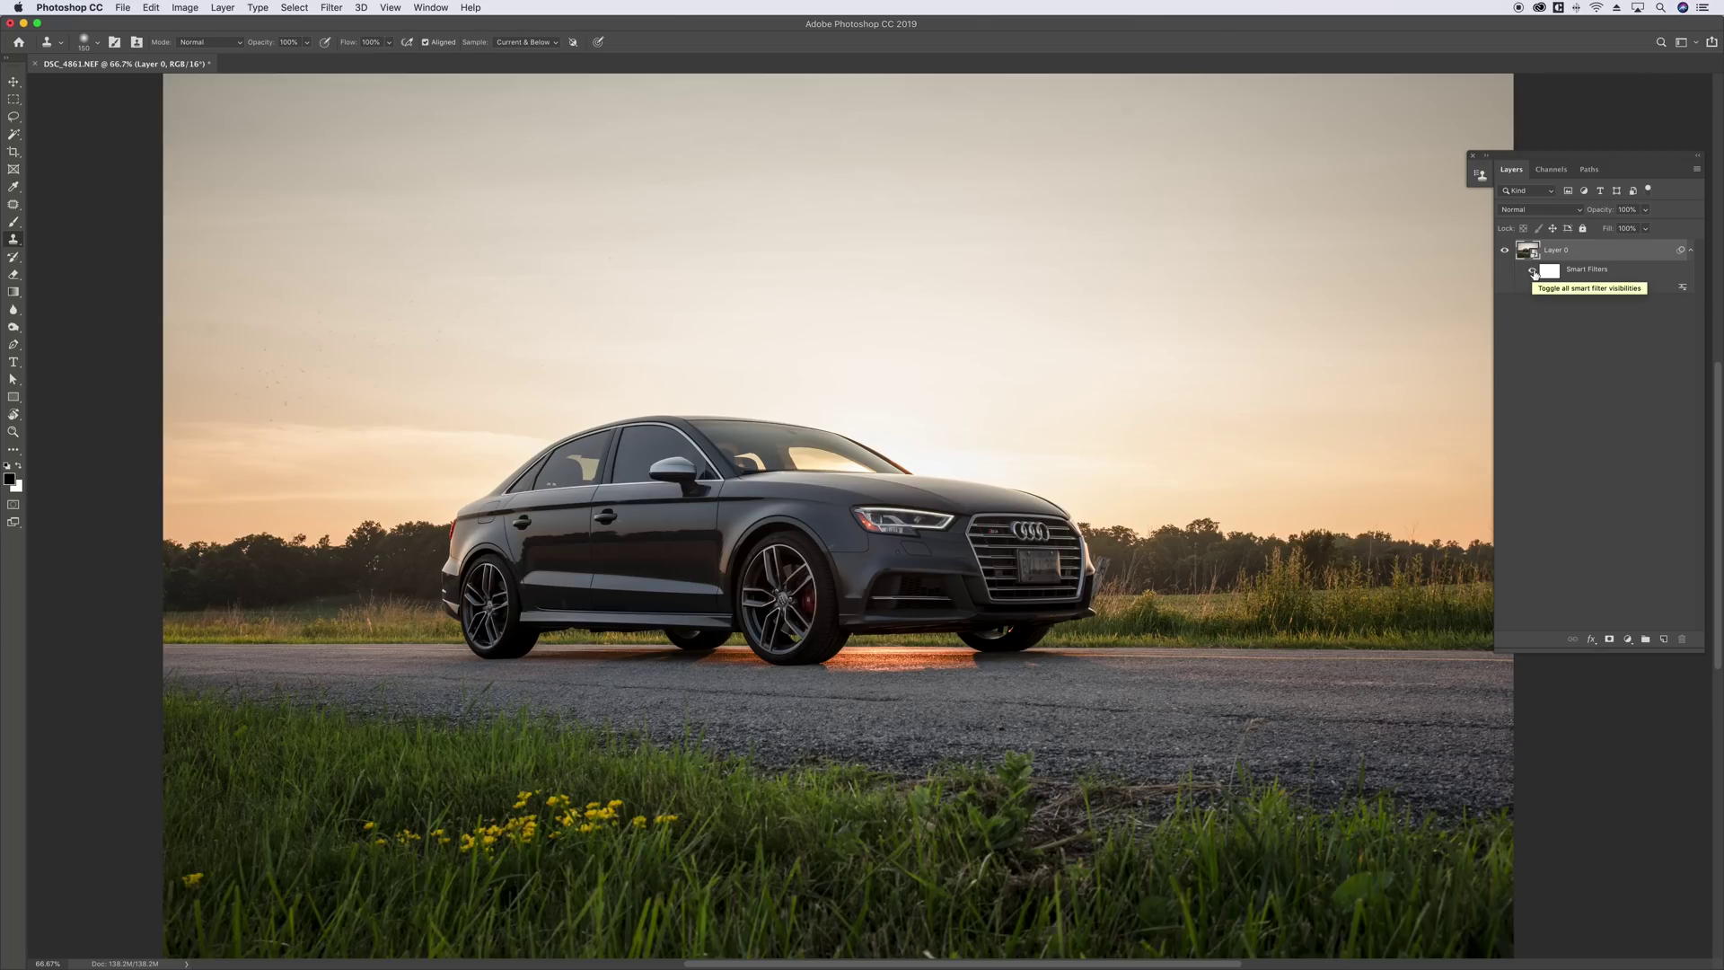
# - Toggle the smart filters of Layer 0 off and on to compare the photo before and after
pyautogui.click(1533, 271)
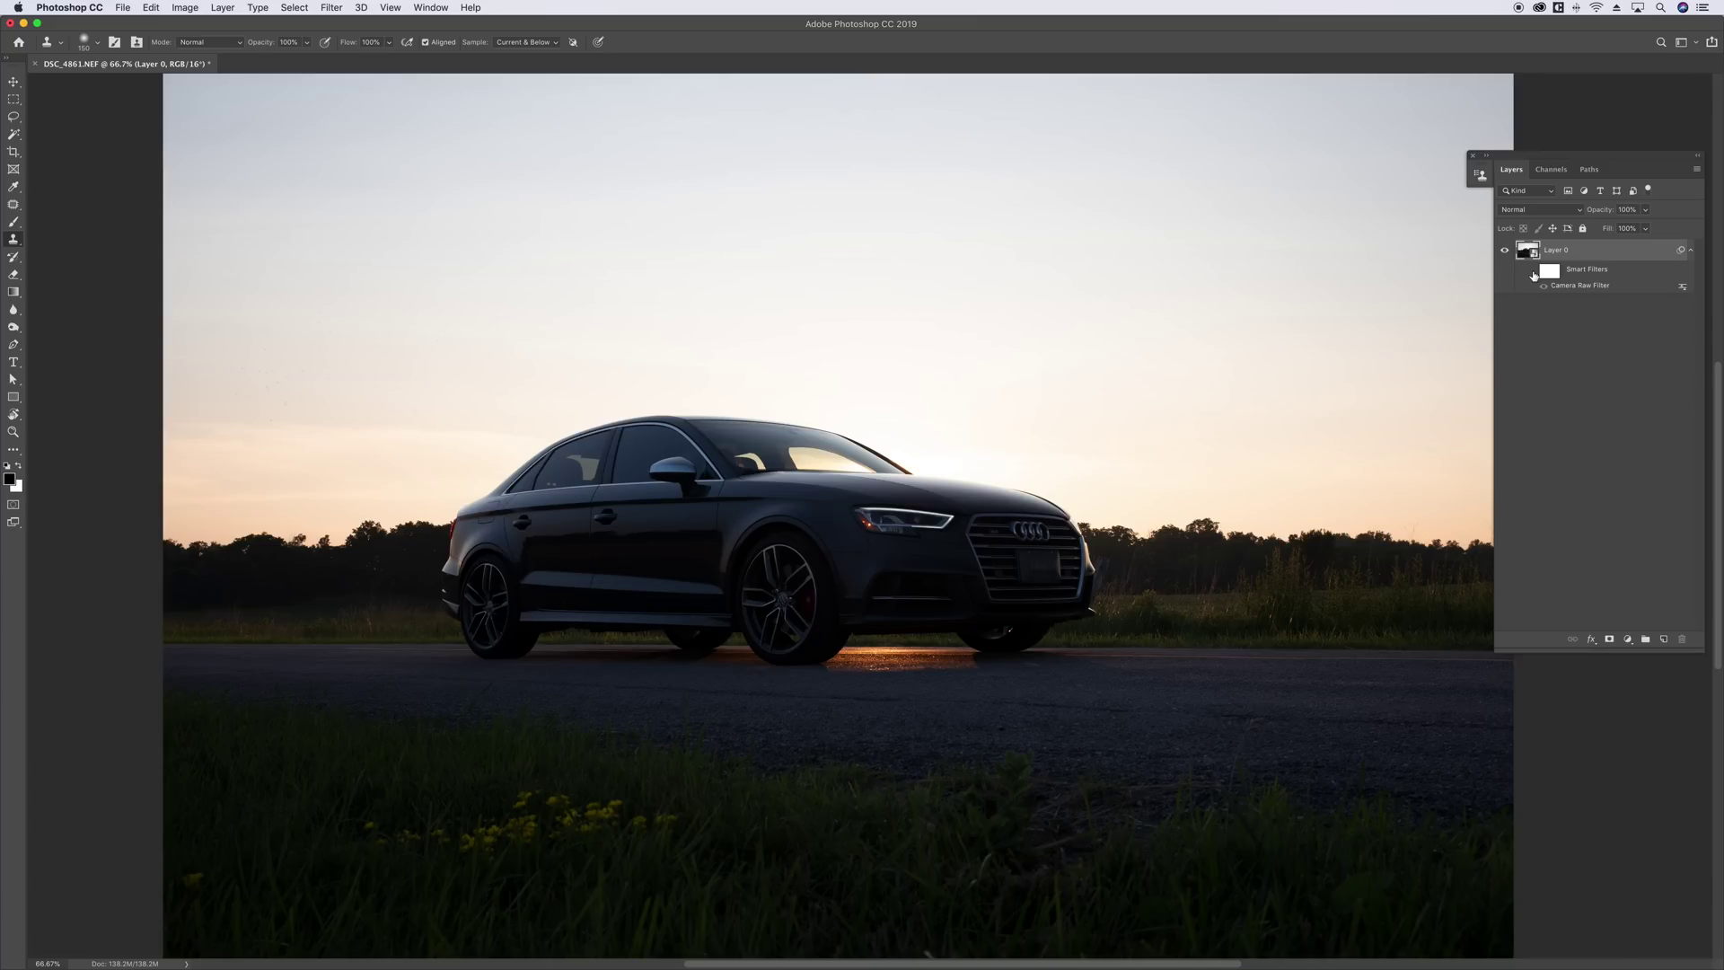
pyautogui.click(1533, 274)
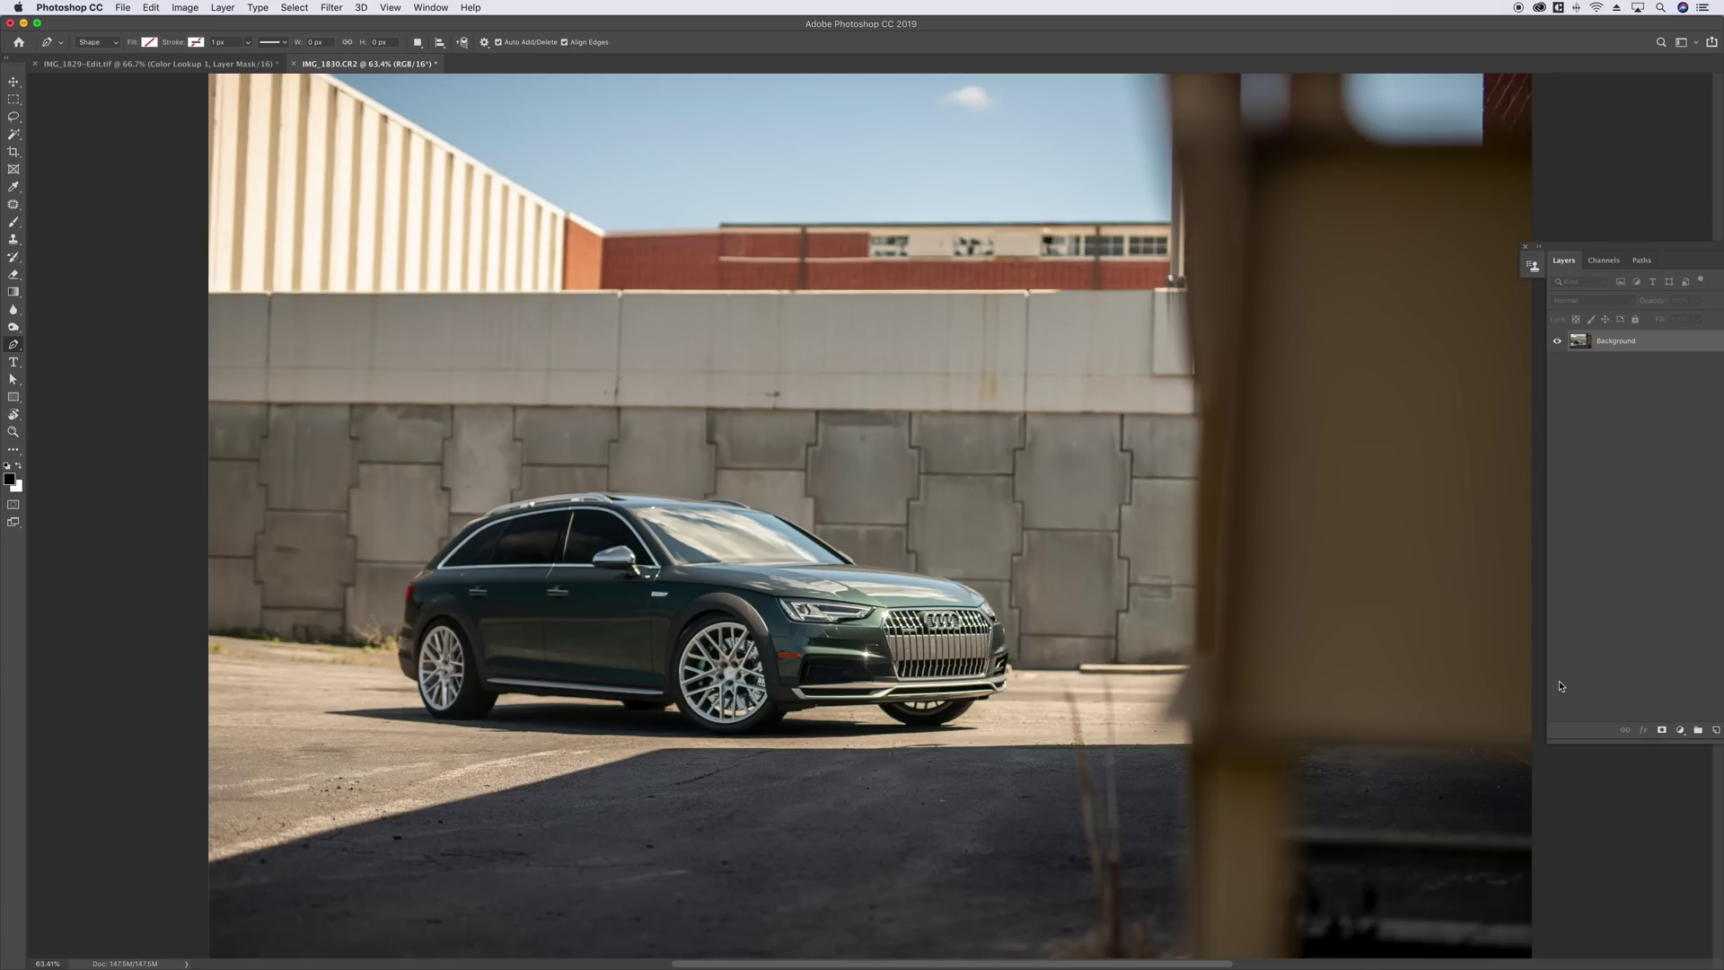
# - Outline the windshield and hood of the car in IMG_1830.CR2 with the Polygonal Lasso and deselect the area
pyautogui.press('super+equal')
pyautogui.press('super+equal')
pyautogui.moveTo(14, 116); pyautogui.dragTo(72, 133)
pyautogui.click(538, 485)
pyautogui.click(715, 516)
pyautogui.click(847, 589)
pyautogui.click(885, 610)
pyautogui.click(843, 639)
pyautogui.click(705, 640)
pyautogui.click(545, 586)
pyautogui.click(512, 524)
pyautogui.click(539, 487)
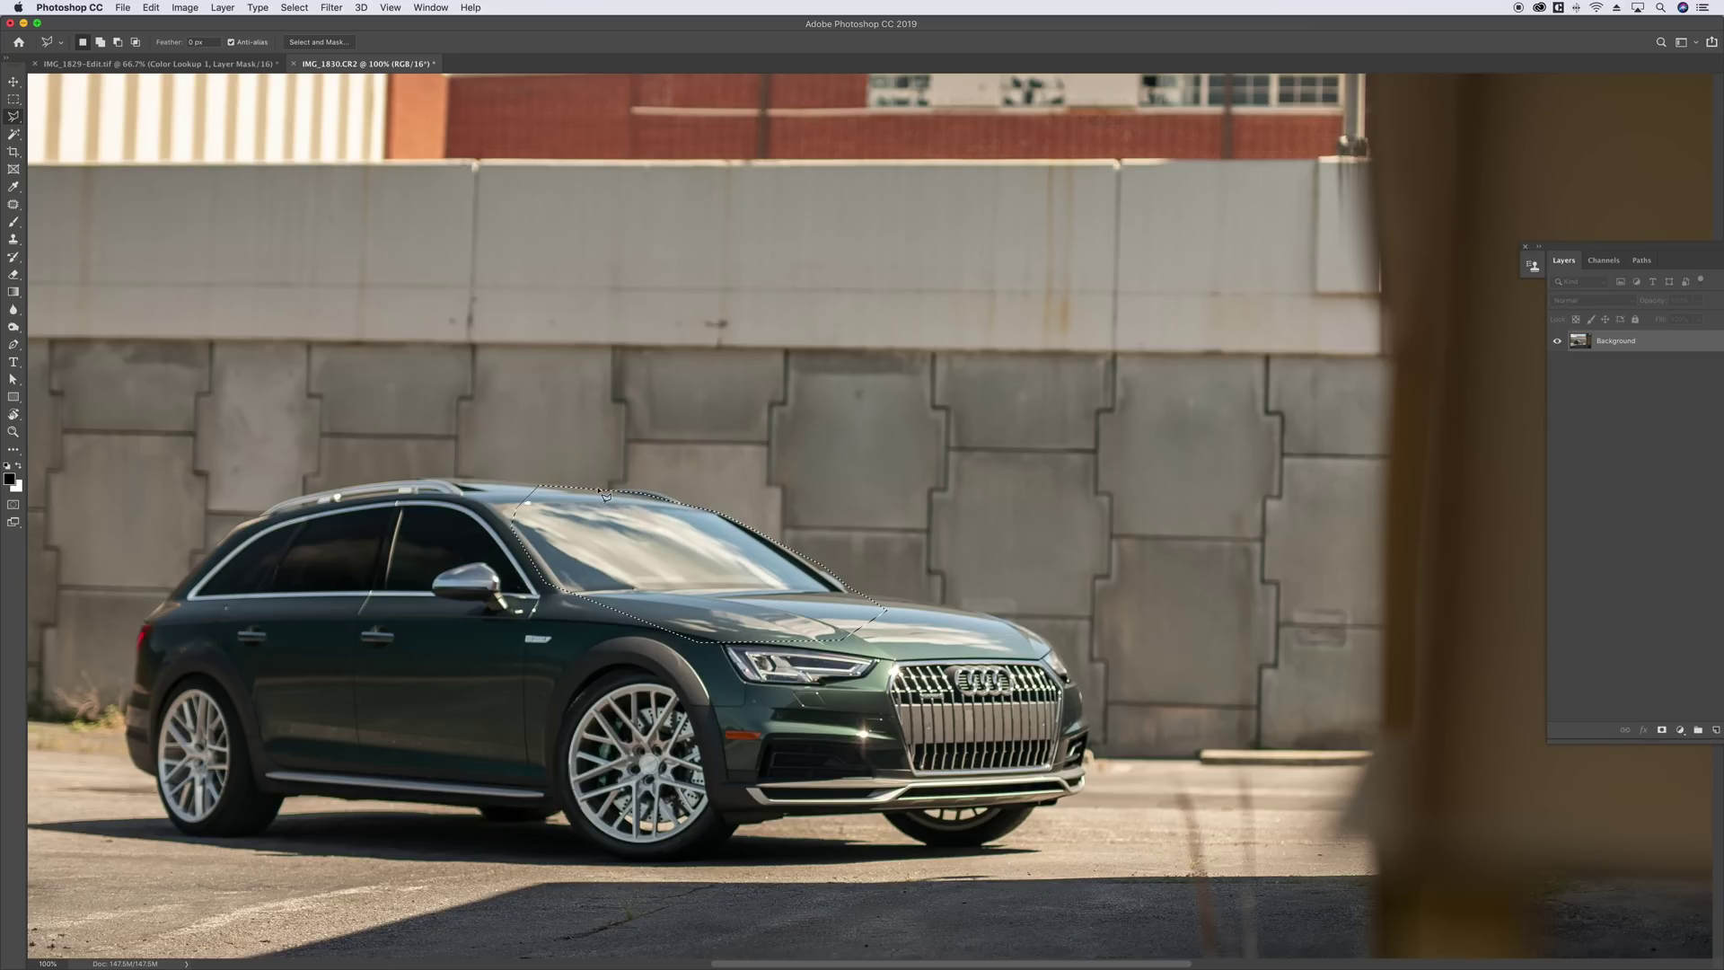
pyautogui.press('super+d')
# - Start a Pen tool shape path along the rear edge of the roof and down the windshield pillar
pyautogui.click(13, 345)
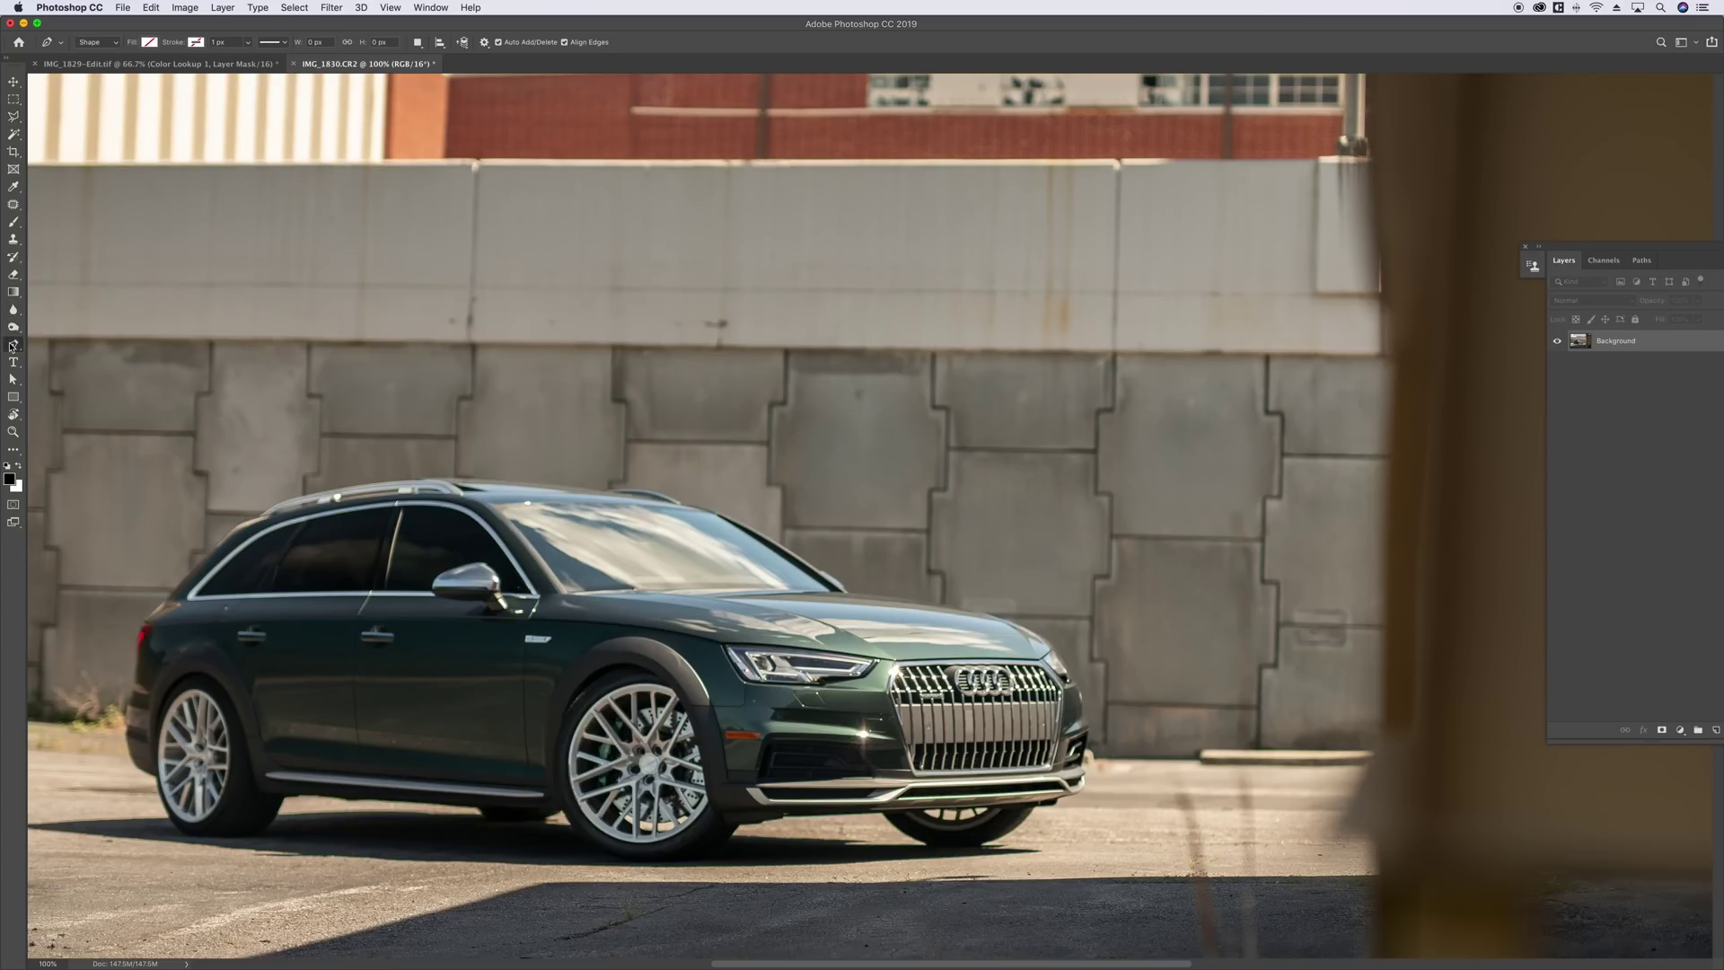
pyautogui.click(682, 505)
pyautogui.moveTo(723, 509); pyautogui.dragTo(777, 542)
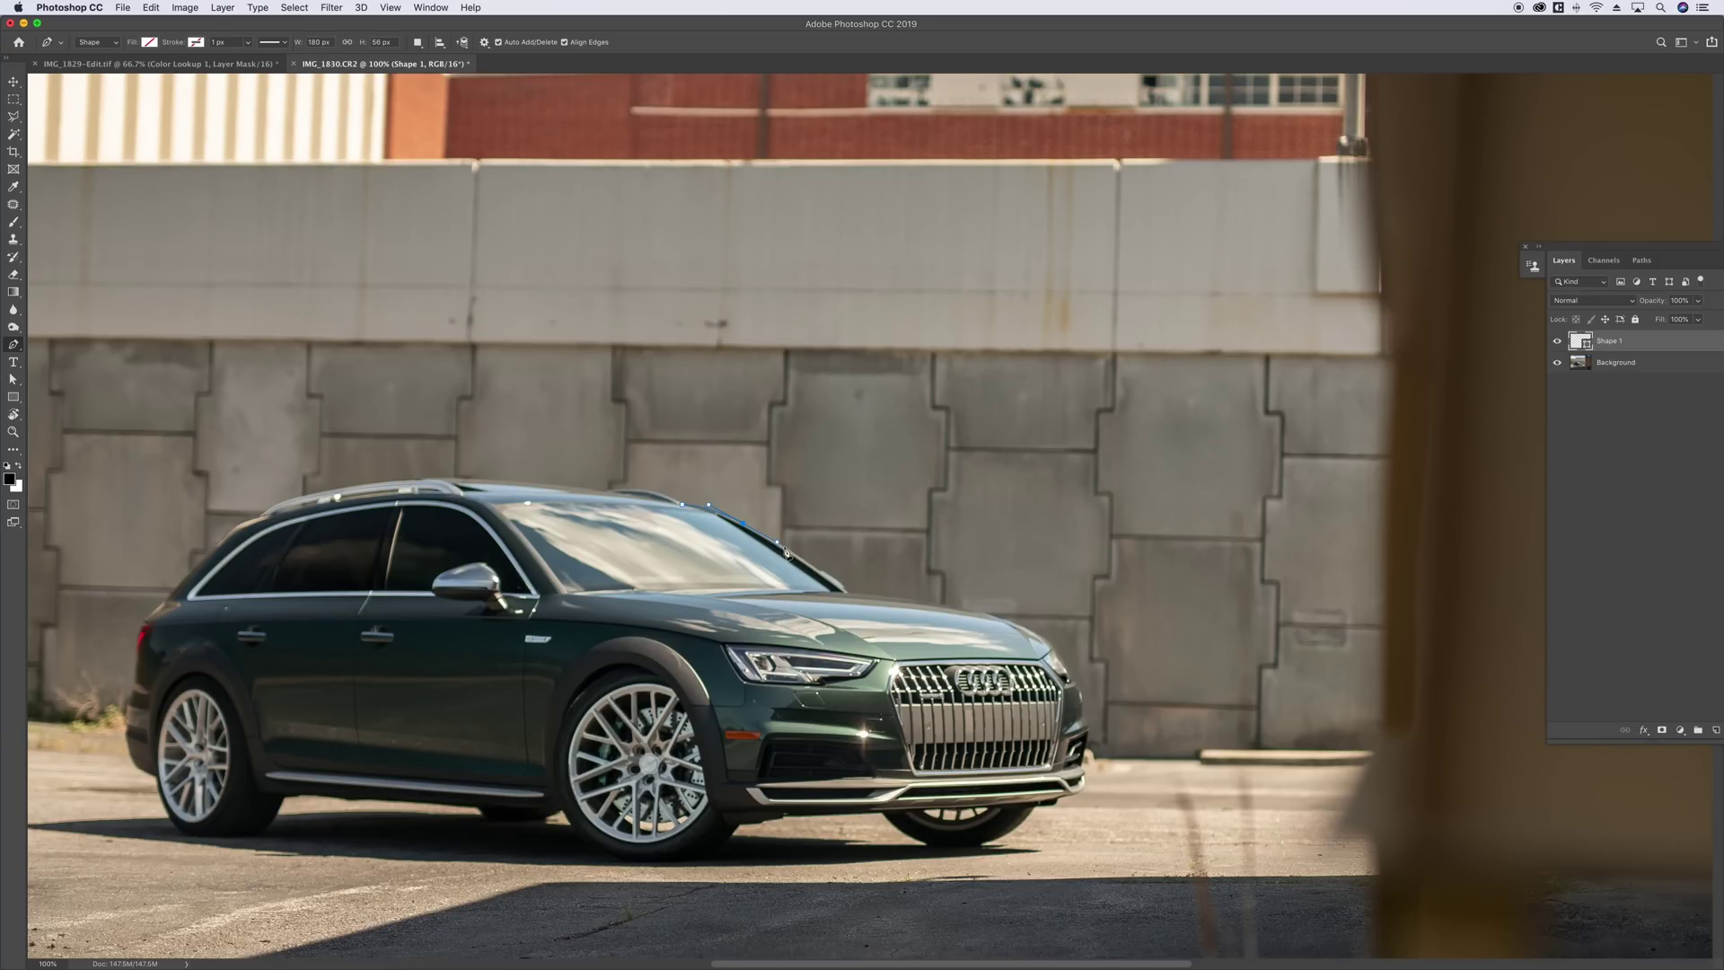
pyautogui.click(808, 565)
# - Continue the path around the far side mirror to the point where the windshield meets the hood
pyautogui.press('super+plus')
pyautogui.press('super+plus')
pyautogui.scroll(-1, 804, 565)
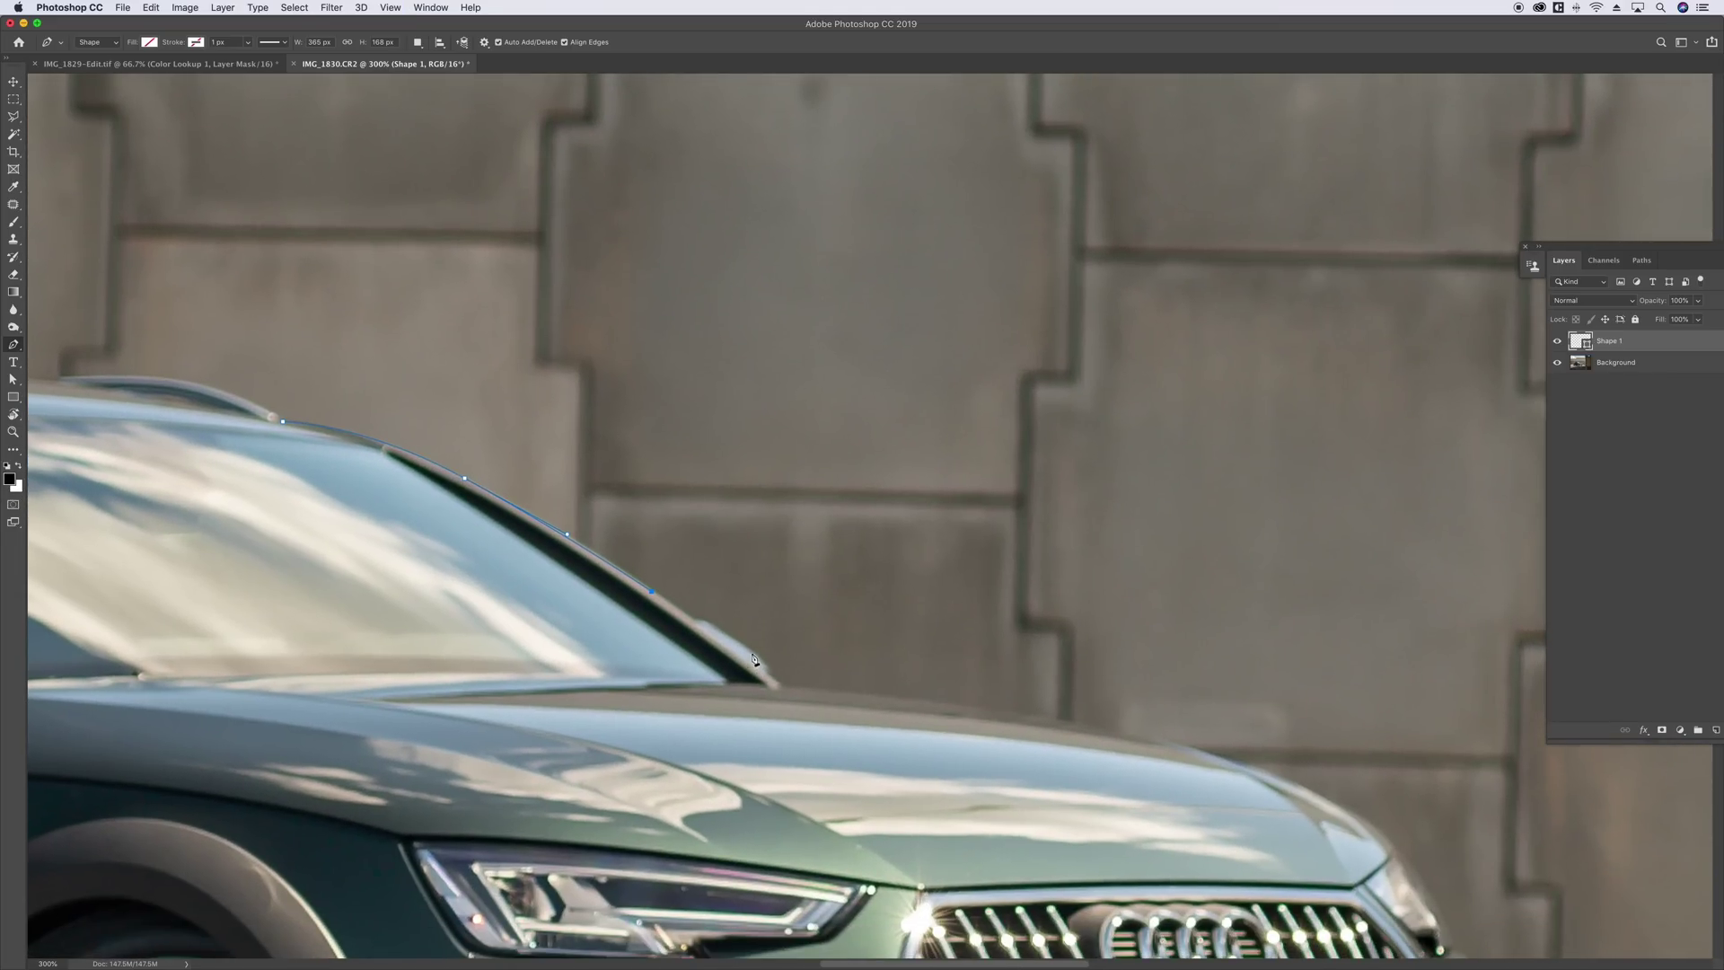
pyautogui.click(692, 620)
pyautogui.click(734, 637)
pyautogui.moveTo(769, 672); pyautogui.dragTo(732, 655)
# - Curve the path over the hood to the far headlight and refine the hood segment with extra anchor points
pyautogui.moveTo(1118, 726); pyautogui.dragTo(1259, 779)
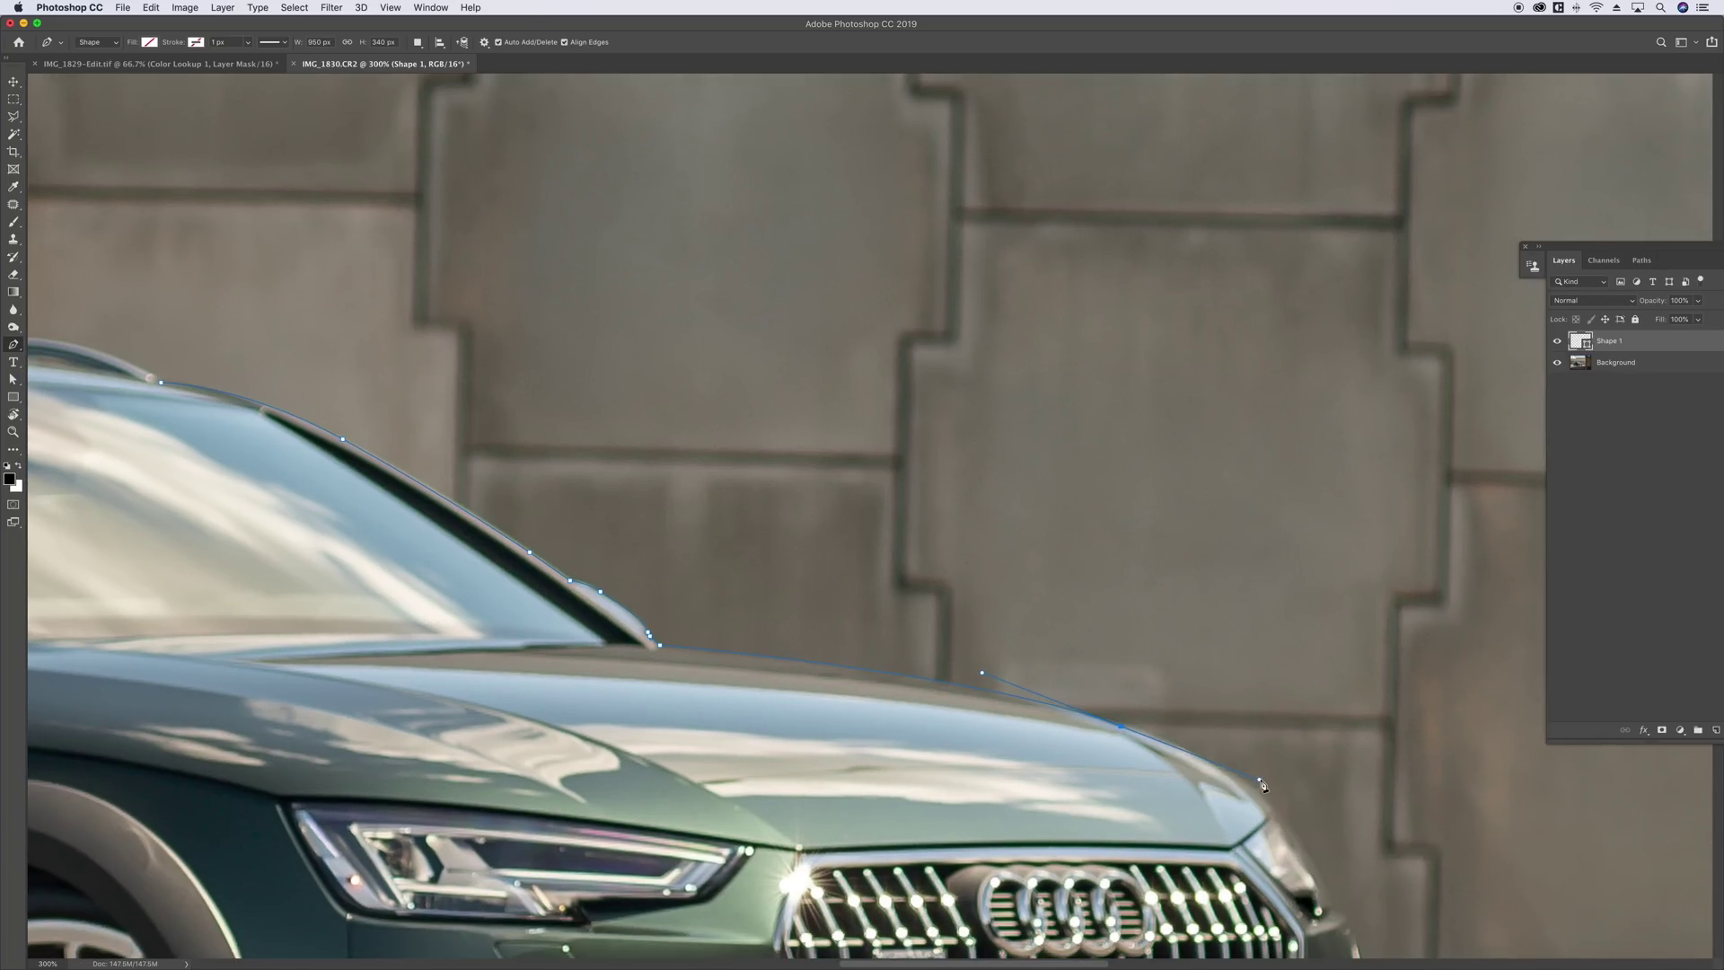
pyautogui.click(1122, 730)
pyautogui.moveTo(1273, 804); pyautogui.dragTo(1339, 854)
pyautogui.scroll(-5, 1343, 862)
pyautogui.hscroll(3, 1343, 862)
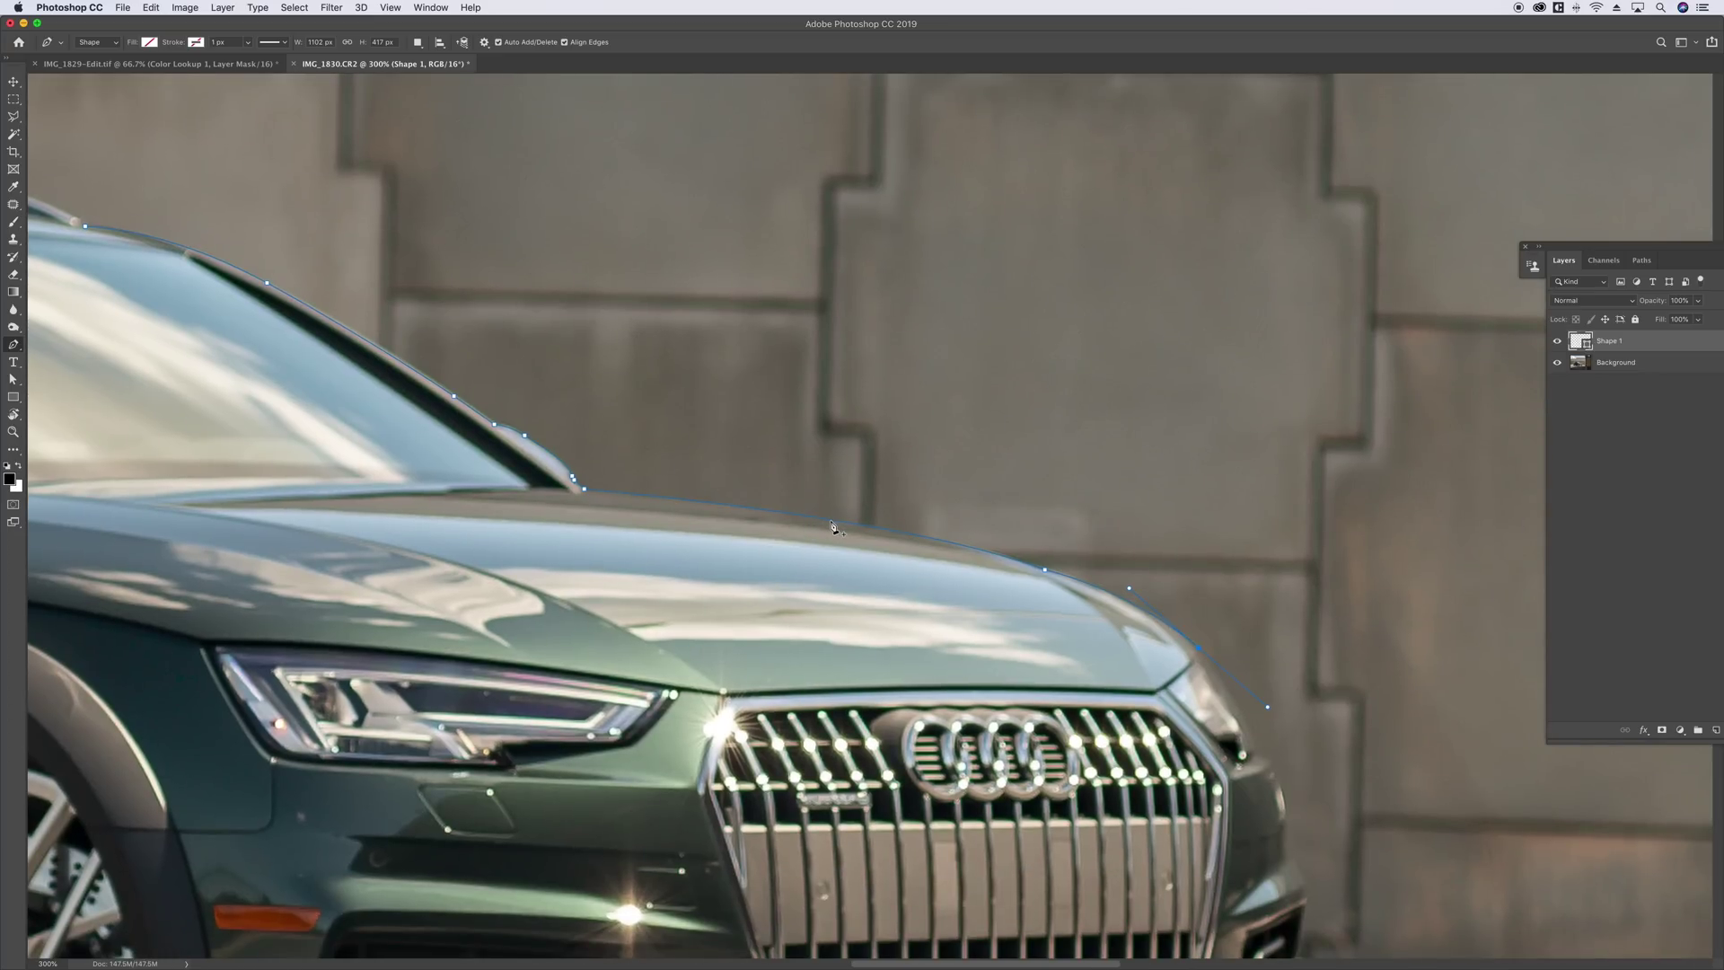
pyautogui.click(740, 506)
pyautogui.click(636, 494)
pyautogui.click(1198, 648)
# - Trace the path from the far headlight down the front corner to the lower bumper vent
pyautogui.click(1257, 748)
pyautogui.moveTo(1258, 753); pyautogui.dragTo(1086, 589)
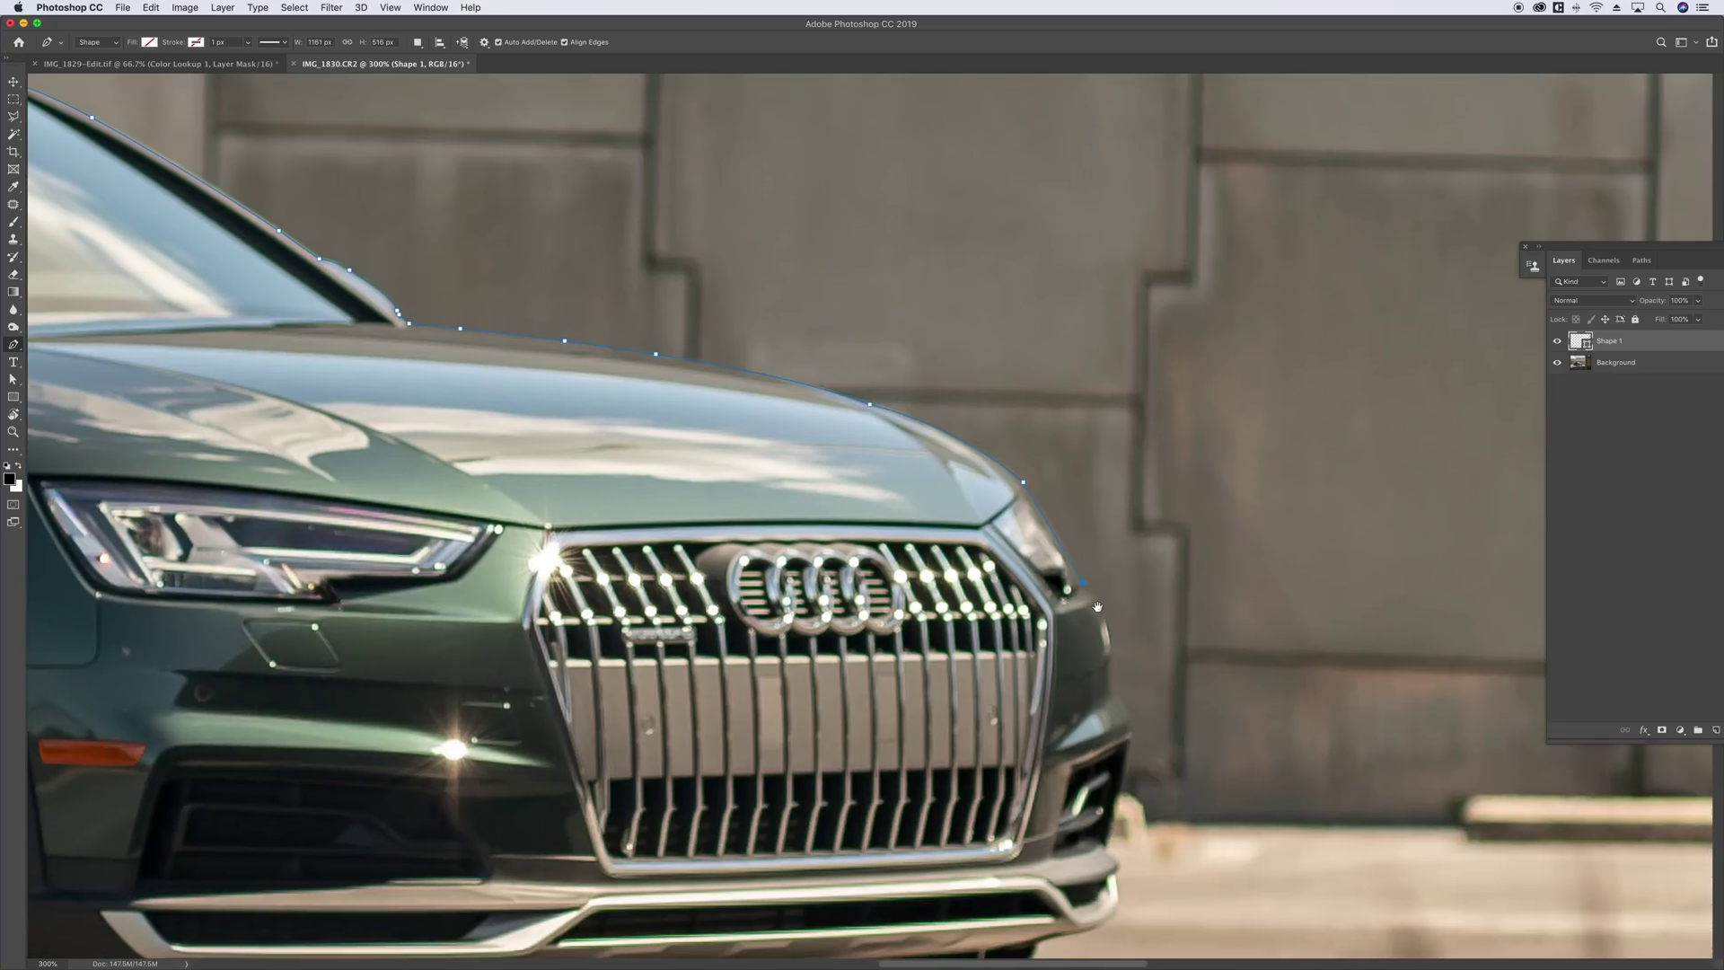
pyautogui.click(1103, 607)
pyautogui.click(1106, 633)
pyautogui.click(1099, 665)
pyautogui.click(1111, 682)
pyautogui.click(1120, 697)
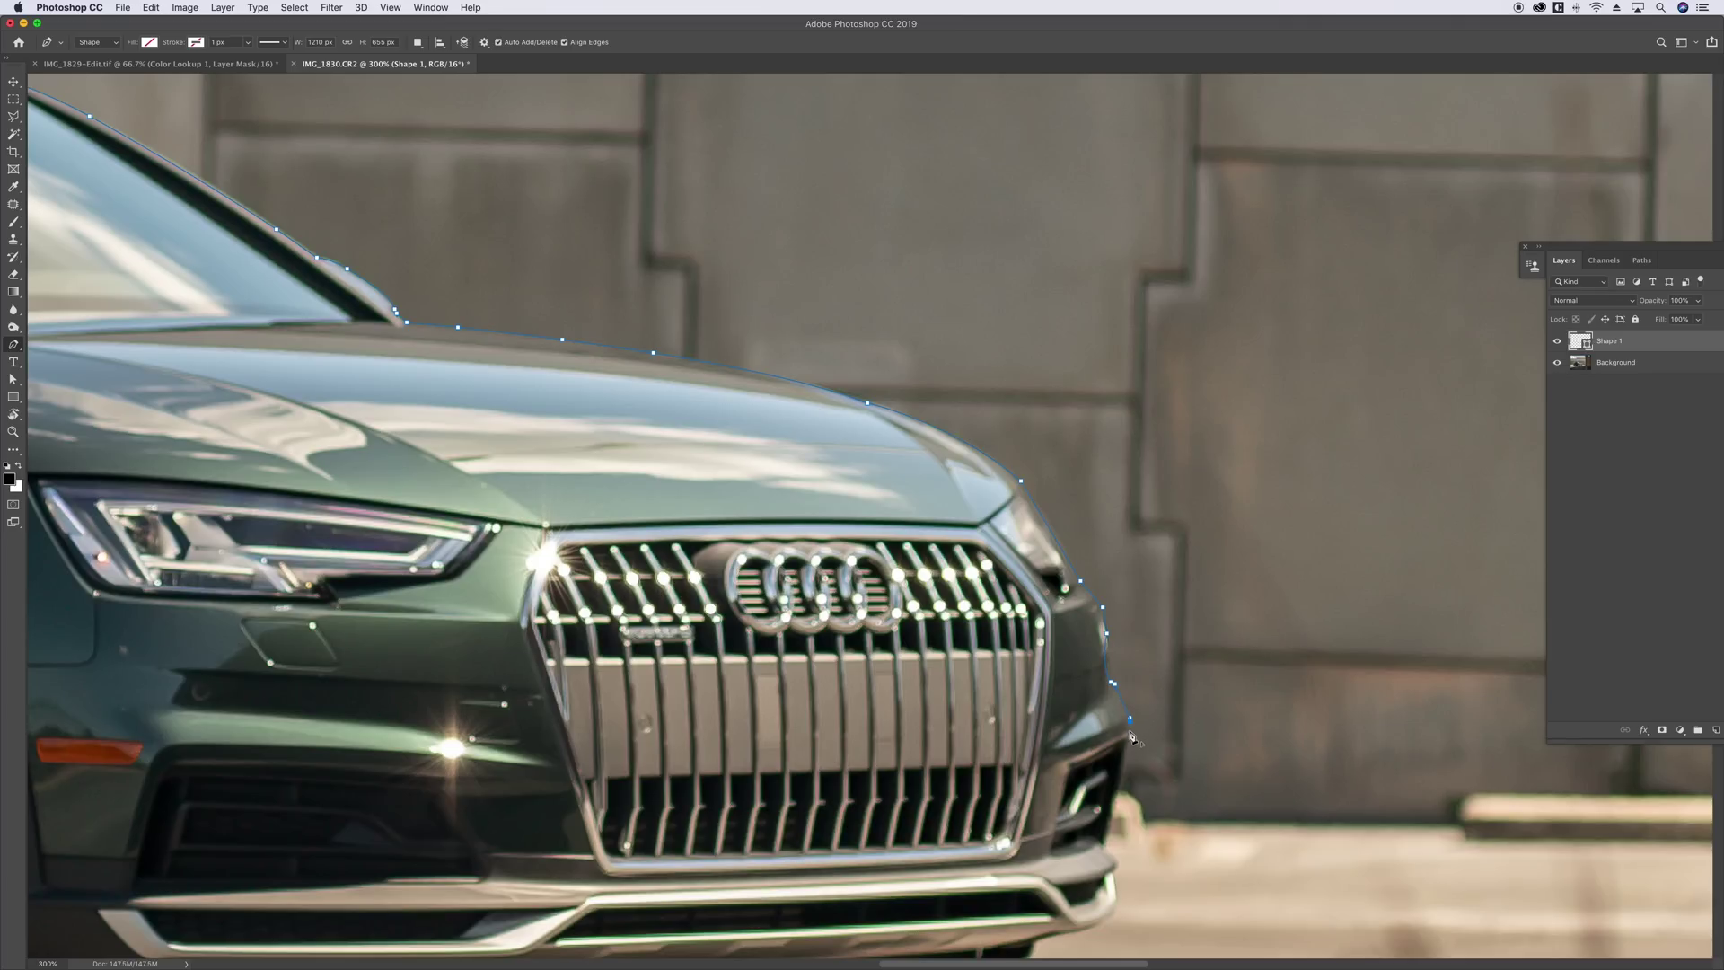
pyautogui.click(1127, 734)
pyautogui.moveTo(1127, 771); pyautogui.dragTo(1157, 785)
pyautogui.click(1106, 820)
# - Add a rough run of anchor points to the path across the front grille
pyautogui.click(965, 632)
pyautogui.click(895, 610)
pyautogui.click(871, 731)
pyautogui.click(896, 752)
pyautogui.click(896, 772)
pyautogui.click(885, 795)
pyautogui.click(926, 819)
pyautogui.click(1017, 844)
# - Switch to the IMG_1829-Edit.tif document and select the PATH layer
pyautogui.press('super+minus')
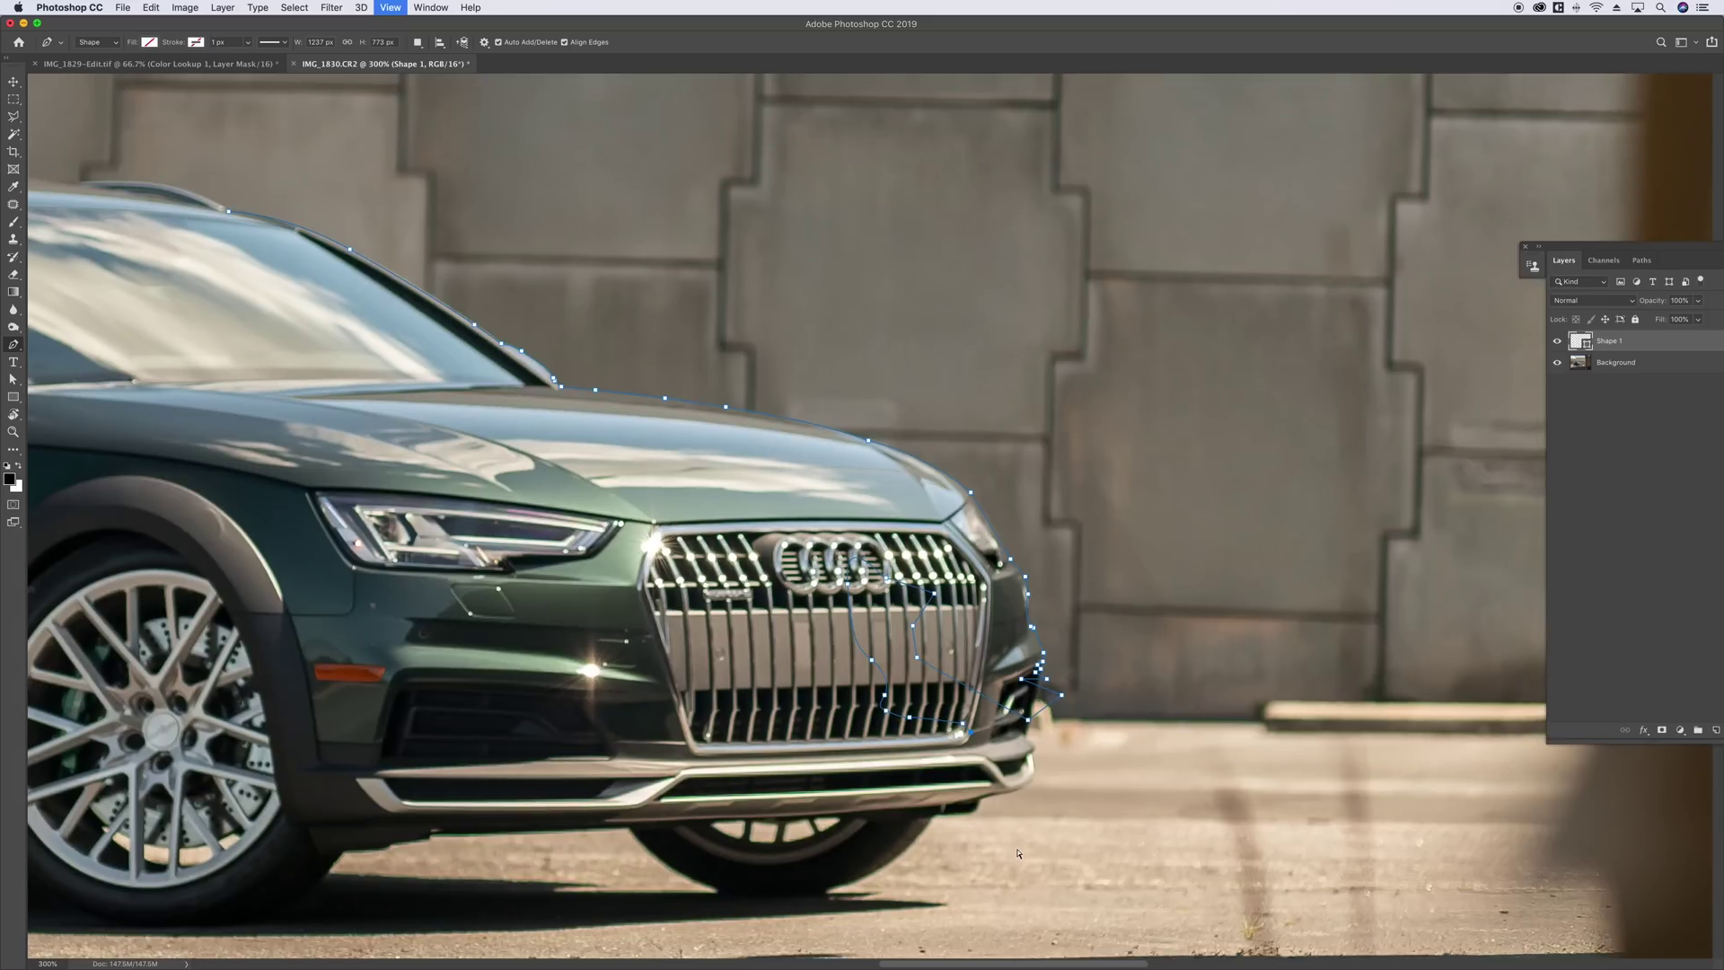
pyautogui.press('super+minus')
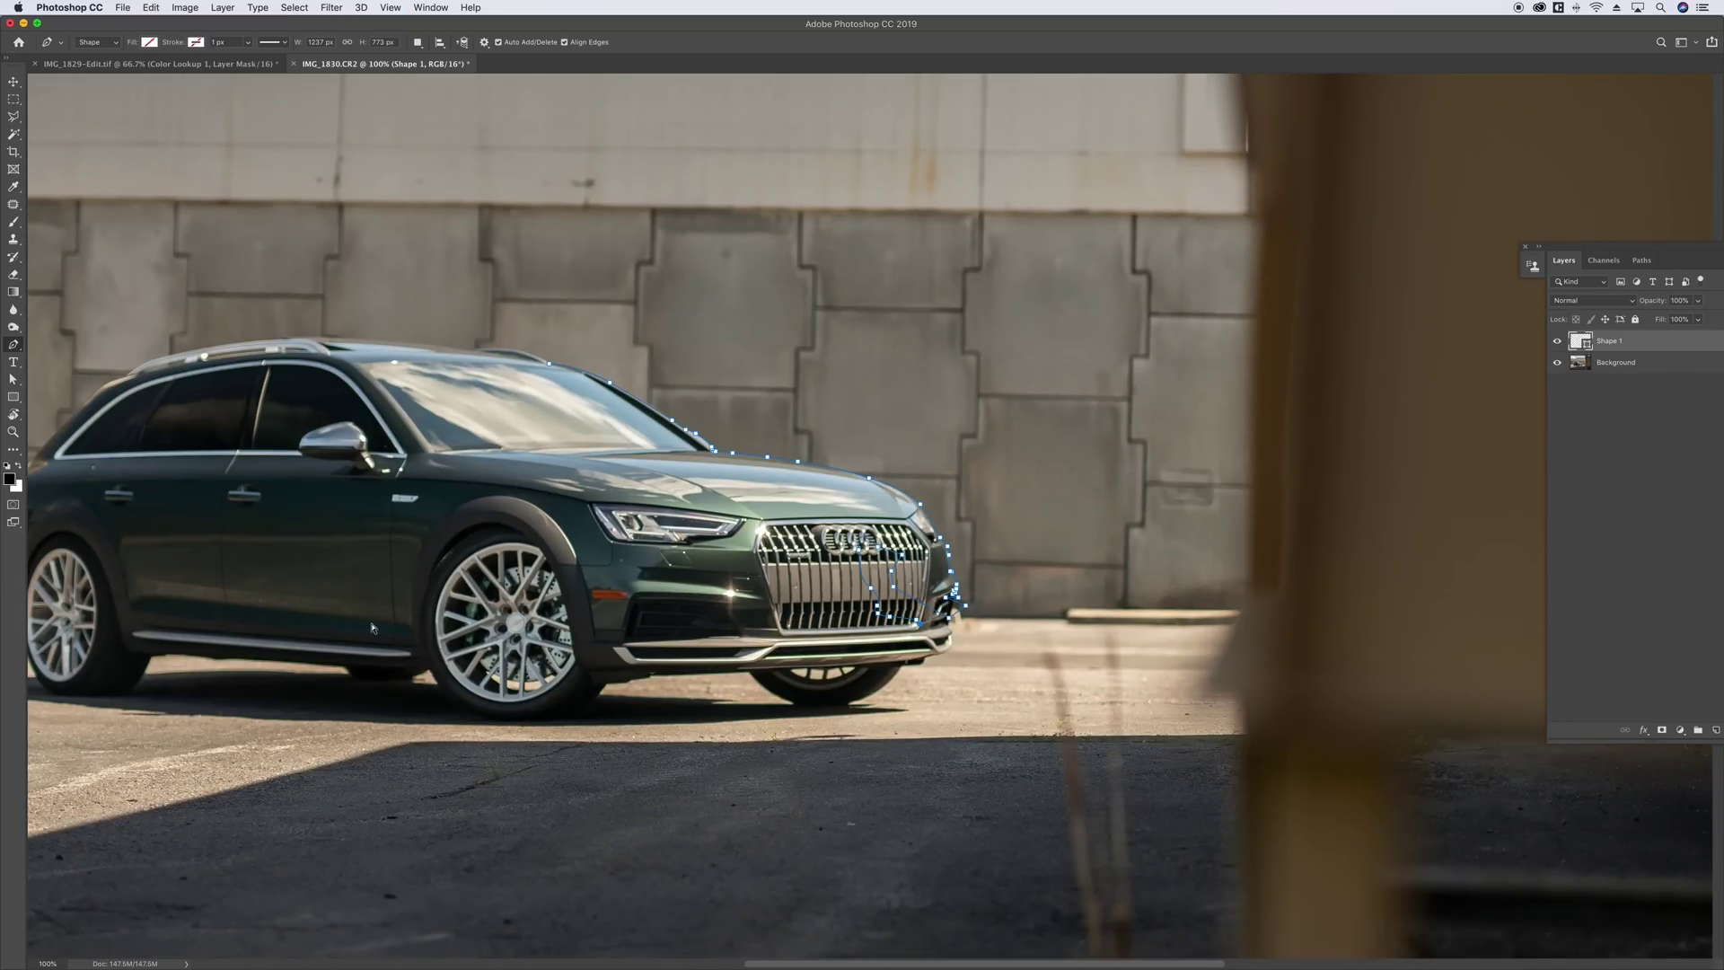
pyautogui.press('super+minus')
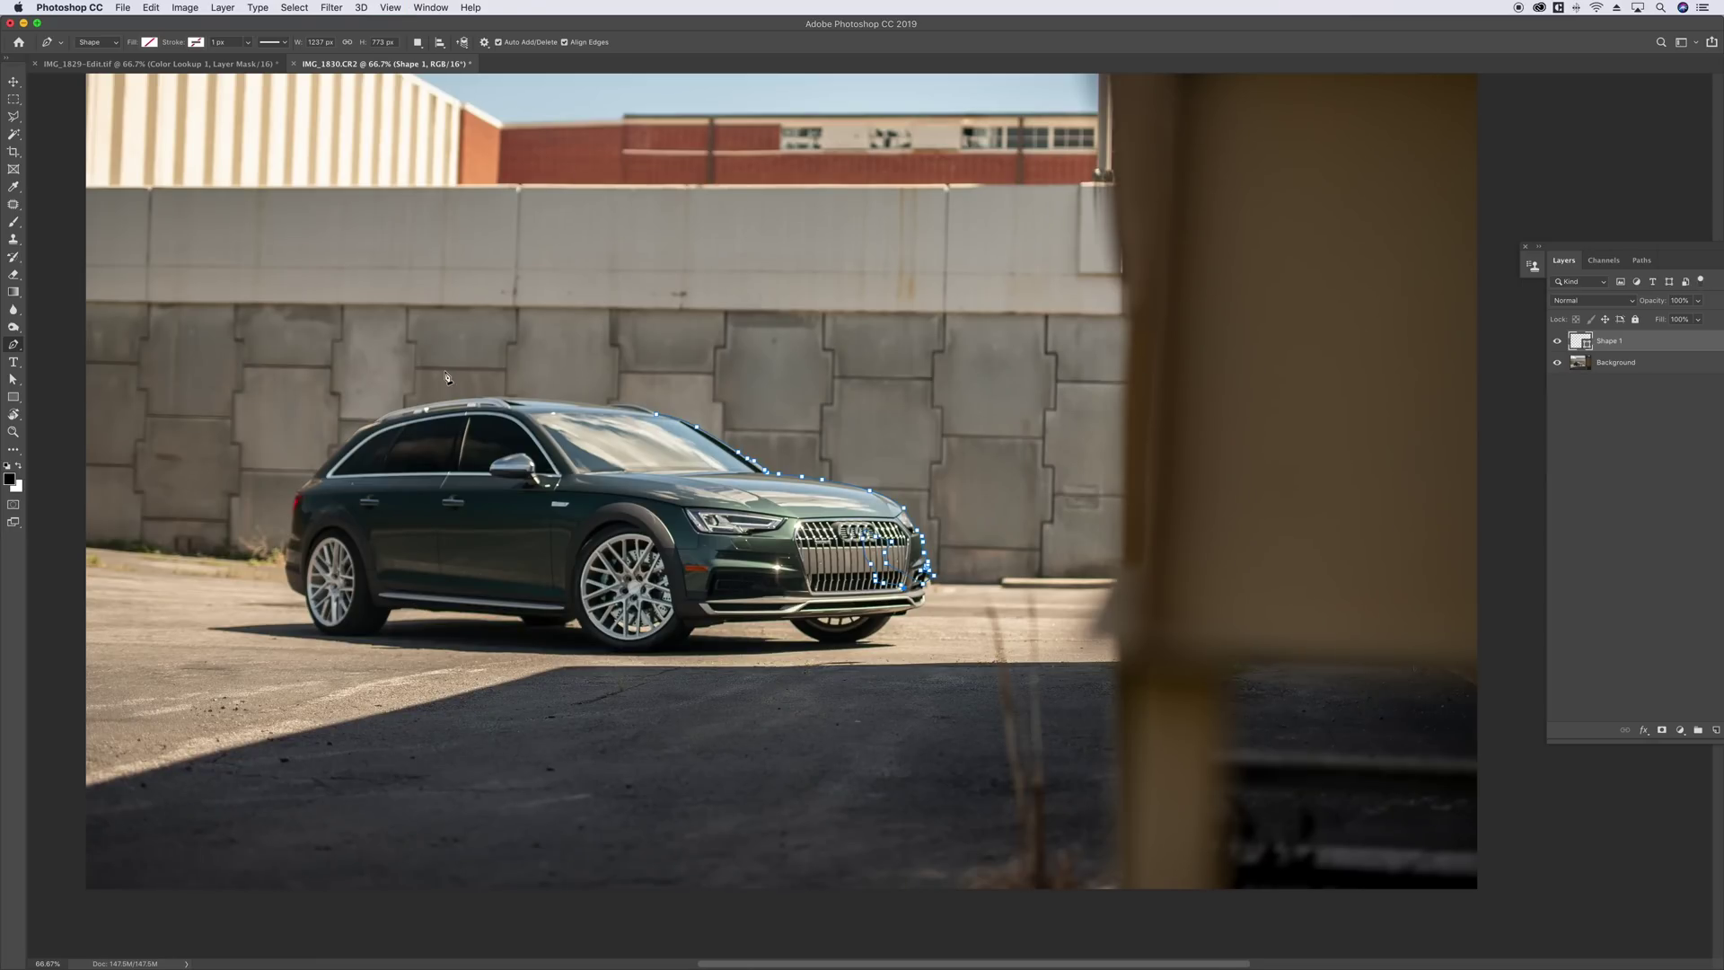
pyautogui.moveTo(454, 414); pyautogui.dragTo(519, 462)
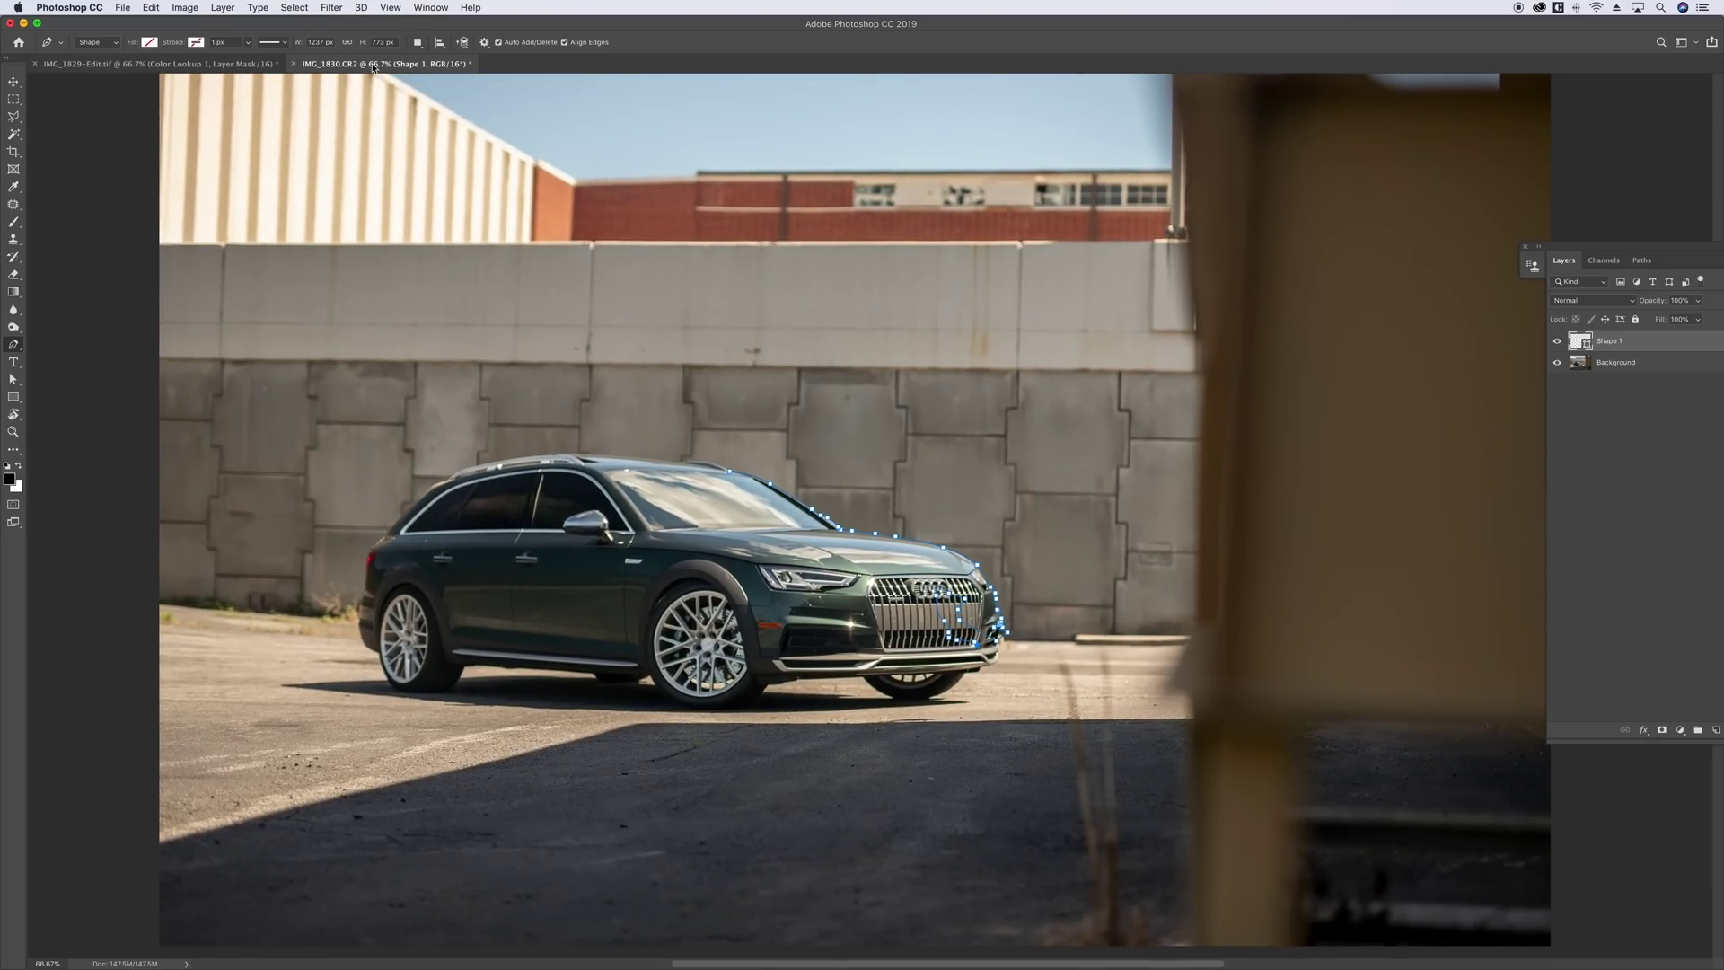
pyautogui.click(193, 65)
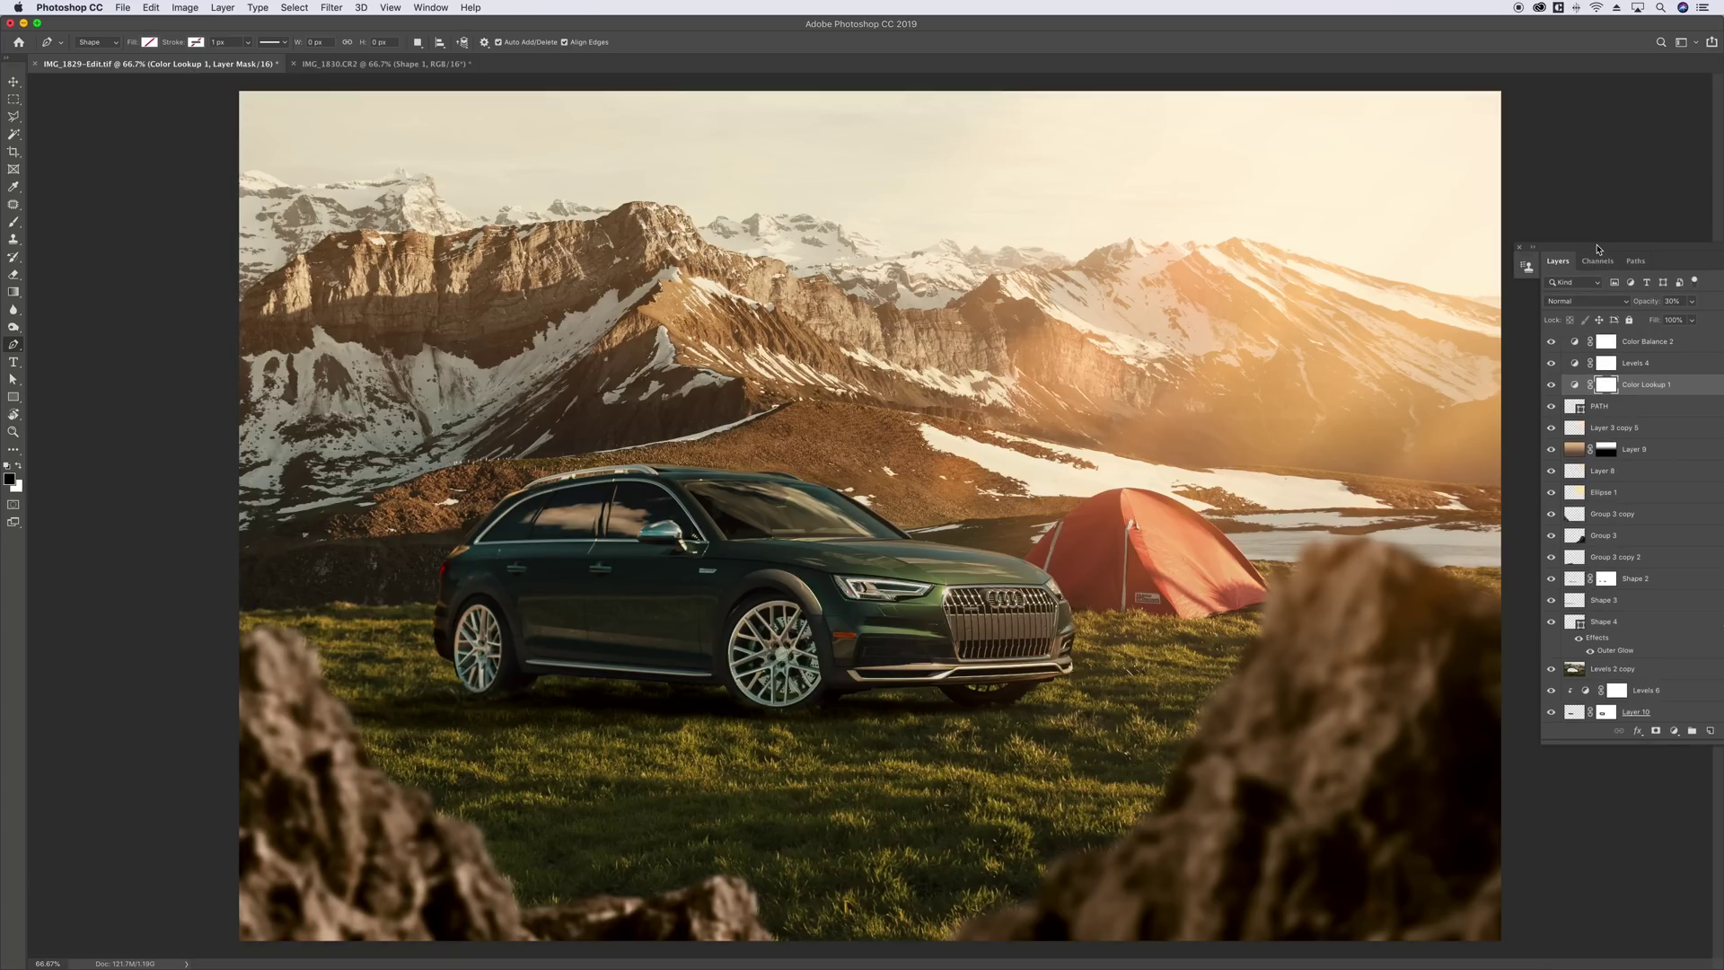
pyautogui.moveTo(1613, 249); pyautogui.dragTo(1558, 247)
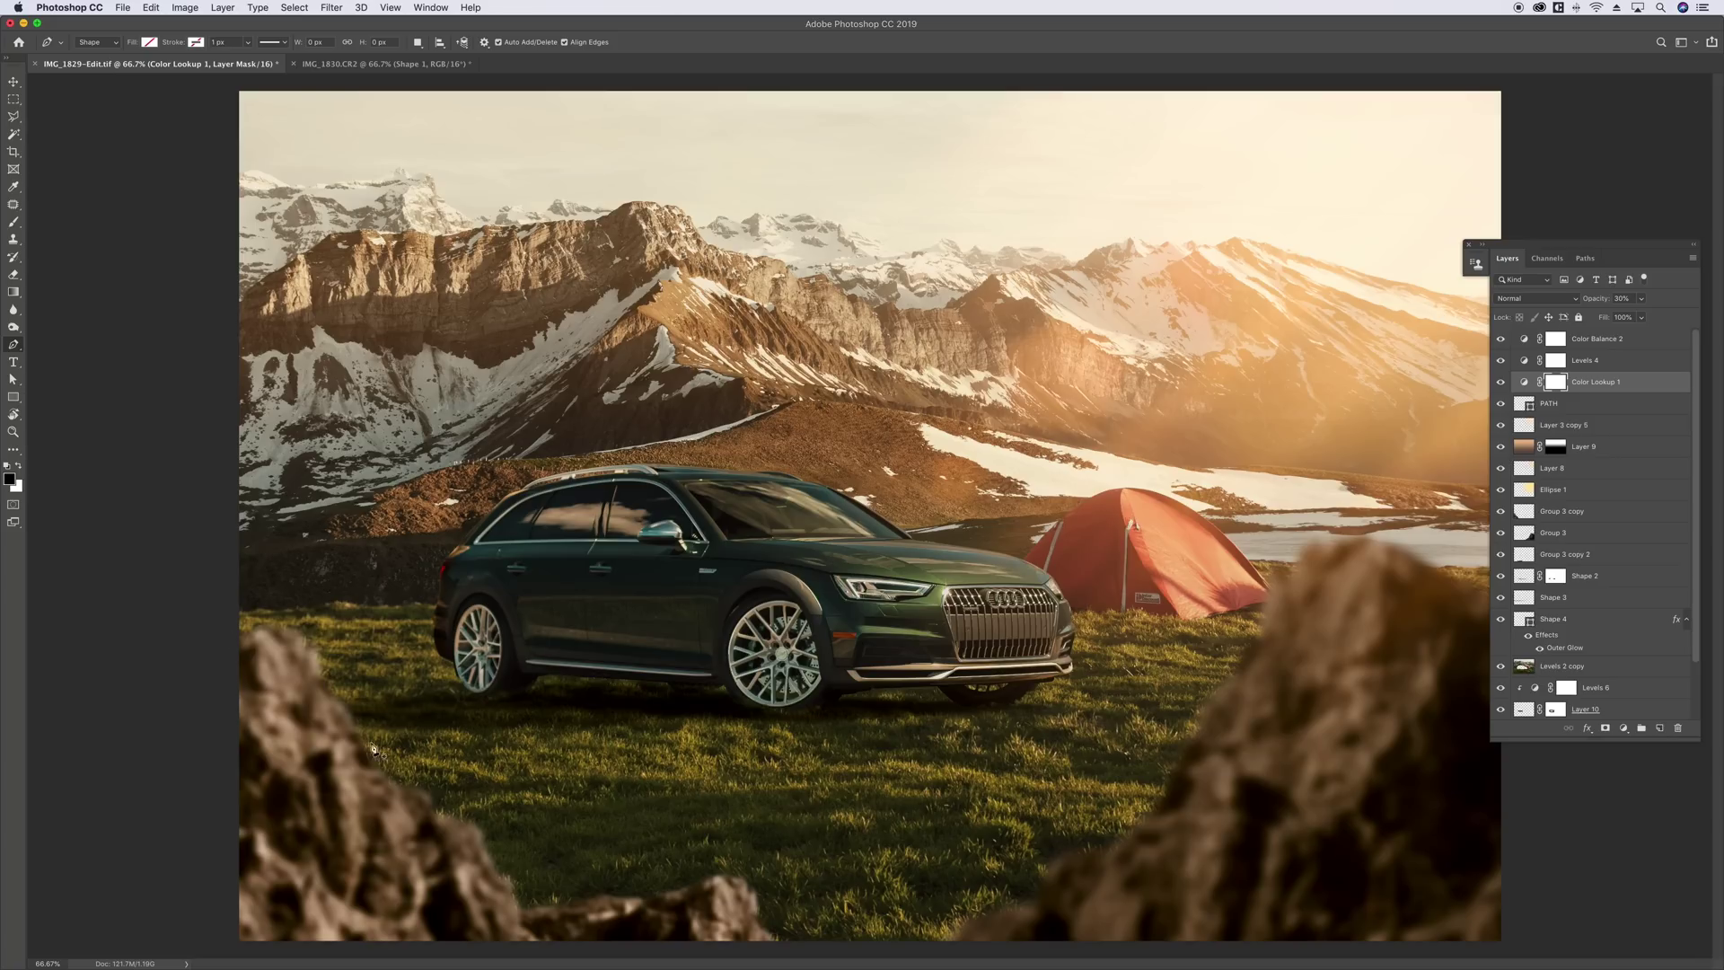
pyautogui.click(1515, 411)
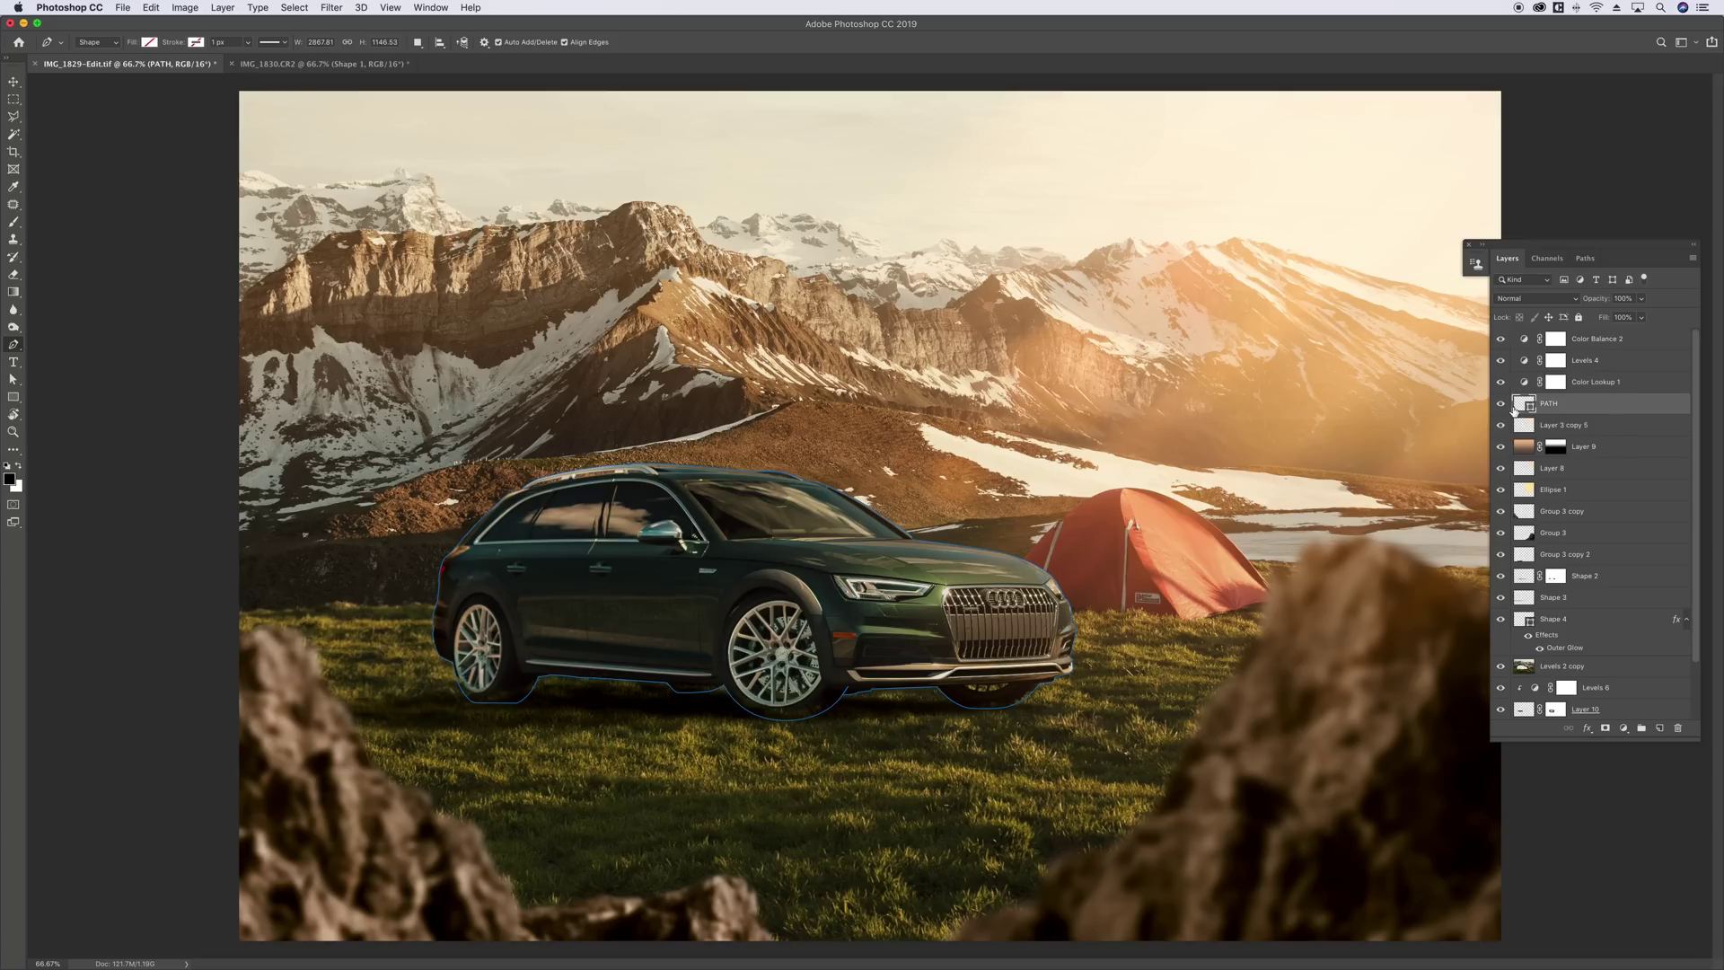
# - Select the car outline on the PATH layer with the Path Selection tool, then copy and paste it
pyautogui.click(13, 379)
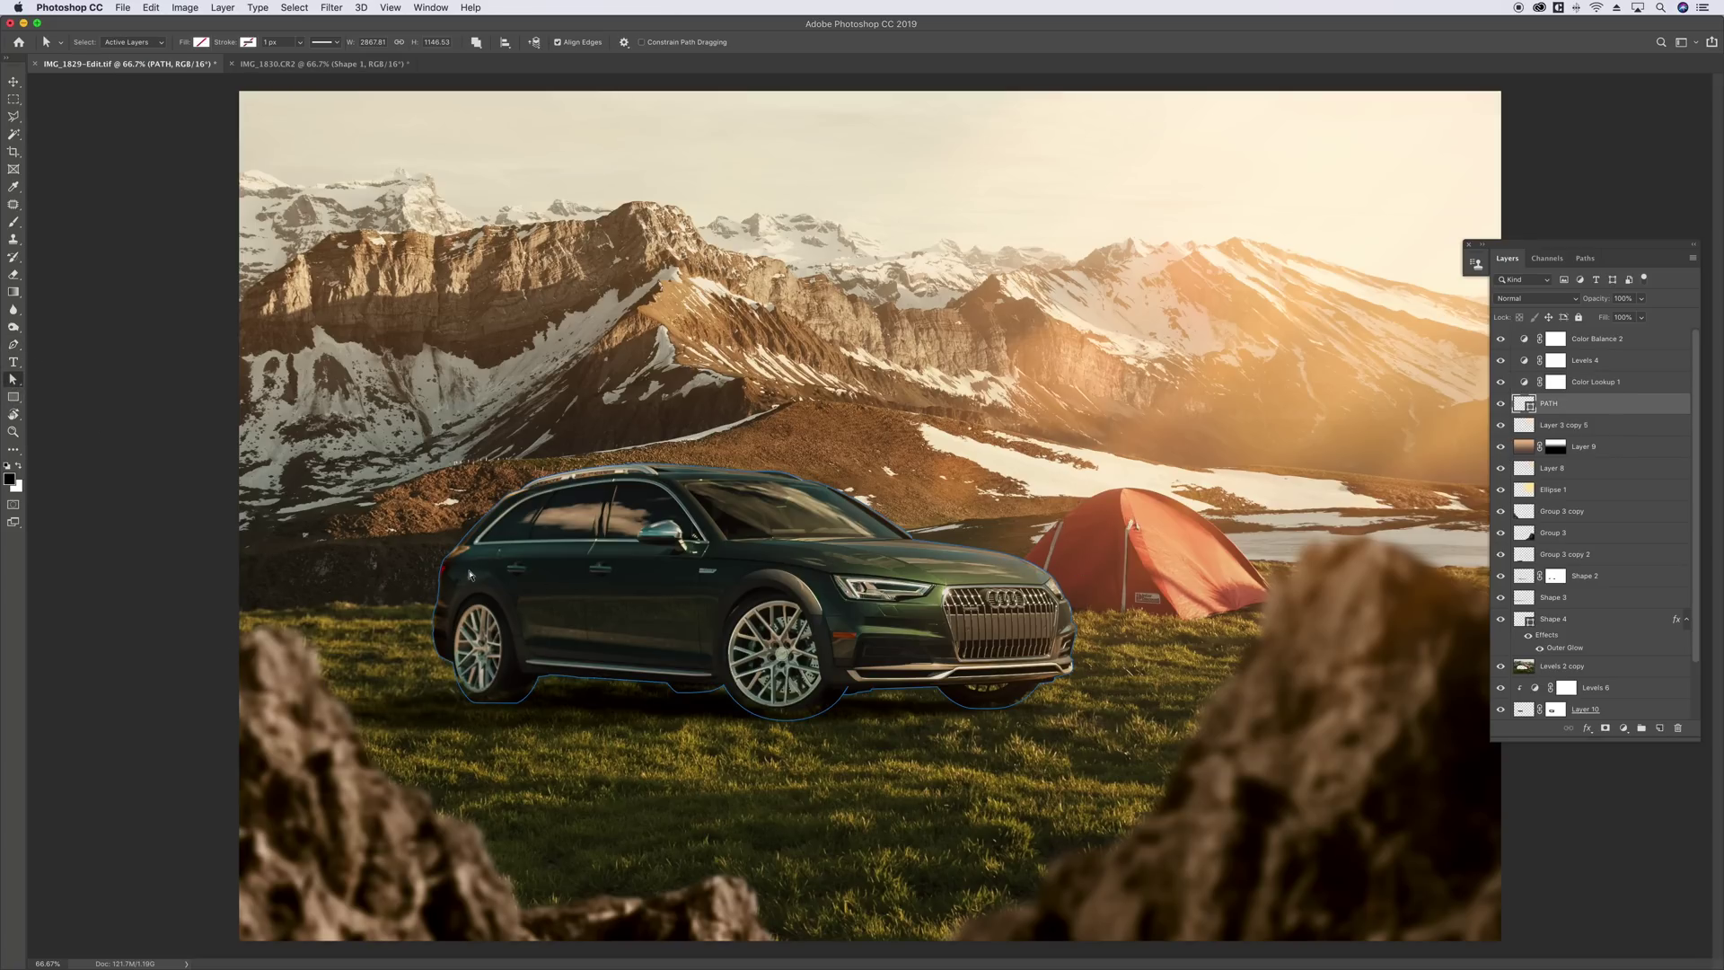
pyautogui.click(443, 569)
pyautogui.press('super+c')
pyautogui.press('super+v')
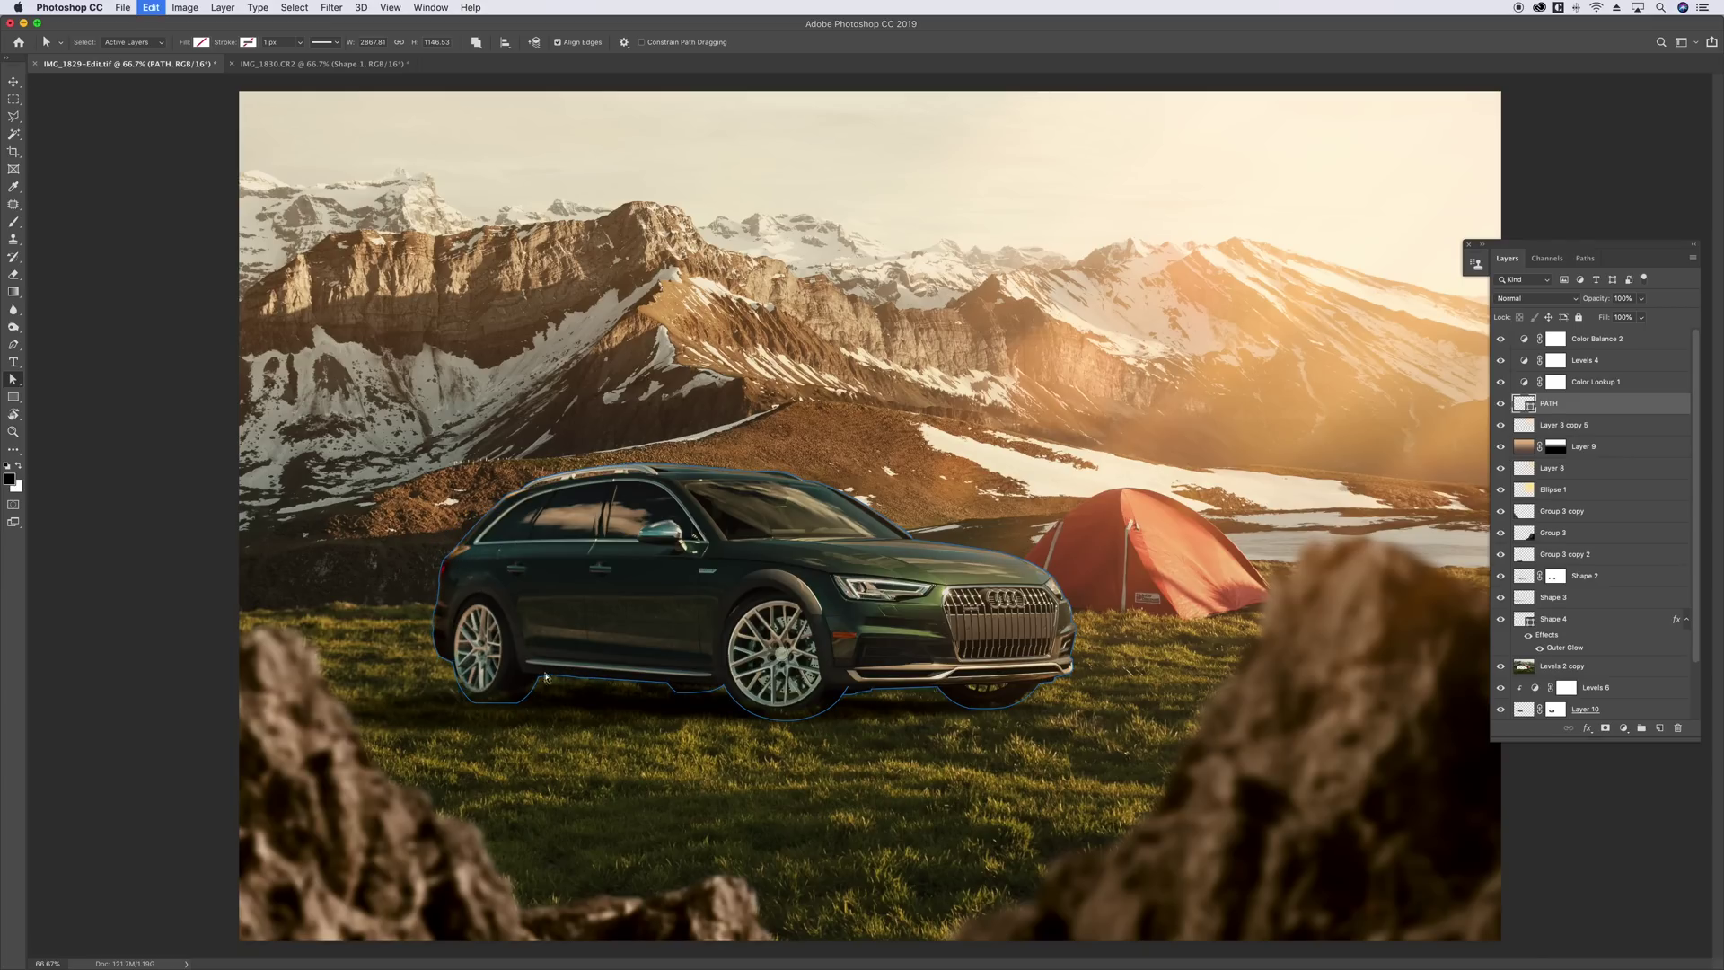
# - Switch to the Move tool and hide the path outline around the car
pyautogui.press('v')
pyautogui.press('super+h')
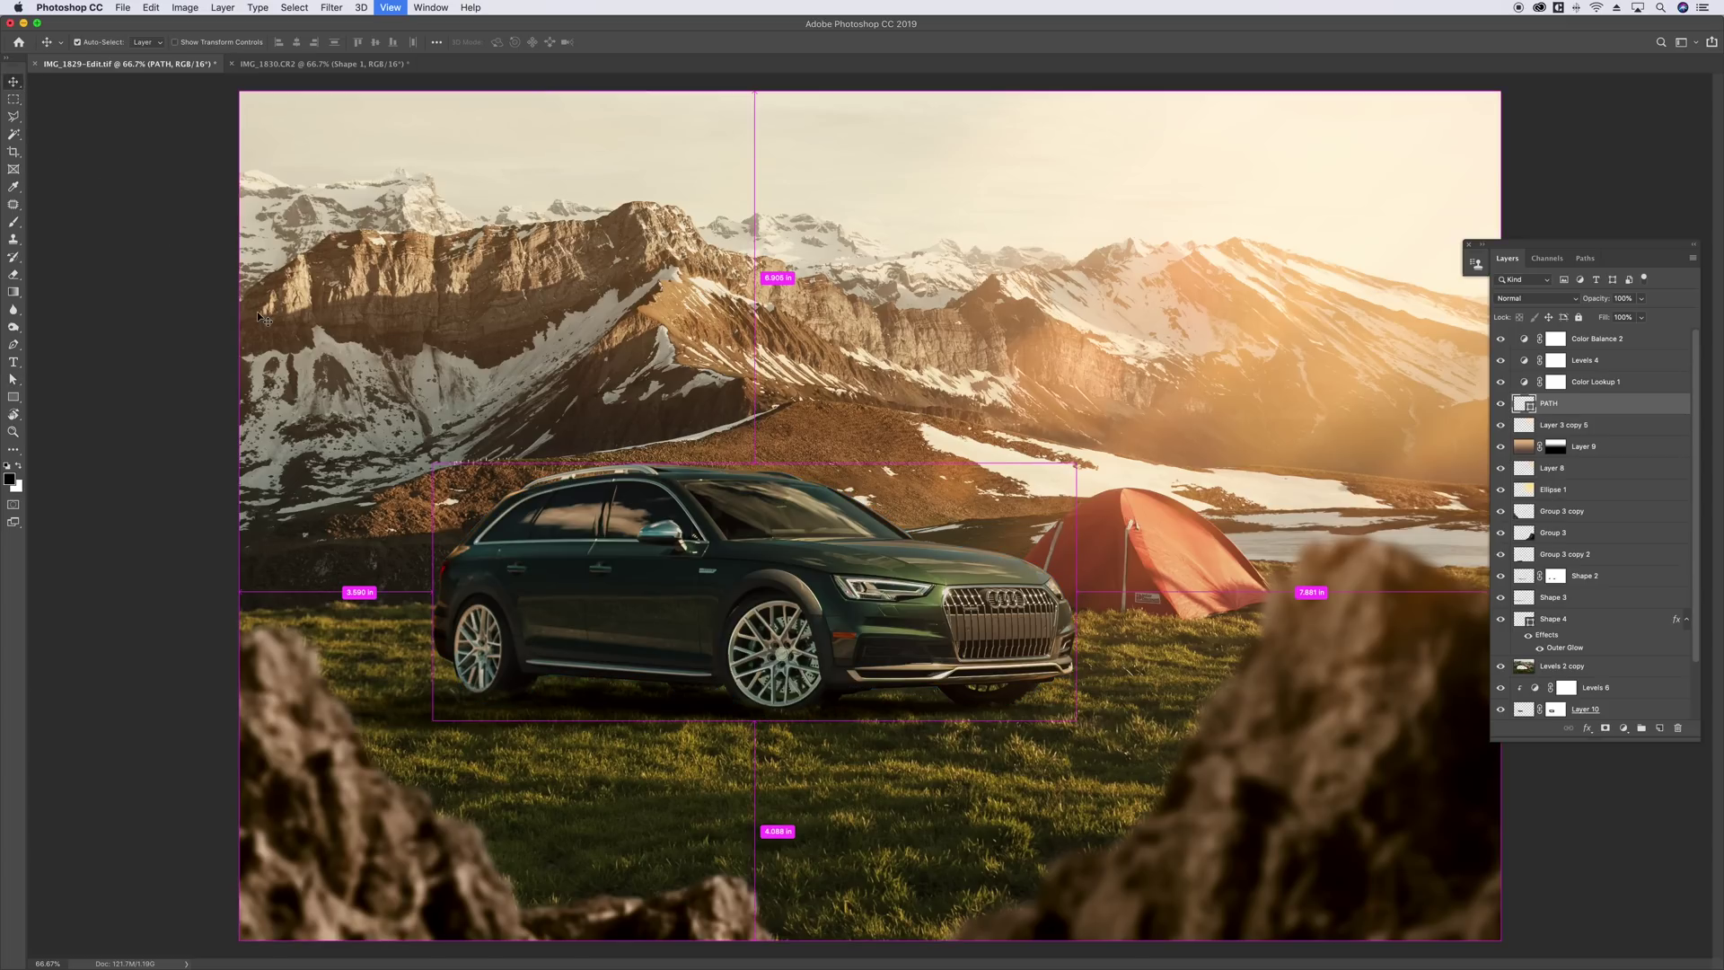
pyautogui.press('super+plus')
pyautogui.press('super+minus')
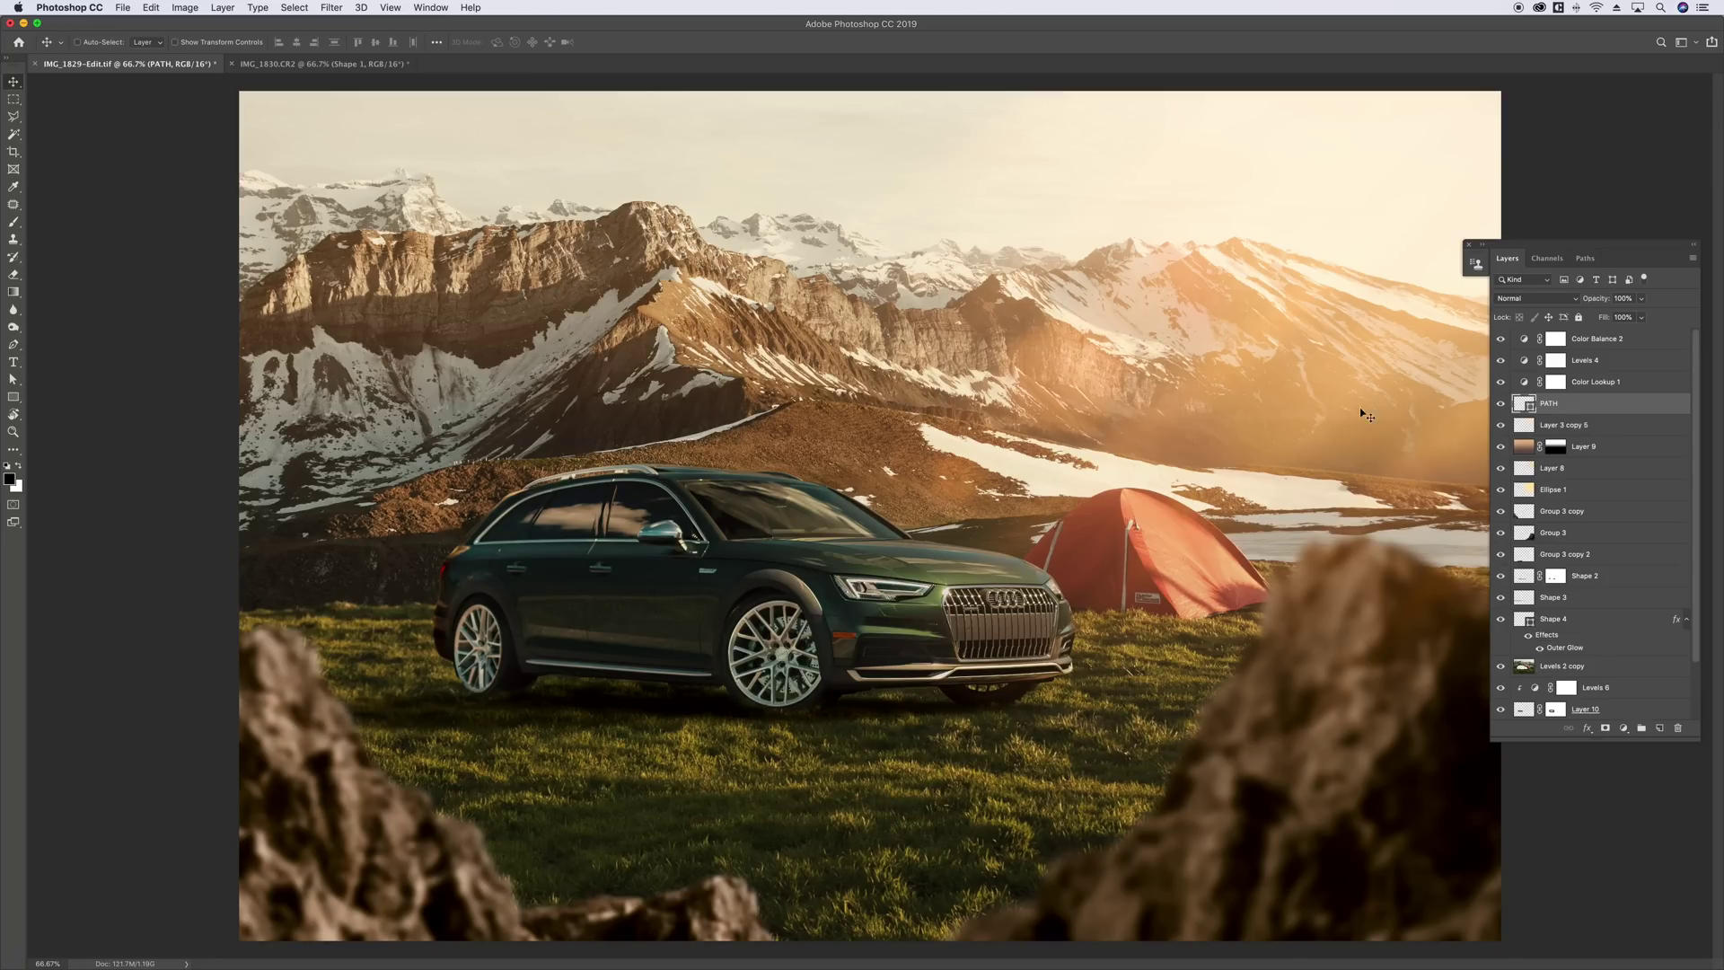
# - Add a Photo Filter adjustment layer above PATH, choose the Red filter and raise its density slightly
pyautogui.click(1623, 728)
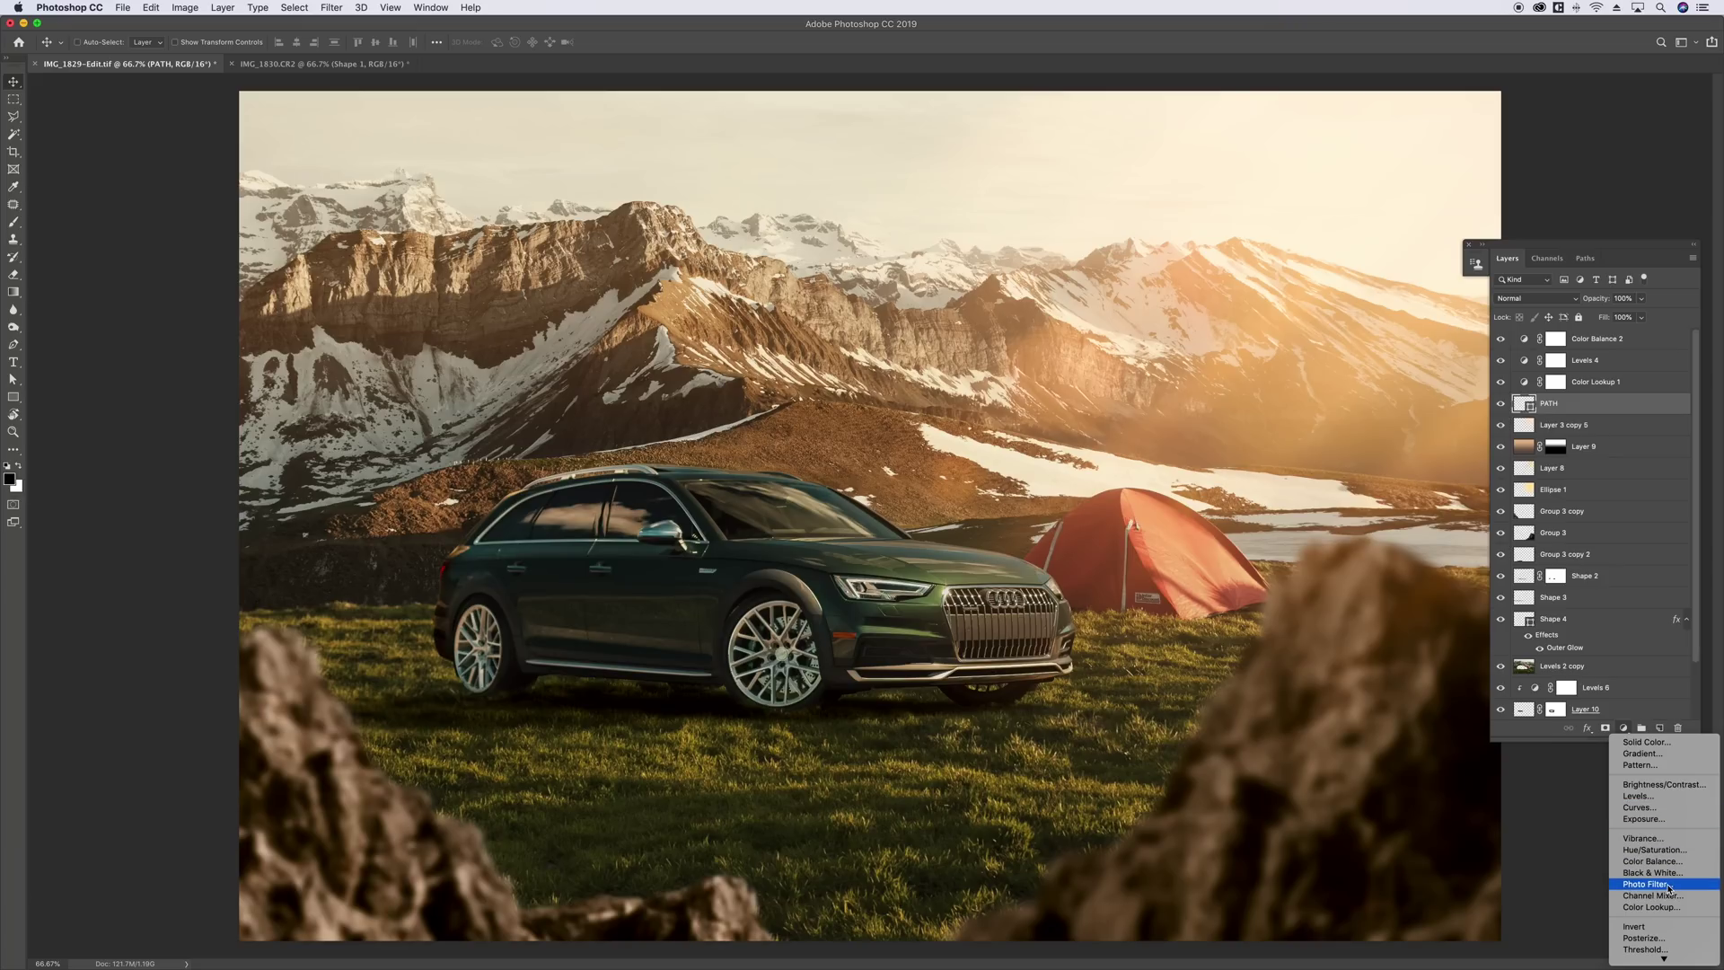
pyautogui.click(1667, 884)
pyautogui.moveTo(1552, 694); pyautogui.dragTo(1555, 693)
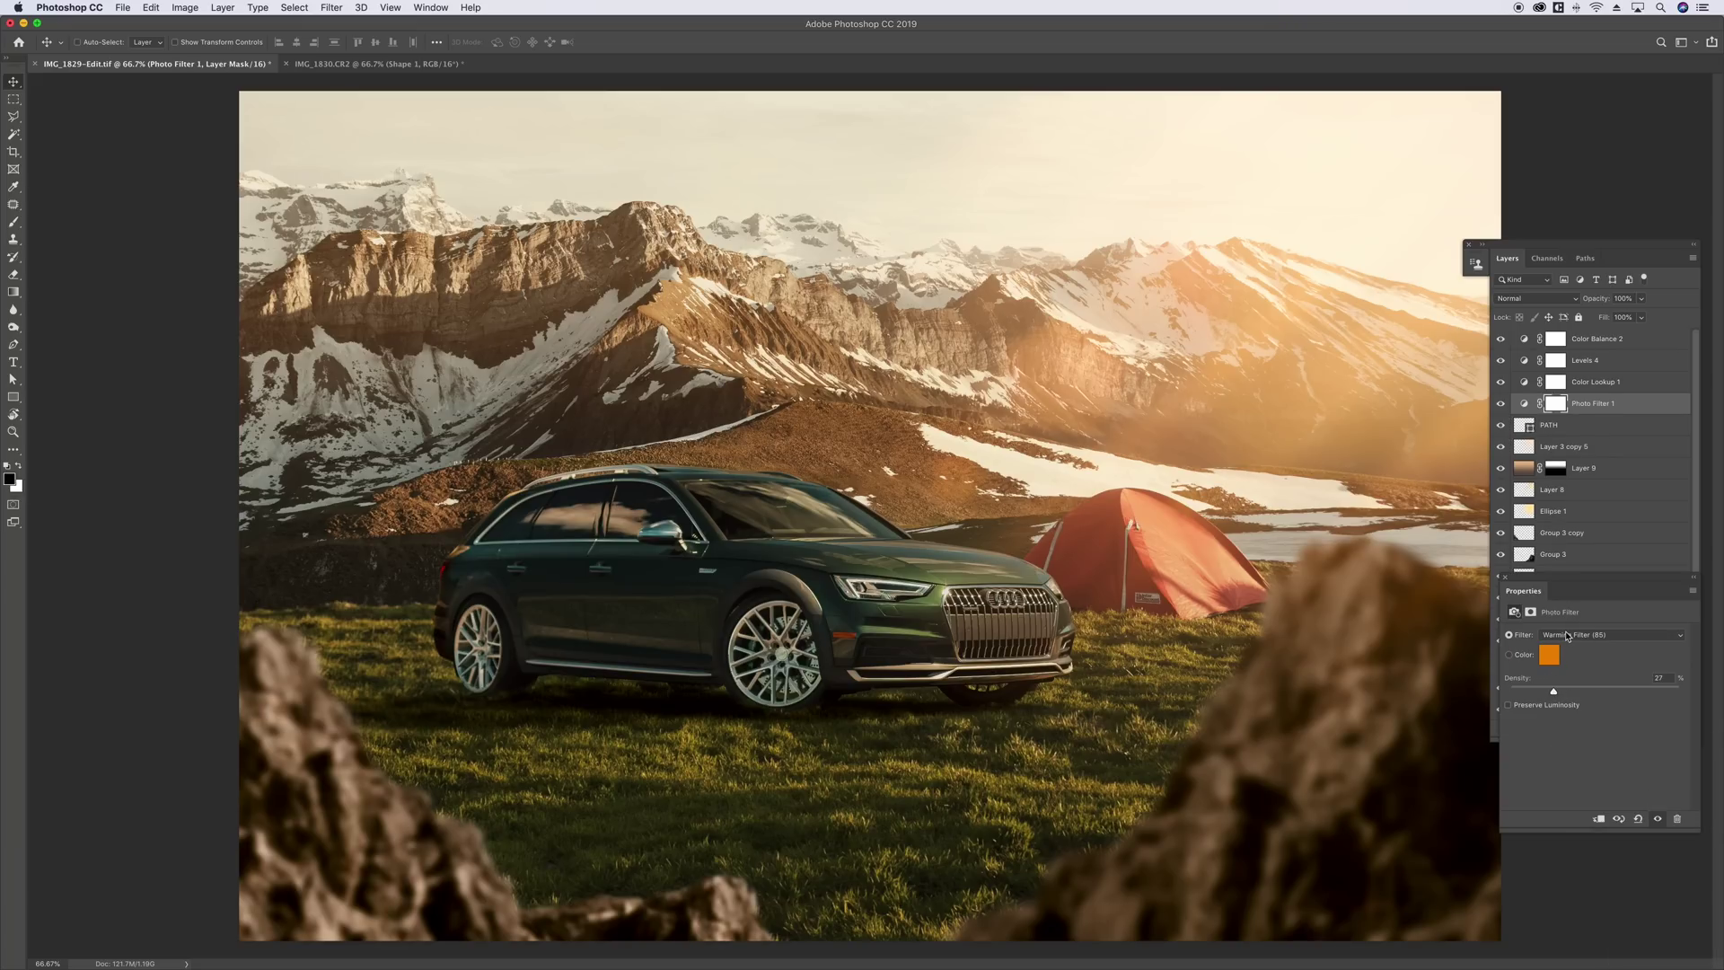
pyautogui.click(1607, 635)
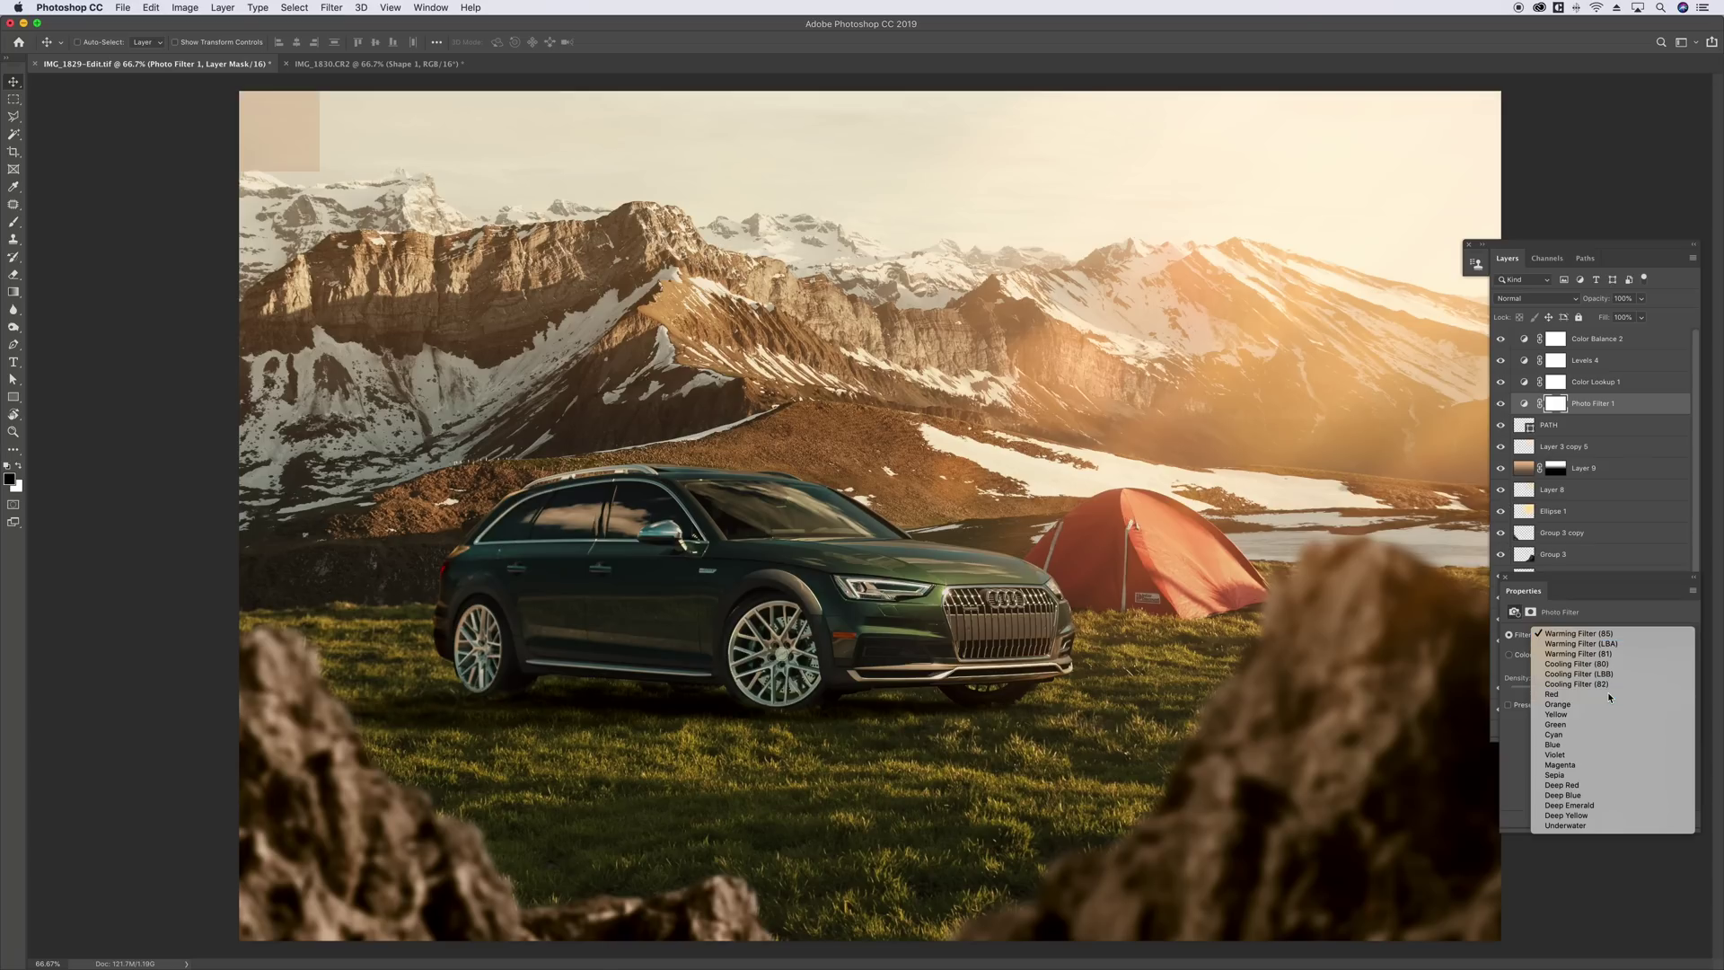
pyautogui.click(1609, 695)
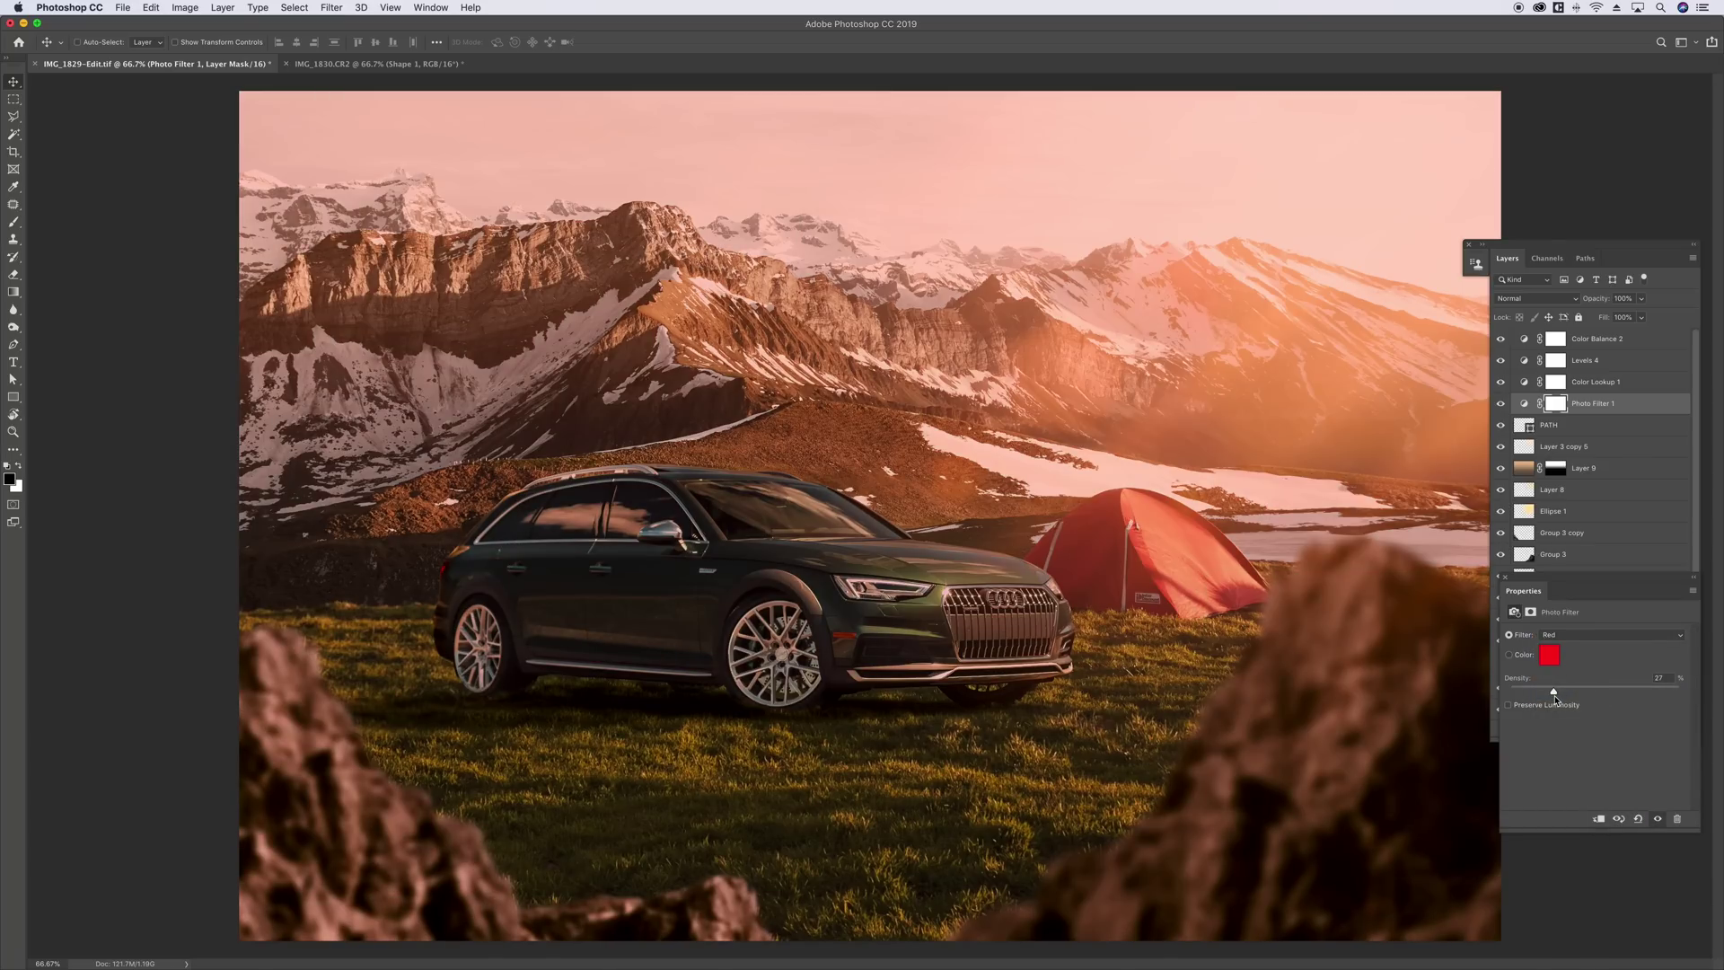
pyautogui.moveTo(1554, 697); pyautogui.dragTo(1560, 697)
# - Load the car outline of the PATH layer as a selection and make the Photo Filter layer active
pyautogui.click(1593, 407)
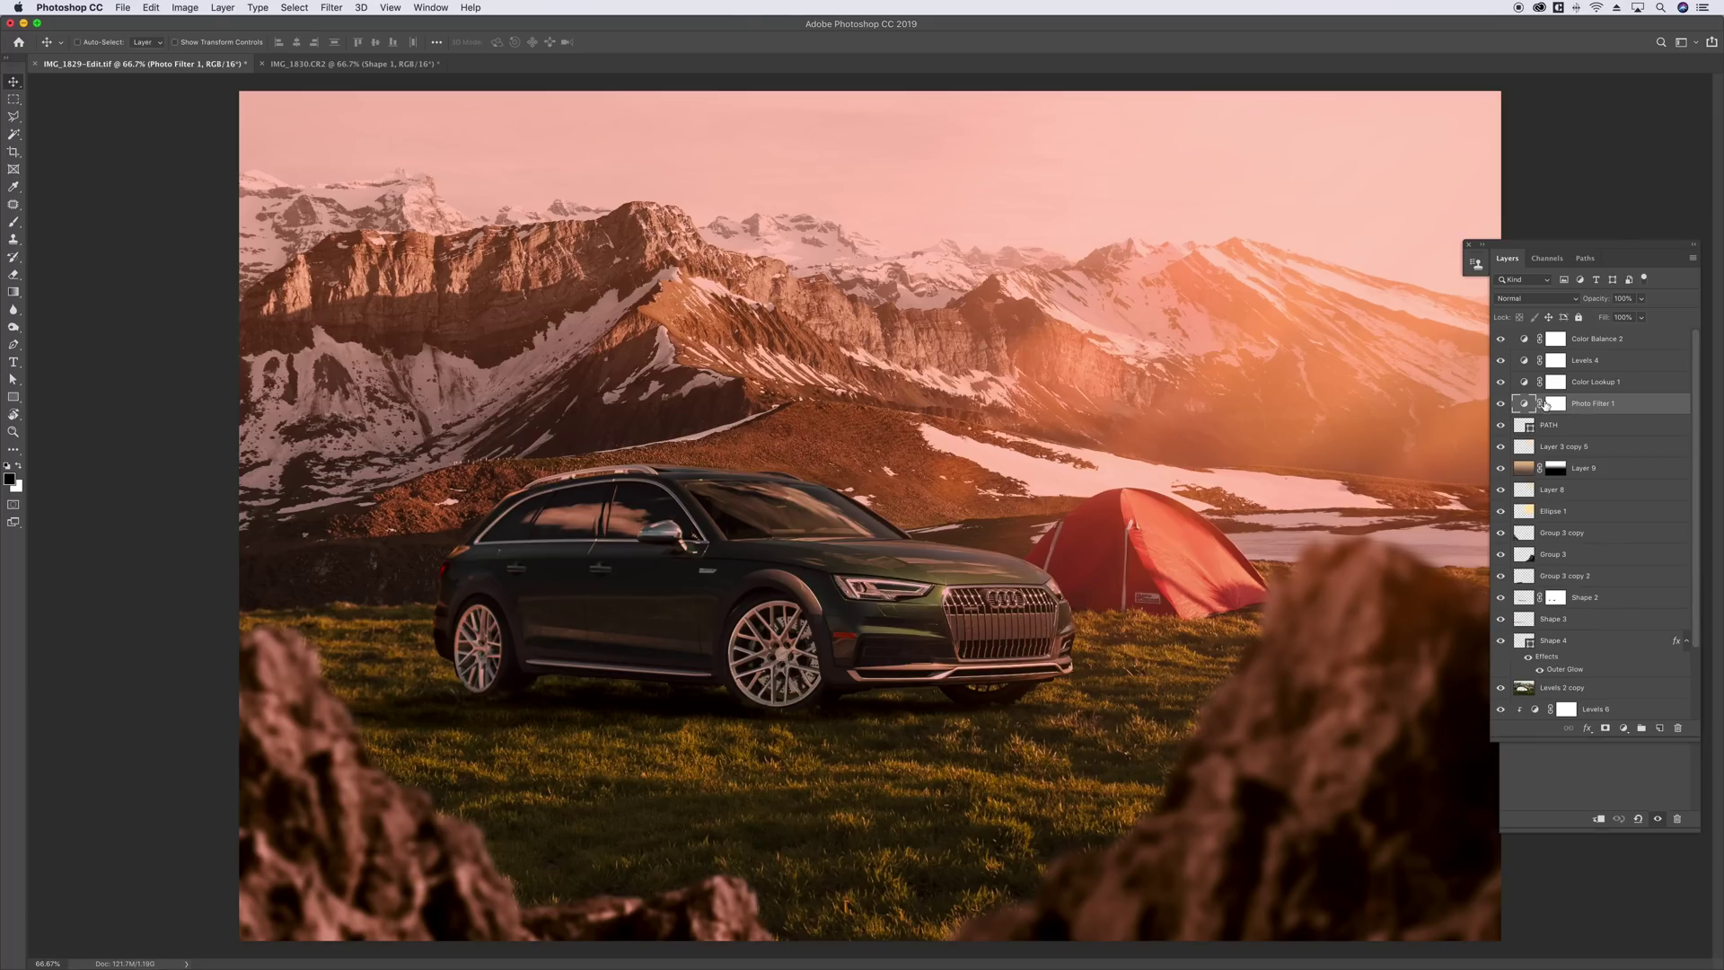
pyautogui.click(1556, 406)
pyautogui.click(1517, 427)
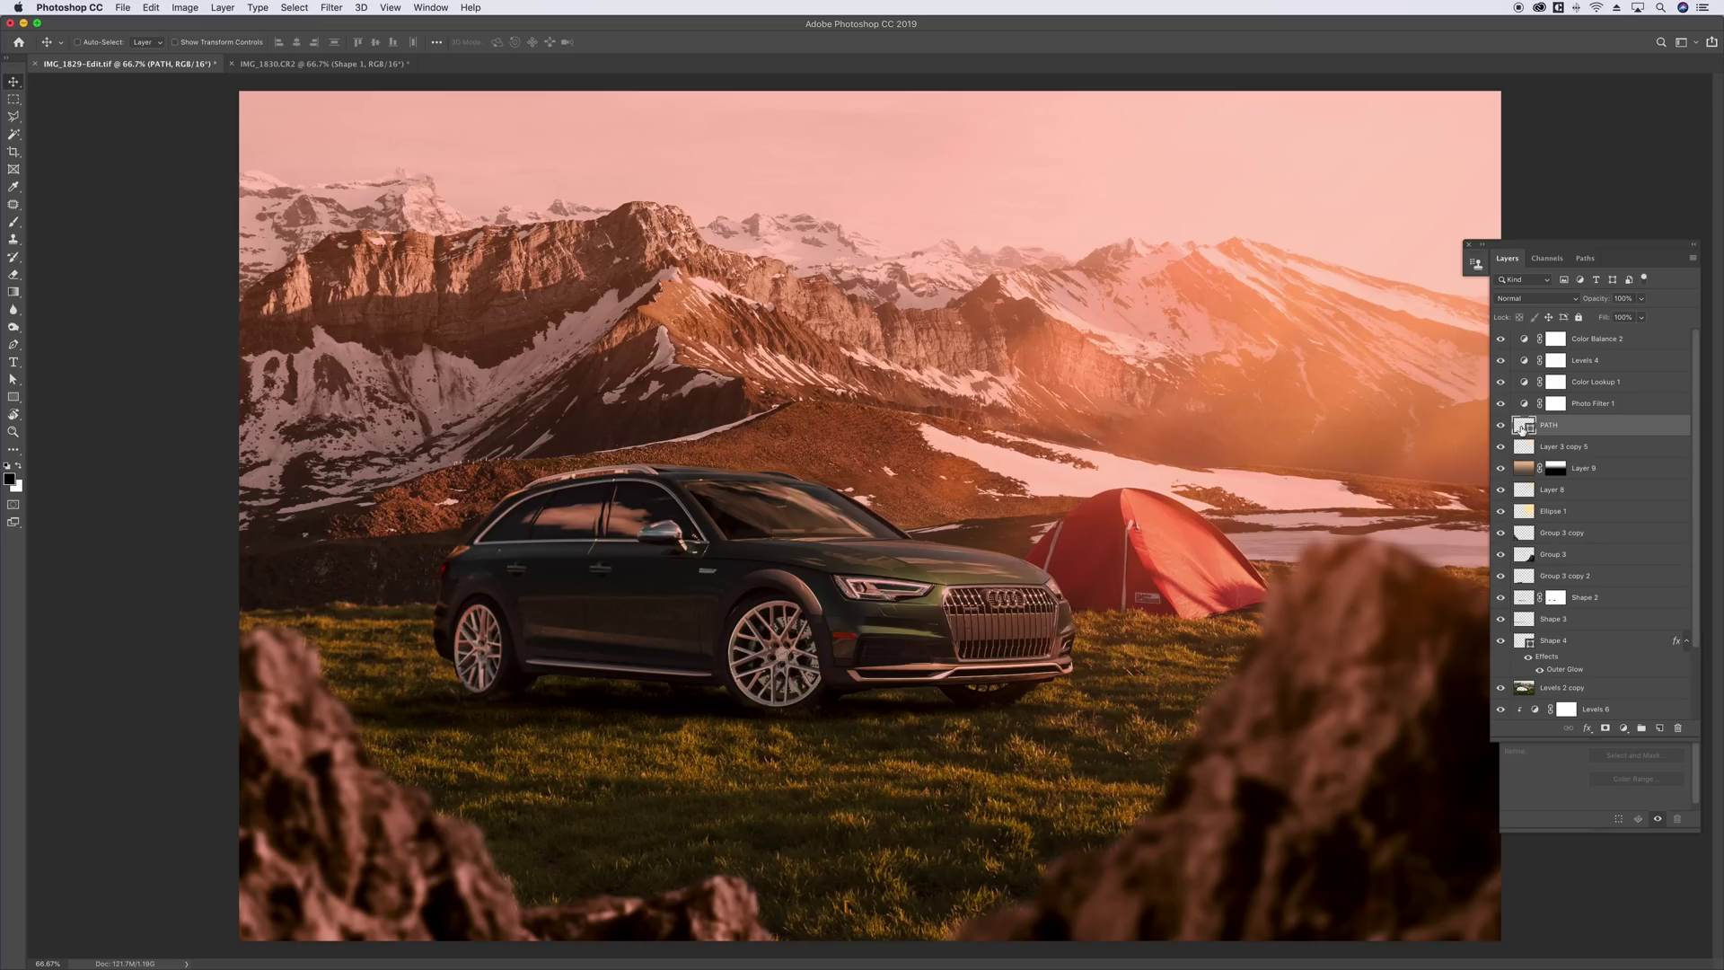
pyautogui.press('super')
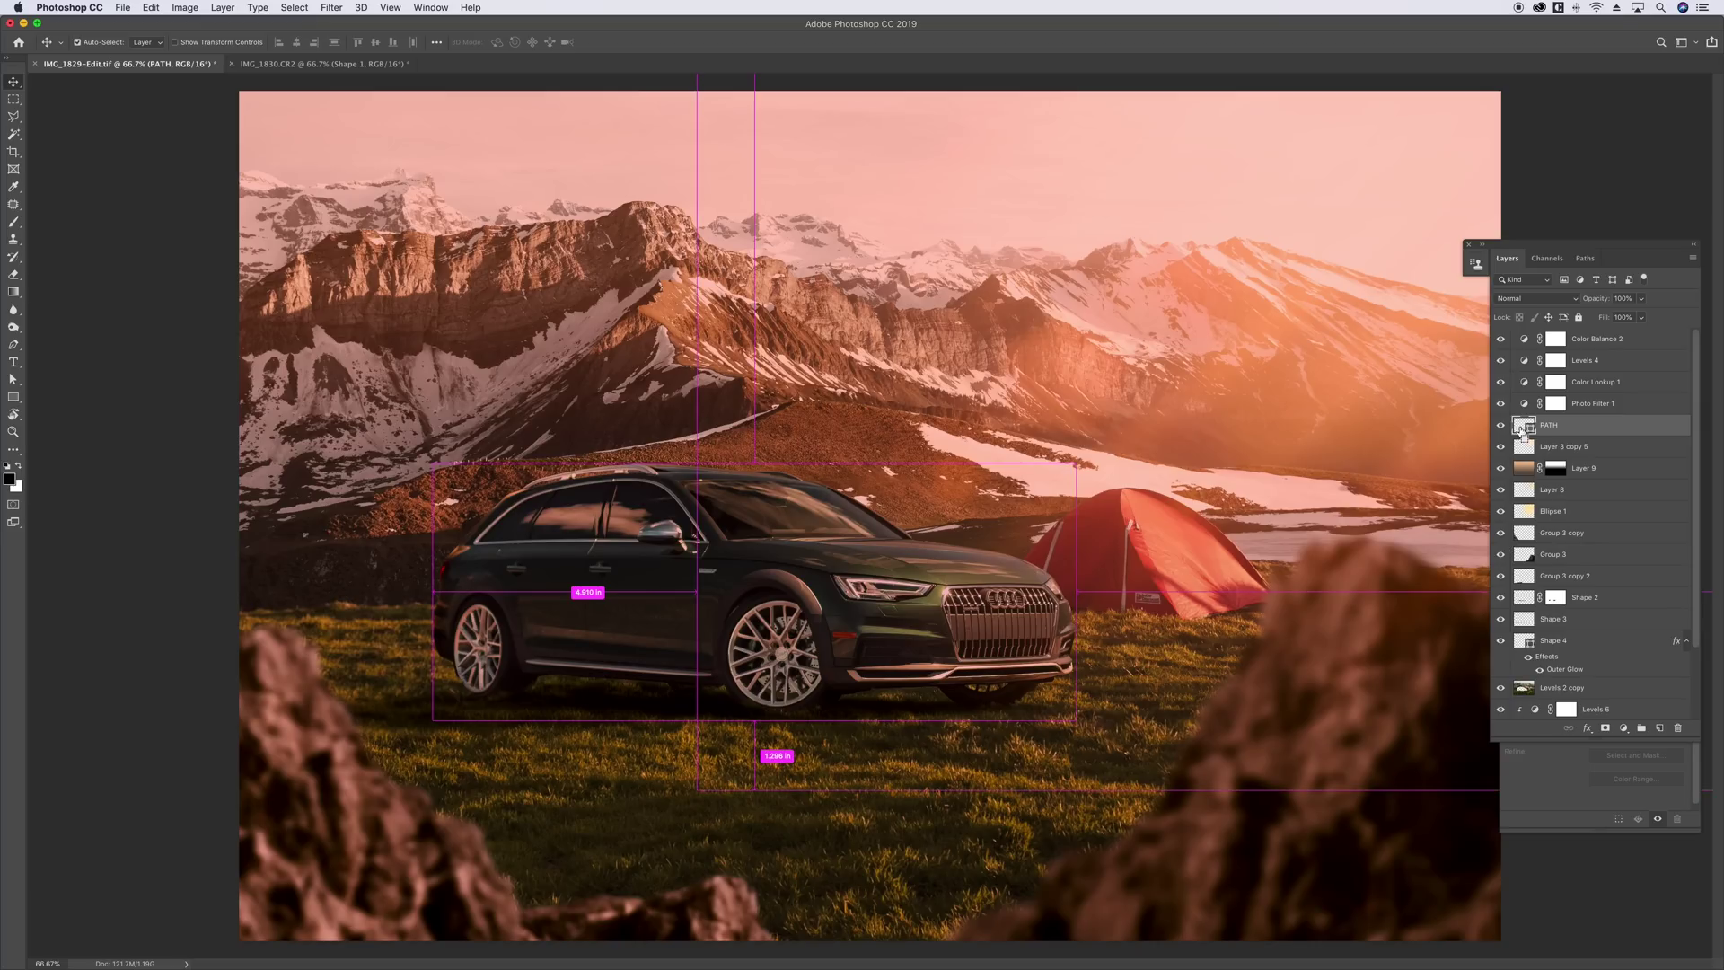
pyautogui.keyDown('super'); pyautogui.click(1519, 428); pyautogui.keyUp('super')
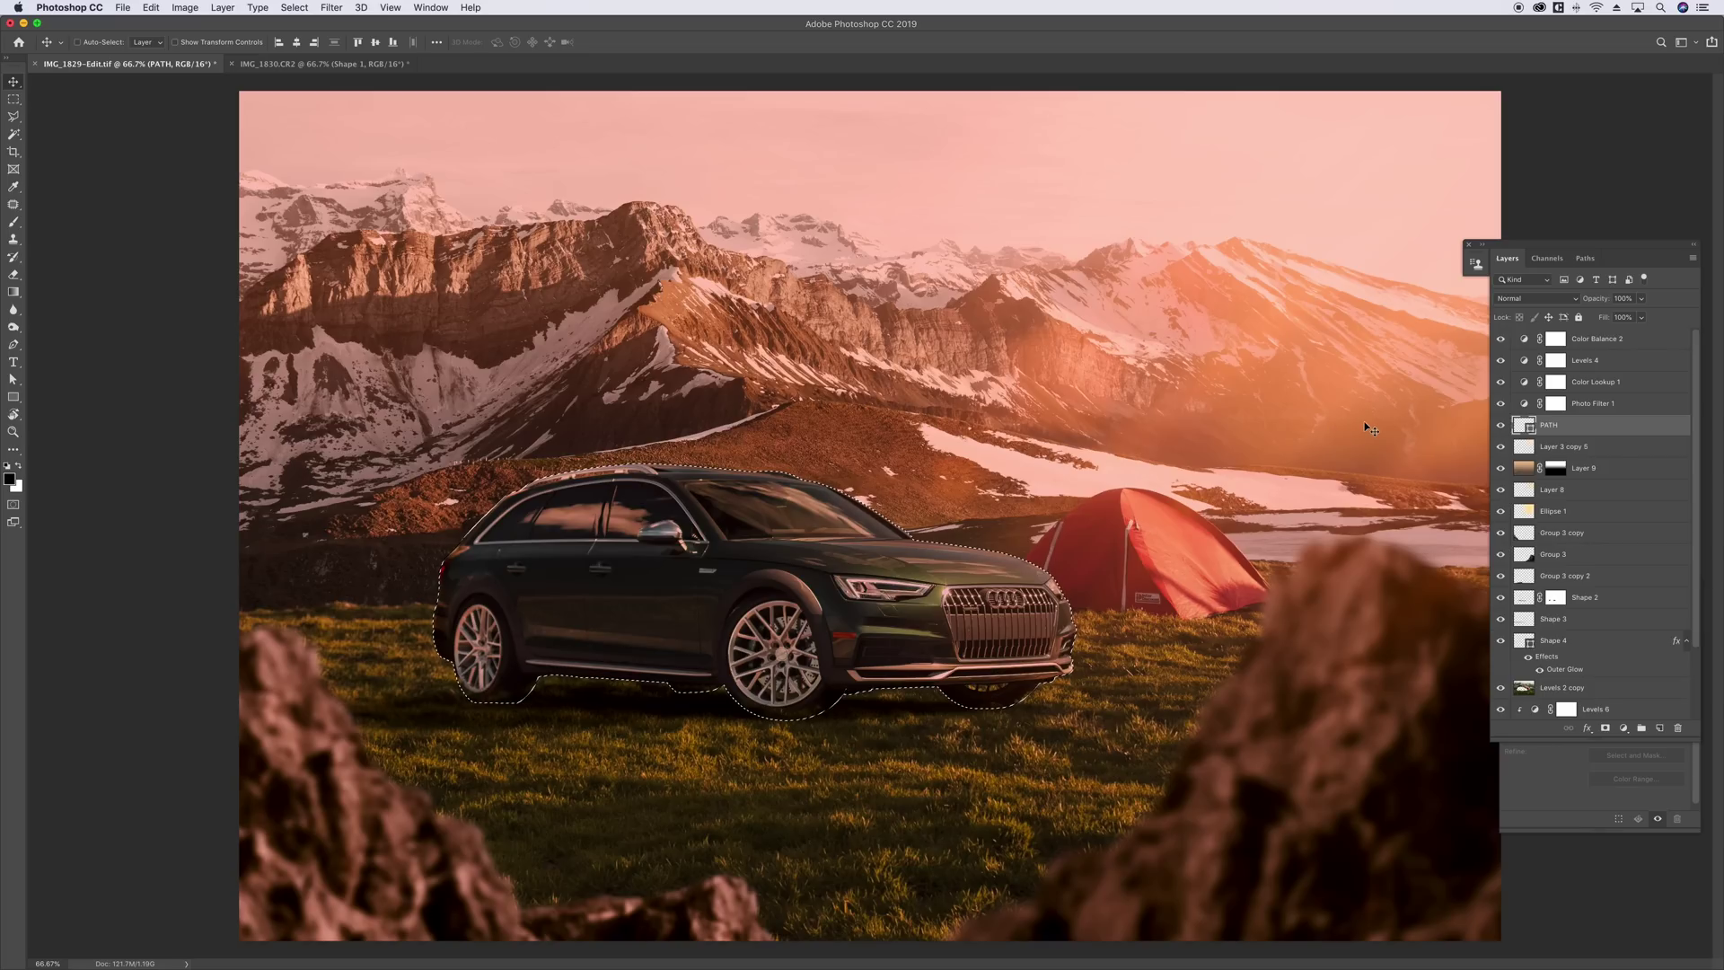
pyautogui.click(1527, 405)
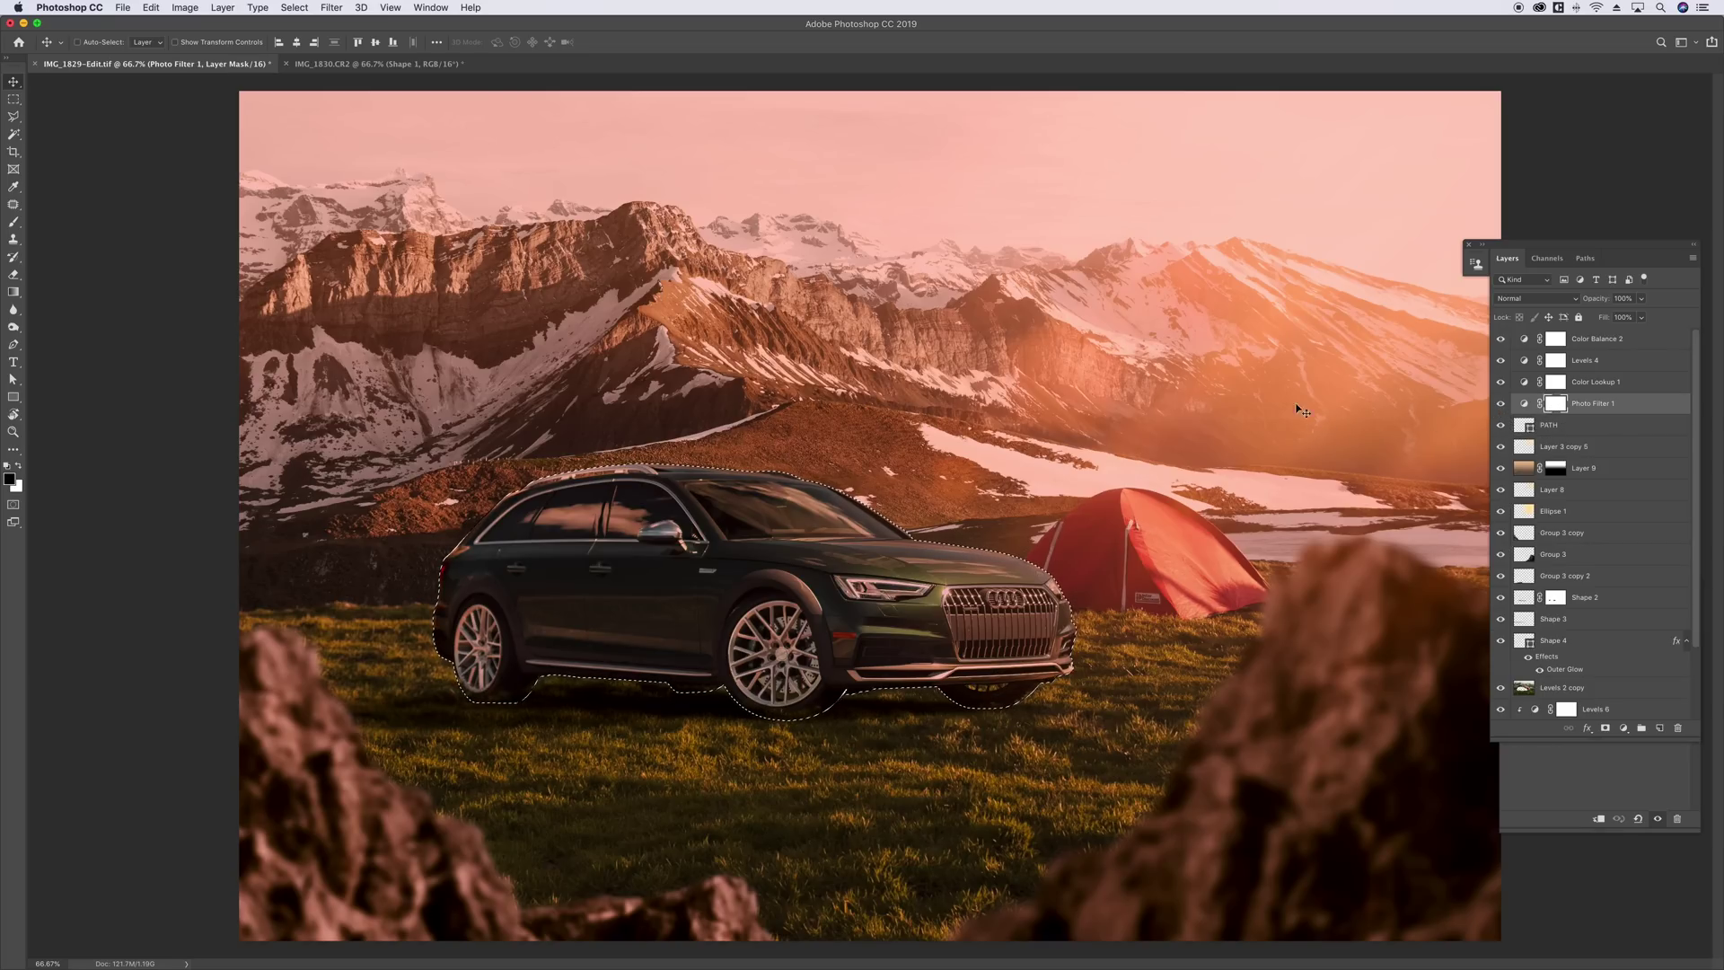
# - Fill the car selection with black on the Photo Filter 1 mask, deselect, and compare with the layer hidden and shown
pyautogui.click(14, 223)
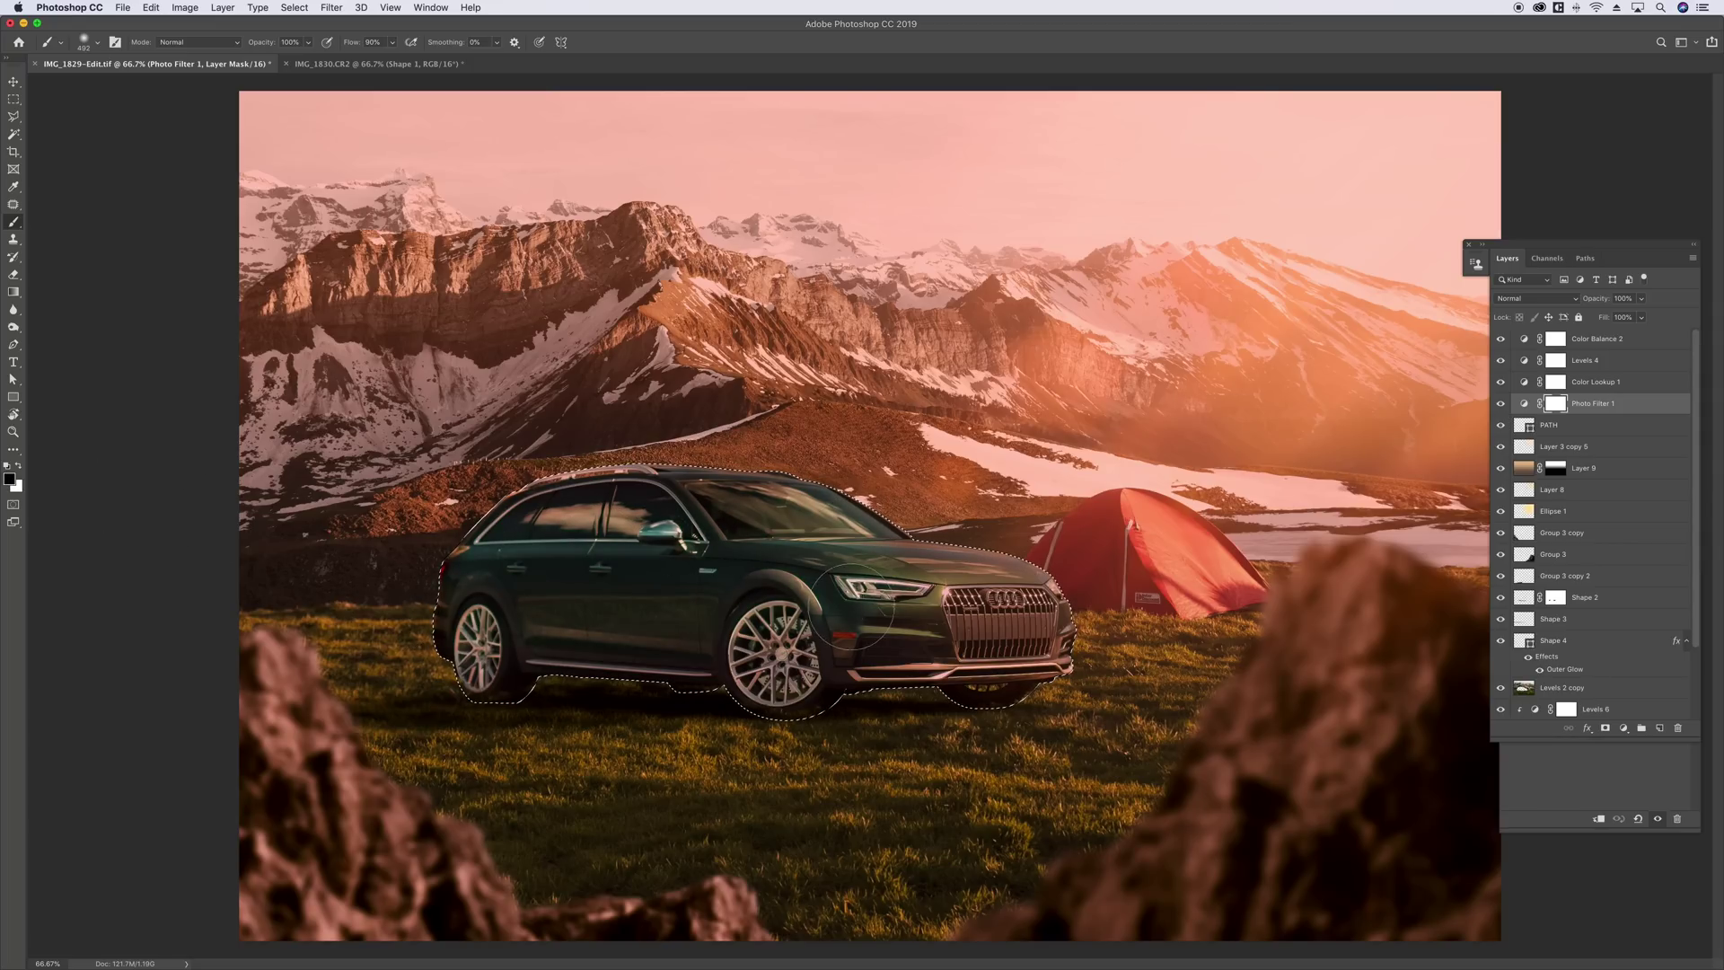
pyautogui.hotkey('alt', 'BackSpace')
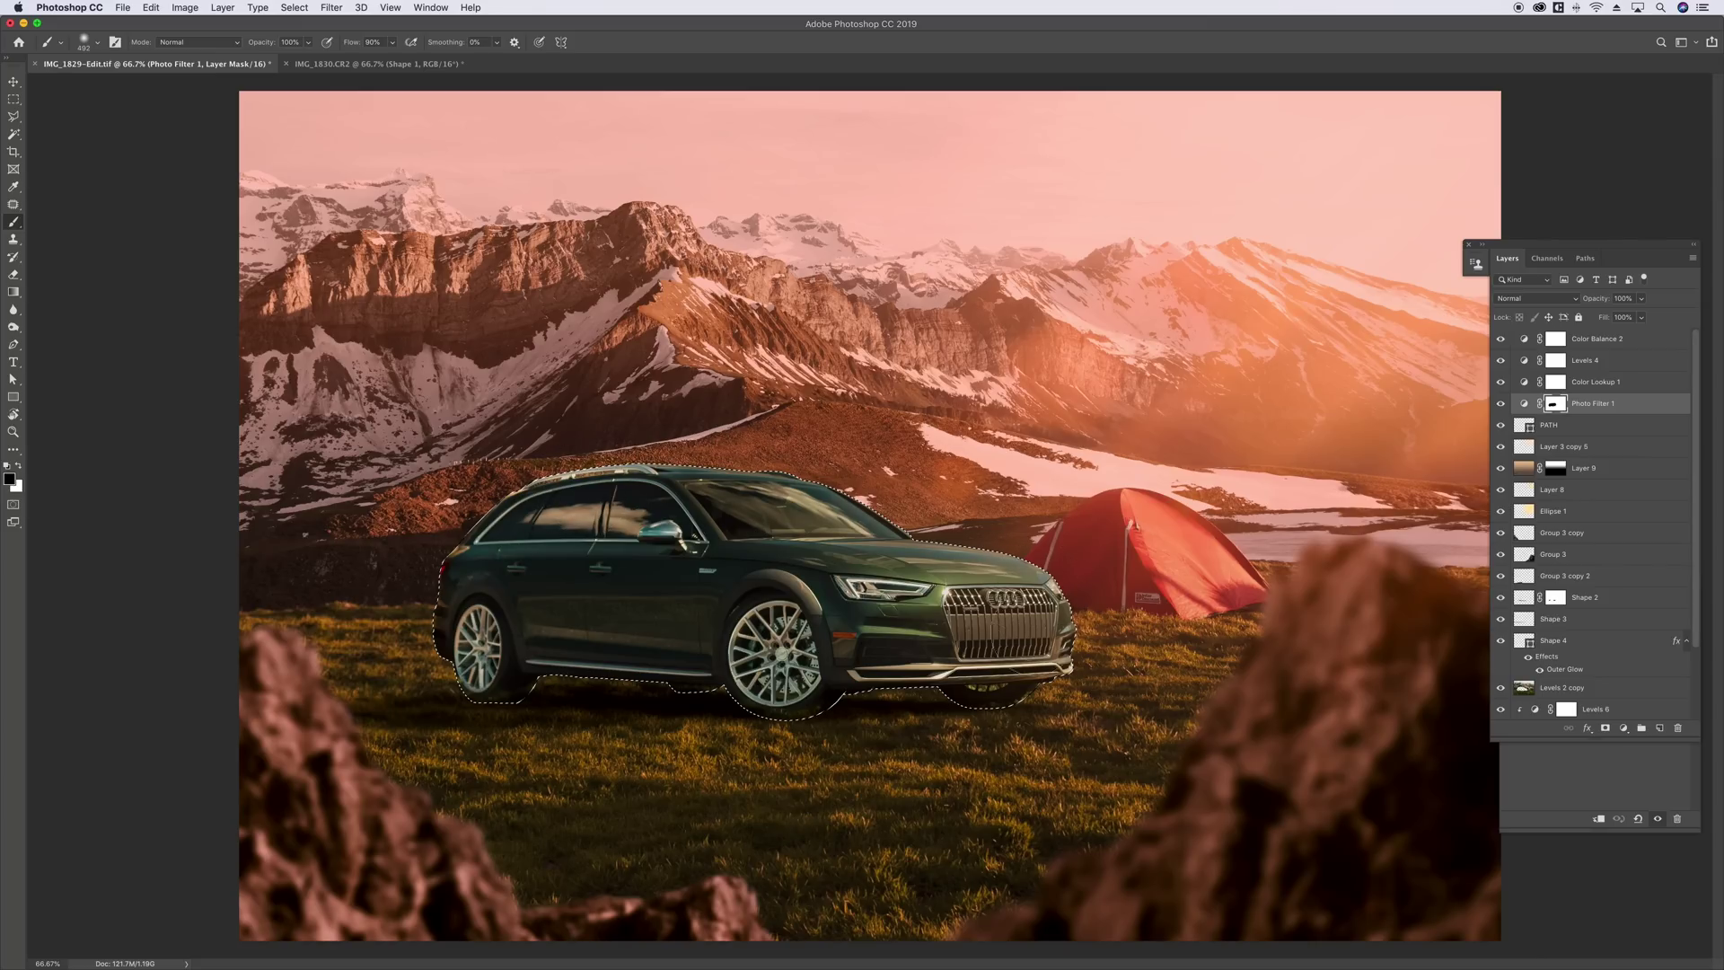
pyautogui.press('super+d')
pyautogui.click(1501, 404)
pyautogui.click(1503, 405)
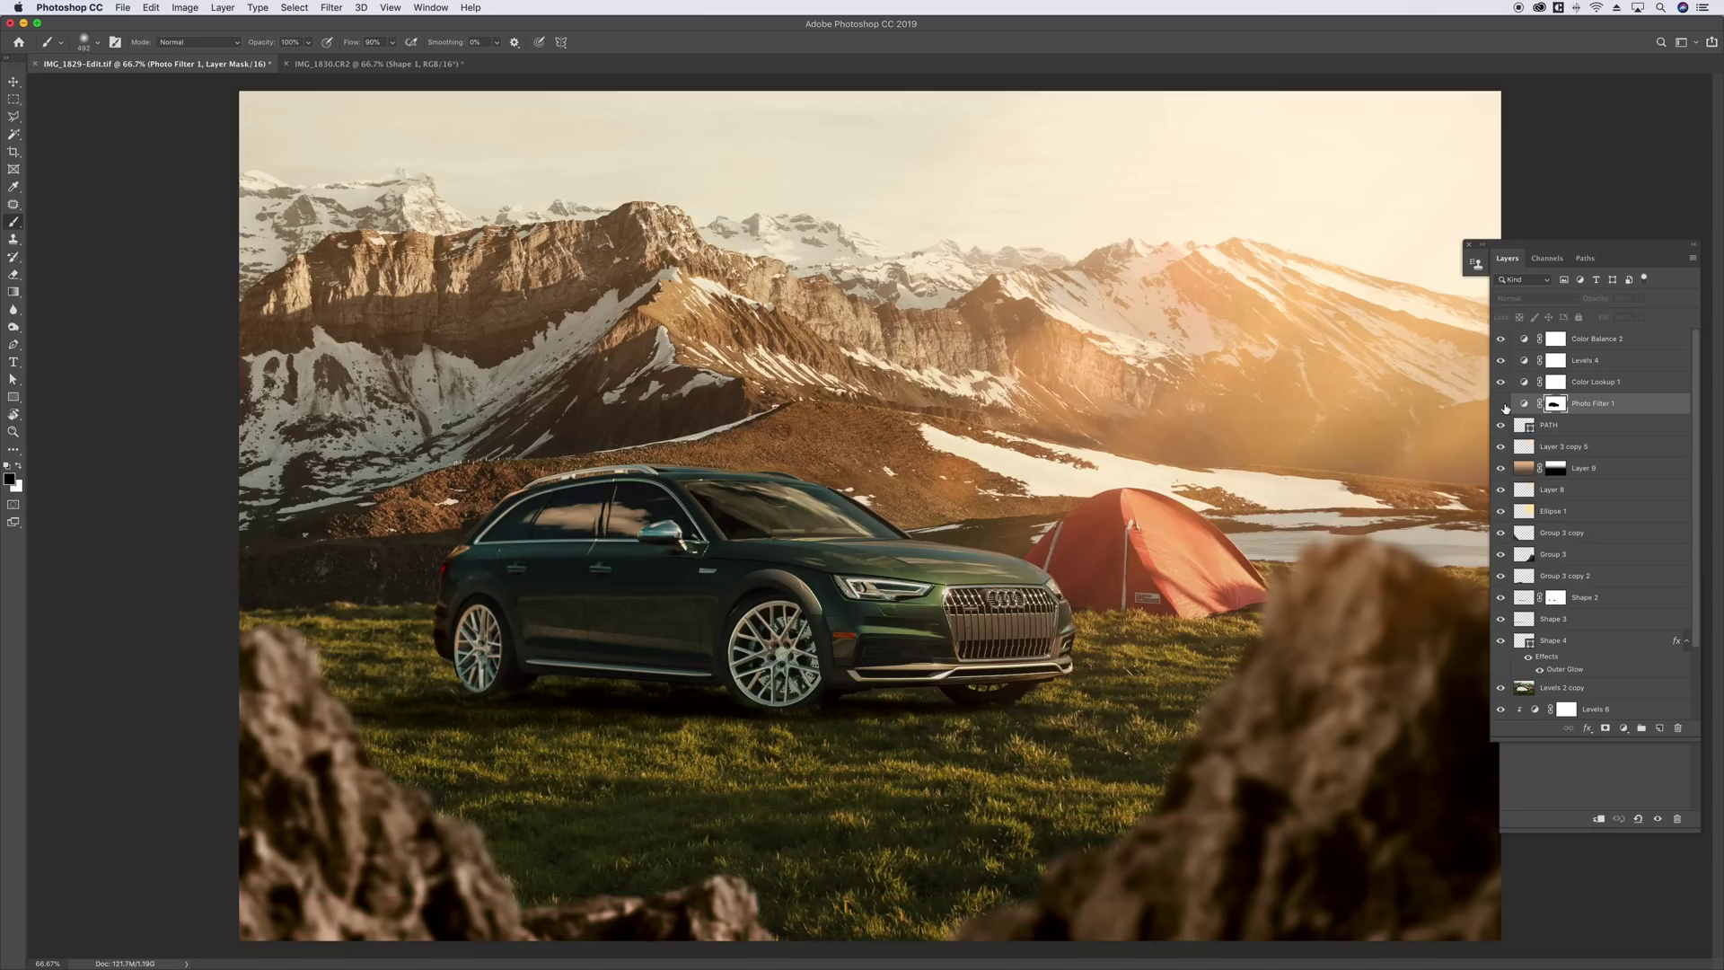
pyautogui.click(1503, 405)
# - Invert the Photo Filter 1 layer mask to restrict the red tint to the car, and hide the layer
pyautogui.click(1554, 405)
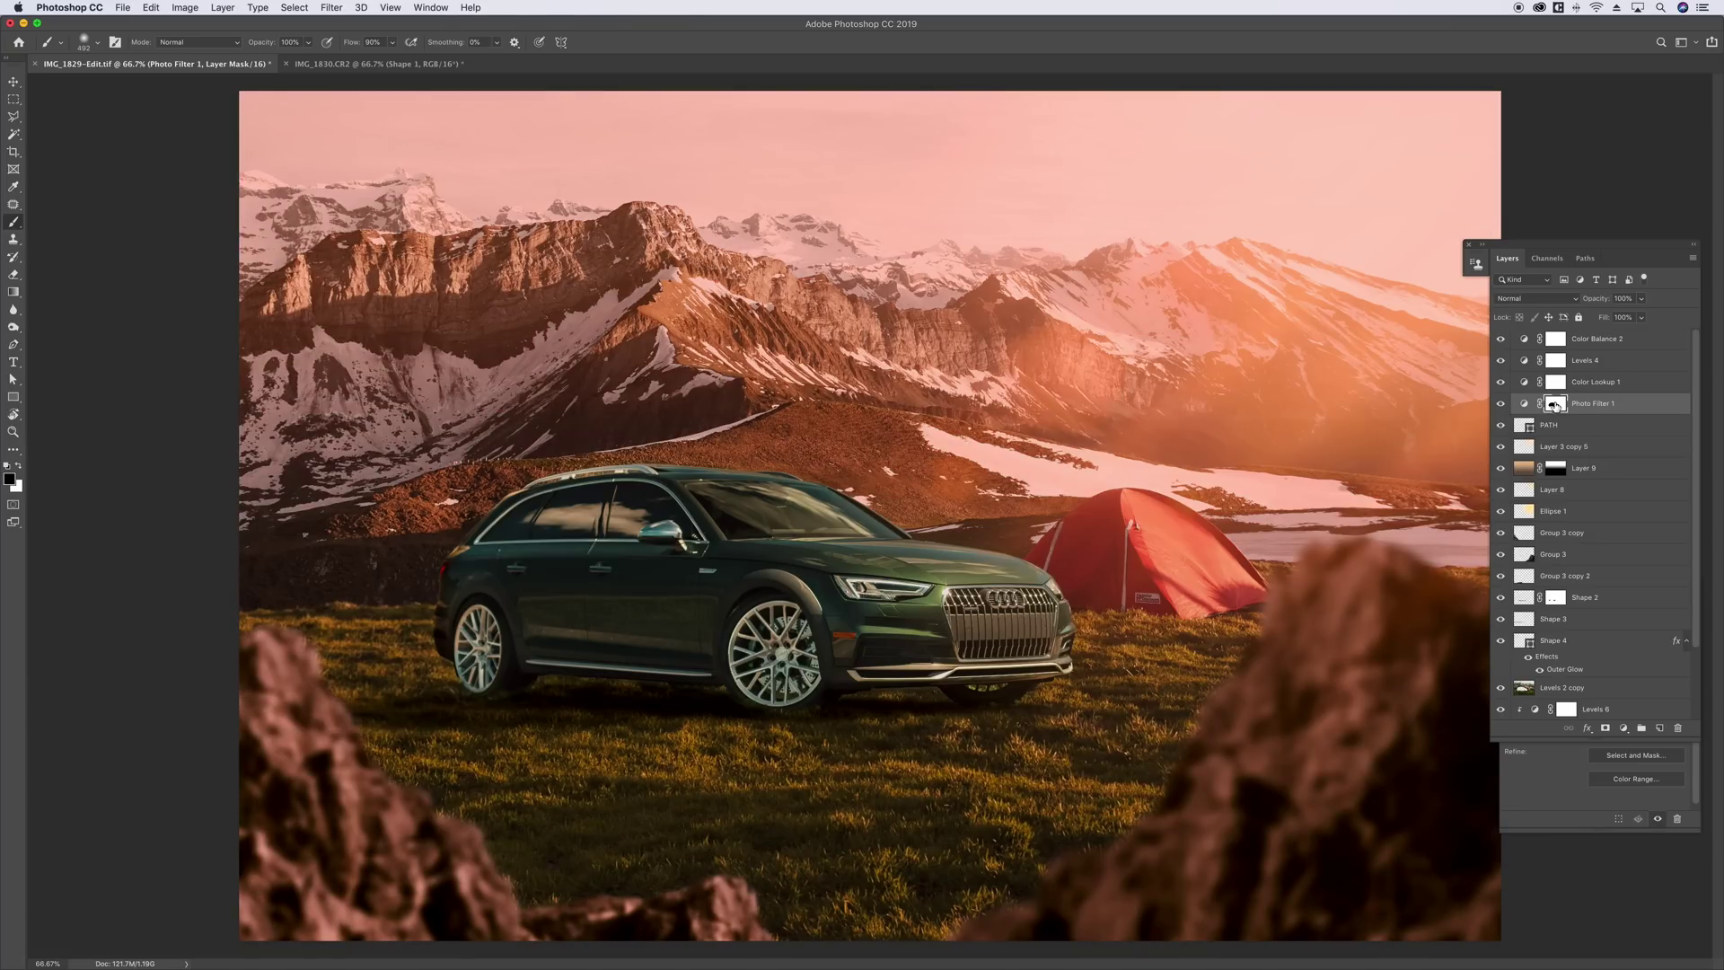
pyautogui.click(1636, 798)
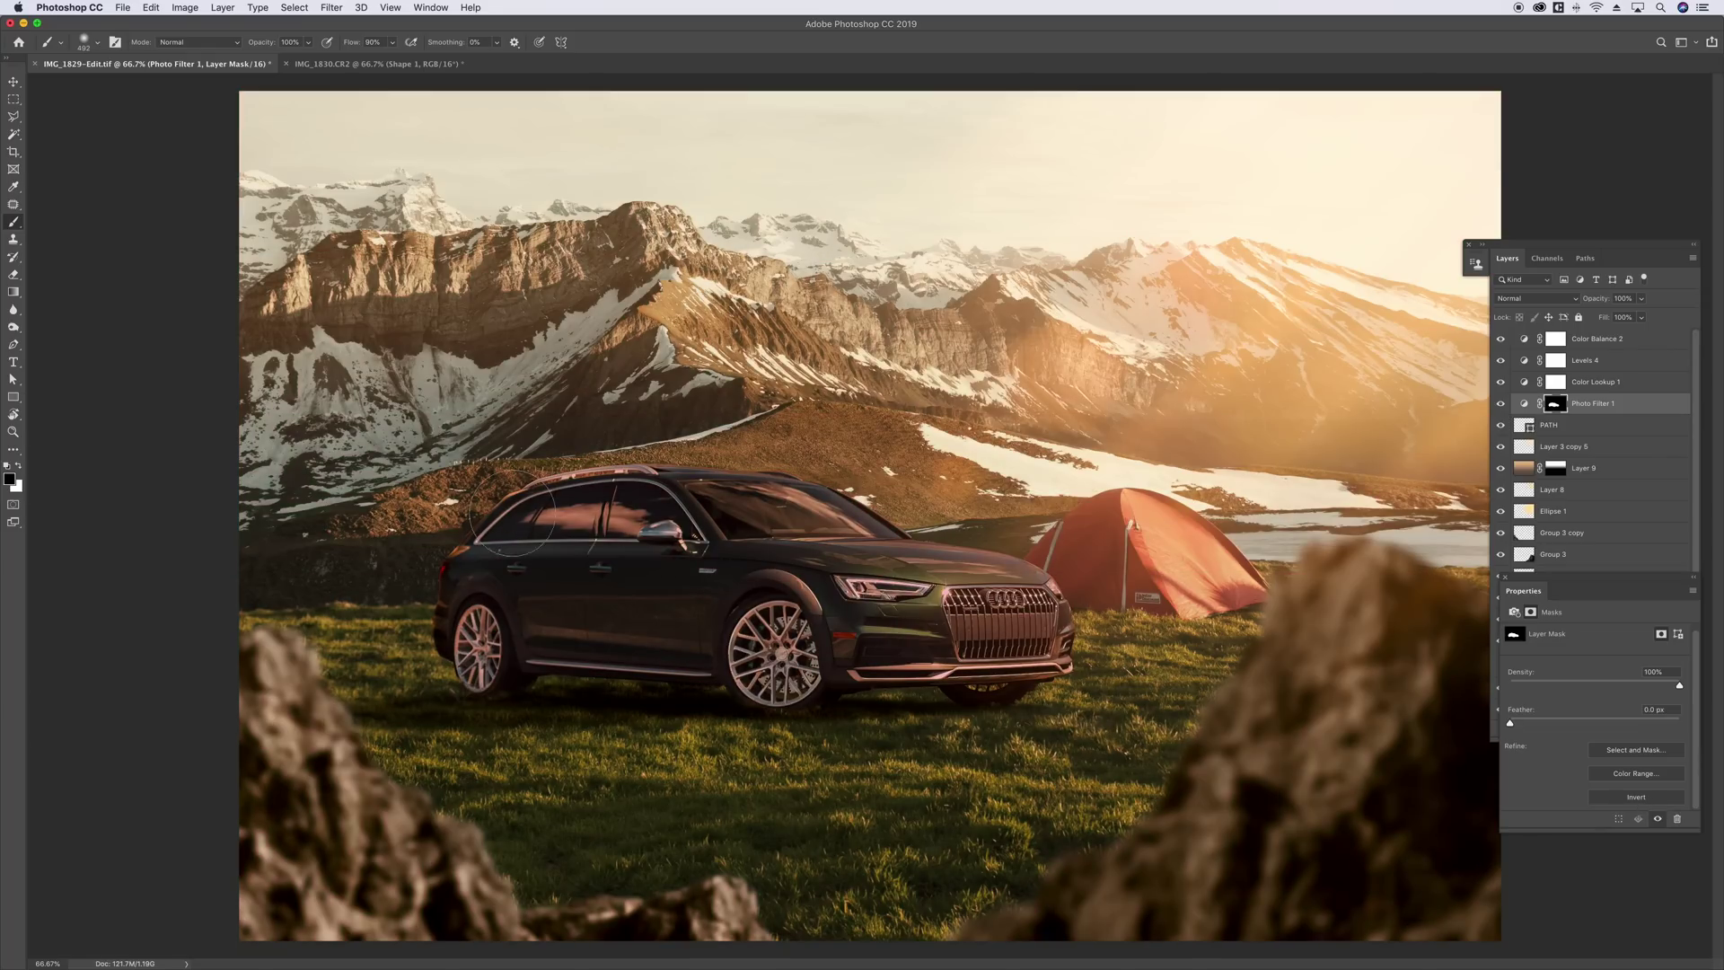
pyautogui.click(1500, 403)
# - Make the PATH layer active and display its car outline with the Path Selection tool
pyautogui.click(1549, 425)
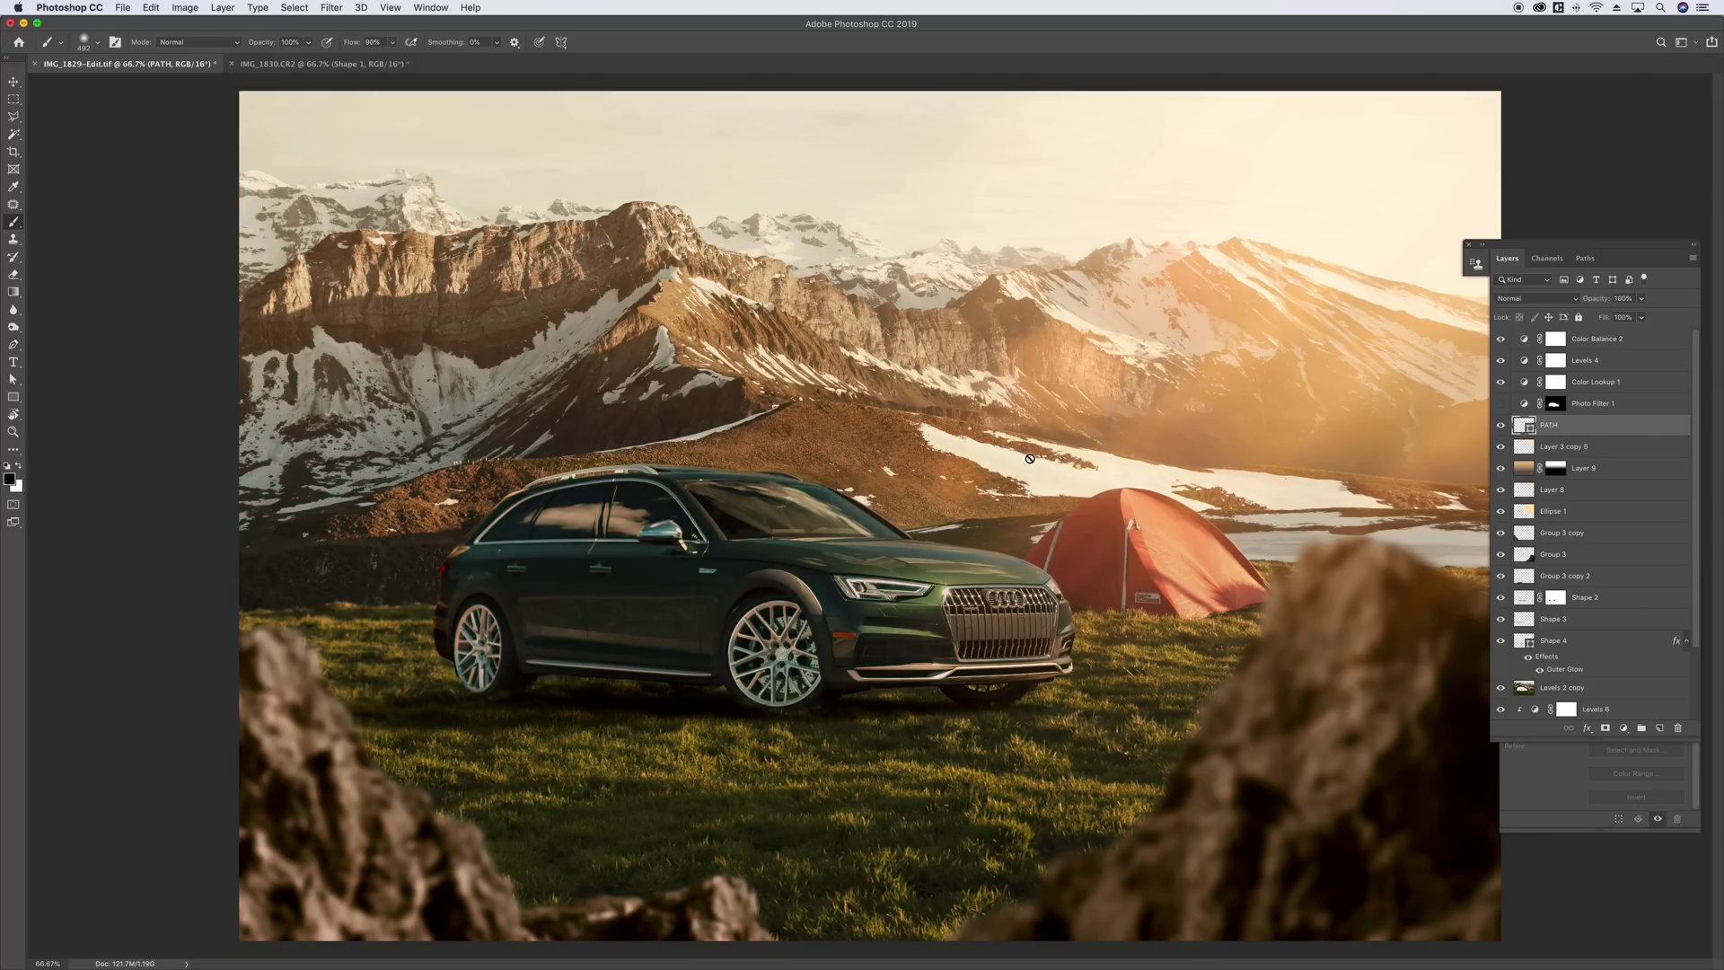
pyautogui.click(14, 379)
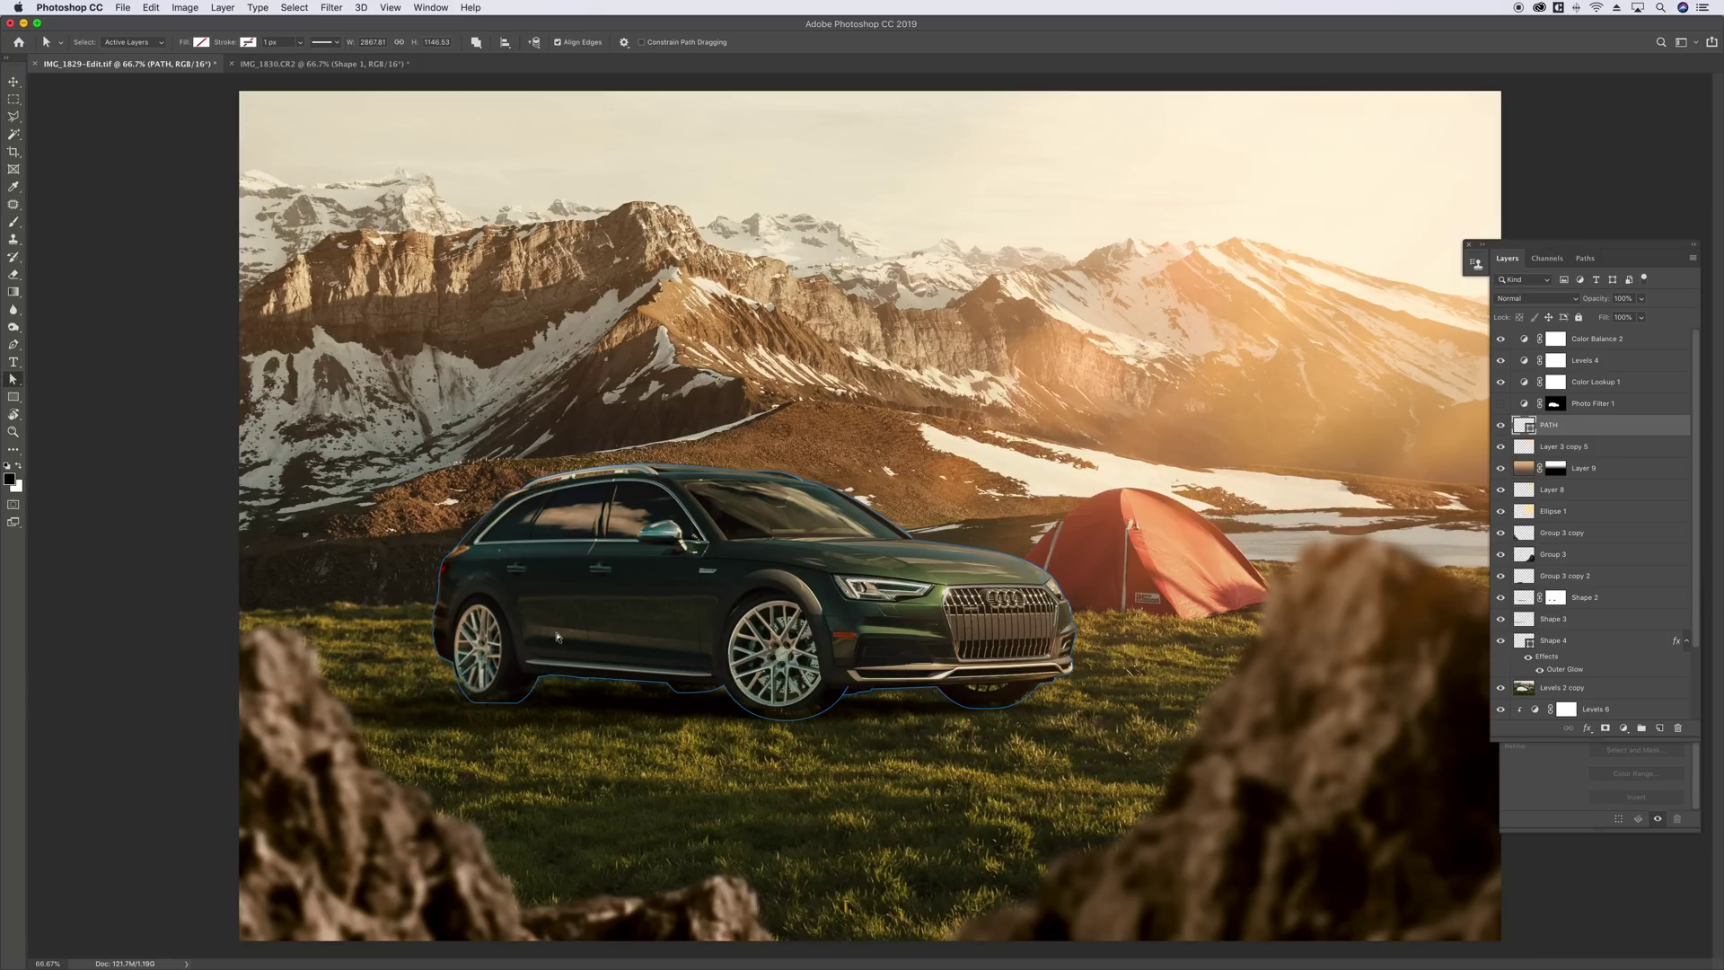
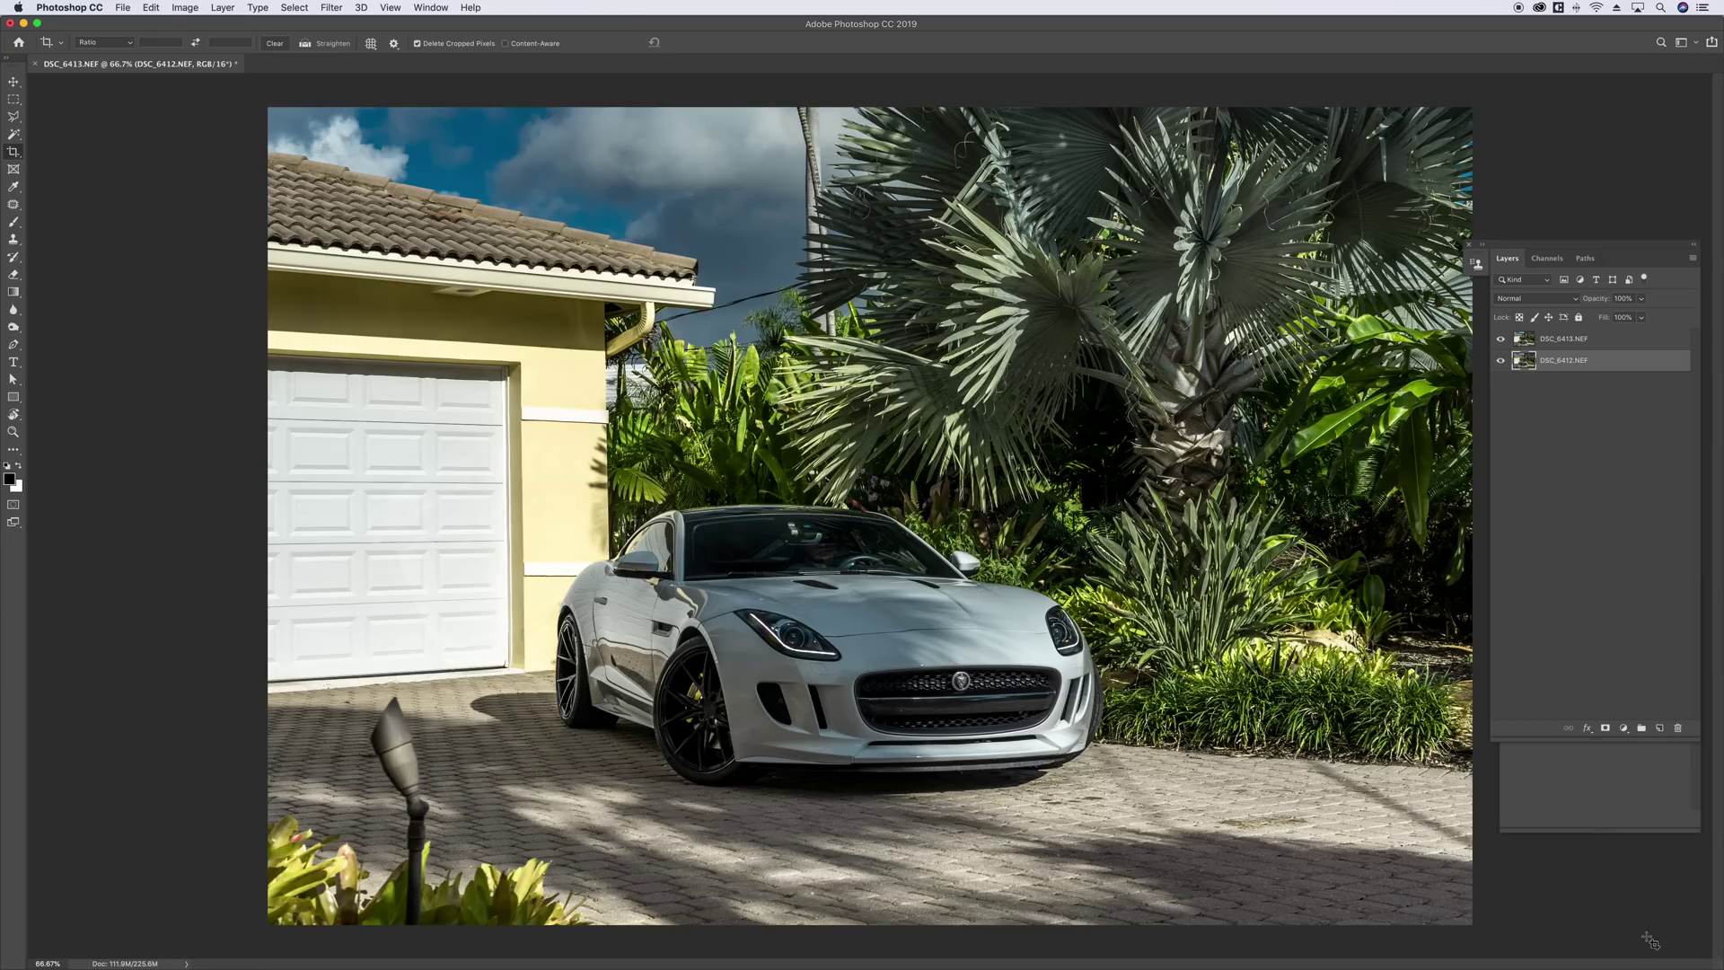
# - Switch to the Brush tool, move the DSC_6412.NEF layer above DSC_6413.NEF, and compare the exposures by hiding and showing it
pyautogui.press('b')
pyautogui.press('super+bracketright')
pyautogui.press('super+comma')
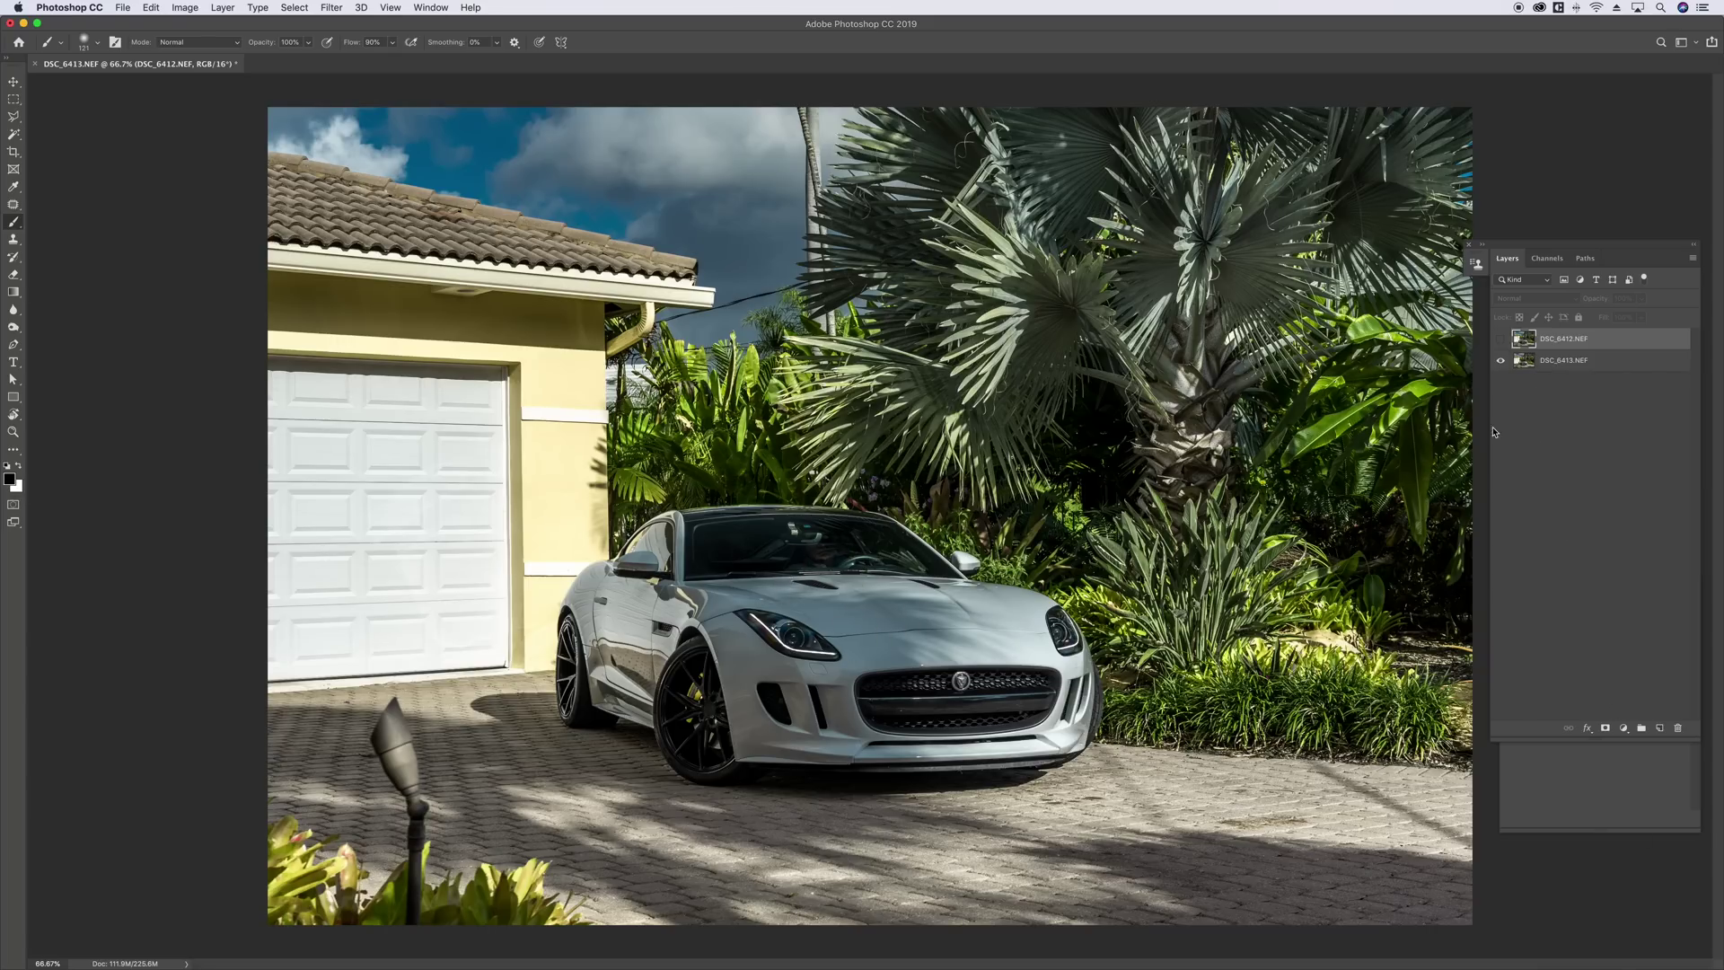
pyautogui.click(1500, 340)
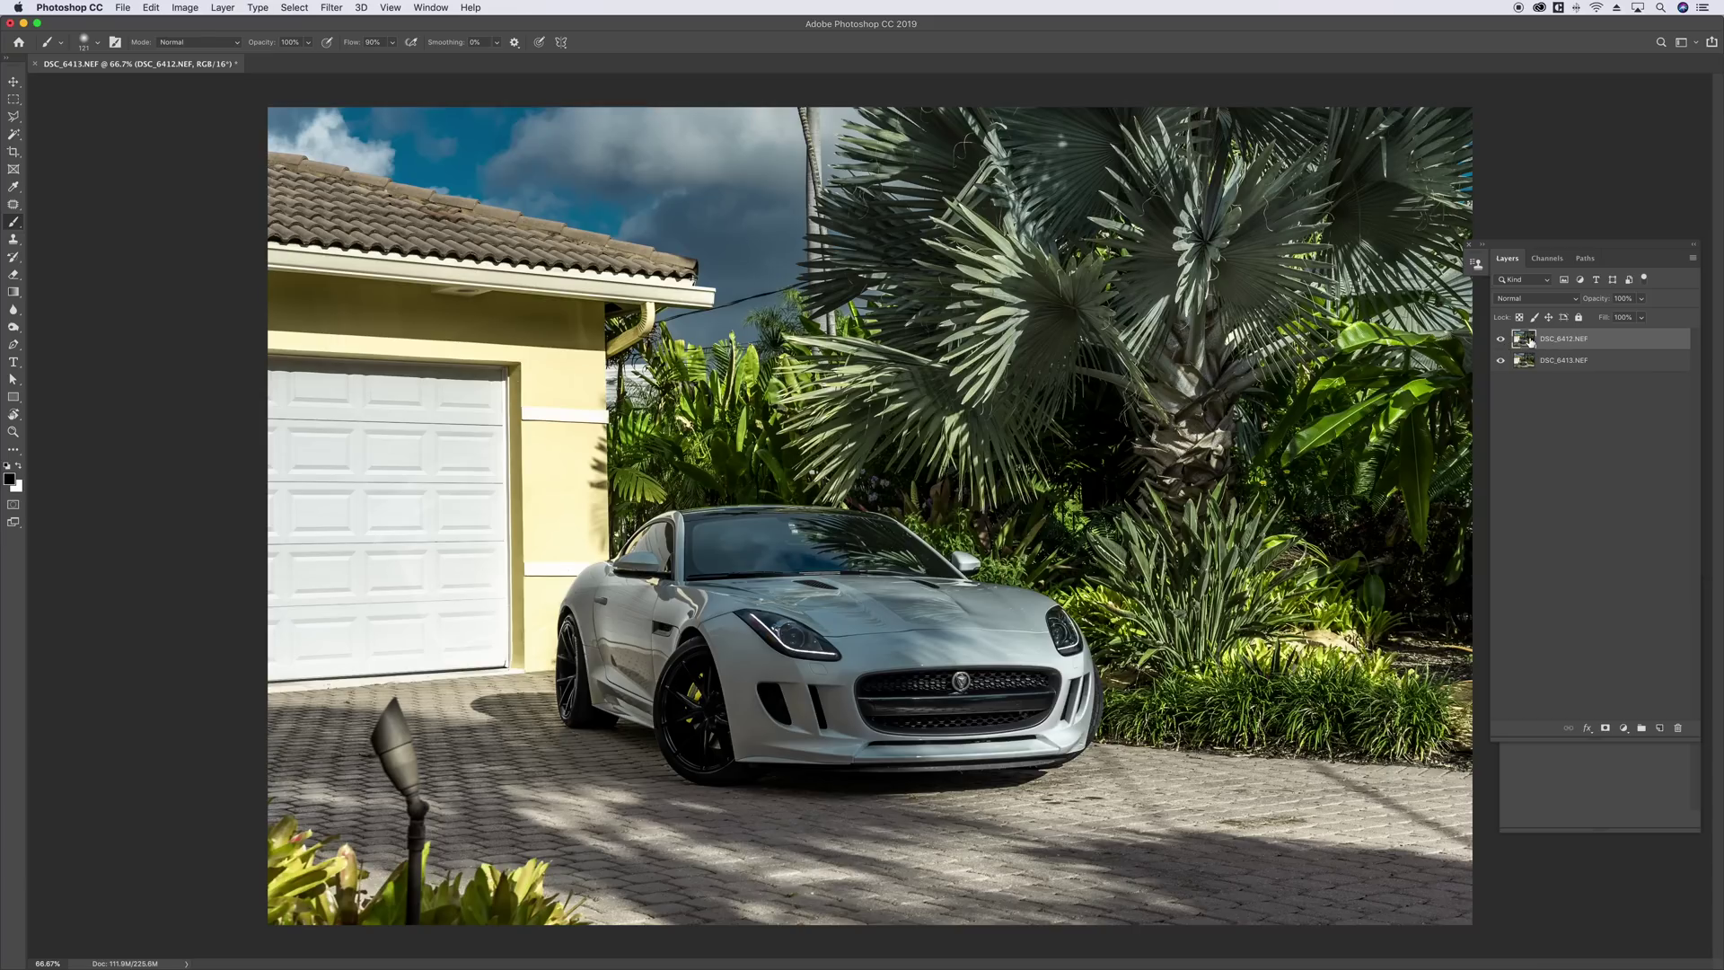
# - Add a layer mask to the DSC_6412.NEF layer and invert it to black
pyautogui.click(1605, 728)
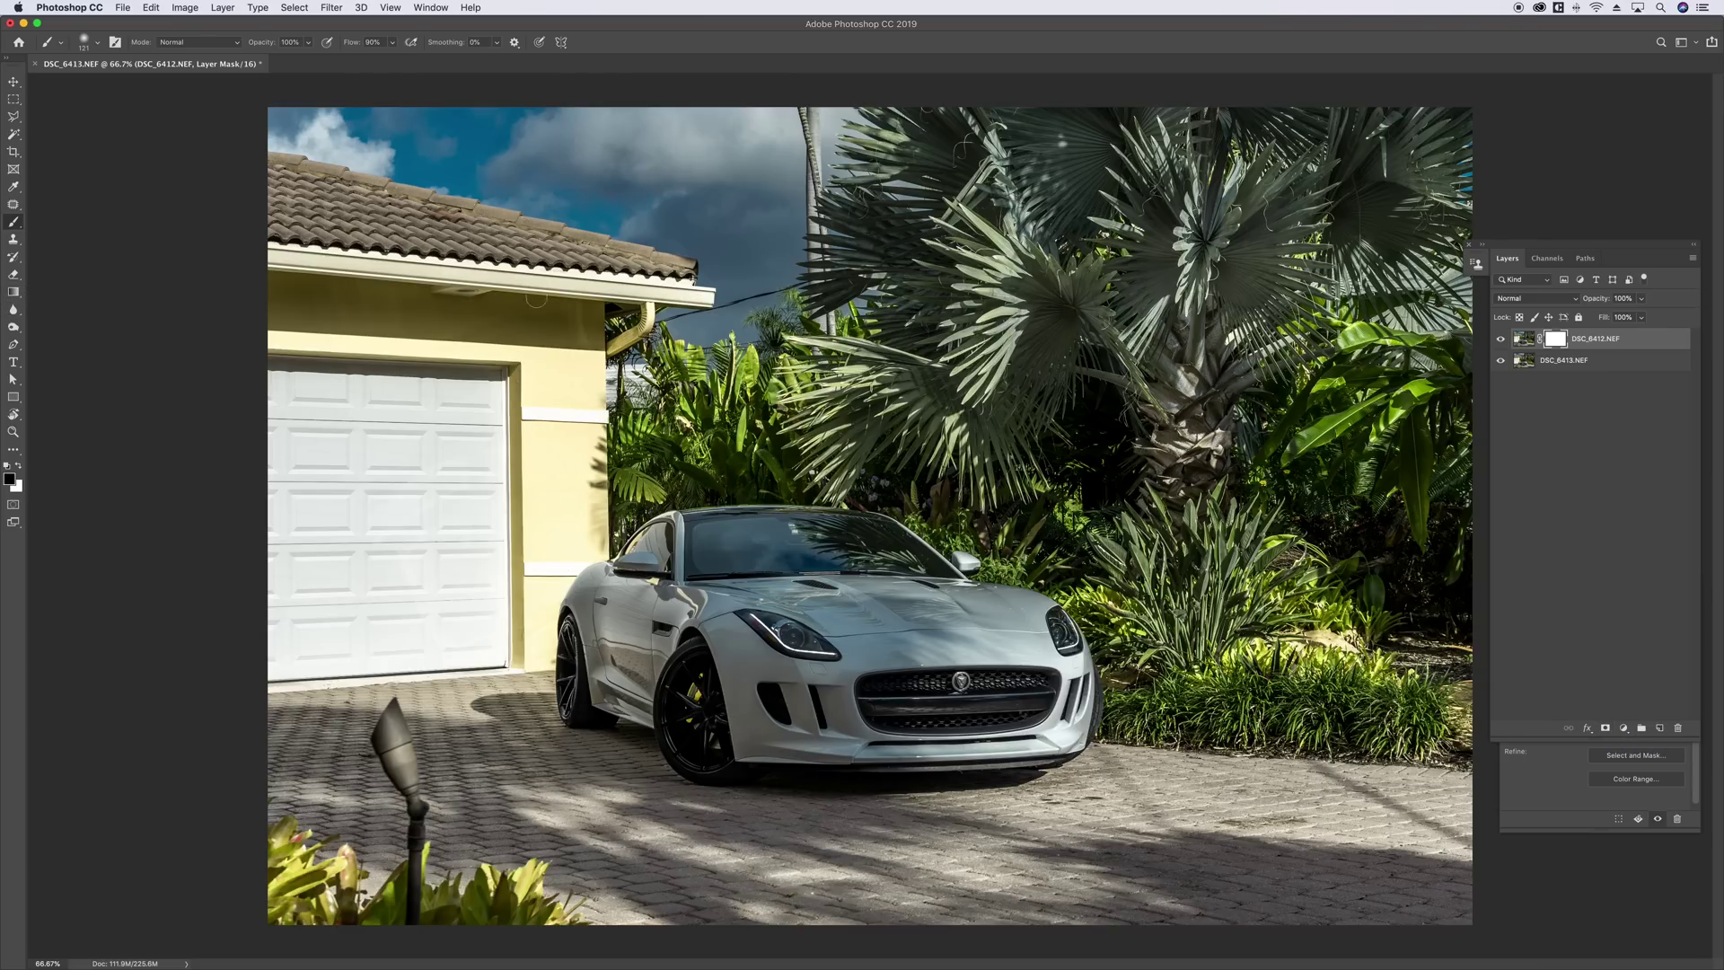
pyautogui.moveTo(1600, 245); pyautogui.dragTo(1559, 203)
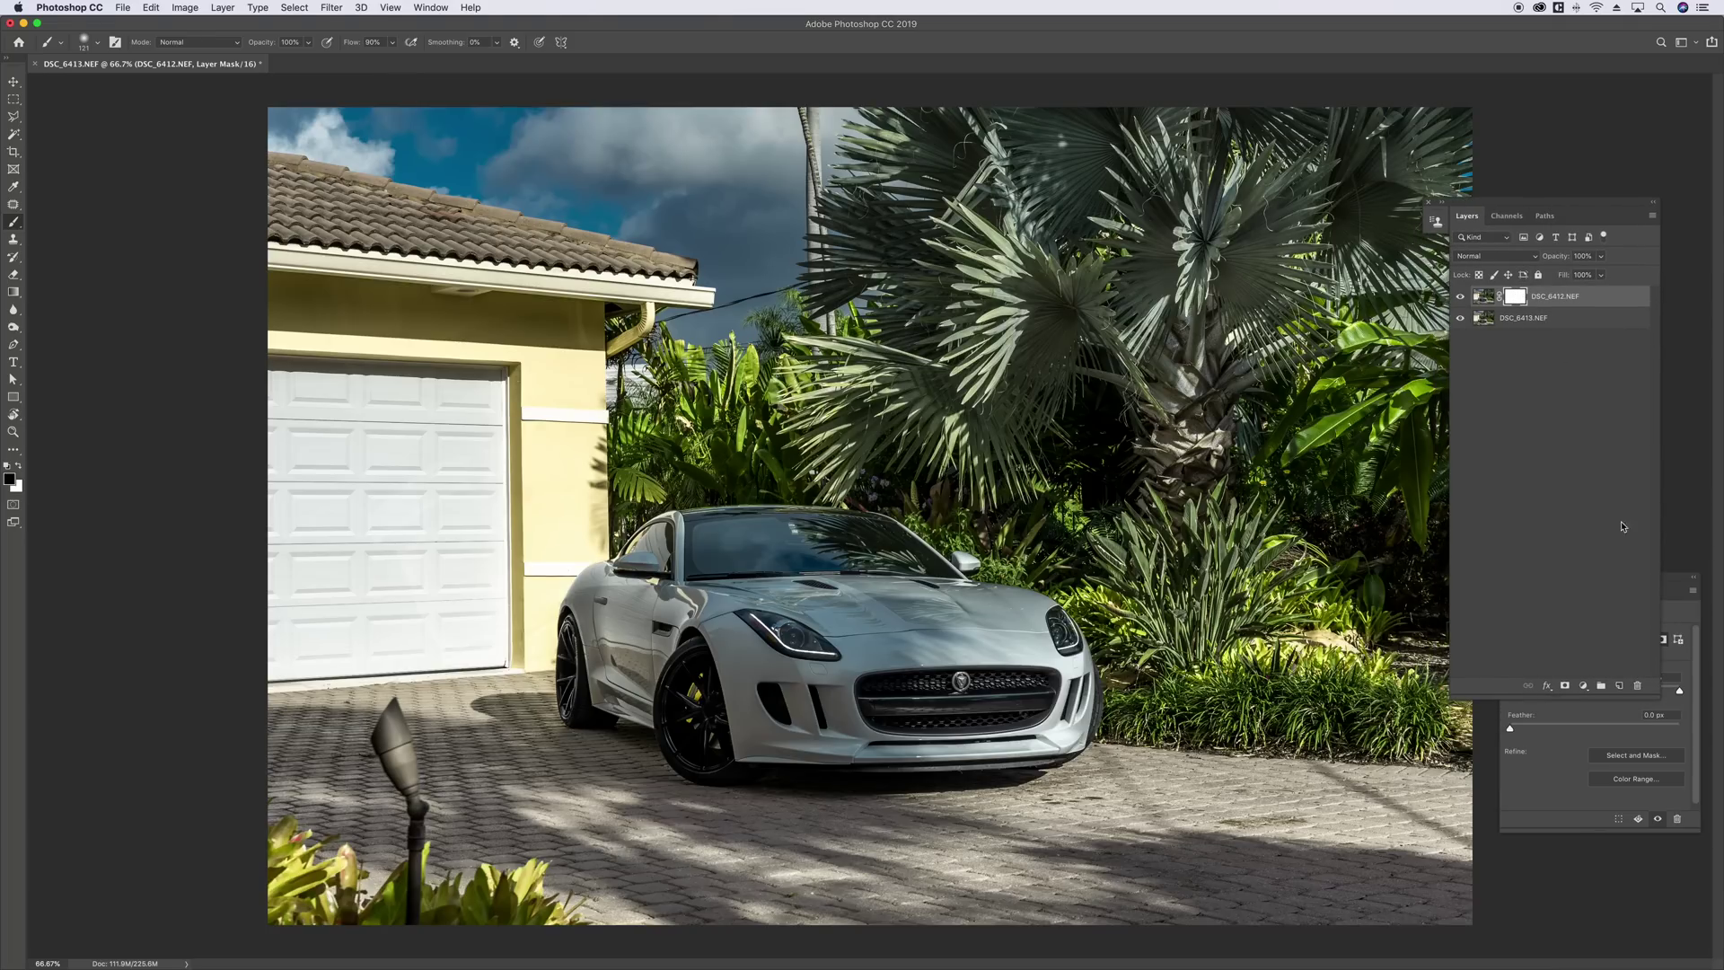
pyautogui.moveTo(1671, 584); pyautogui.dragTo(1630, 493)
pyautogui.scroll(-1, 1613, 617)
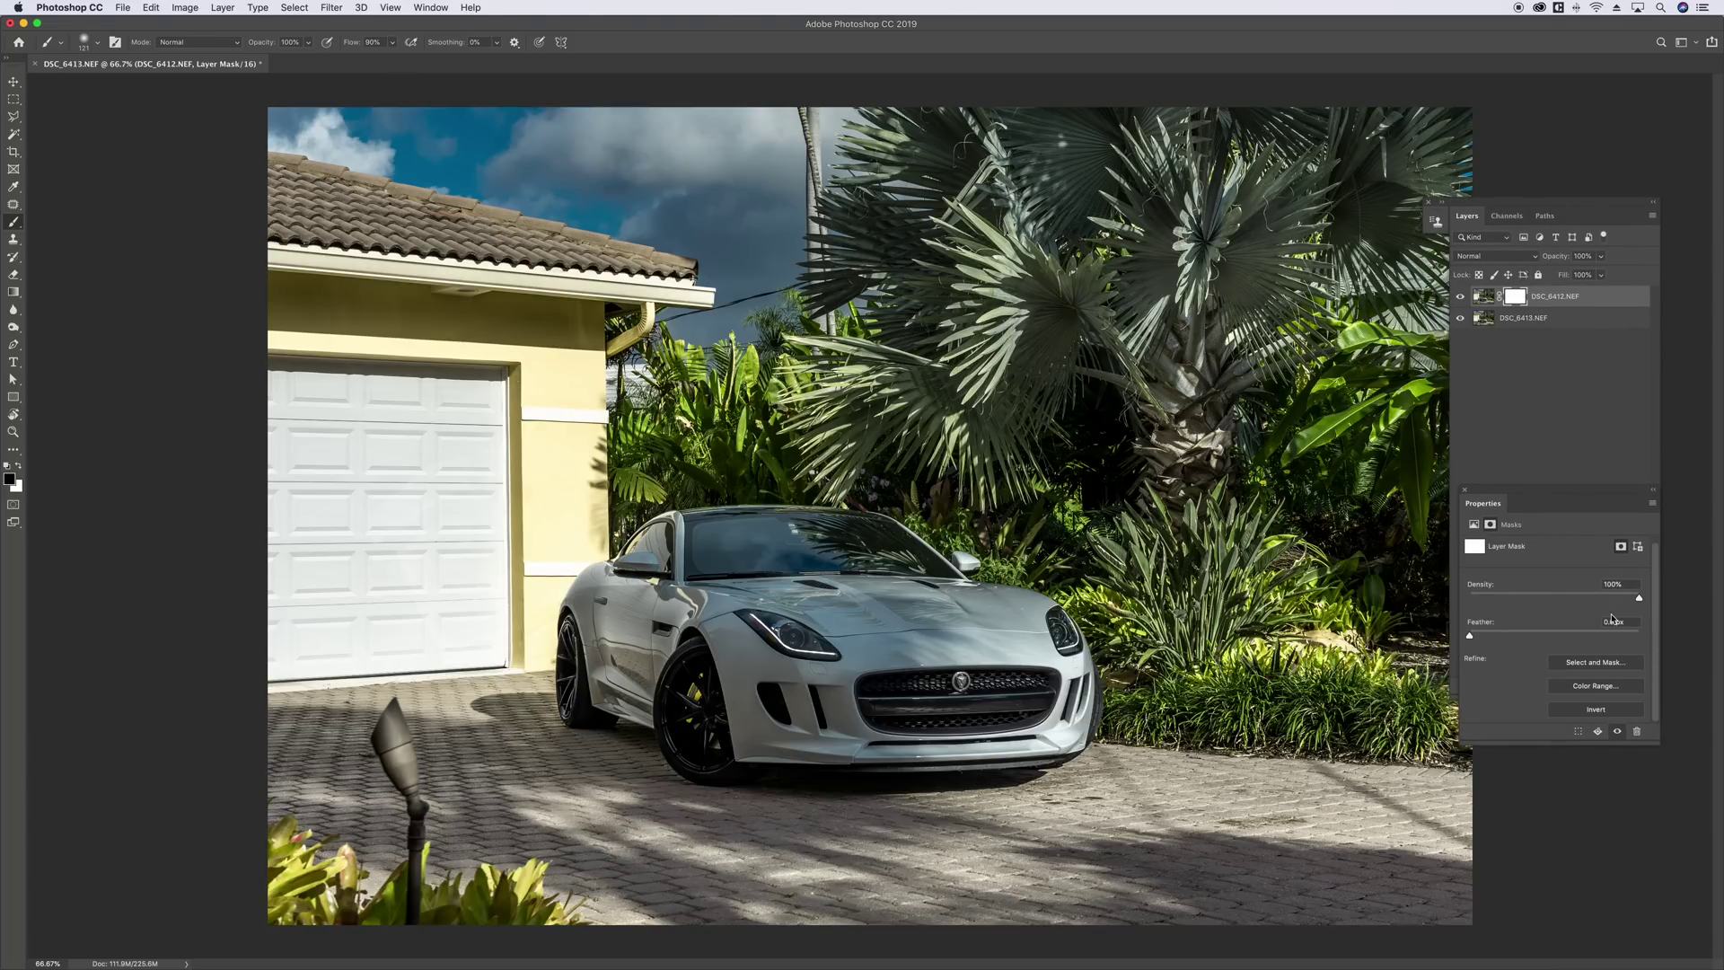
pyautogui.click(1607, 712)
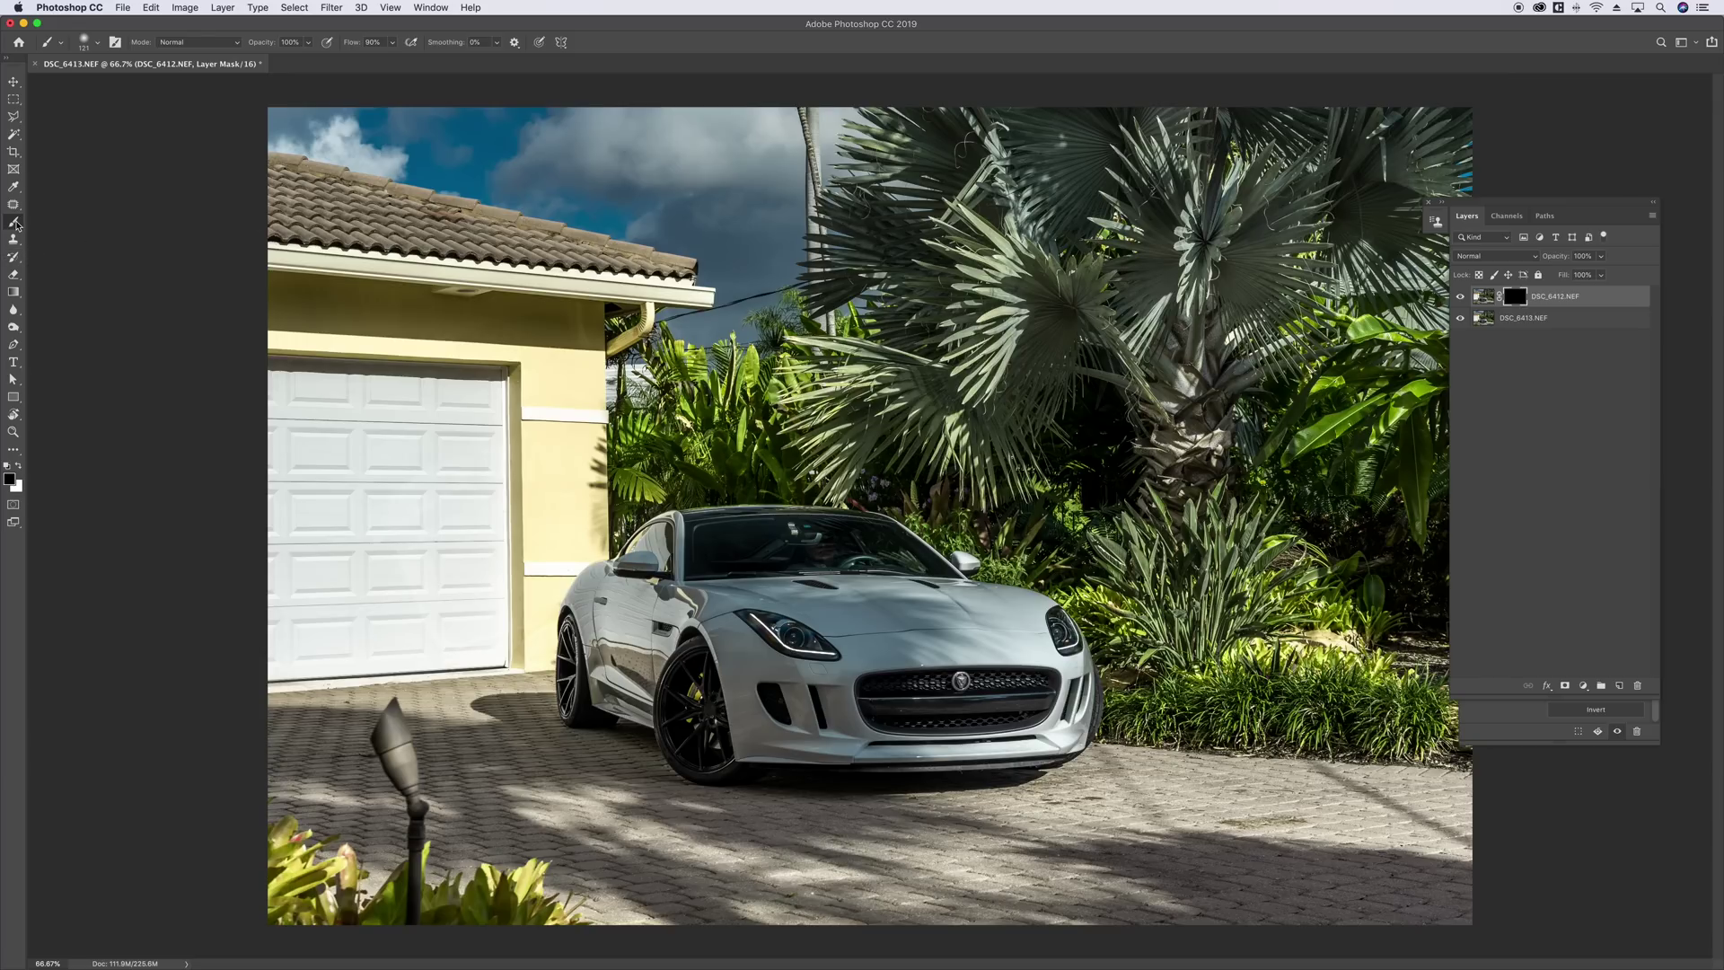
# - Paint with white on the DSC_6412.NEF mask over the wheels and lower front bumper, undoing one stray stroke
pyautogui.click(18, 465)
pyautogui.moveTo(734, 682)
pyautogui.mouseDown()
pyautogui.moveTo(782, 745)
pyautogui.moveTo(755, 724)
pyautogui.mouseUp()
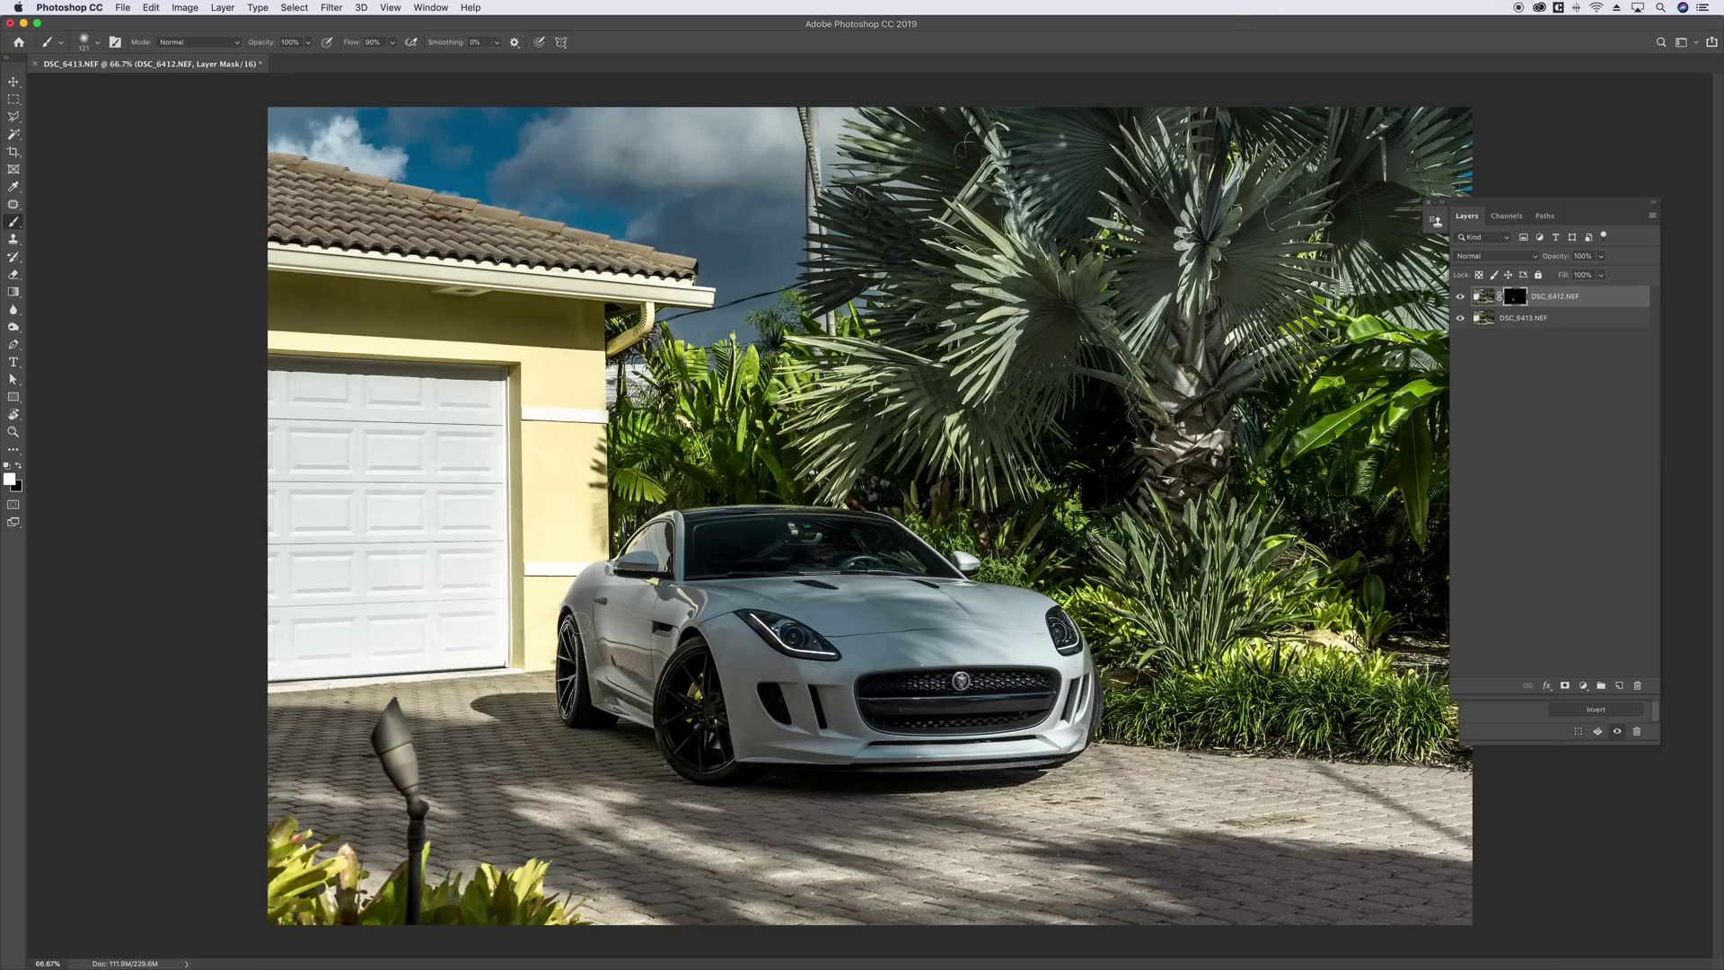
pyautogui.moveTo(567, 658)
pyautogui.mouseDown()
pyautogui.moveTo(569, 634)
pyautogui.moveTo(571, 711)
pyautogui.moveTo(570, 625)
pyautogui.moveTo(584, 701)
pyautogui.mouseUp()
pyautogui.moveTo(701, 662); pyautogui.dragTo(709, 732)
pyautogui.press('super+z')
pyautogui.moveTo(874, 759)
pyautogui.mouseDown()
pyautogui.moveTo(839, 746)
pyautogui.moveTo(1048, 757)
pyautogui.mouseUp()
# - Try painting white over the windshield on the DSC_6412.NEF mask, and undo the strokes
pyautogui.moveTo(753, 540)
pyautogui.mouseDown()
pyautogui.moveTo(849, 538)
pyautogui.moveTo(709, 532)
pyautogui.moveTo(696, 570)
pyautogui.moveTo(887, 561)
pyautogui.moveTo(768, 527)
pyautogui.moveTo(791, 525)
pyautogui.mouseUp()
pyautogui.press('super+z')
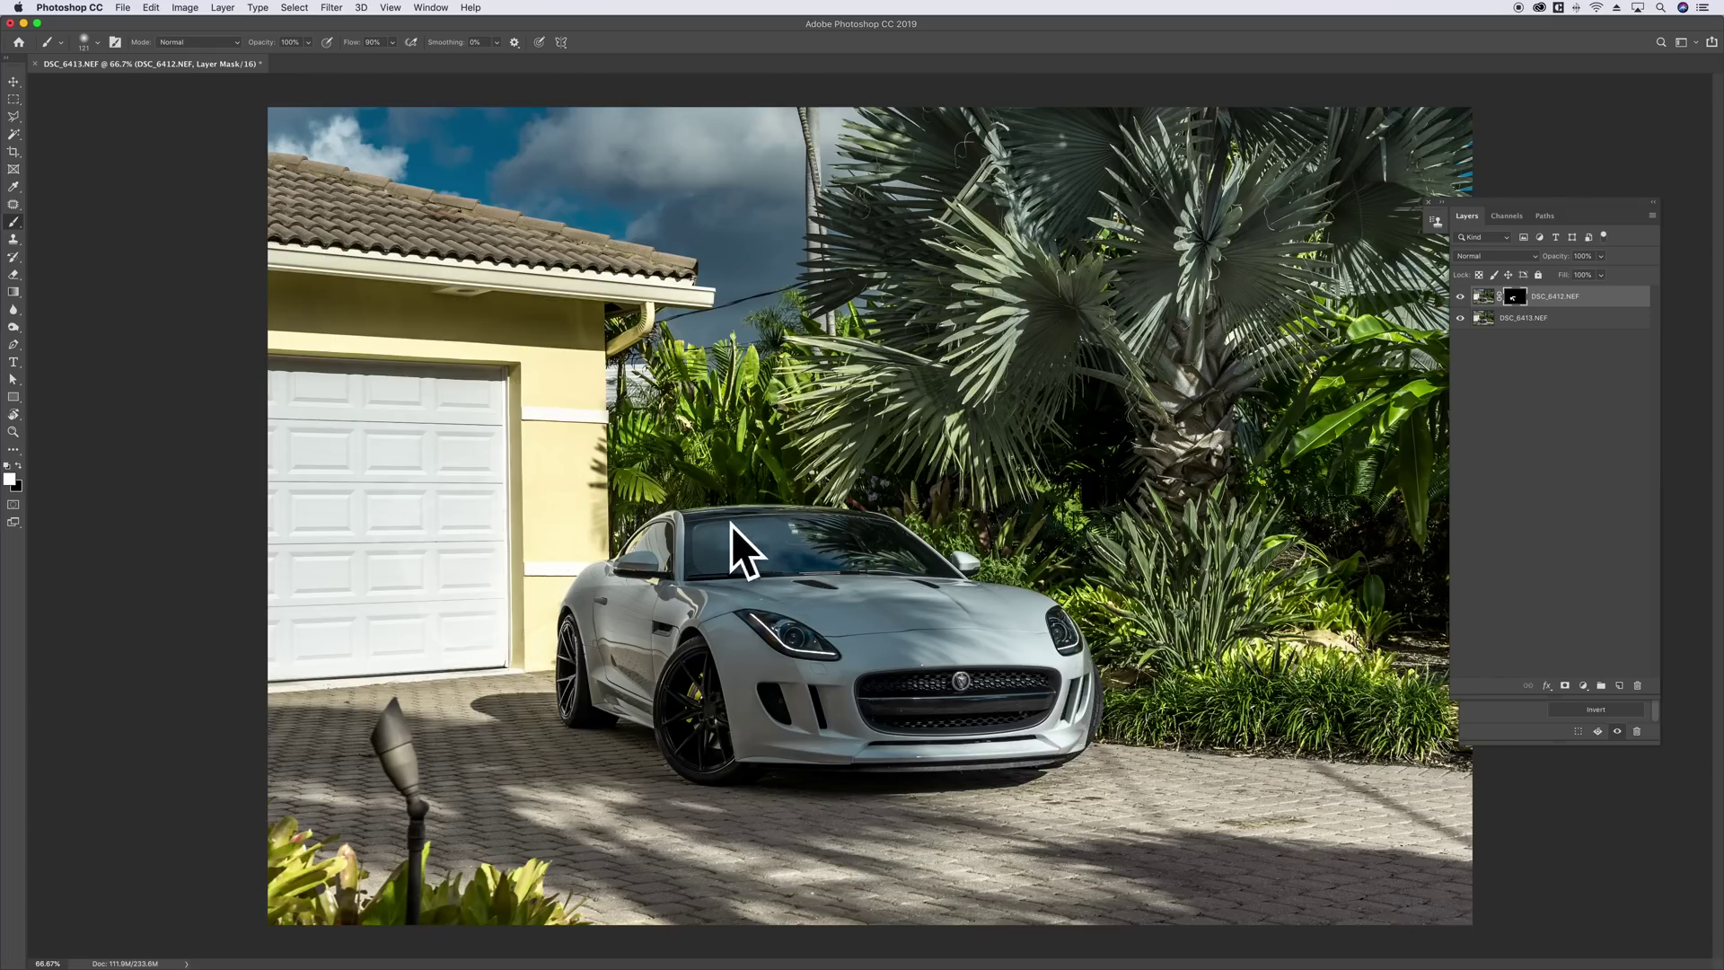
pyautogui.press('super+z')
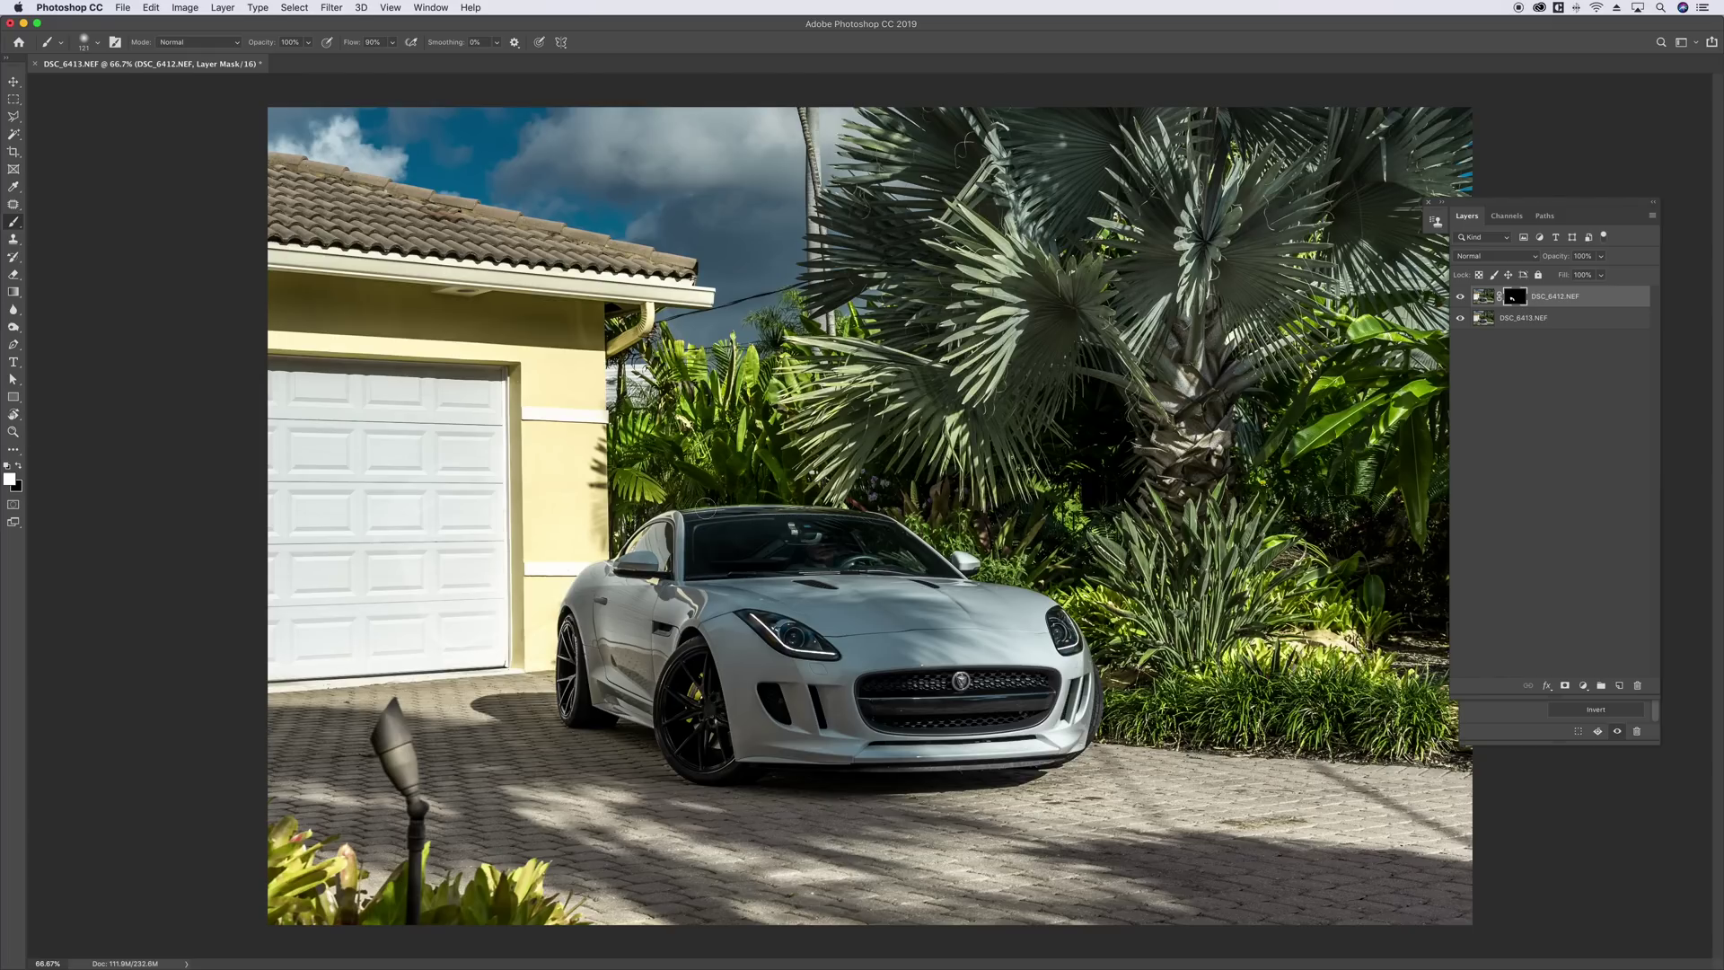
pyautogui.press('super+z')
# - Toggle the visibility of the masked DSC_6412.NEF layer to compare the car before and after the mask painting
pyautogui.click(1459, 295)
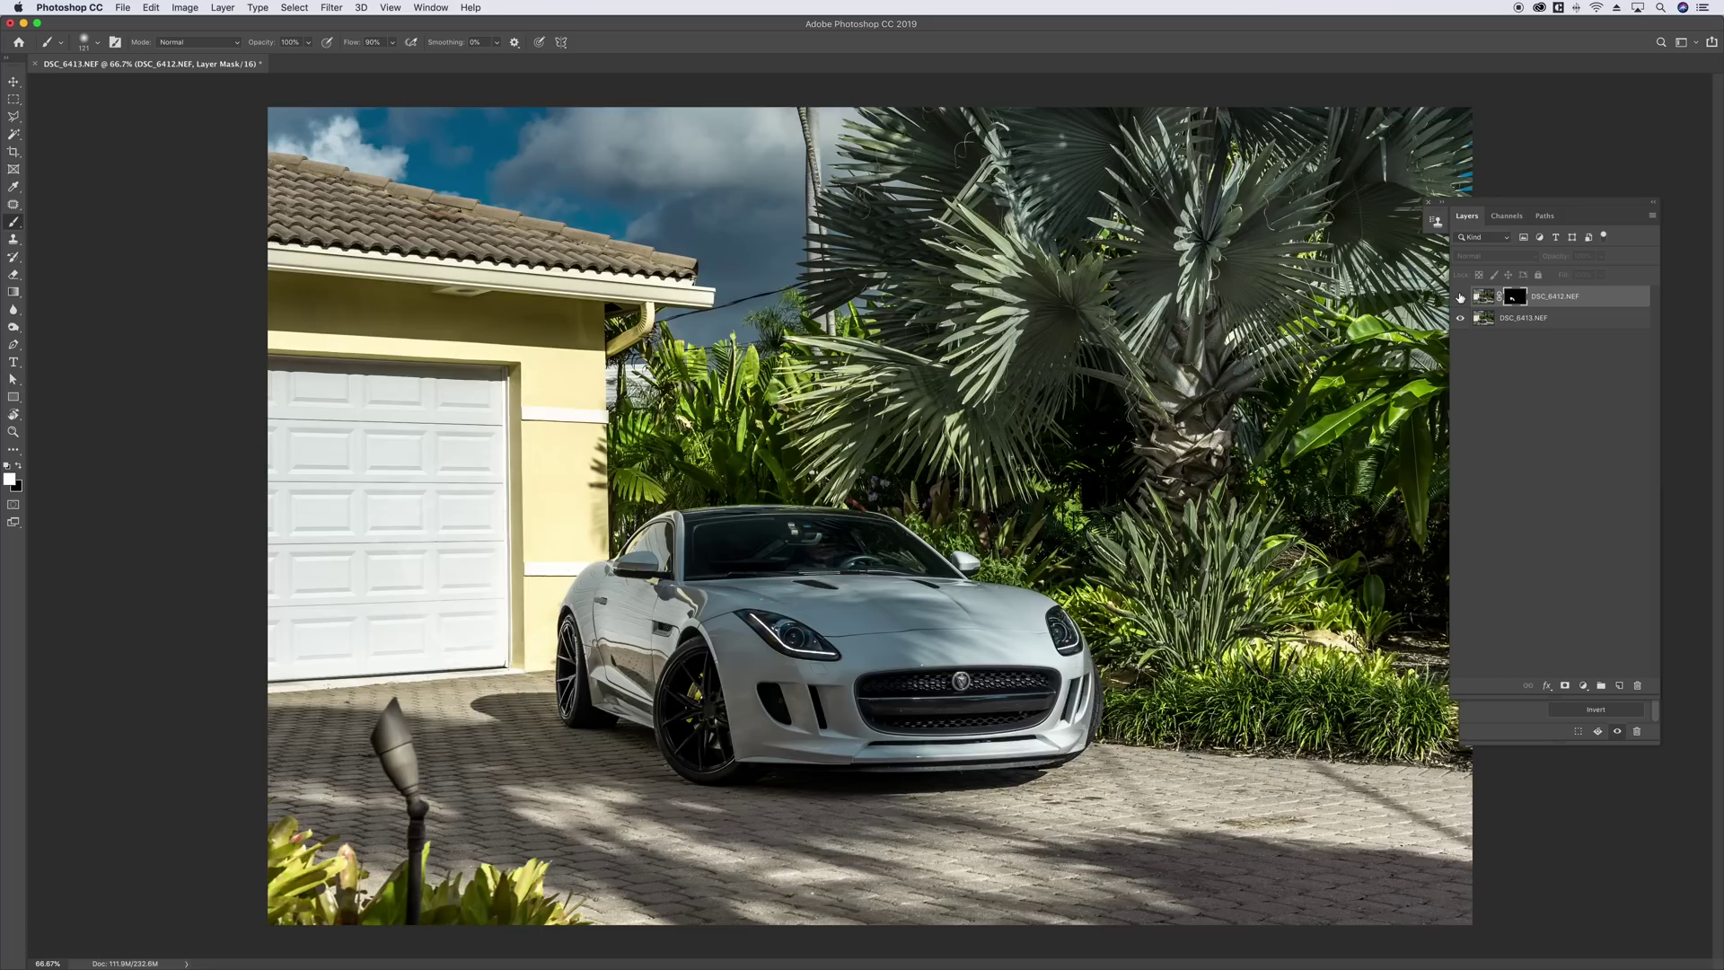
pyautogui.click(1460, 298)
pyautogui.click(1460, 298)
pyautogui.click(1460, 299)
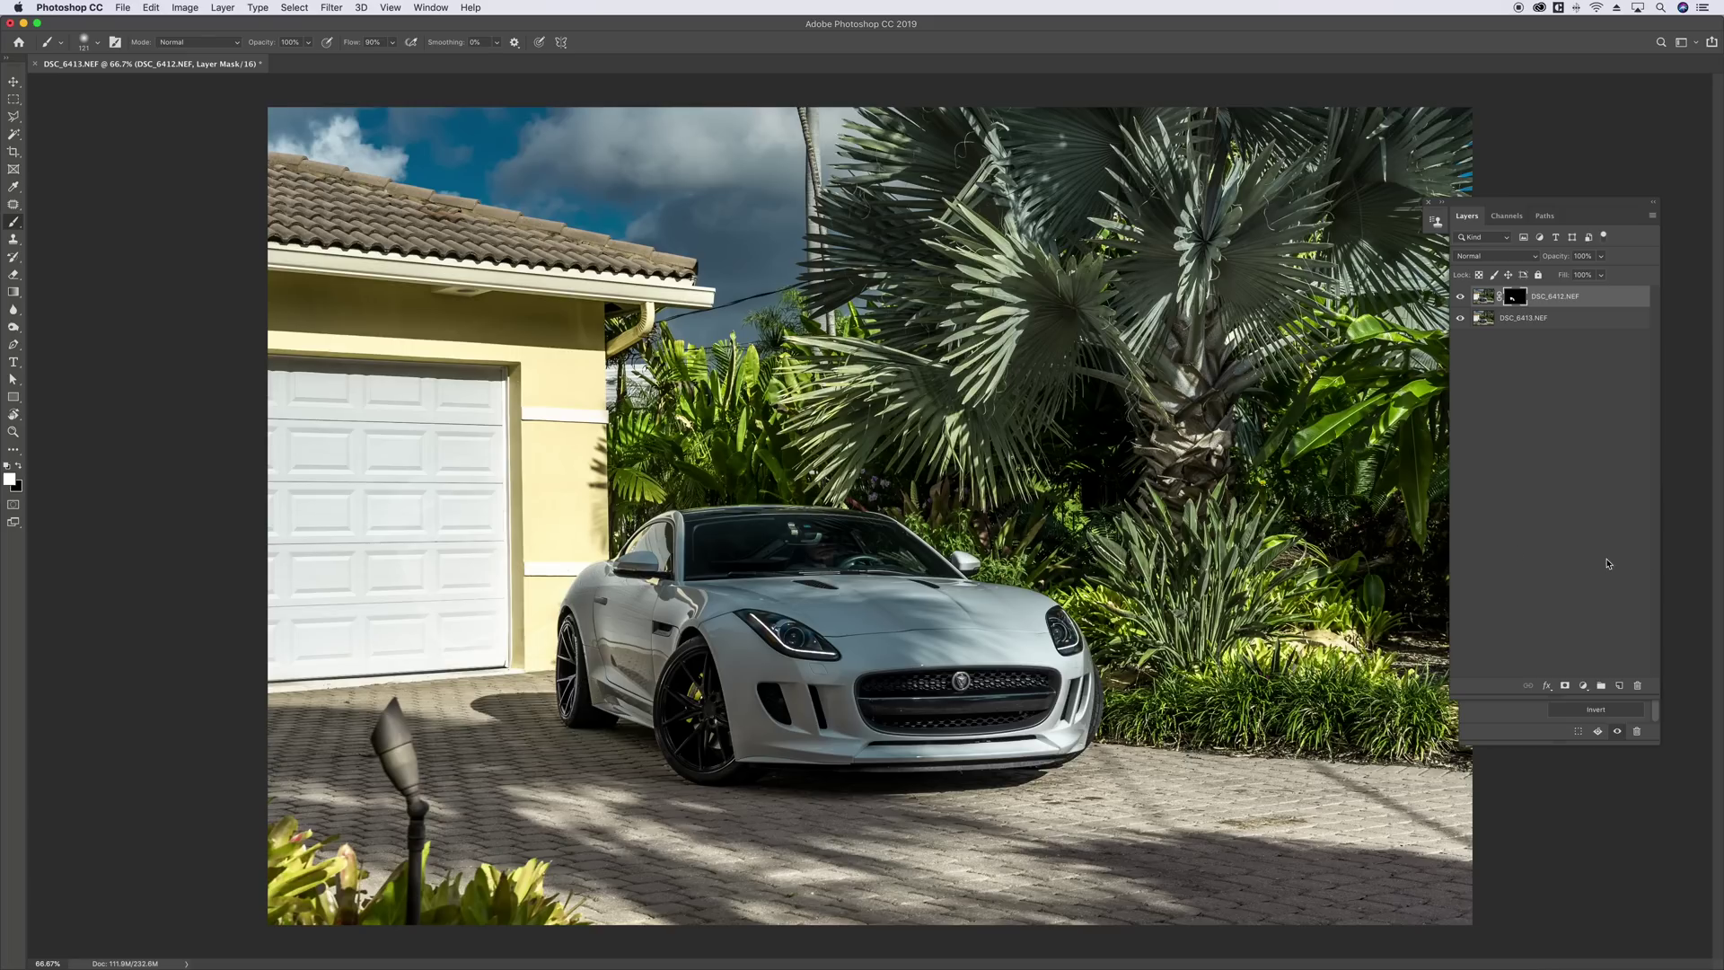
# - Add a Photo Filter adjustment layer above DSC_6412.NEF with Cooling Filter (LBB) and set its density to 43%
pyautogui.click(1583, 685)
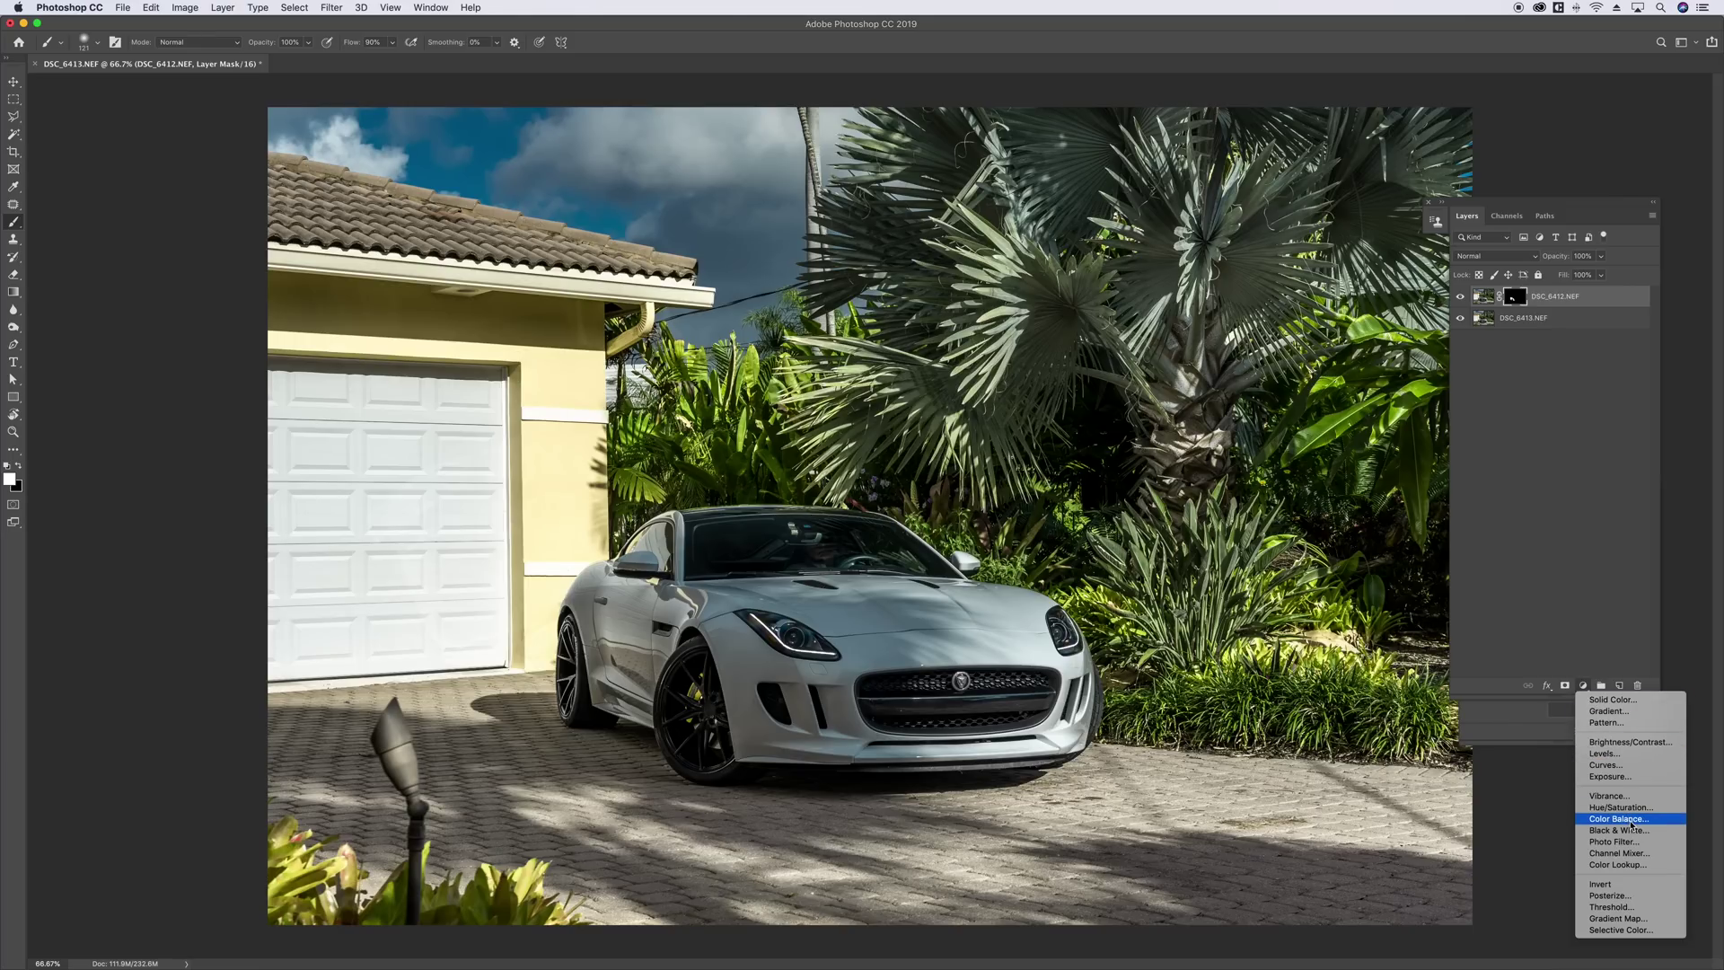
pyautogui.click(1632, 844)
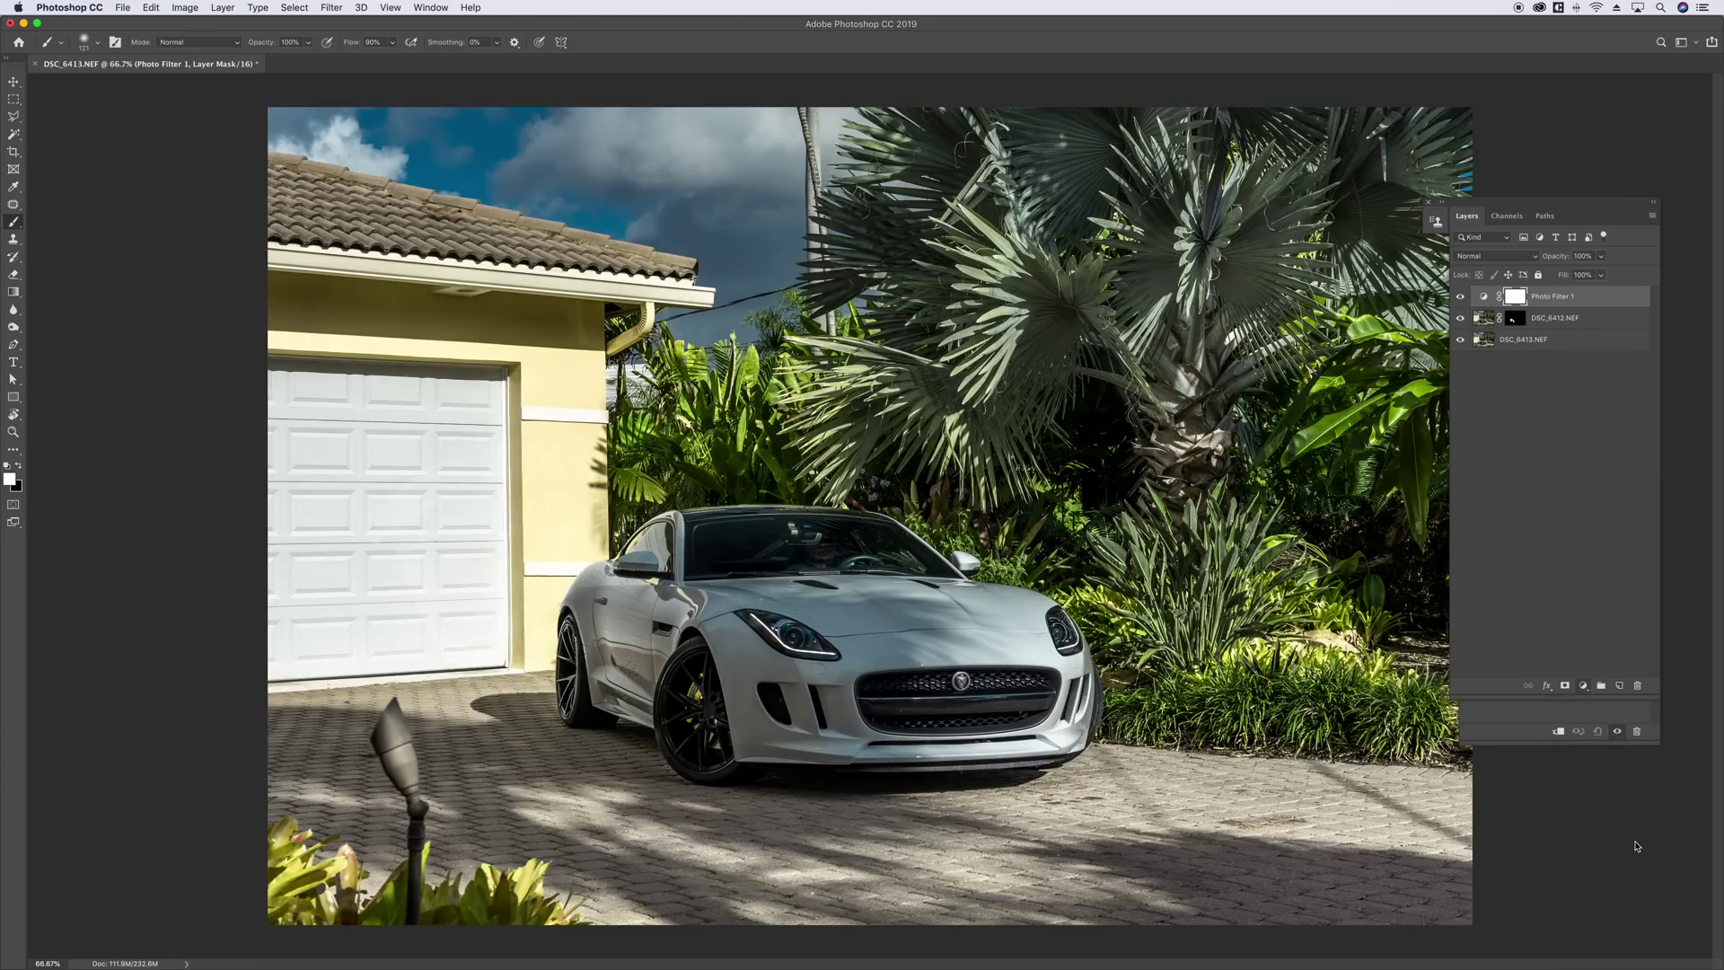
pyautogui.click(1490, 305)
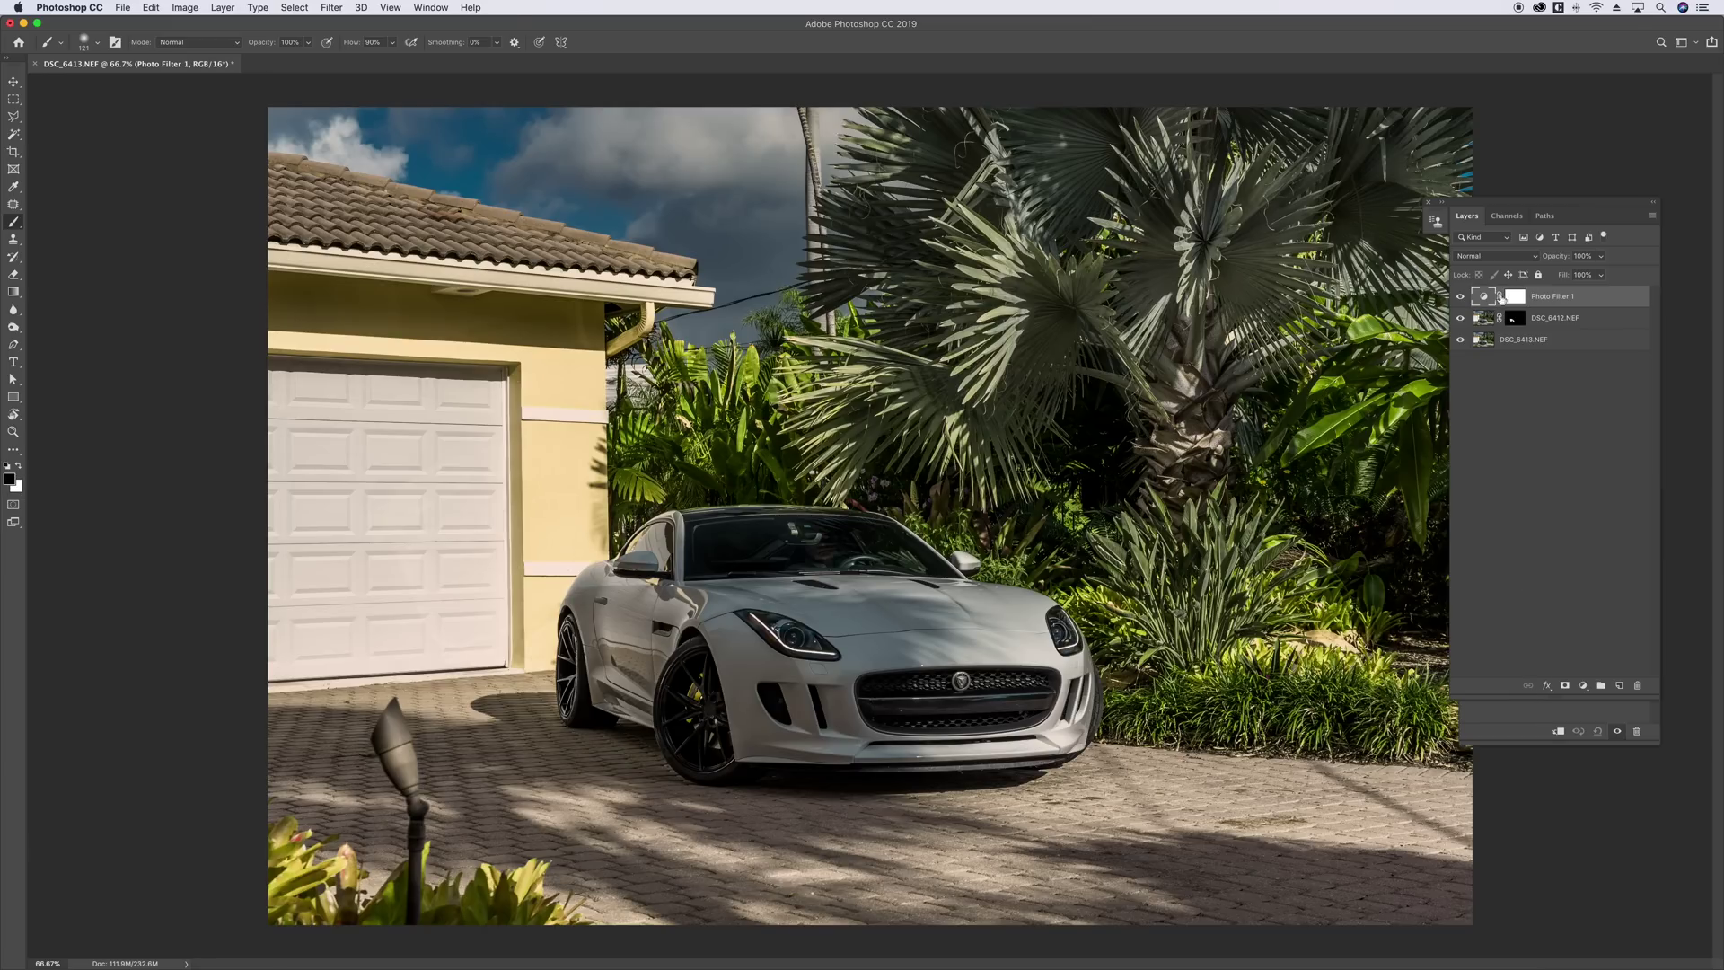
pyautogui.moveTo(1517, 208); pyautogui.dragTo(1396, 142)
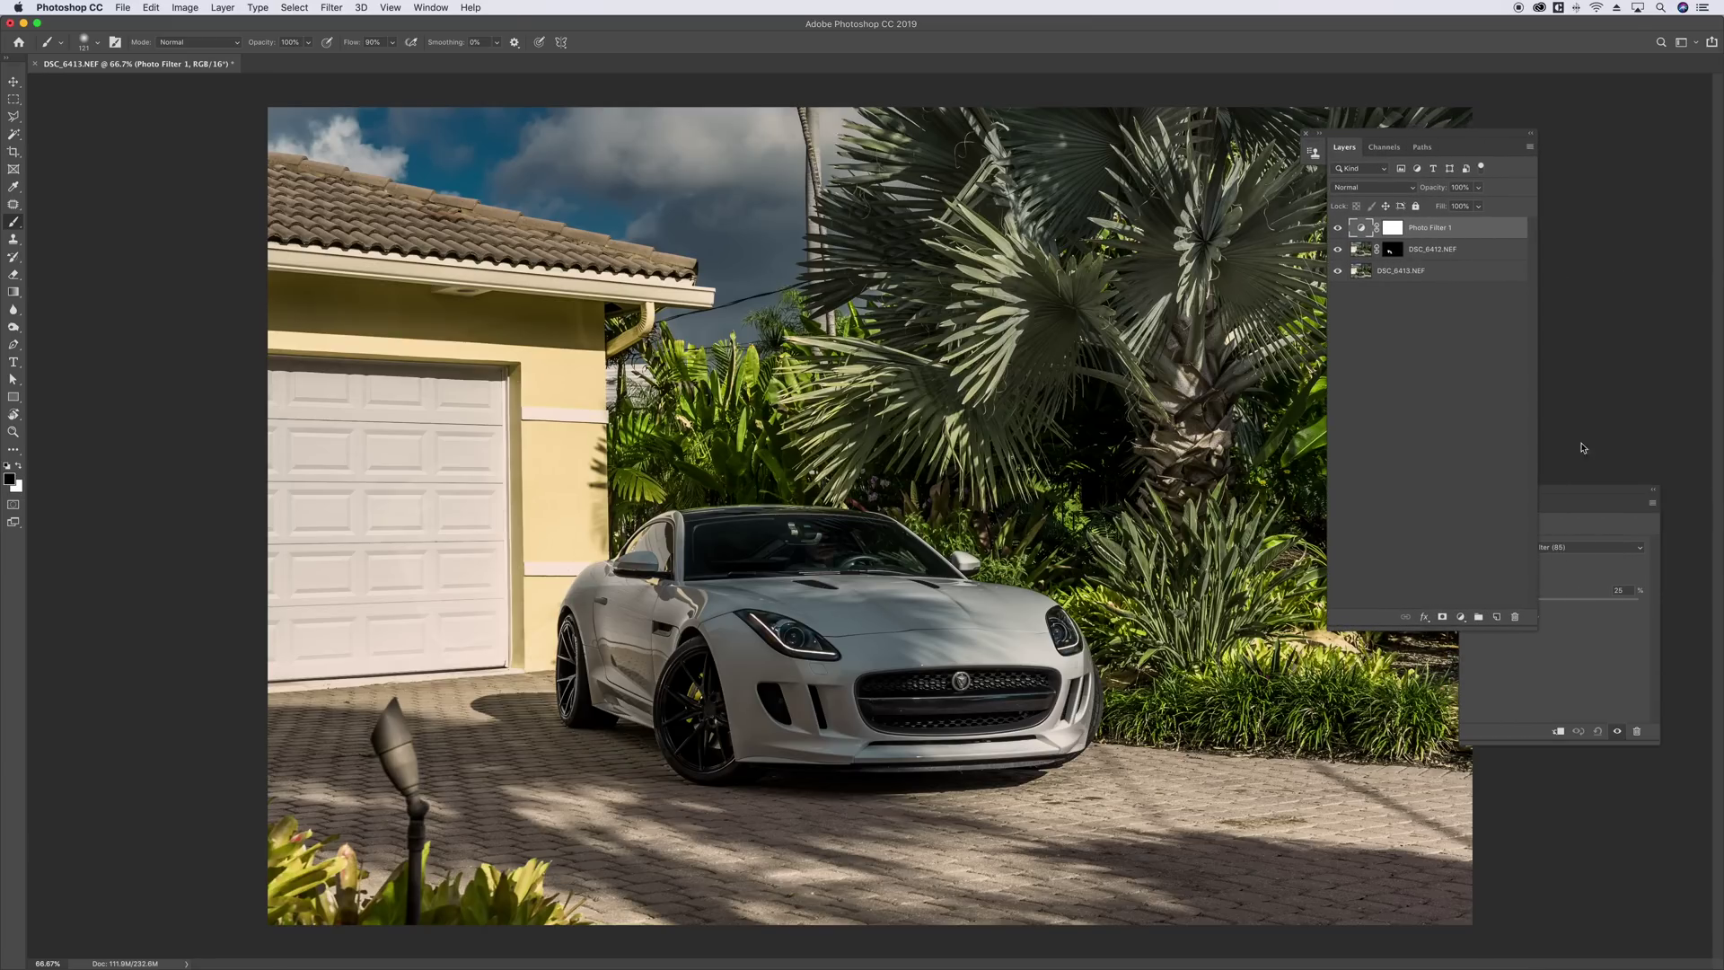
pyautogui.click(1531, 549)
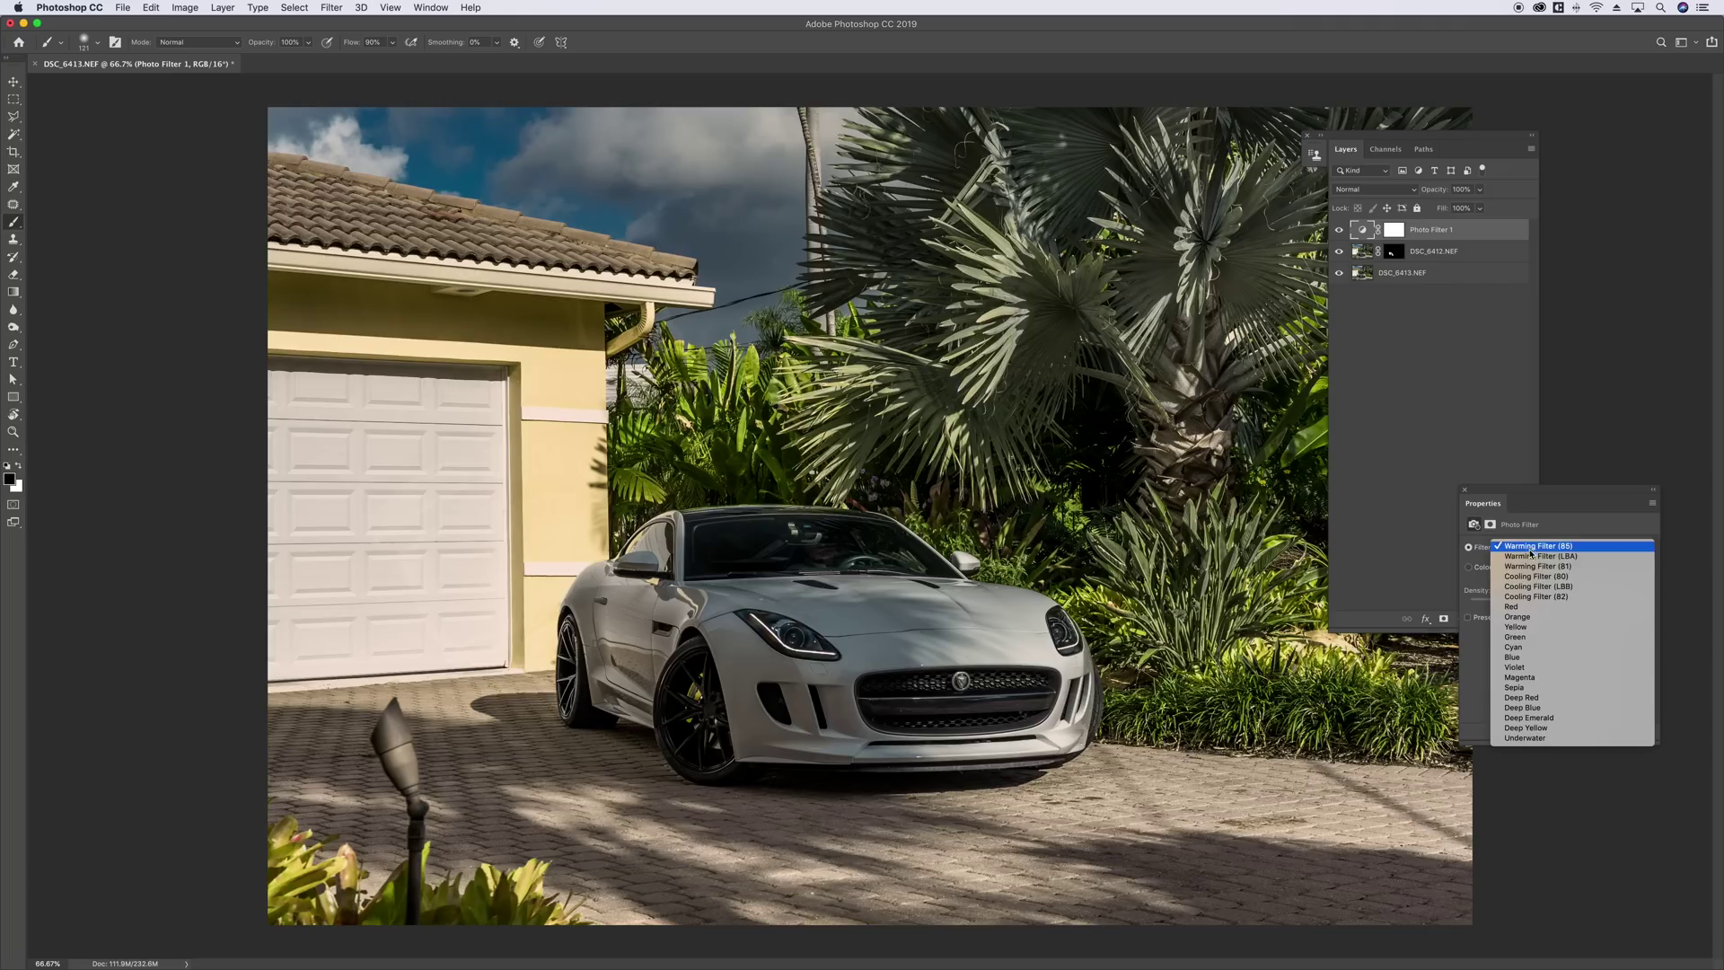
pyautogui.click(1534, 588)
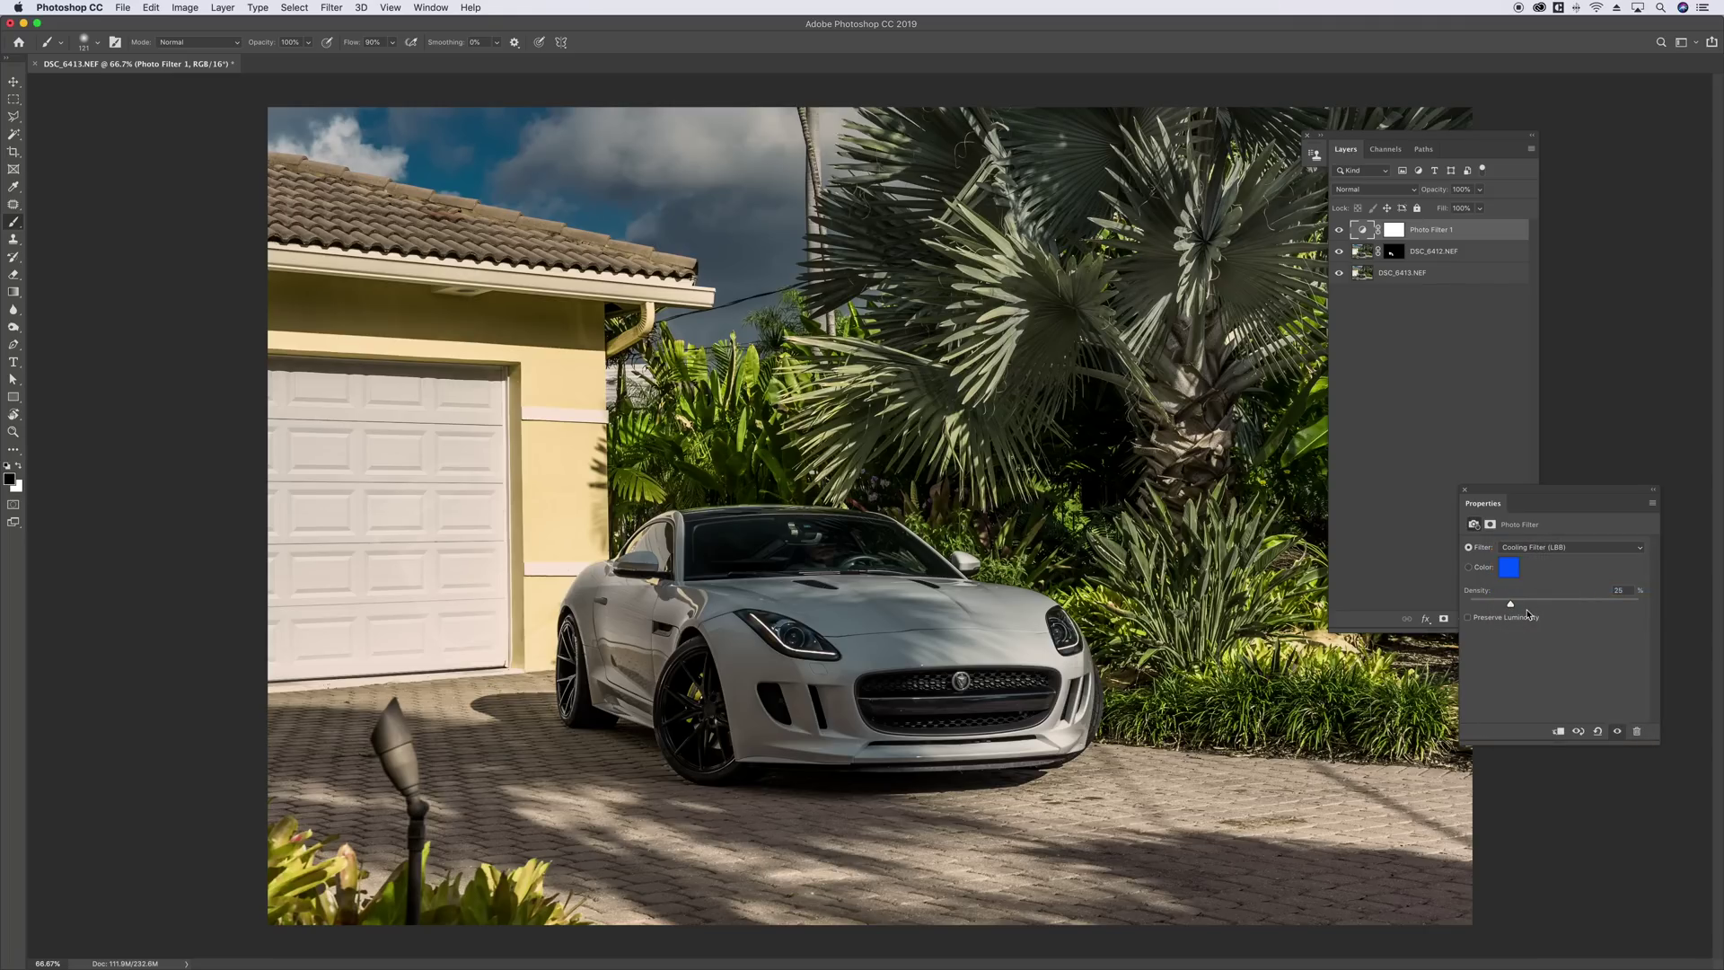
pyautogui.click(1541, 603)
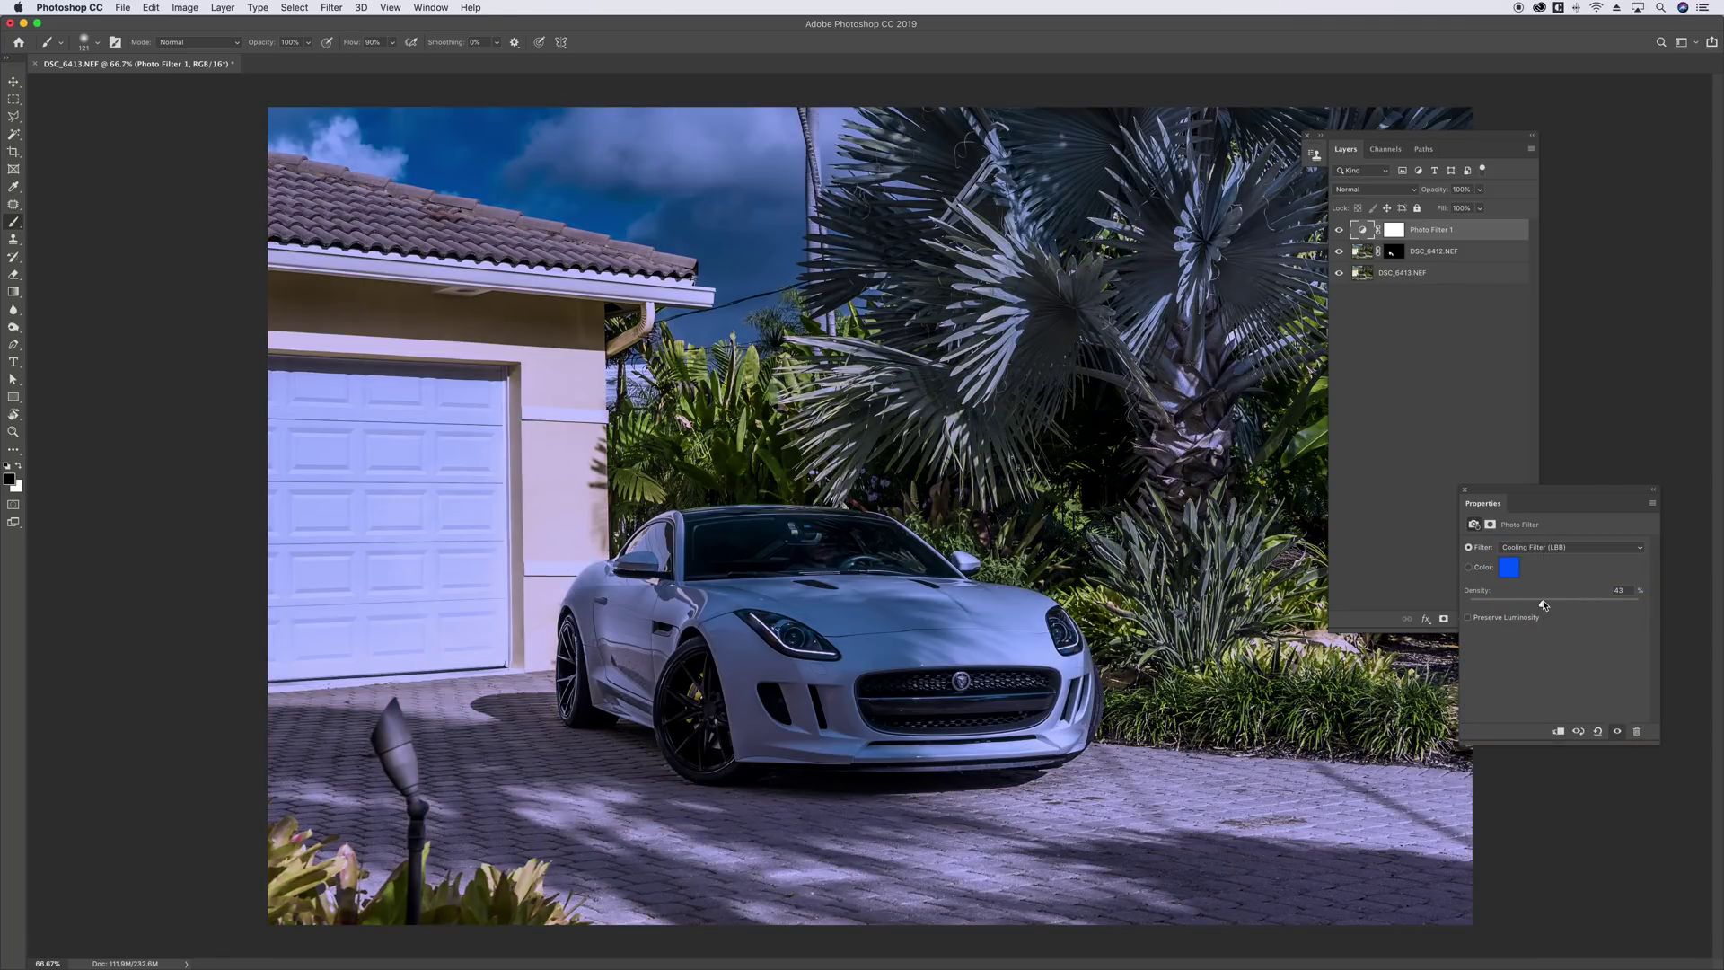
# - Activate the Photo Filter 1 mask and set the Gradient tool to a black-to-white gradient
pyautogui.moveTo(1376, 139); pyautogui.dragTo(1554, 127)
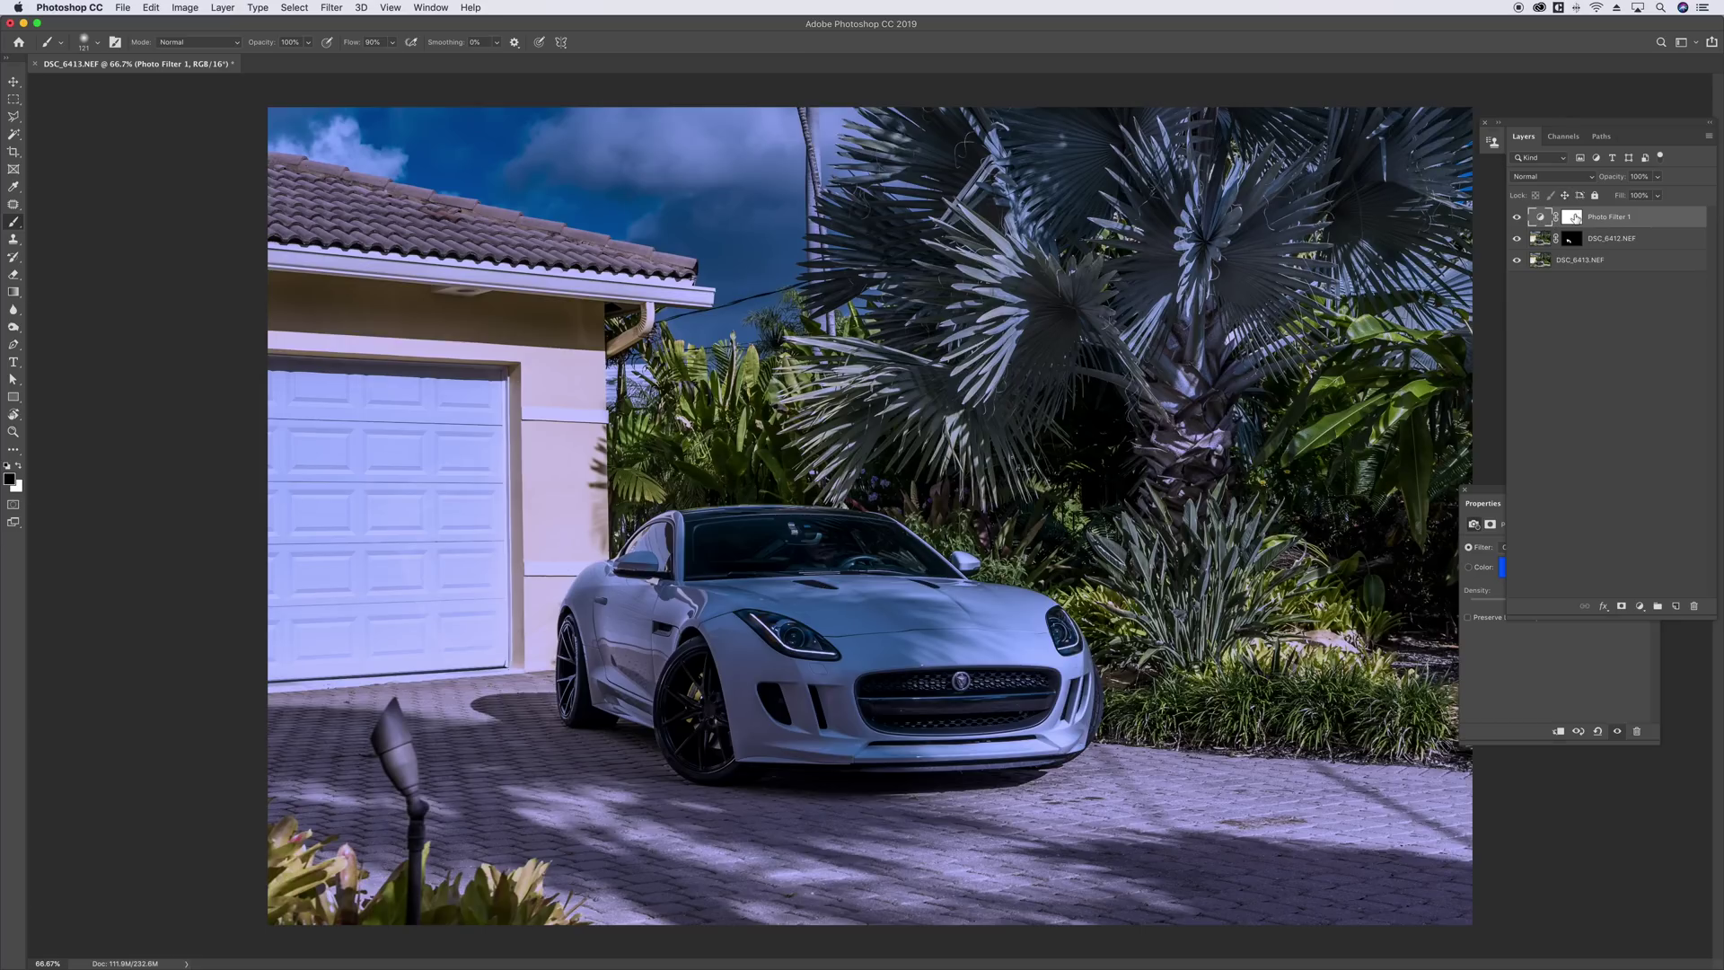
pyautogui.click(1571, 218)
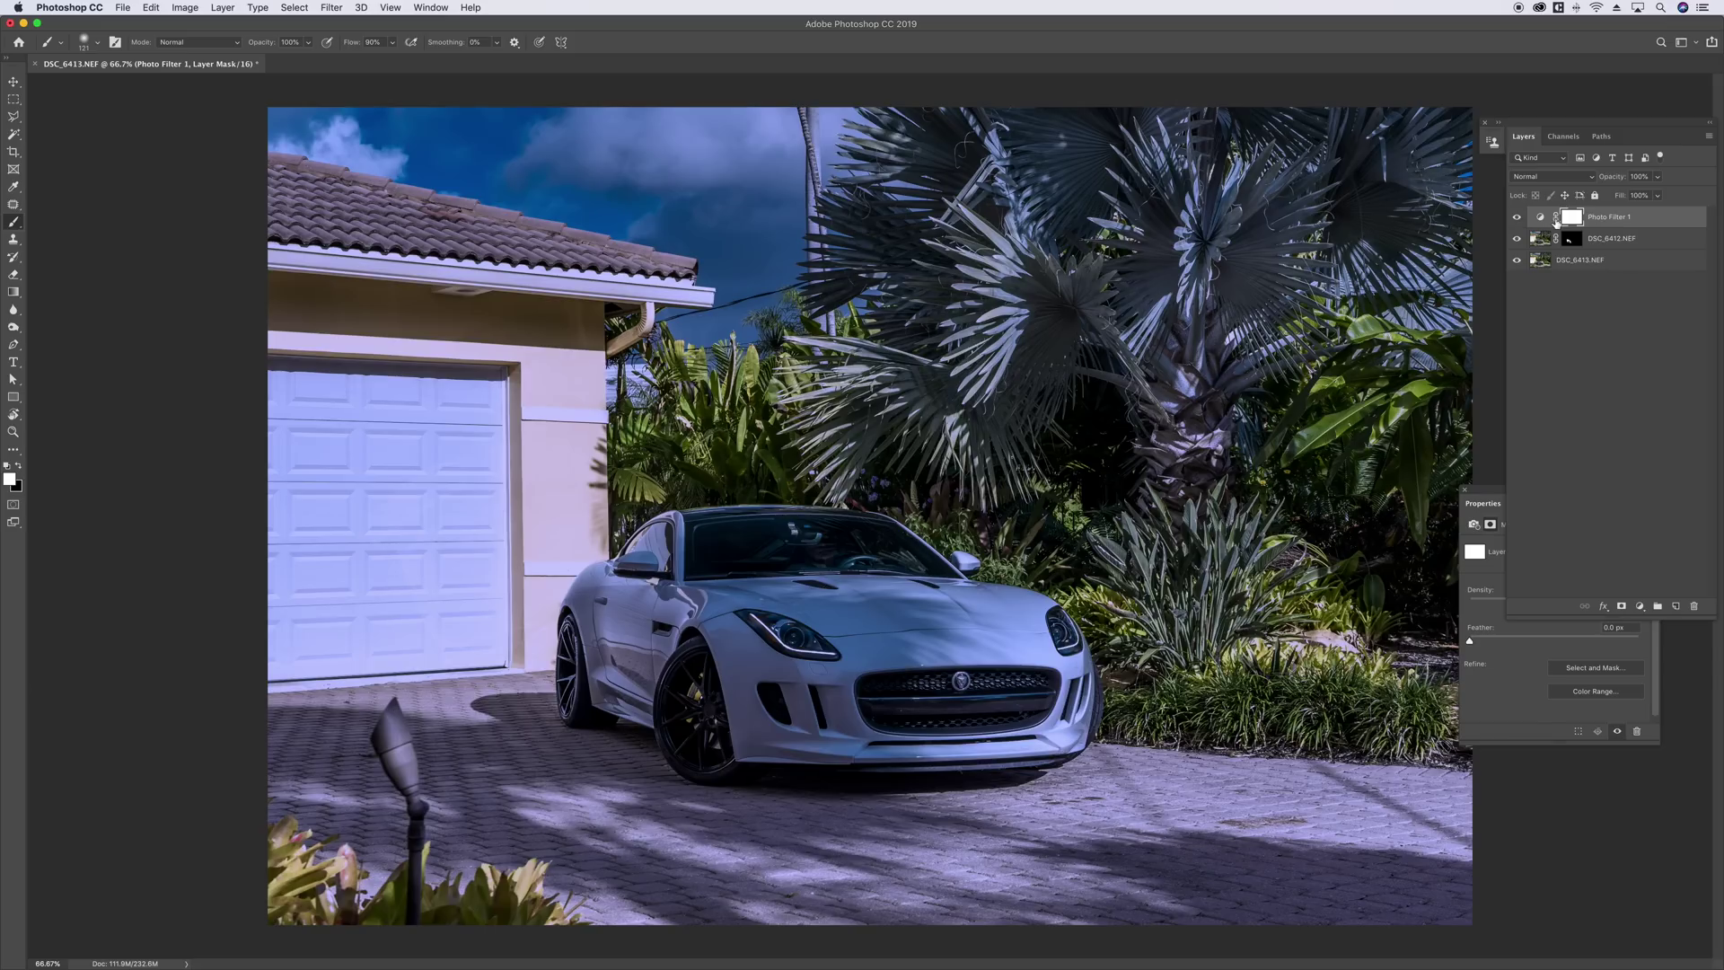
pyautogui.click(13, 292)
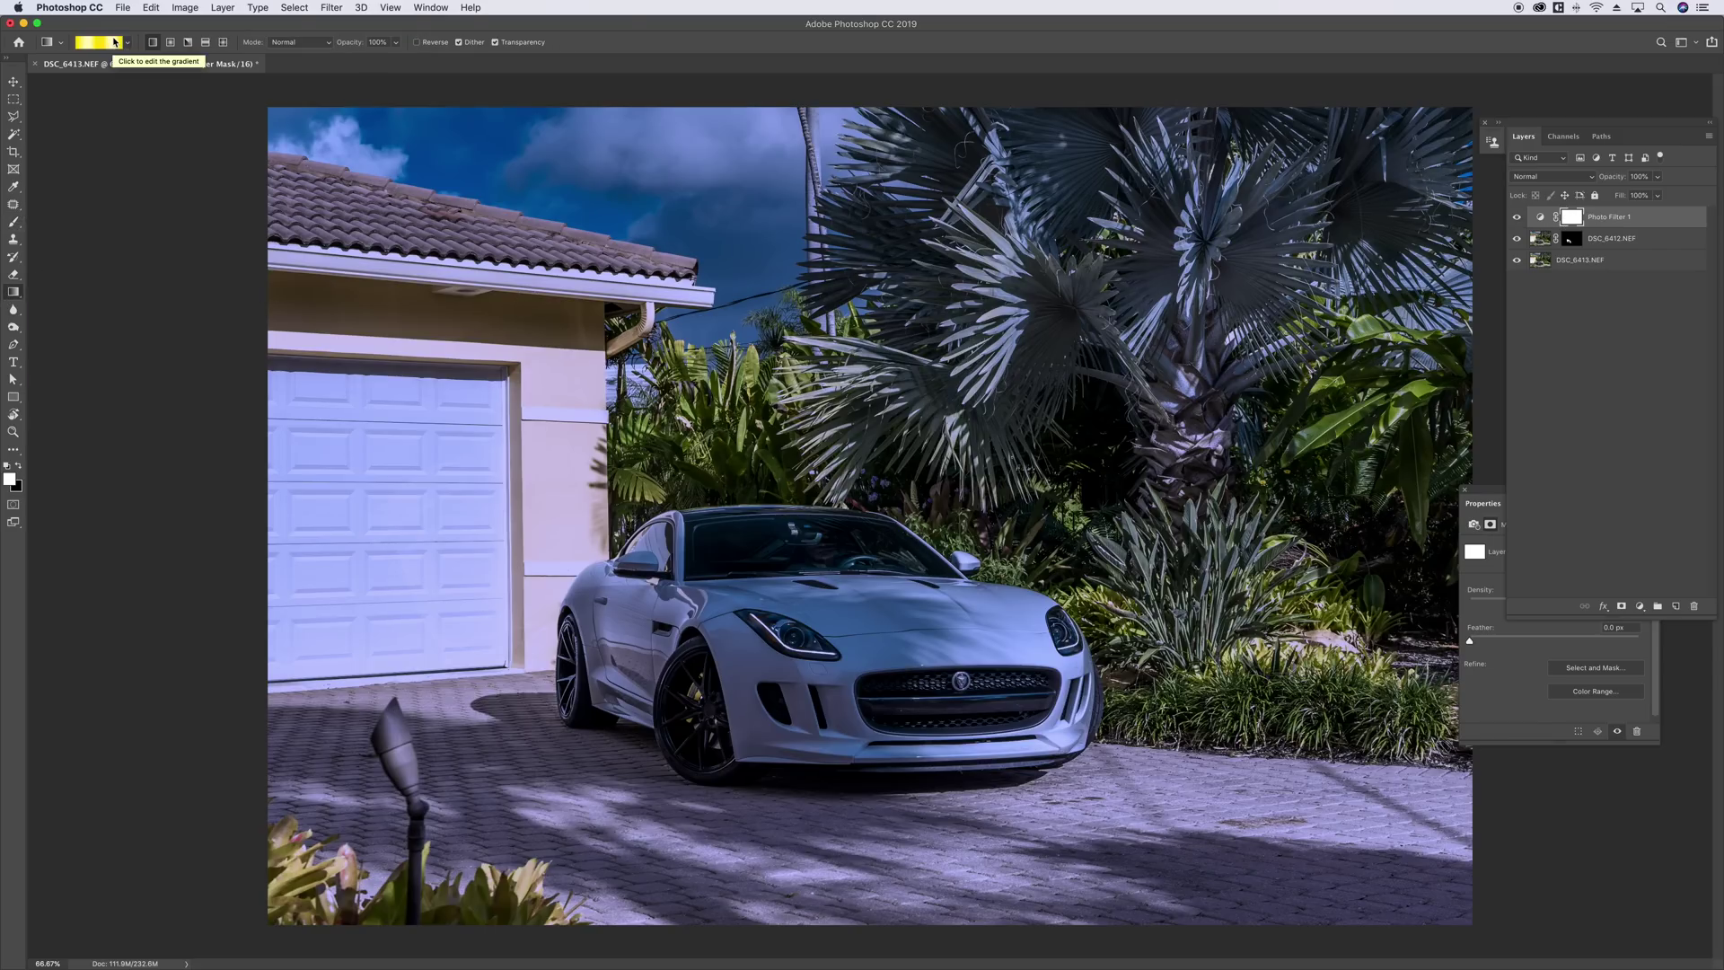
pyautogui.click(126, 45)
pyautogui.click(79, 77)
pyautogui.click(1571, 223)
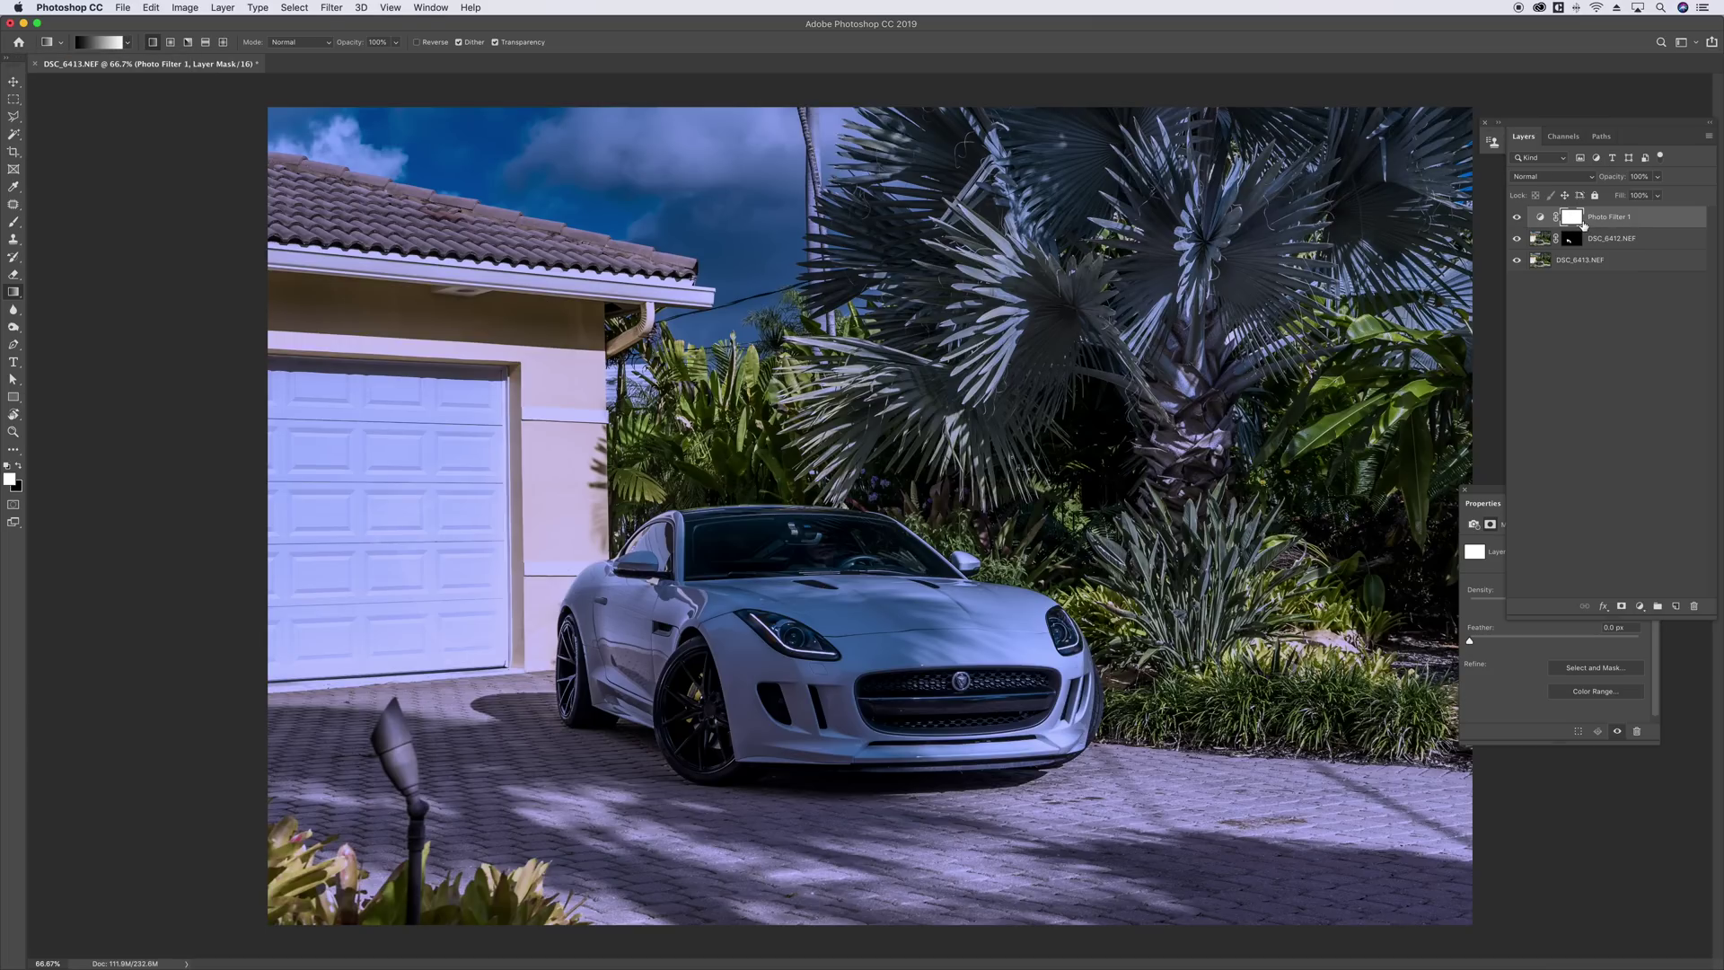
# - Redraw vertical linear gradients on the Photo Filter 1 mask until the cooling tint covers the upper scene and fades out toward the driveway
pyautogui.moveTo(755, 264); pyautogui.dragTo(756, 746)
pyautogui.moveTo(782, 688); pyautogui.dragTo(721, 260)
pyautogui.moveTo(692, 624); pyautogui.dragTo(659, 365)
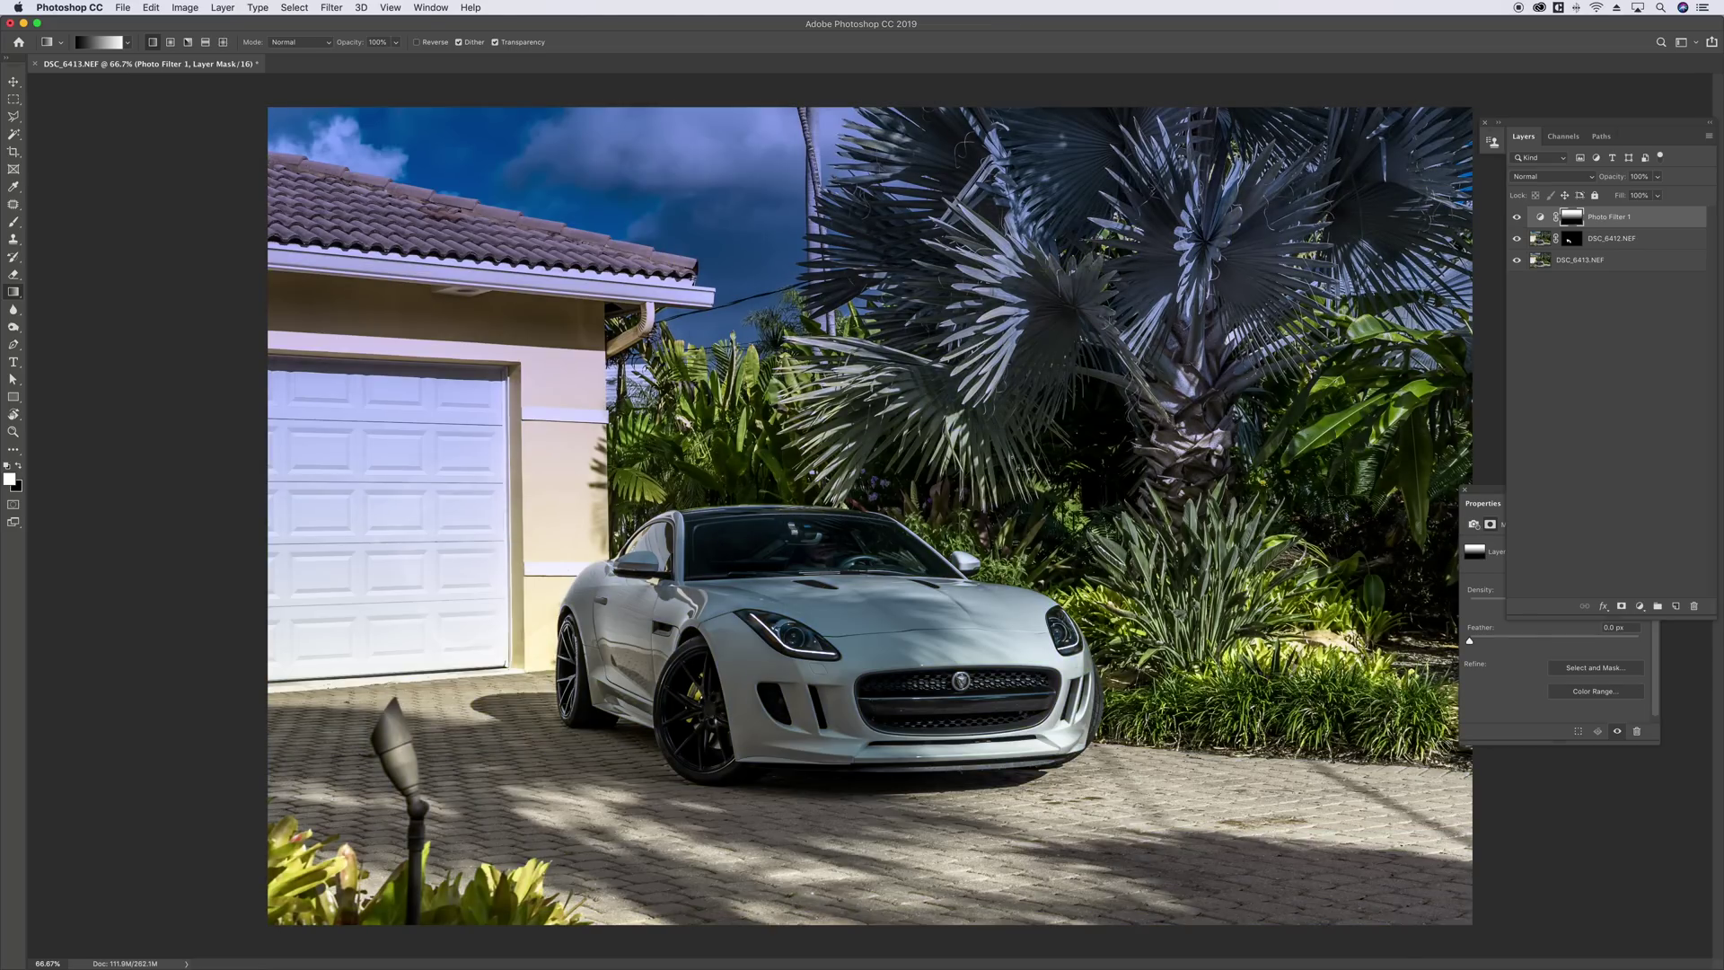
pyautogui.moveTo(696, 709); pyautogui.dragTo(695, 396)
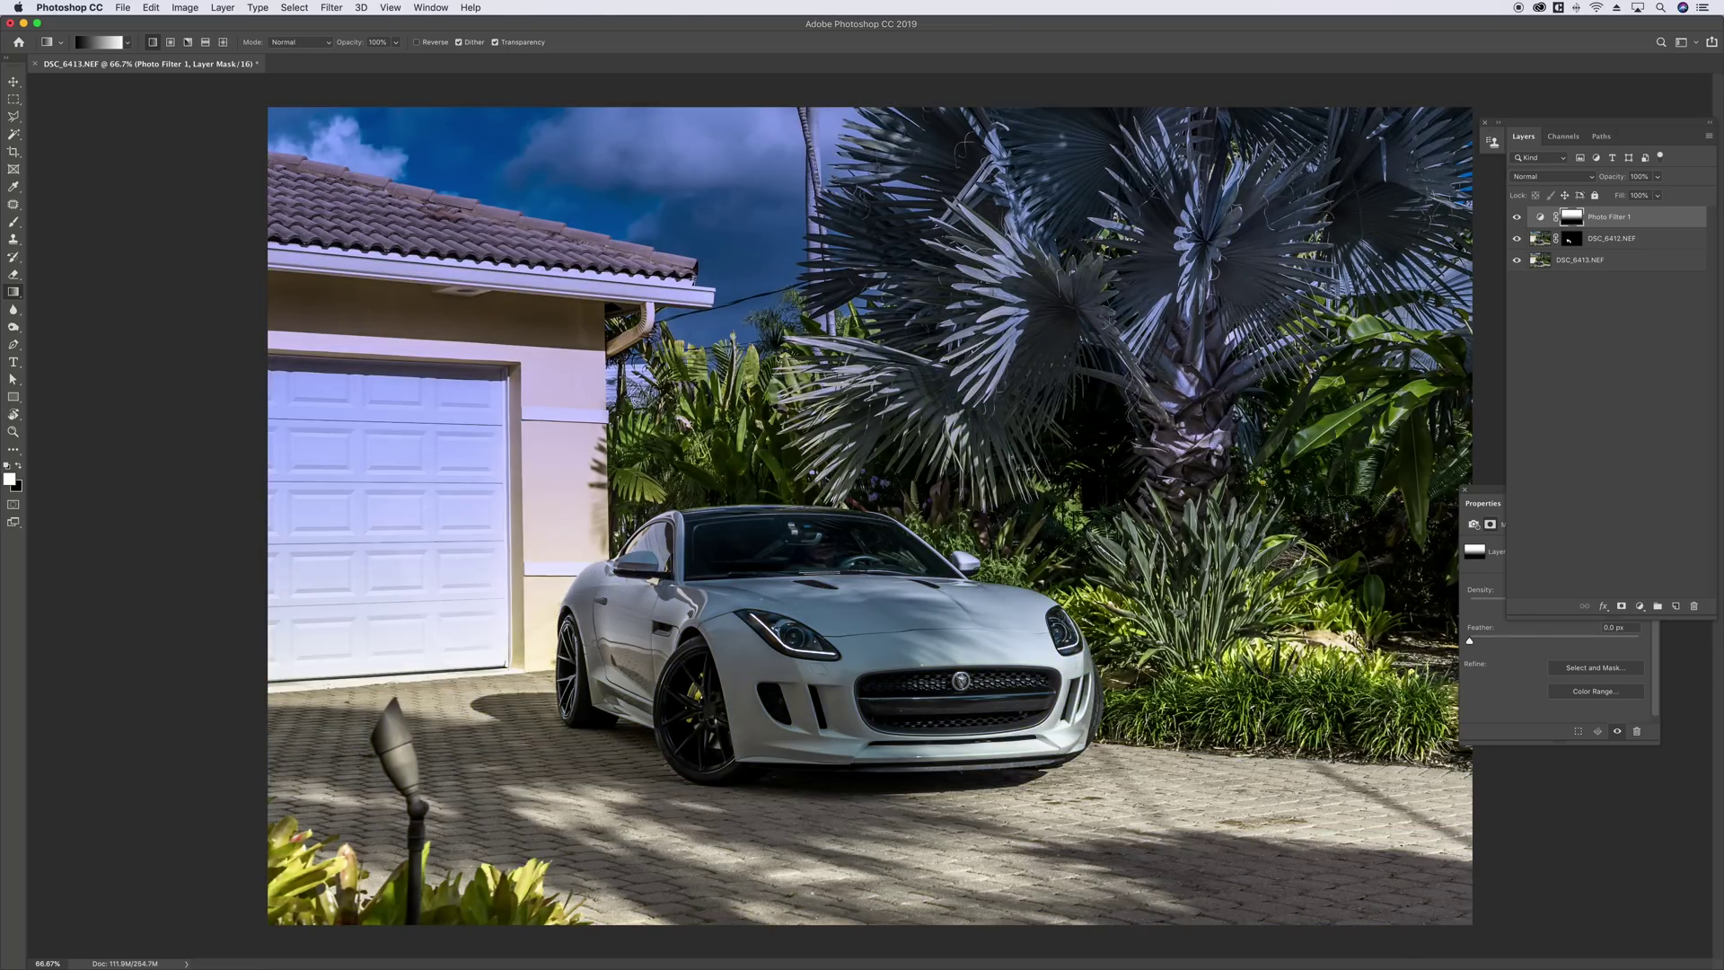
pyautogui.moveTo(579, 541); pyautogui.dragTo(573, 802)
pyautogui.moveTo(605, 345); pyautogui.dragTo(603, 404)
pyautogui.moveTo(603, 636); pyautogui.dragTo(602, 648)
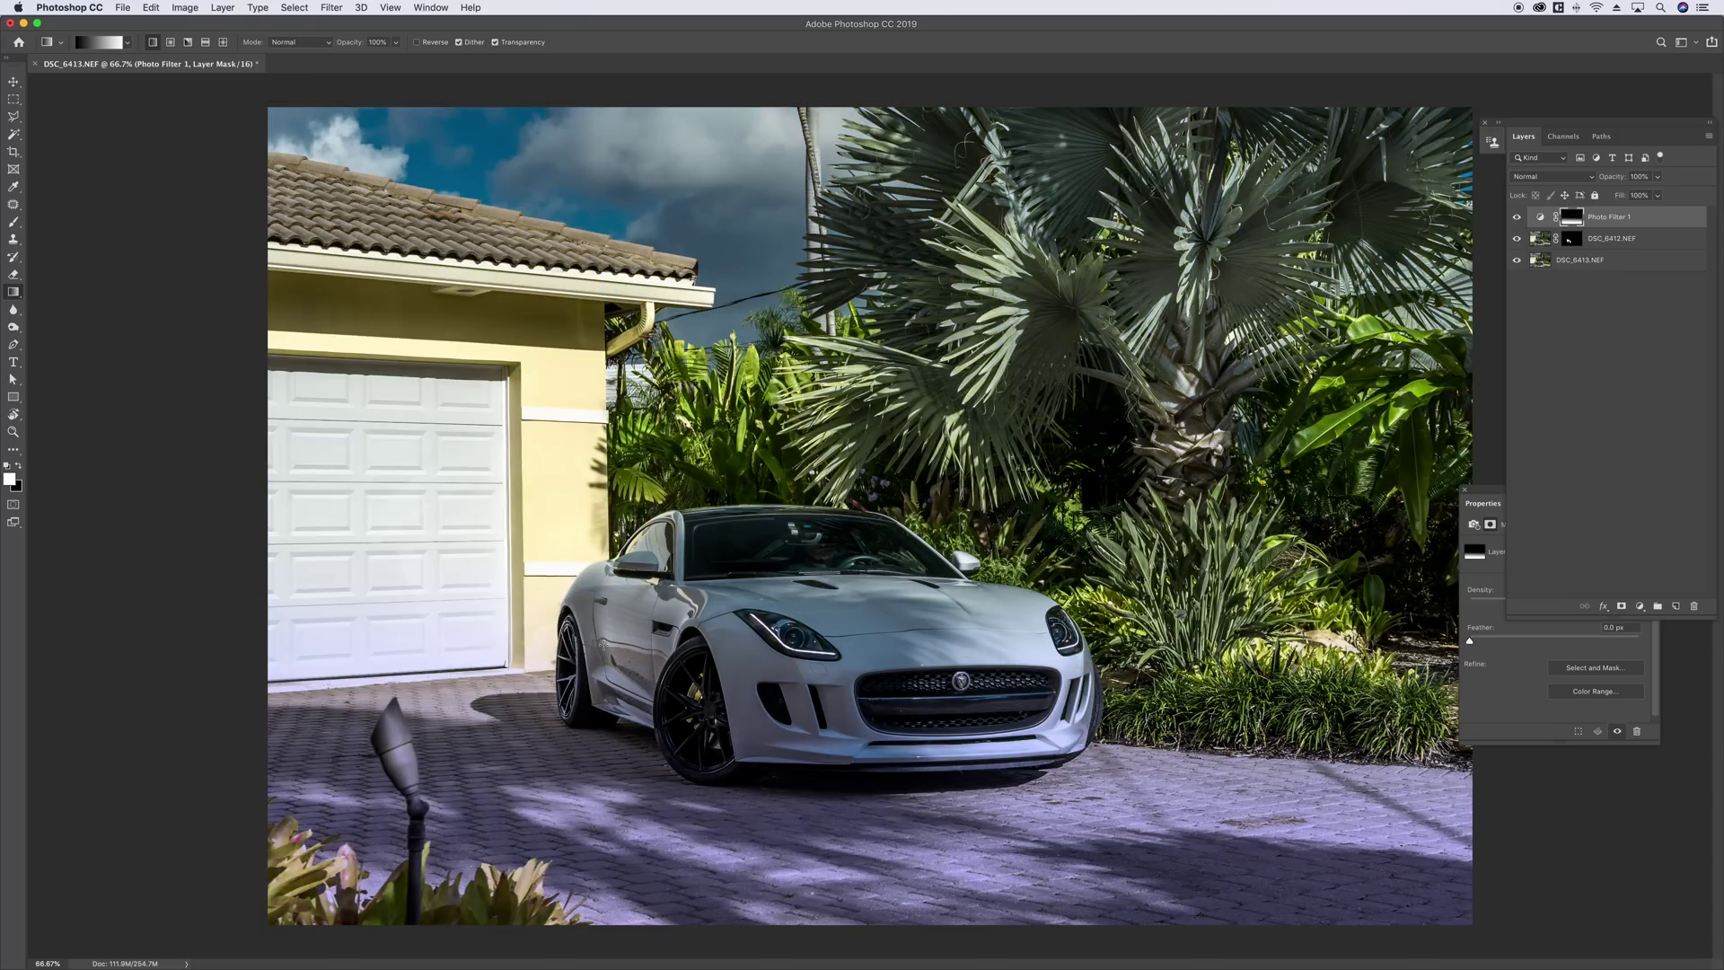
pyautogui.moveTo(634, 588); pyautogui.dragTo(617, 287)
pyautogui.moveTo(691, 574); pyautogui.dragTo(690, 290)
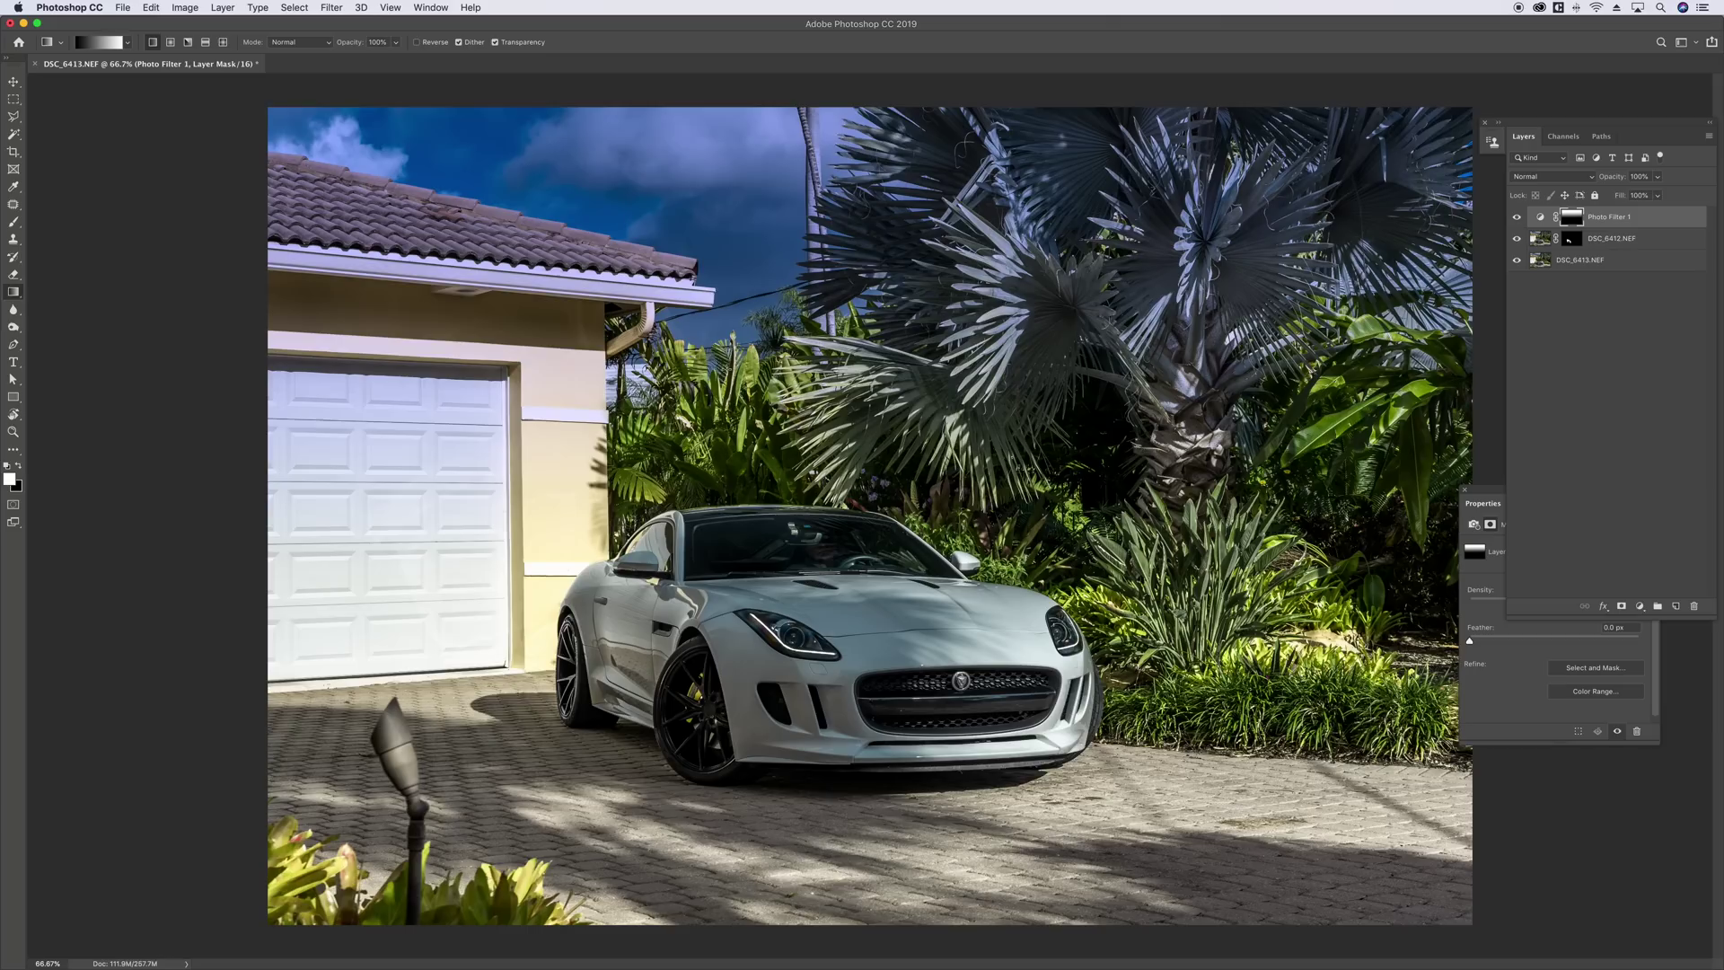
pyautogui.moveTo(737, 704); pyautogui.dragTo(728, 417)
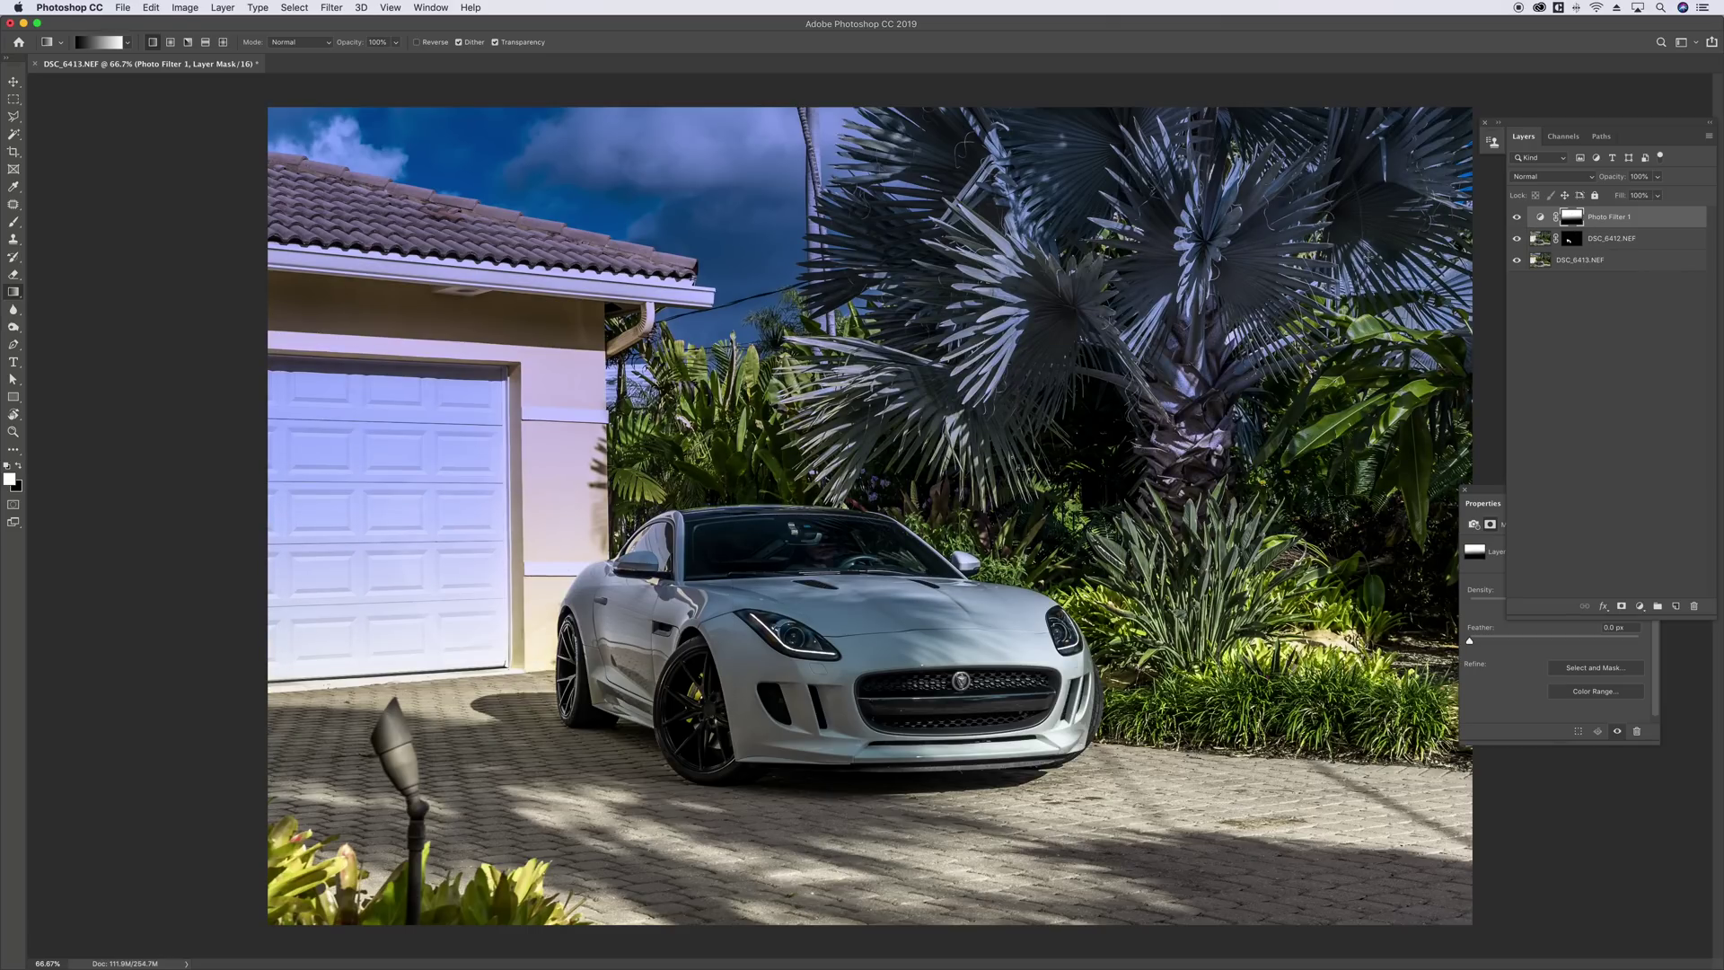
# - Paint the Photo Filter 1 mask white across the driveway with a soft brush enlarged to 1400 px to extend the cooling tint
pyautogui.click(14, 222)
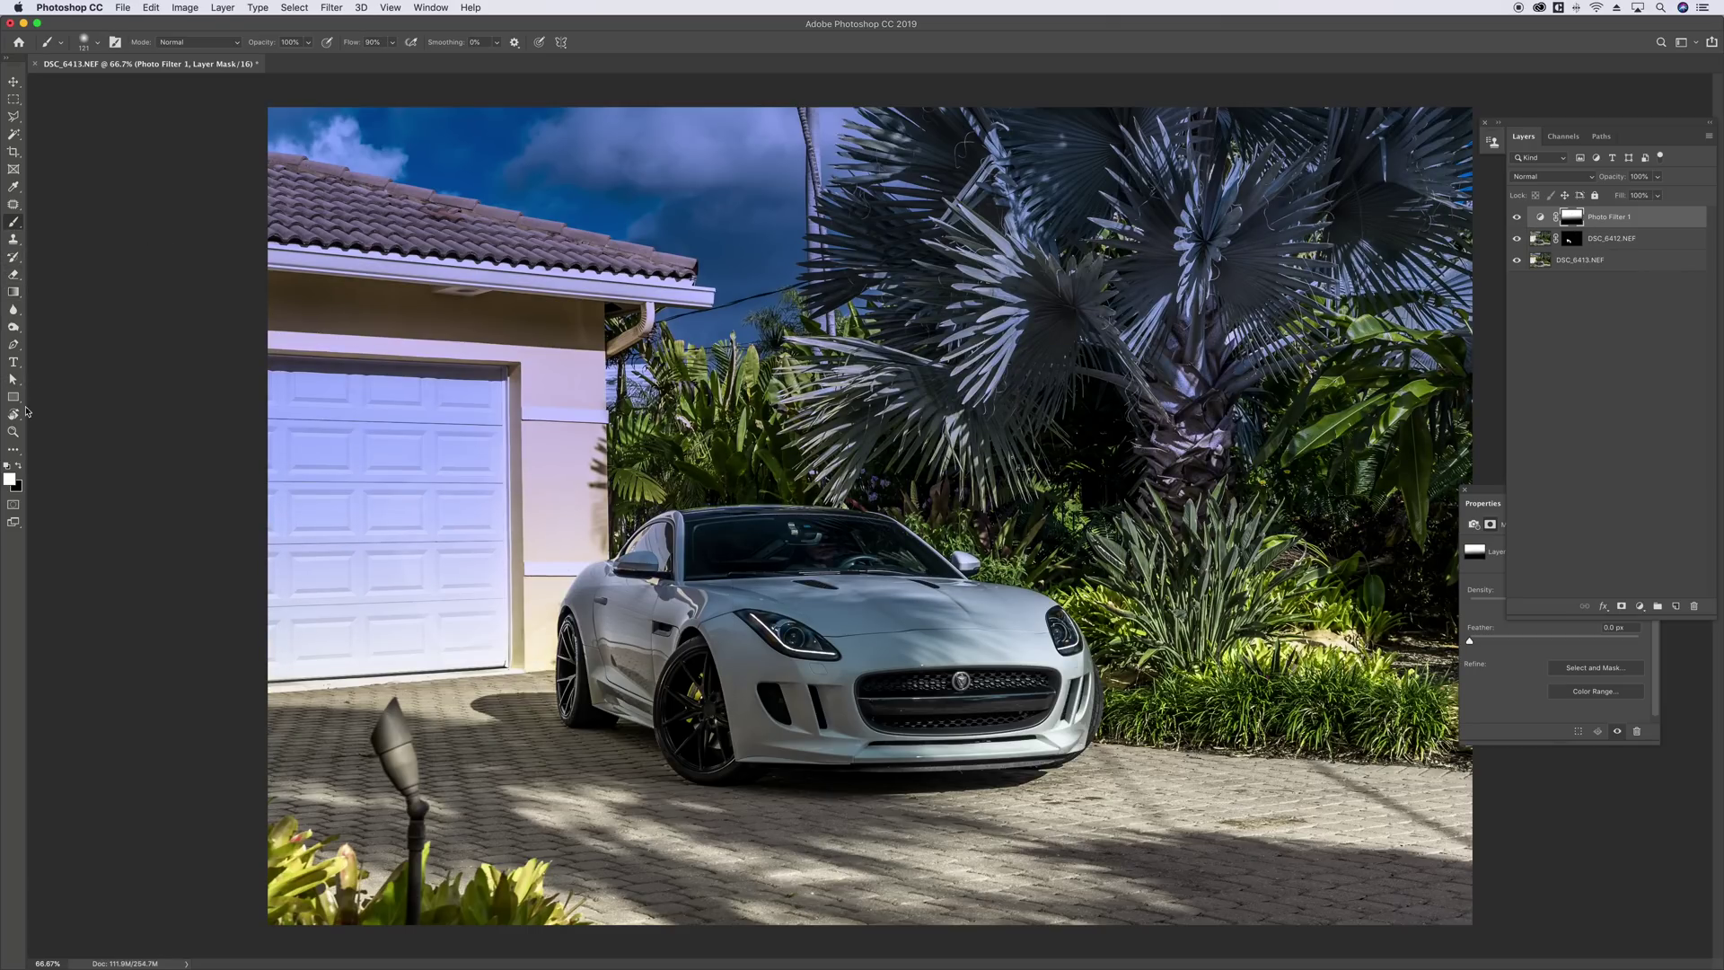
pyautogui.rightClick(480, 359)
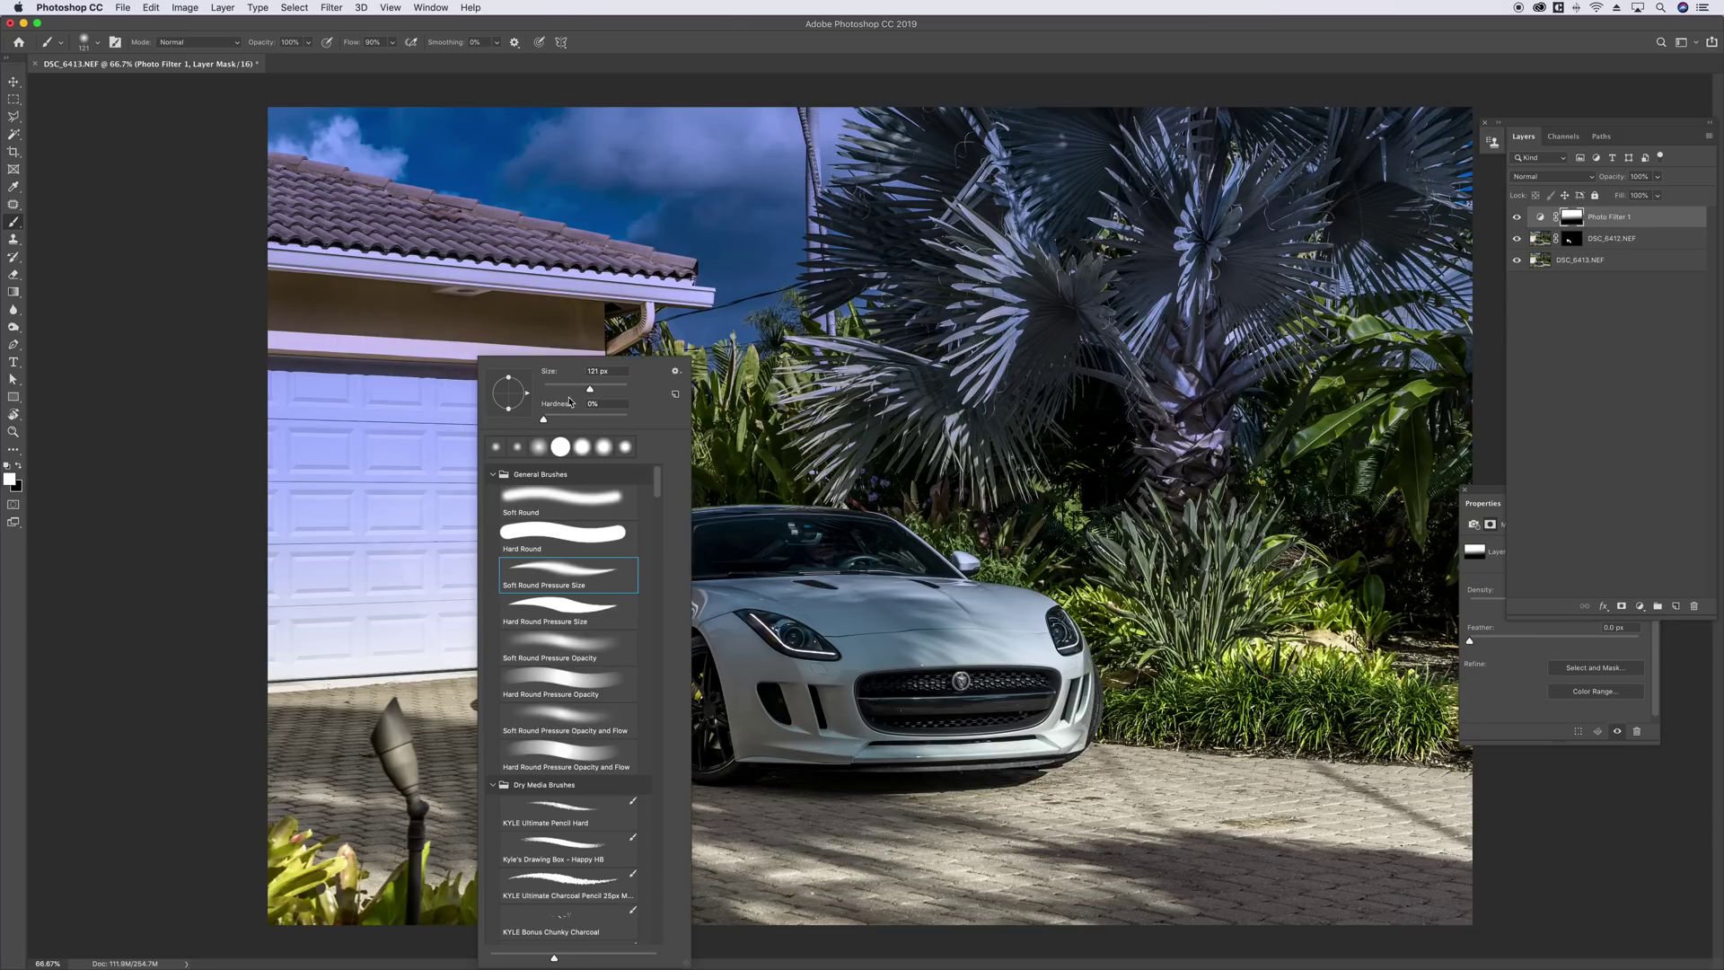
pyautogui.moveTo(608, 388); pyautogui.dragTo(620, 388)
pyautogui.moveTo(1017, 861)
pyautogui.mouseDown()
pyautogui.moveTo(854, 827)
pyautogui.moveTo(636, 821)
pyautogui.moveTo(909, 823)
pyautogui.moveTo(246, 799)
pyautogui.mouseUp()
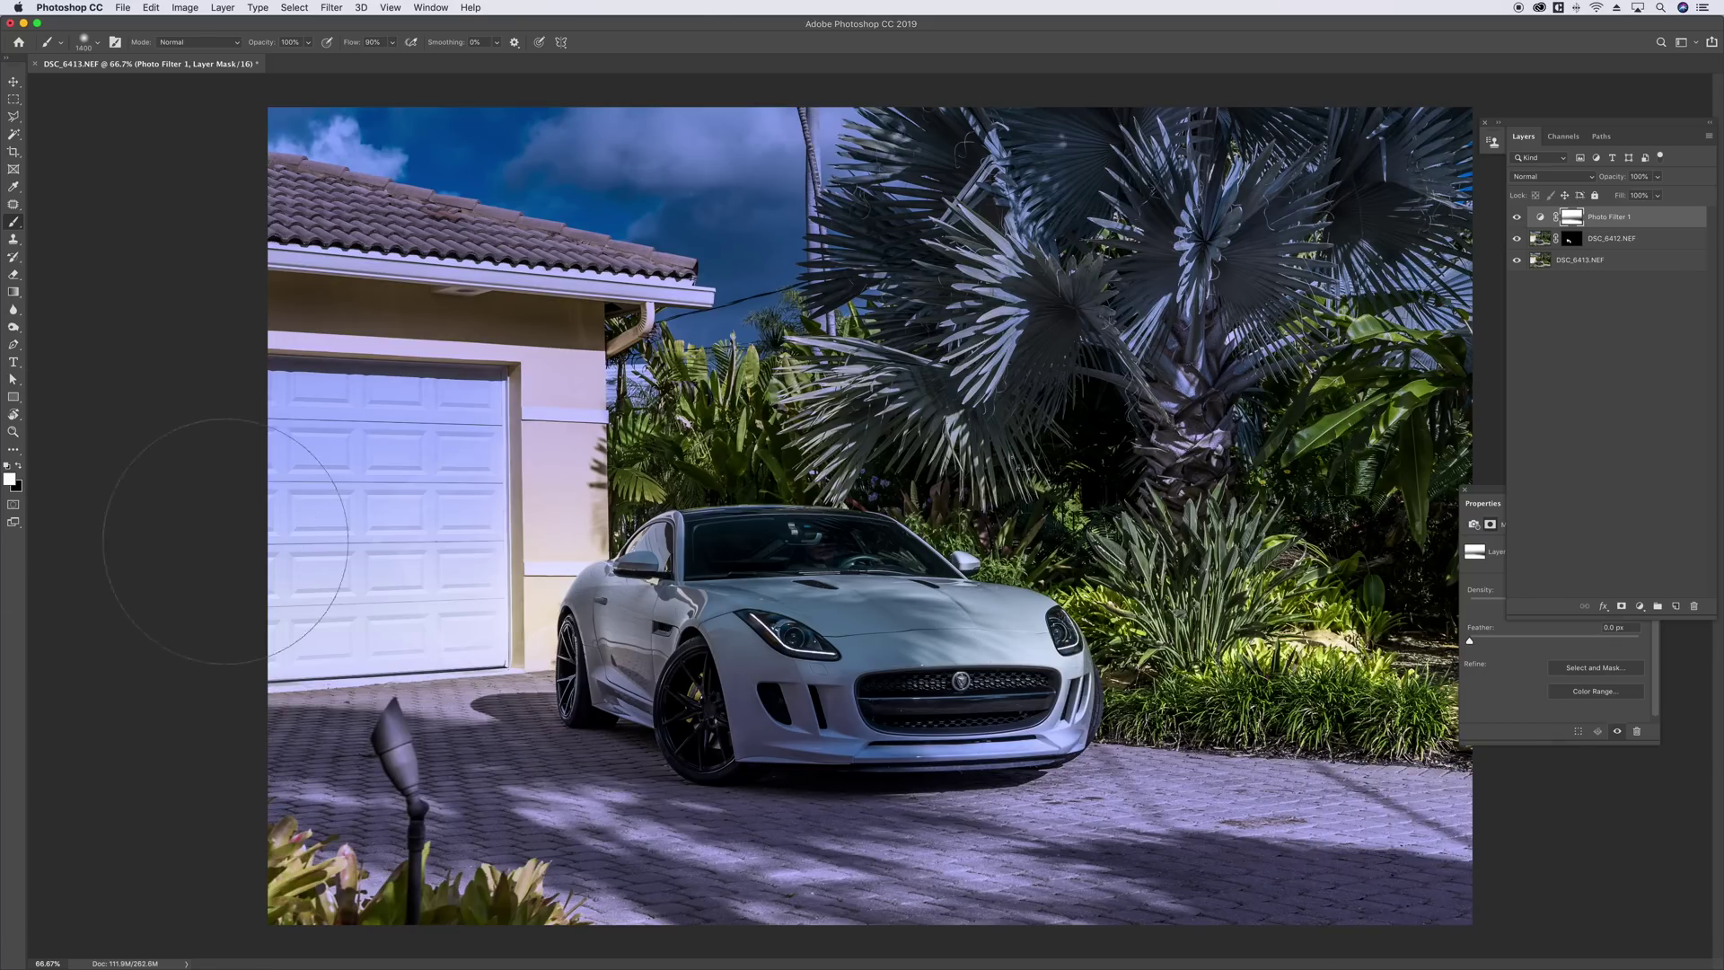
# - Paint the Photo Filter 1 mask black over the driveway, house, sky and palms to remove the cooling tint from the whole image
pyautogui.click(17, 464)
pyautogui.moveTo(283, 783)
pyautogui.mouseDown()
pyautogui.moveTo(469, 797)
pyautogui.moveTo(643, 781)
pyautogui.moveTo(334, 791)
pyautogui.moveTo(586, 808)
pyautogui.moveTo(1481, 808)
pyautogui.mouseUp()
pyautogui.moveTo(182, 549); pyautogui.dragTo(485, 539)
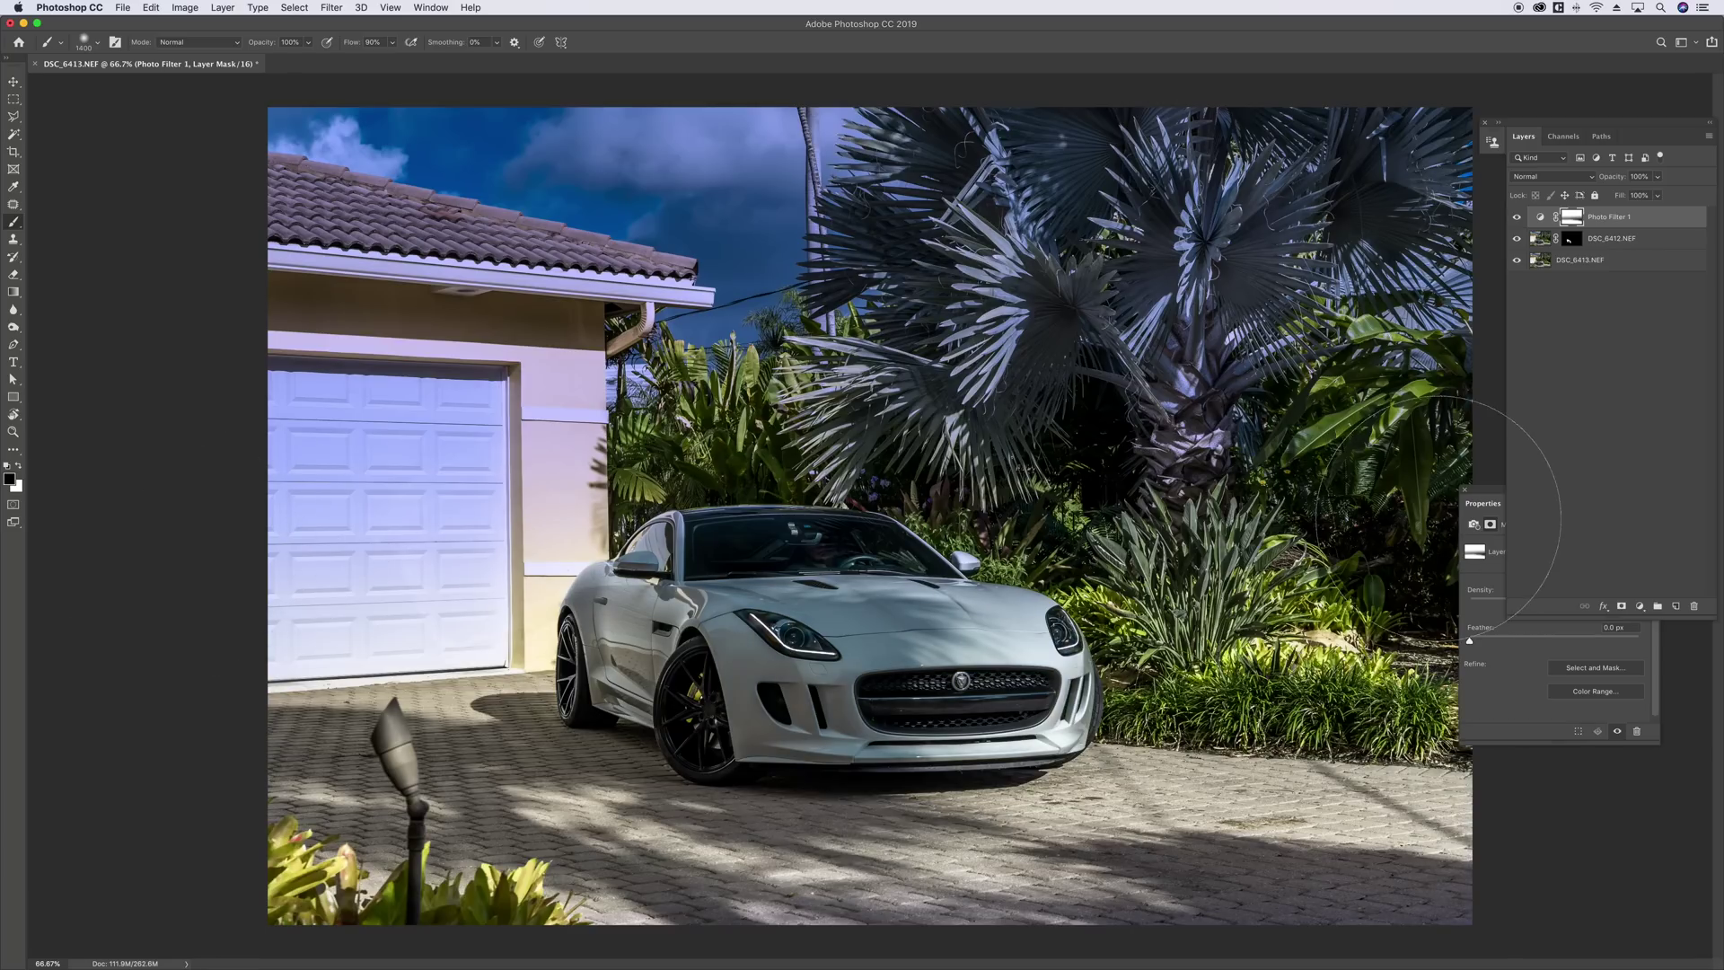
pyautogui.moveTo(251, 219)
pyautogui.mouseDown()
pyautogui.moveTo(683, 180)
pyautogui.moveTo(1445, 198)
pyautogui.moveTo(1458, 175)
pyautogui.moveTo(734, 176)
pyautogui.mouseUp()
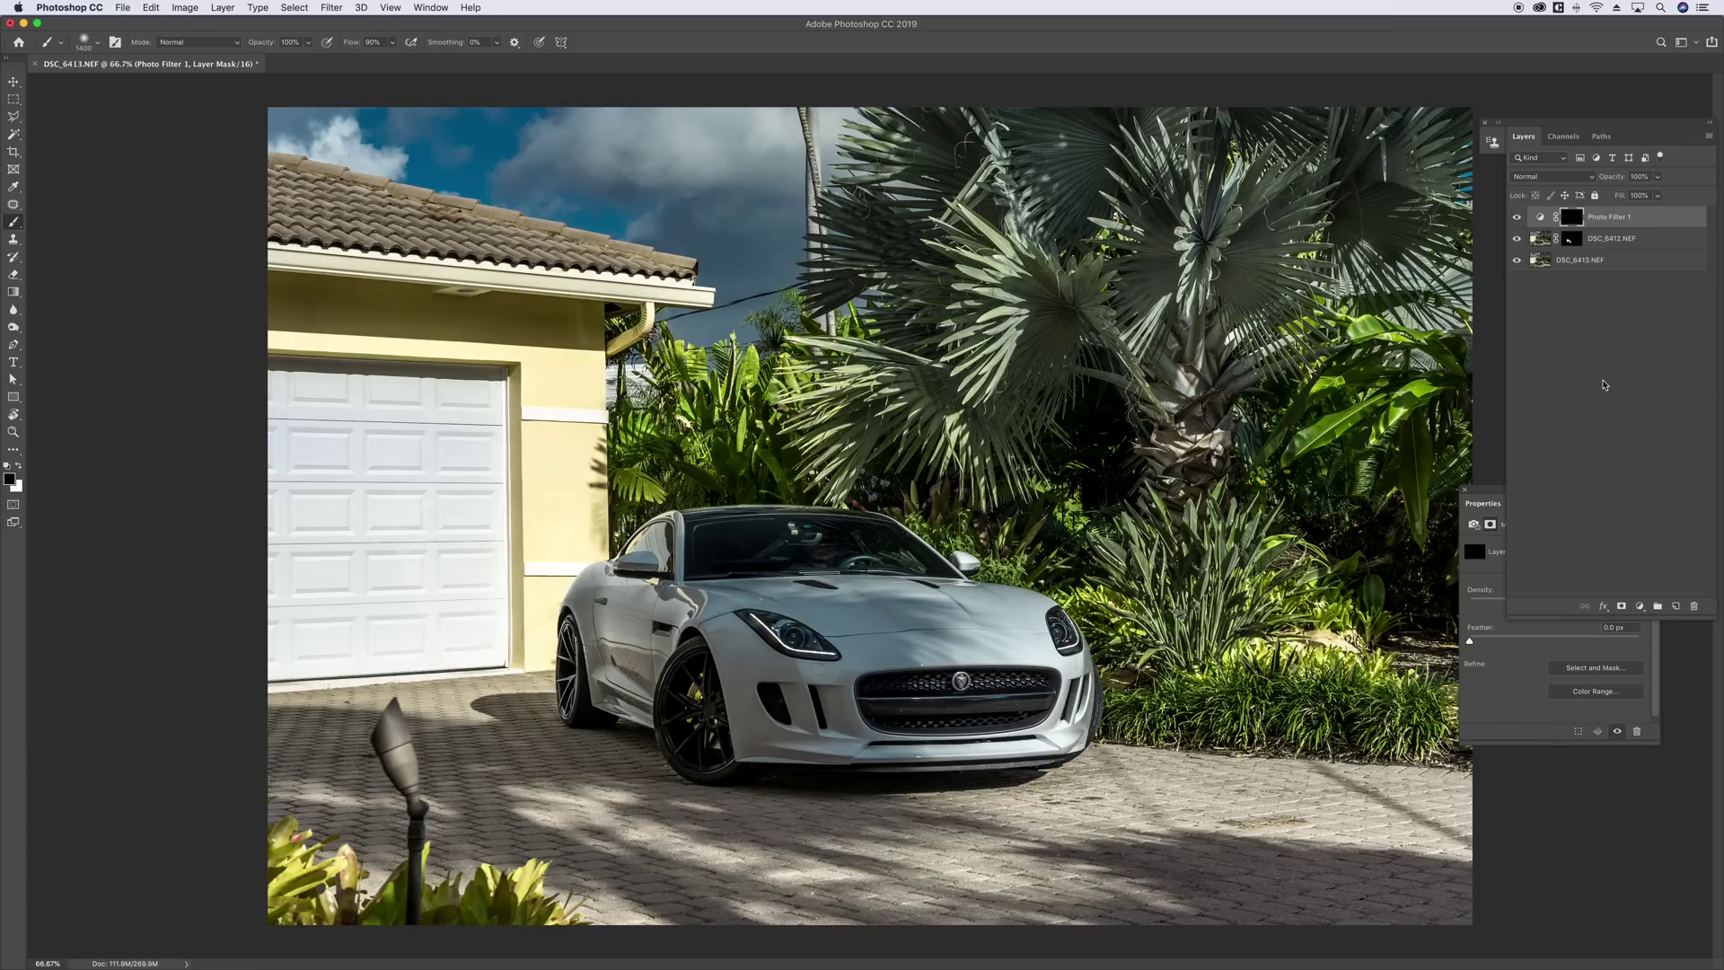
# - Delete the Photo Filter 1 adjustment layer
pyautogui.press('v')
pyautogui.press('BackSpace')
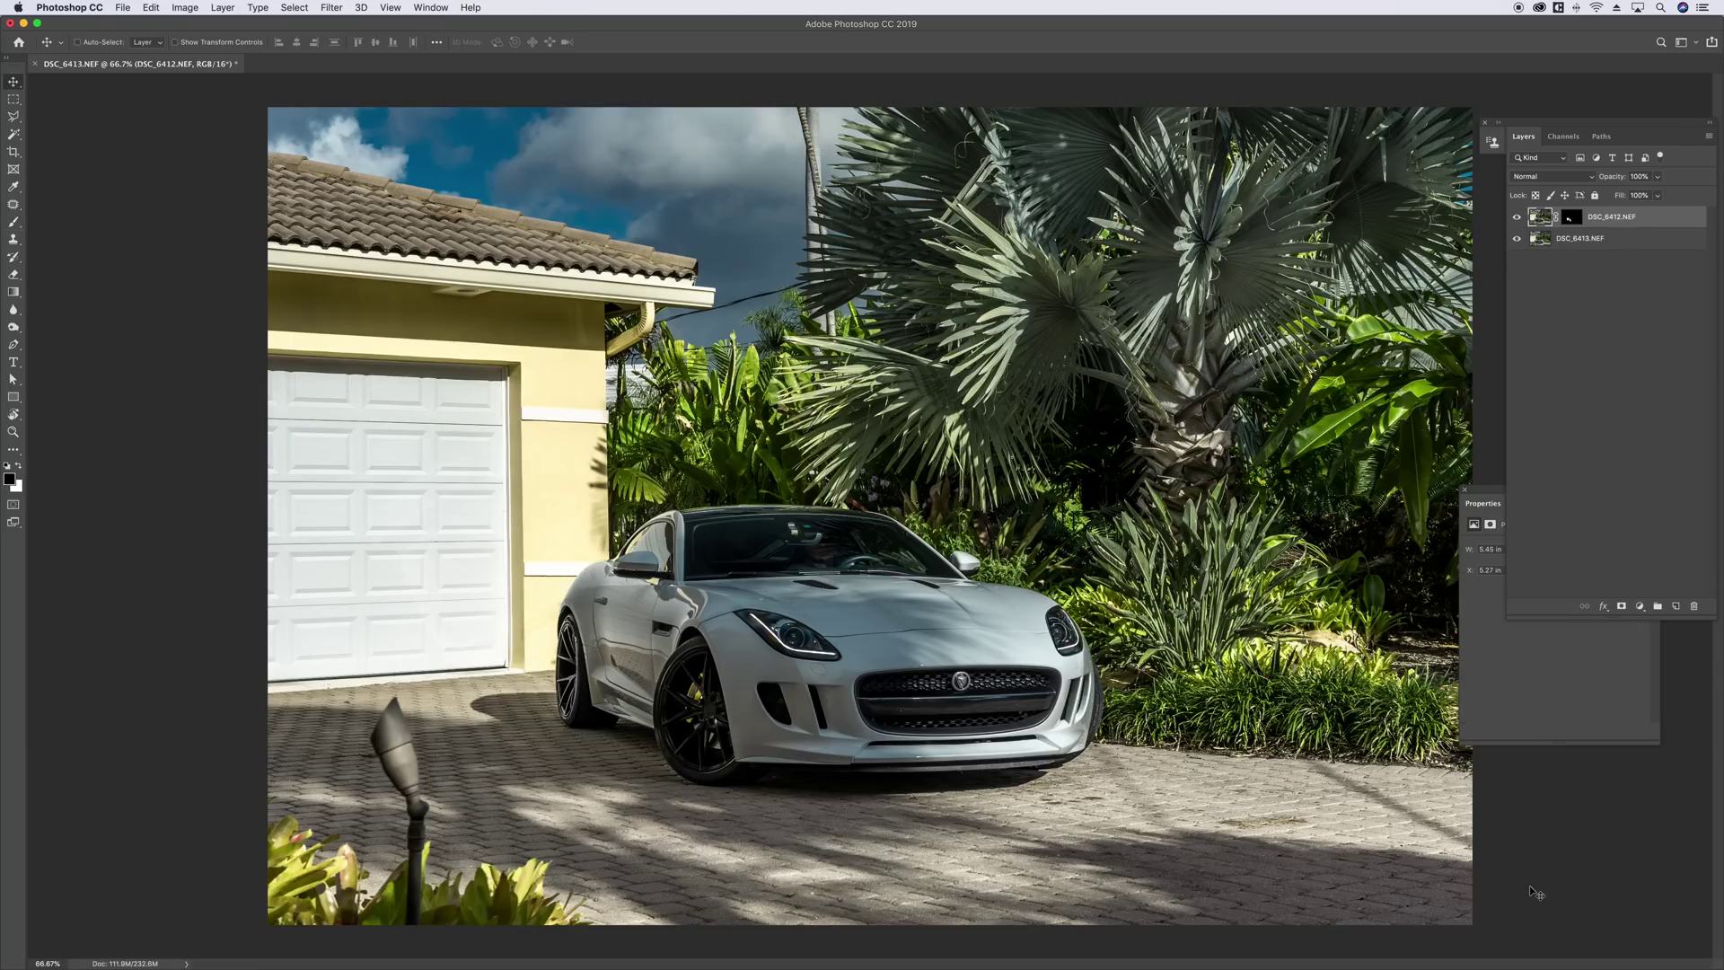